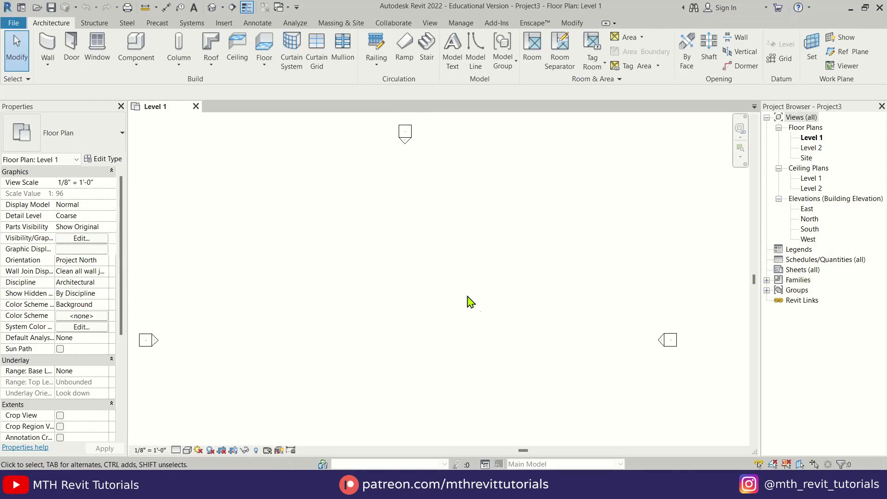
# Step: Start a wall with its location line at Finish Face: Exterior and its top constrained up to Level 2
pyautogui.click(50, 44)
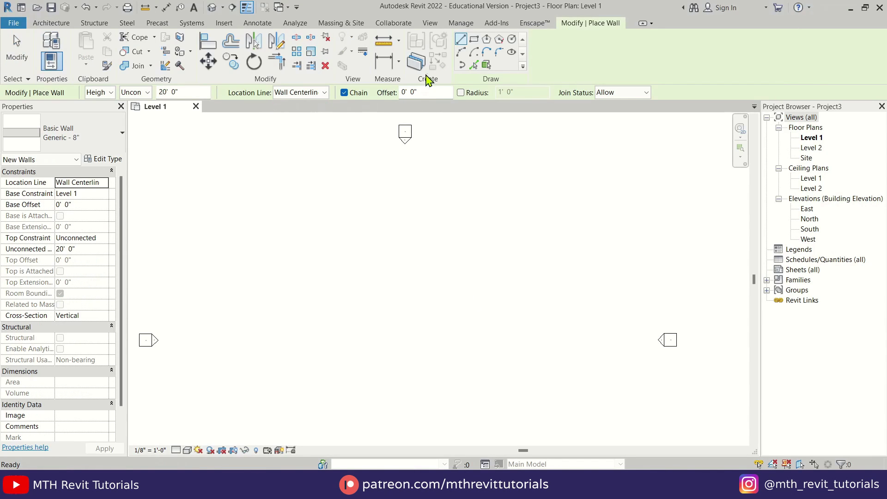
pyautogui.click(315, 96)
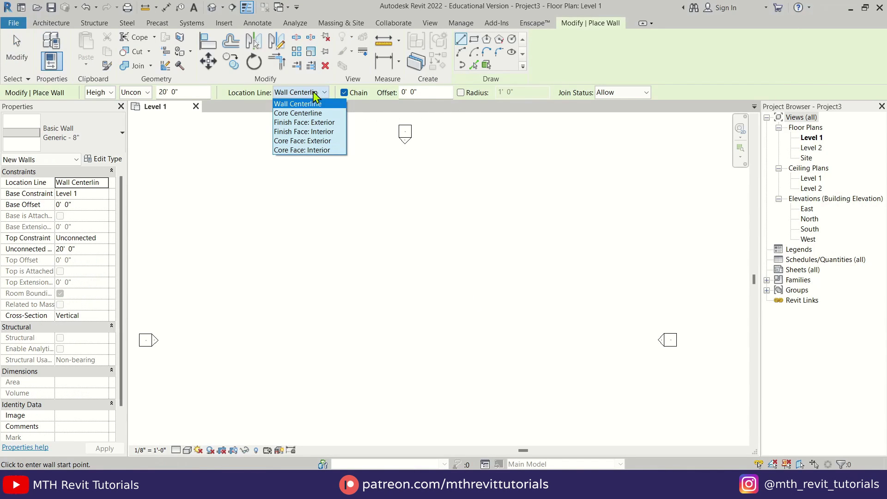
pyautogui.click(325, 121)
pyautogui.click(103, 238)
pyautogui.click(93, 269)
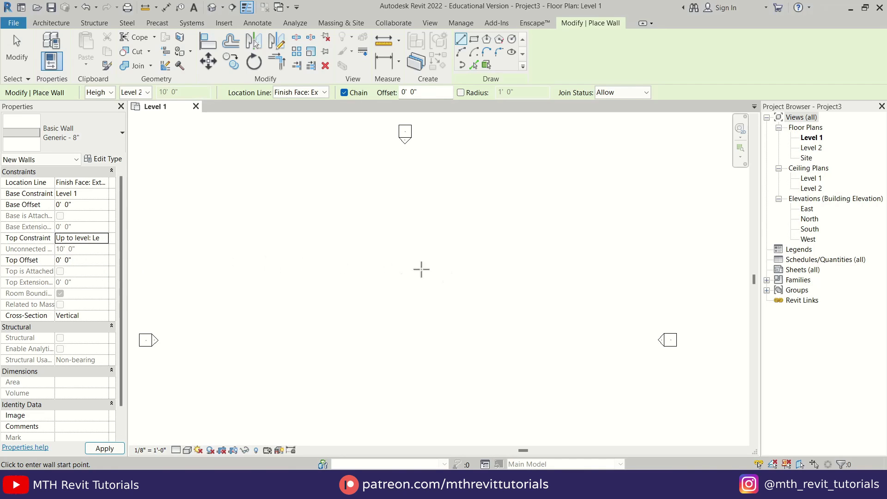
# Step: Draw an 11'4" horizontal wall running left, followed by an 8'3" wall running straight down from its end
pyautogui.click(457, 265)
pyautogui.scroll(3, 376, 264)
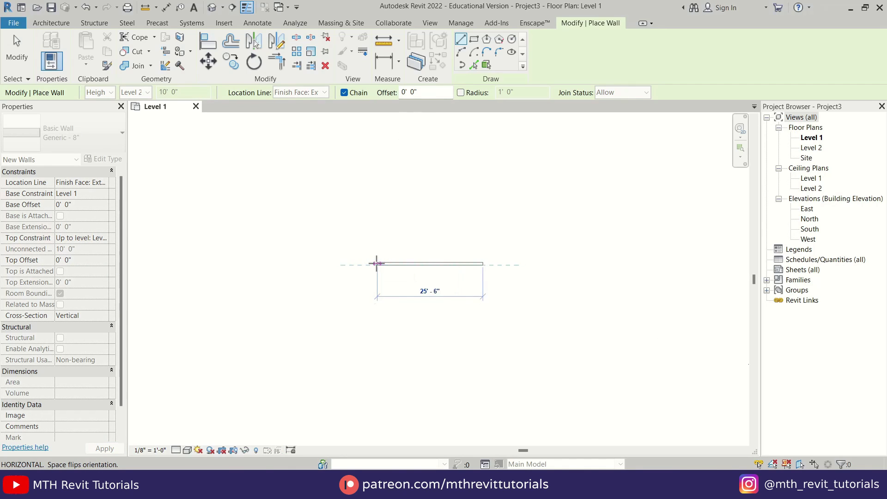
pyautogui.write("11'4")
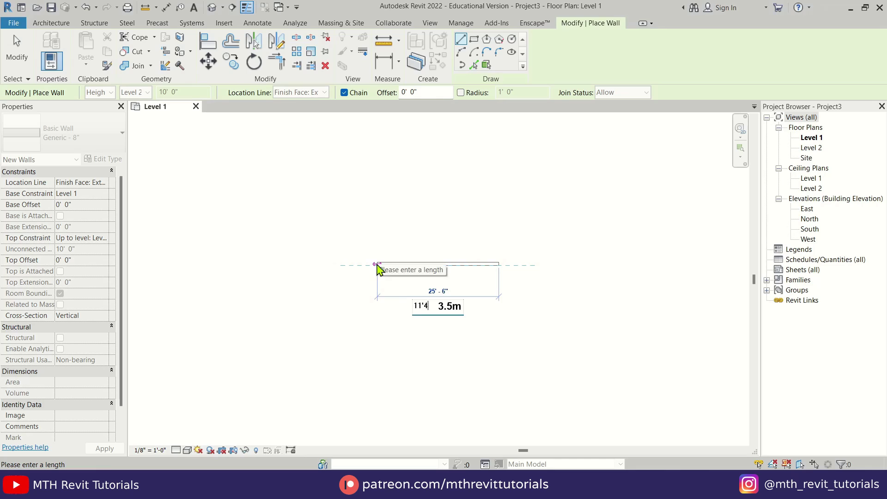
pyautogui.write('"')
pyautogui.press('Return')
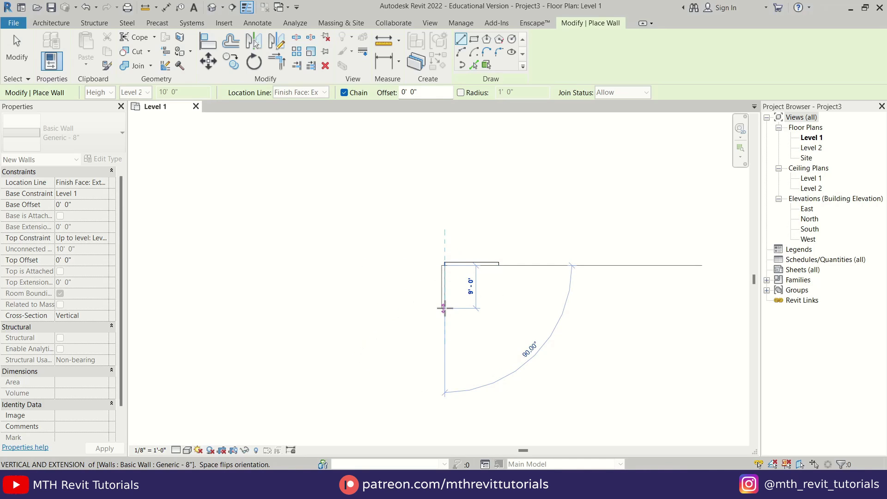
pyautogui.write('8\'3"')
pyautogui.press('Return')
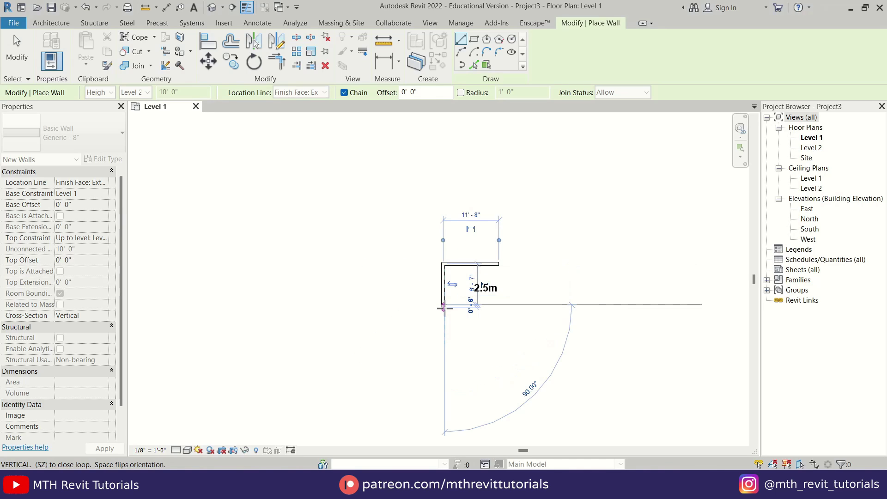
# Step: Continue the wall chain with a 3'3" segment to the left and an 8' segment downward
pyautogui.scroll(1, 434, 308)
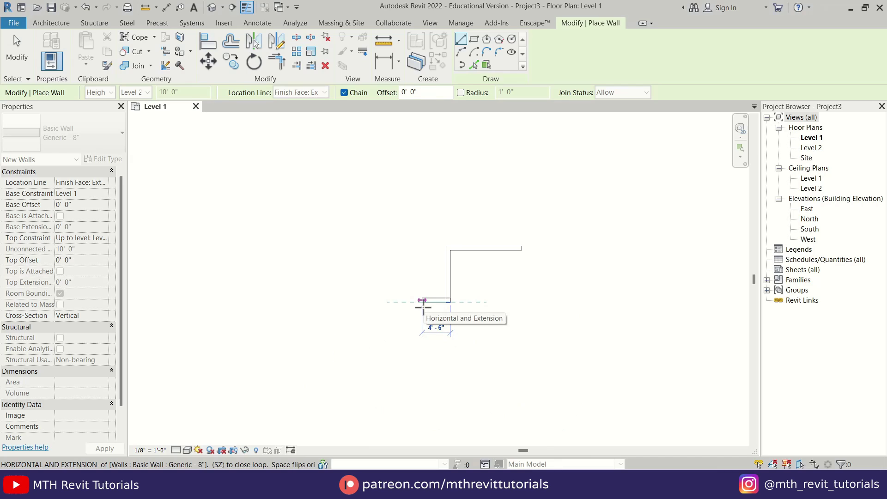
pyautogui.write('3\'3"')
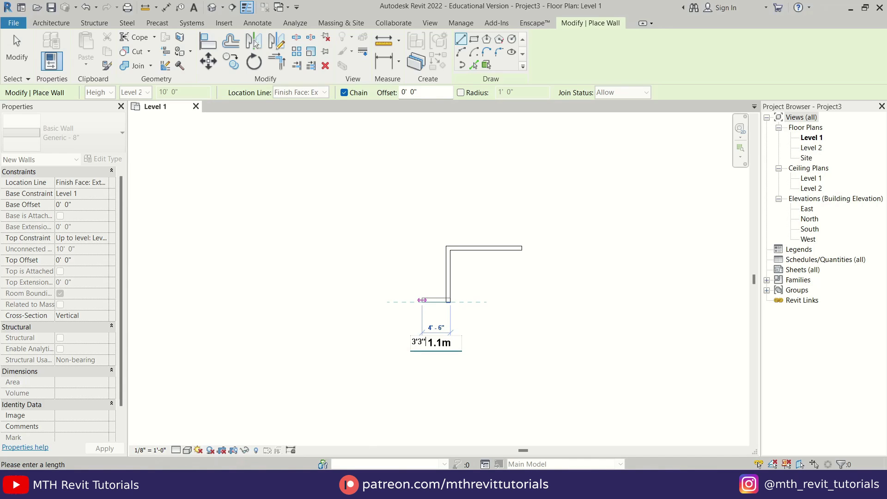
pyautogui.press('Return')
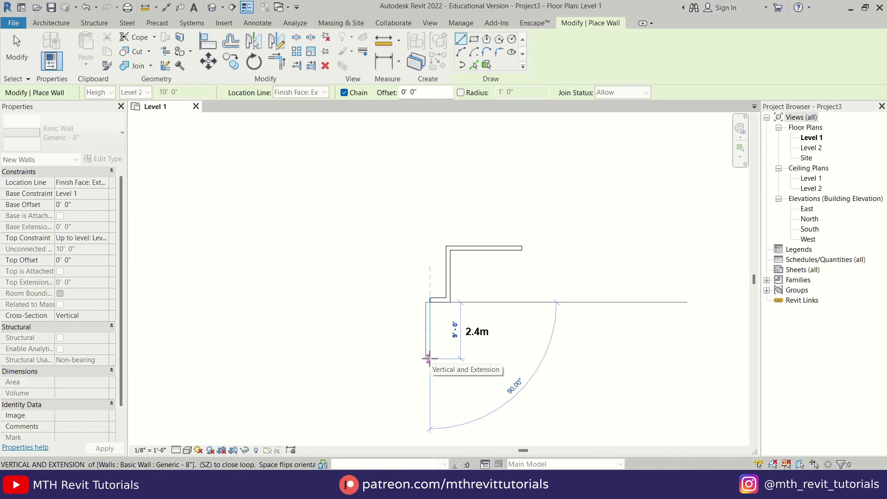
pyautogui.write('8')
pyautogui.press('Return')
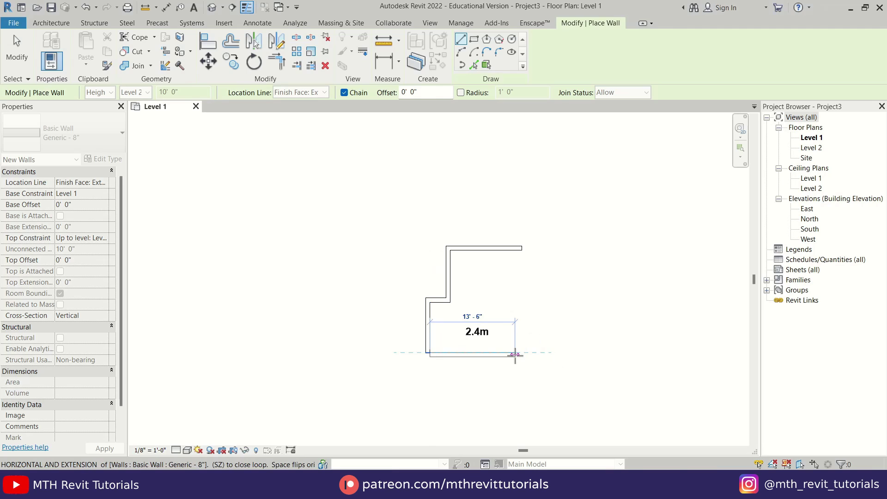
# Step: Close the L-shaped room with a lower wall and a right-hand wall back to the starting point
pyautogui.click(521, 354)
pyautogui.click(522, 250)
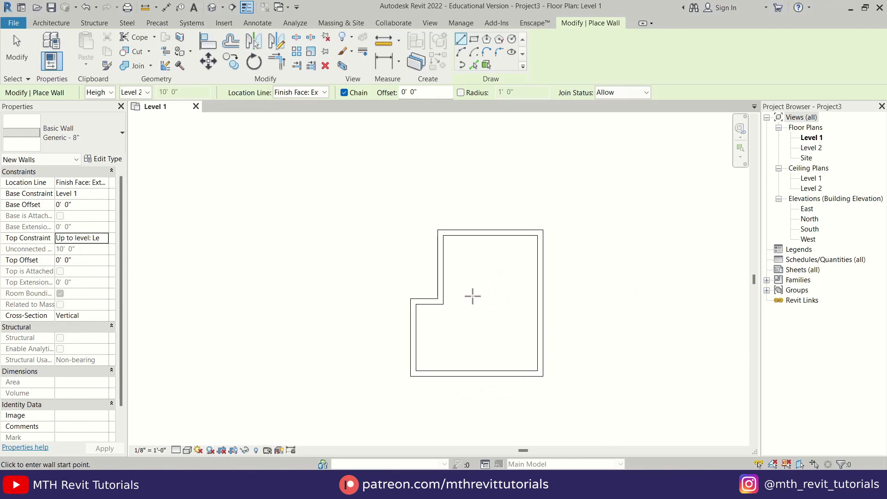
pyautogui.press('Escape')
pyautogui.press('Escape')
# Step: Start a floor and duplicate its type as Generic - 6" with a 6" structure layer
pyautogui.scroll(1, 480, 310)
pyautogui.moveTo(480, 315); pyautogui.dragTo(451, 291, button='middle')
pyautogui.click(263, 51)
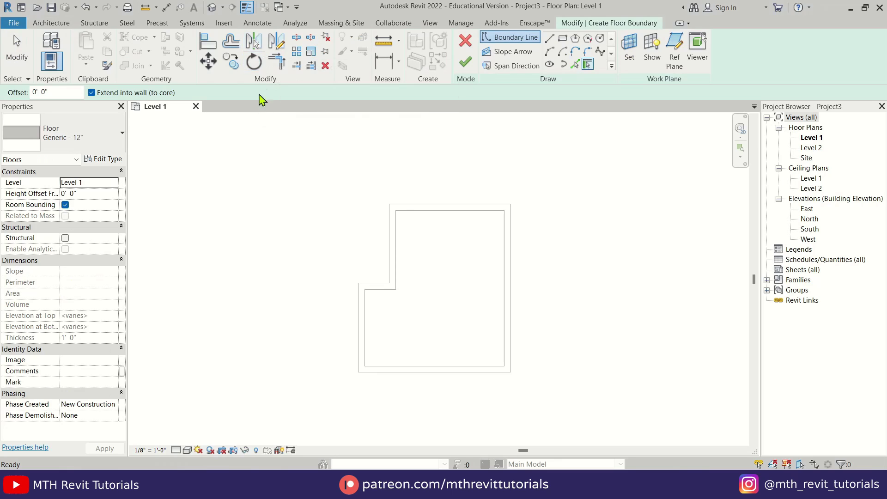
pyautogui.click(99, 159)
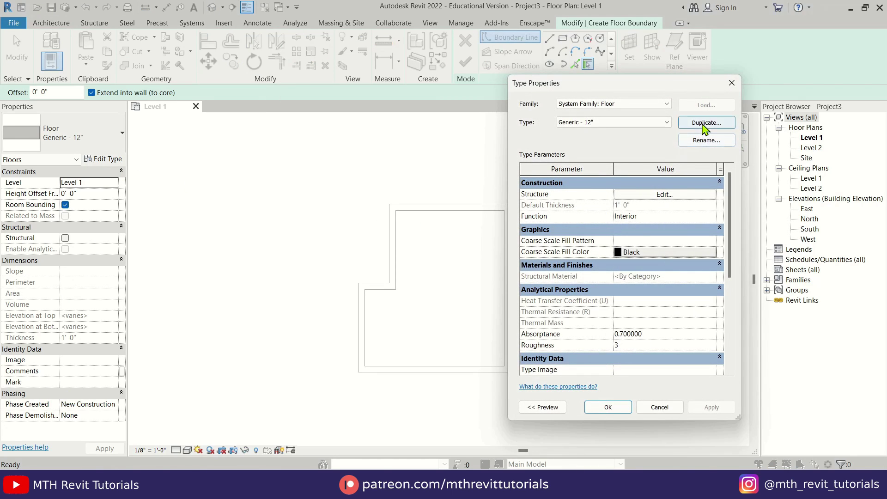
pyautogui.click(704, 123)
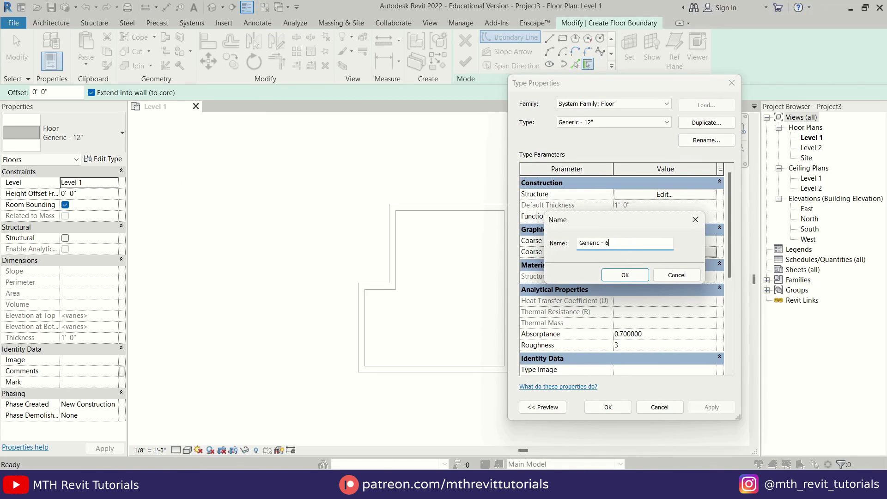
pyautogui.write('Generic - 6"')
pyautogui.click(625, 275)
pyautogui.click(631, 194)
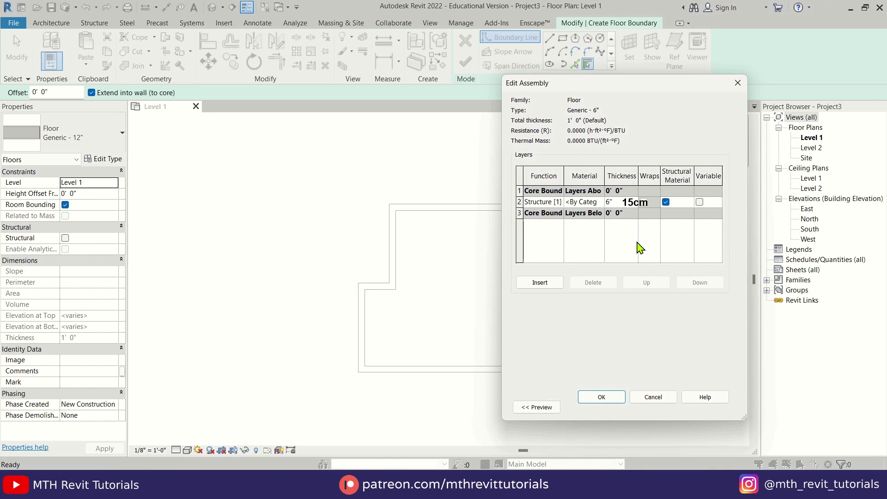
pyautogui.click(602, 397)
pyautogui.click(610, 409)
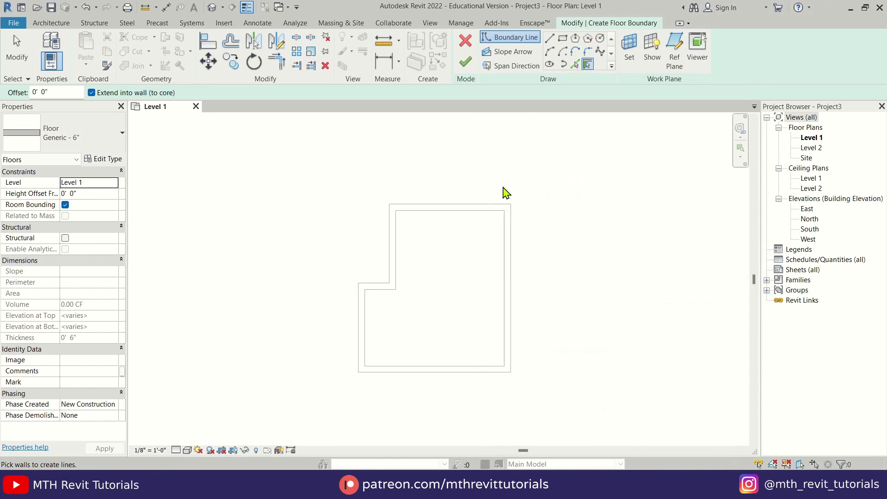
# Step: Sketch the floor boundary with lines along the outer faces of all the walls and finish the floor
pyautogui.click(549, 38)
pyautogui.click(390, 204)
pyautogui.click(511, 204)
pyautogui.click(510, 372)
pyautogui.click(358, 372)
pyautogui.click(358, 283)
pyautogui.click(389, 283)
pyautogui.click(389, 204)
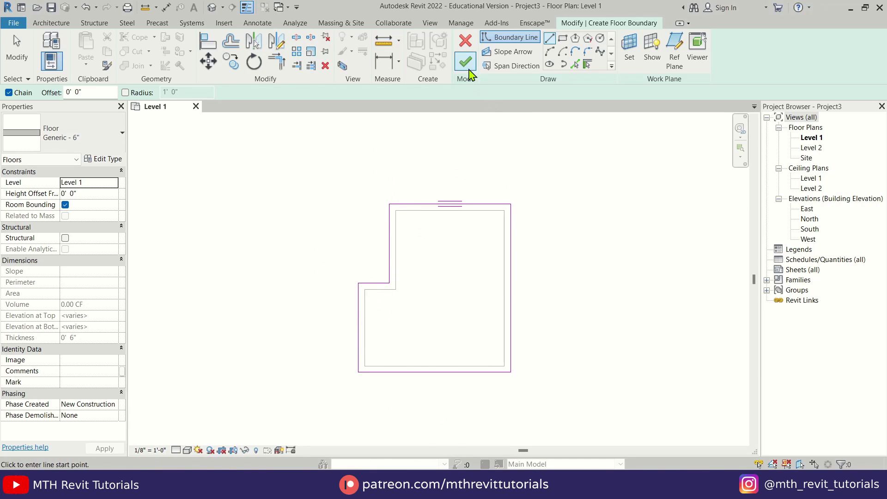
pyautogui.click(466, 63)
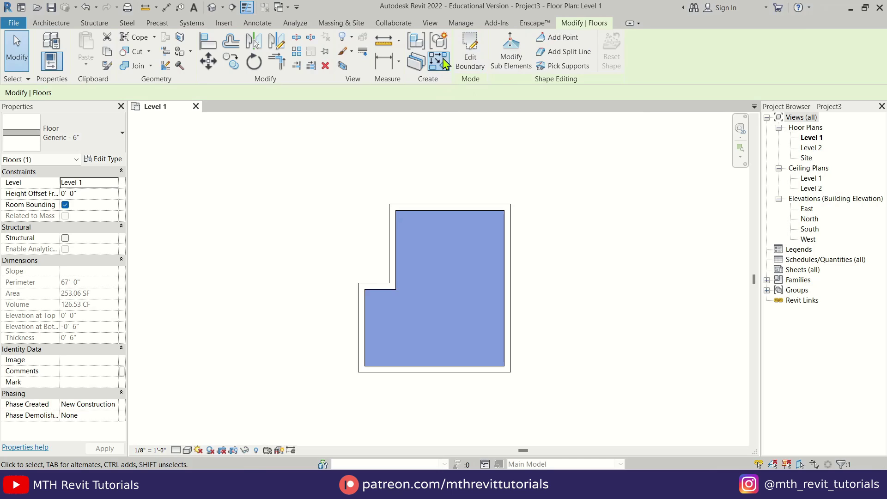
# Step: Start a second floor and duplicate its type as Generic - 1' with a 1' thick structure layer
pyautogui.click(470, 51)
pyautogui.click(111, 159)
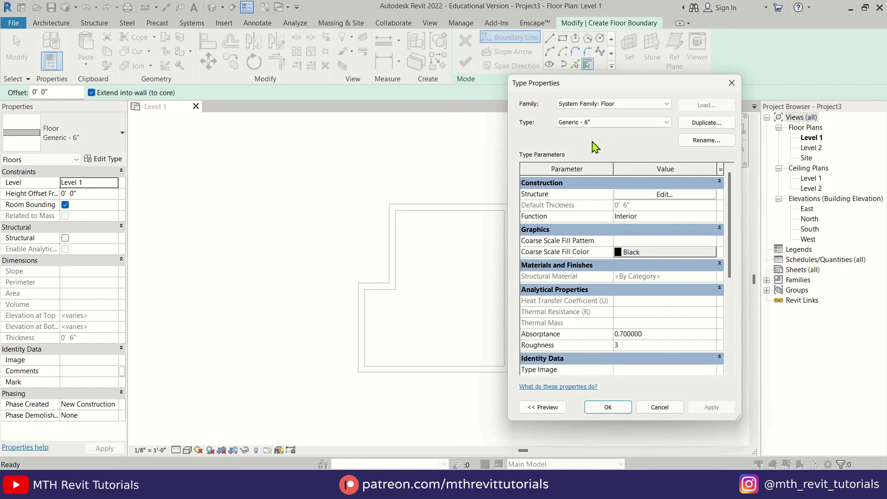
pyautogui.click(700, 123)
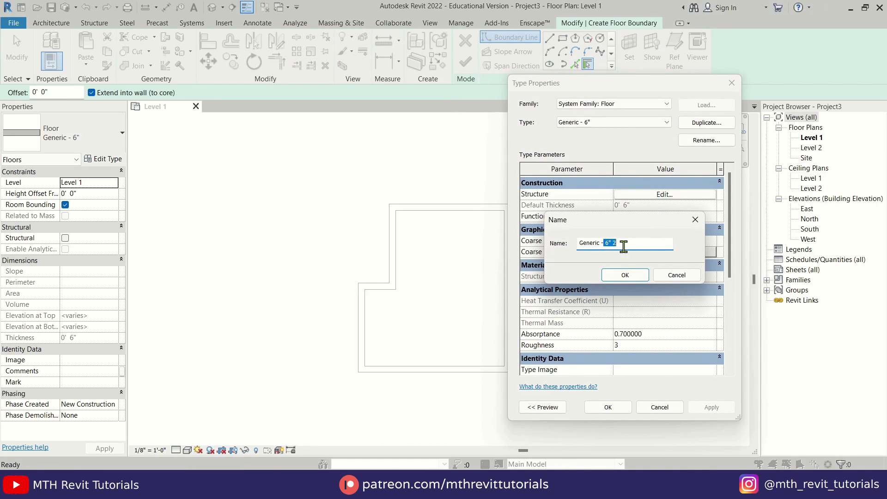
pyautogui.click(625, 275)
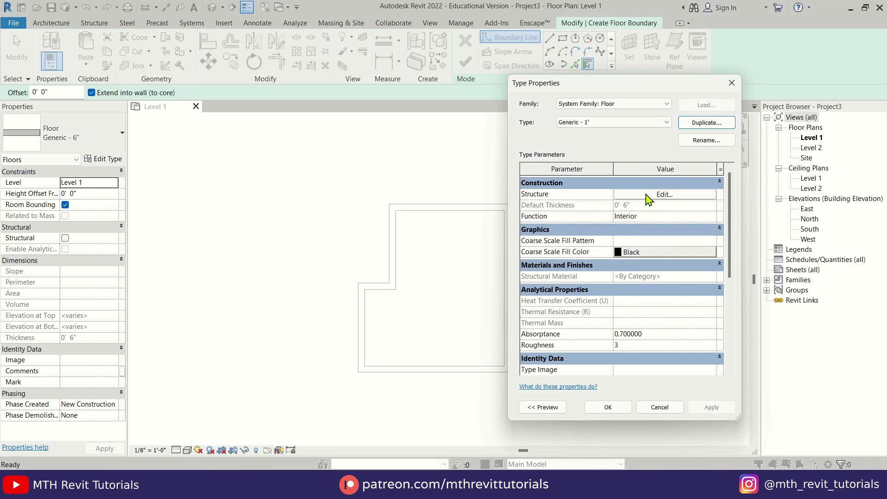
pyautogui.click(647, 195)
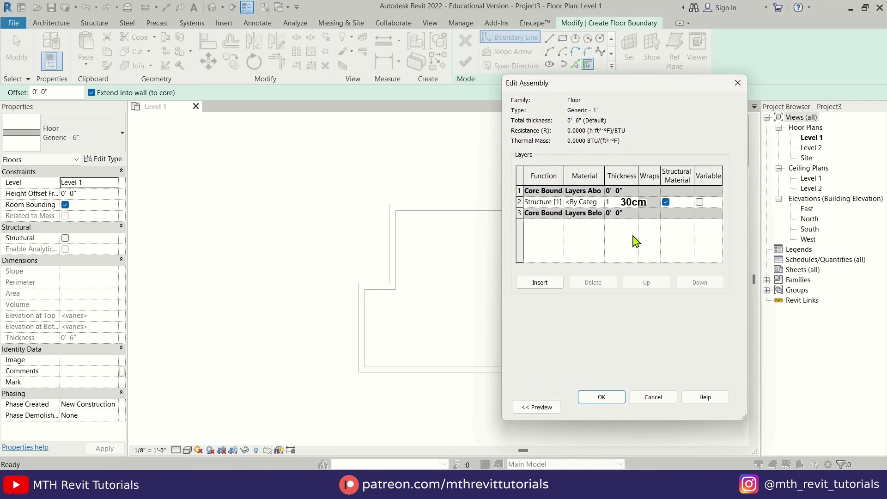
pyautogui.click(602, 397)
pyautogui.click(609, 405)
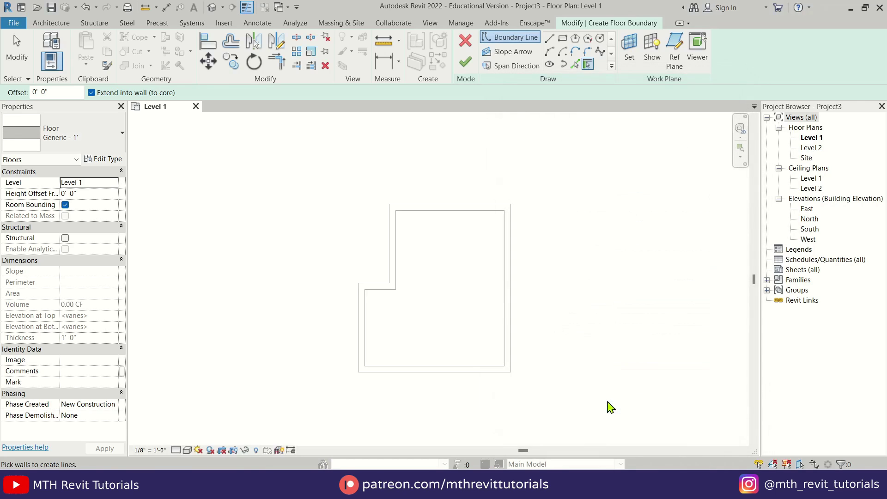
# Step: Sketch a rectangular floor boundary inside the room's narrower upper part, down to the level of the inner wall corner
pyautogui.click(562, 39)
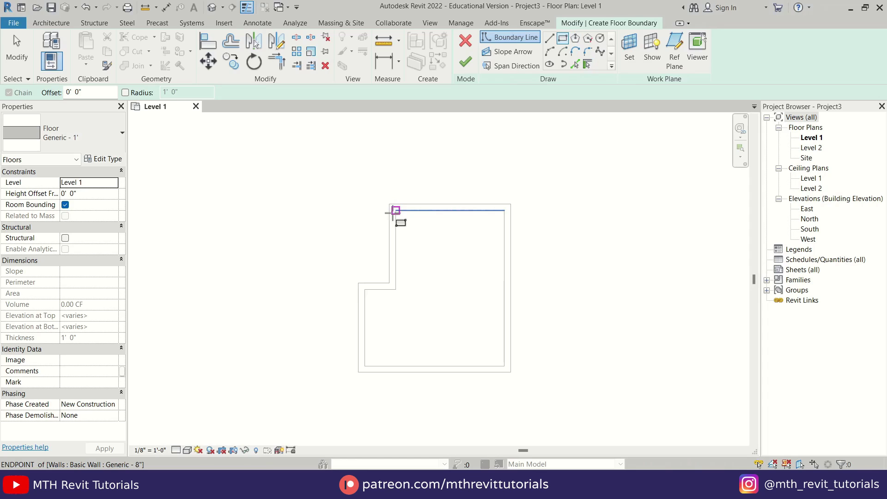
pyautogui.click(396, 211)
pyautogui.click(504, 289)
pyautogui.scroll(5, 406, 291)
pyautogui.press('Escape')
# Step: Move the lower edge of the rectangular boundary up by 6" and finish the floor
pyautogui.scroll(-3, 389, 335)
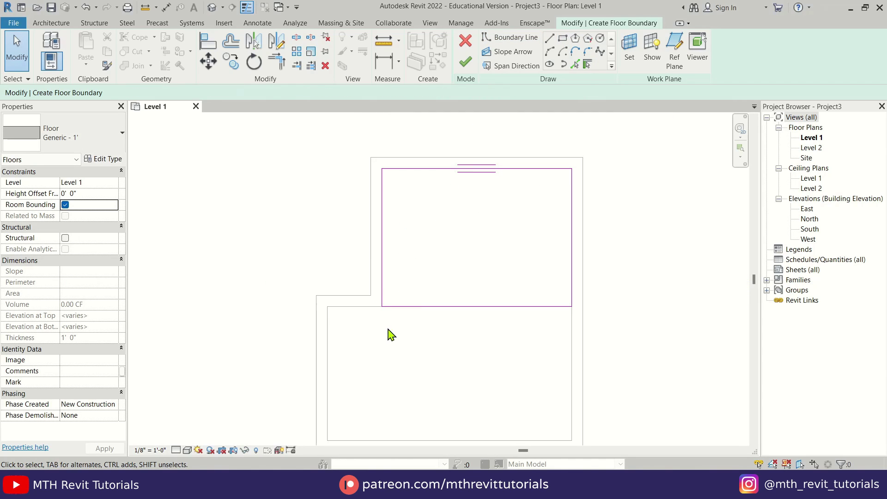
pyautogui.click(469, 308)
pyautogui.press('m')
pyautogui.press('v')
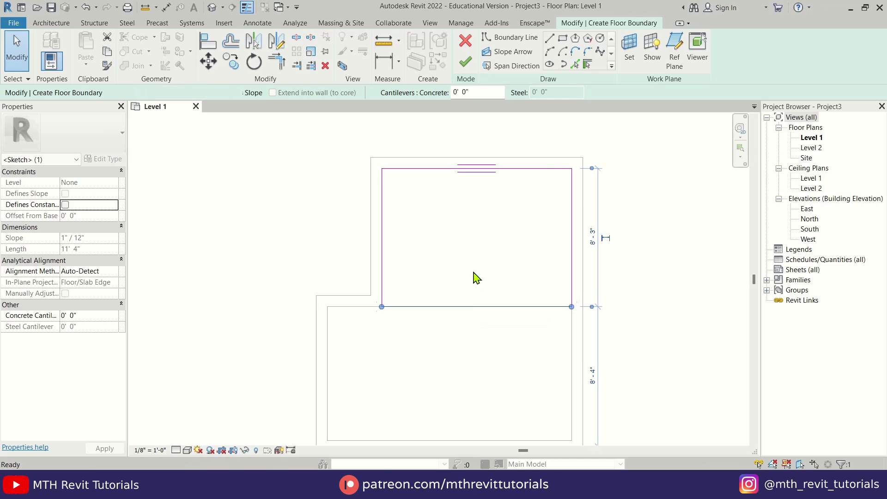
pyautogui.click(473, 271)
pyautogui.write('15cm')
pyautogui.press('Return')
pyautogui.press('Escape')
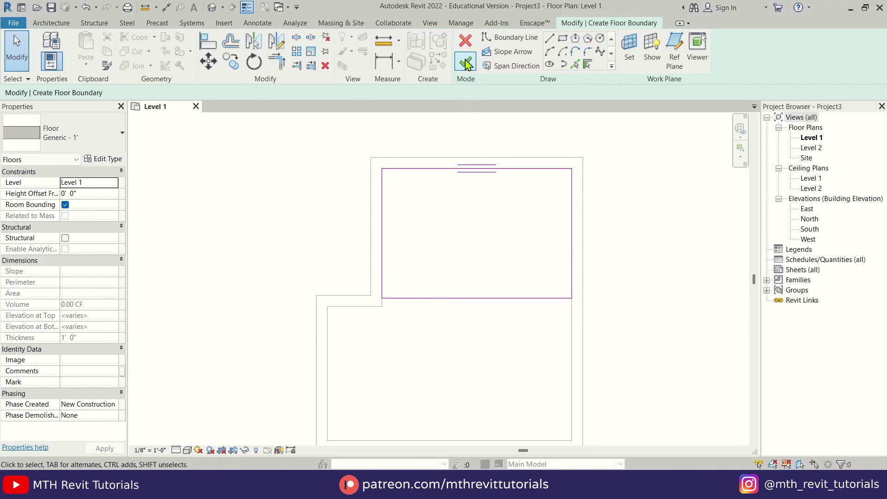
pyautogui.click(467, 63)
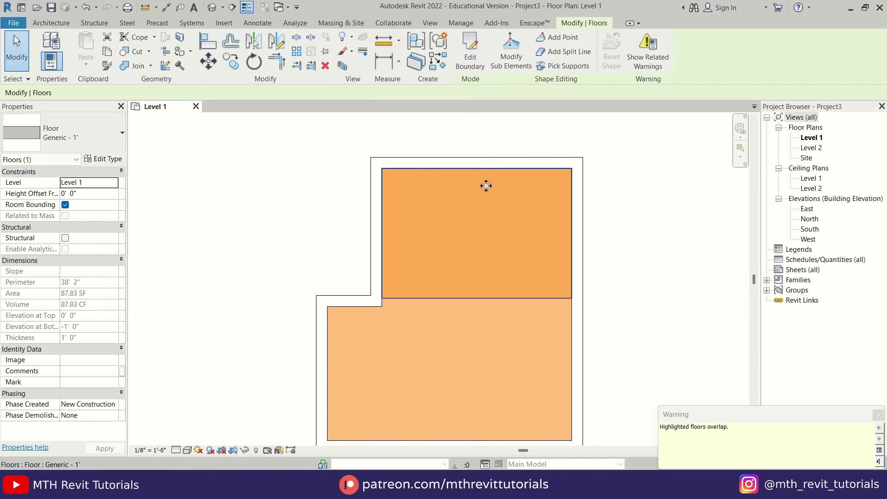
# Step: In the 3D view, set the height offset of the rectangular Generic - 1' floor to 1' 0"
pyautogui.click(212, 7)
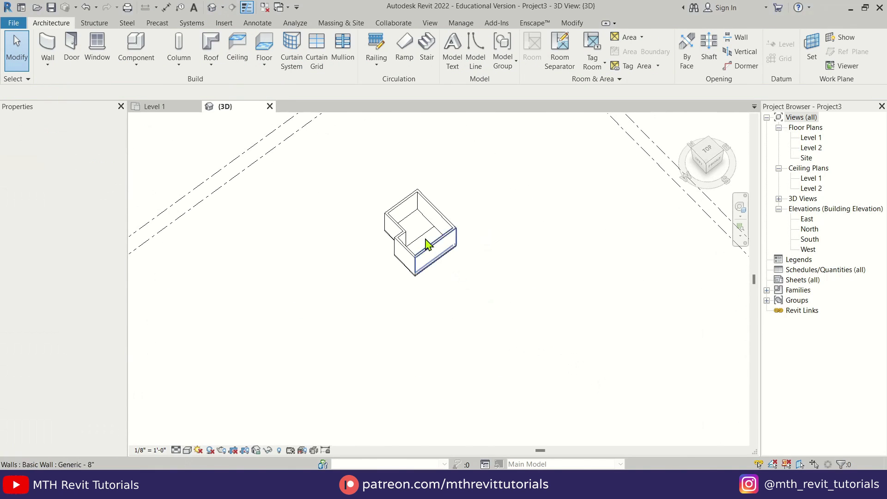
pyautogui.scroll(10, 437, 252)
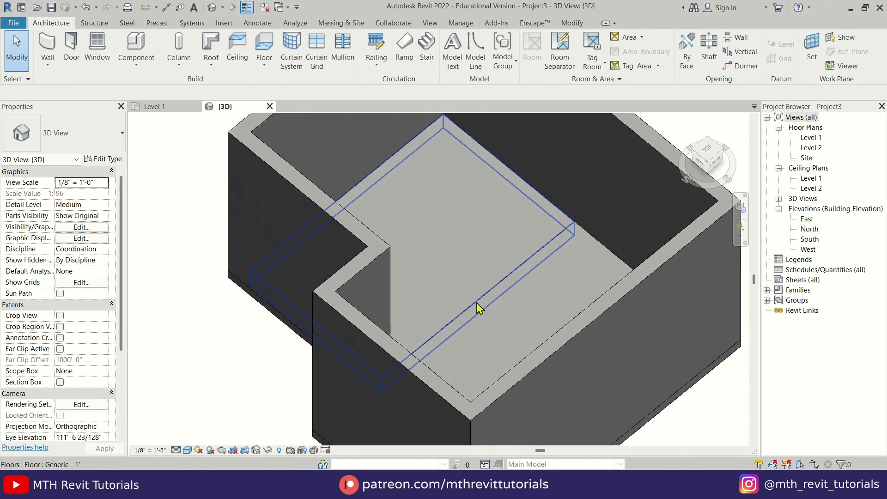
pyautogui.click(478, 307)
pyautogui.click(86, 194)
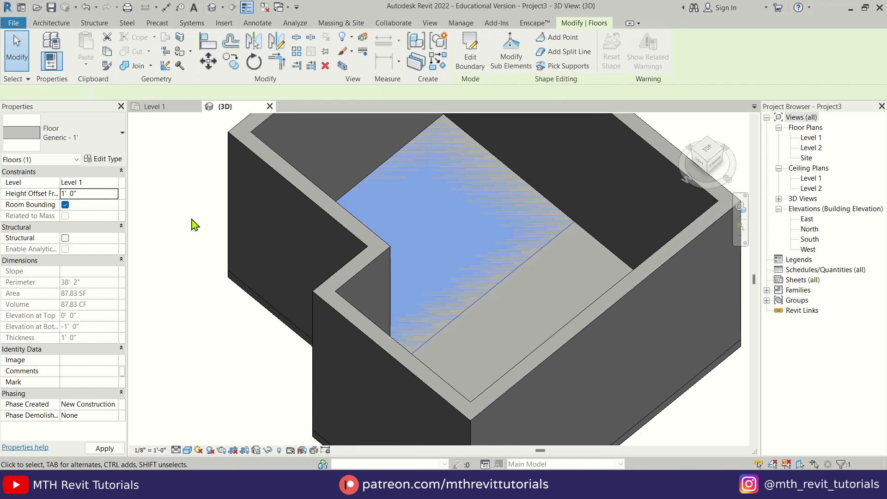
pyautogui.click(193, 305)
pyautogui.keyDown('shift'); pyautogui.moveTo(412, 337); pyautogui.dragTo(484, 345, button='middle'); pyautogui.keyUp('shift')
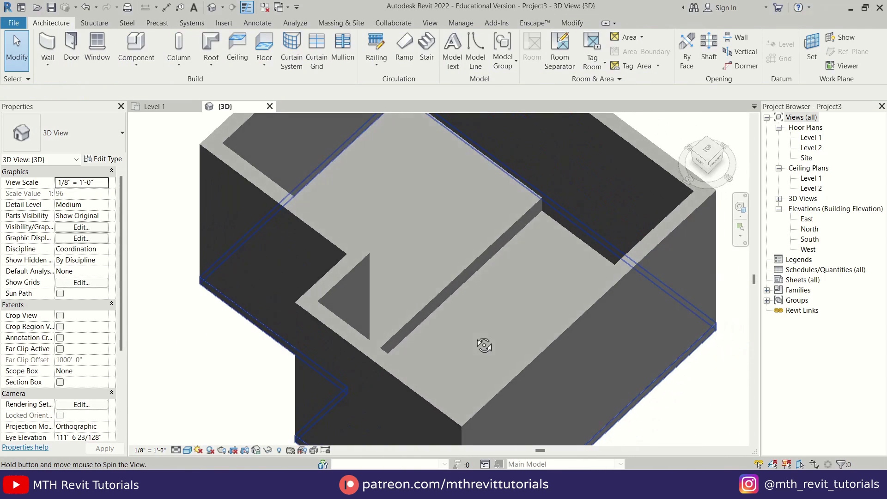
pyautogui.scroll(-5, 481, 319)
# Step: In the Level 1 floor plan, sketch a rectangular floor boundary about 5' 6" by 6" along the platform's front edge, starting at the inner wall corner
pyautogui.click(169, 110)
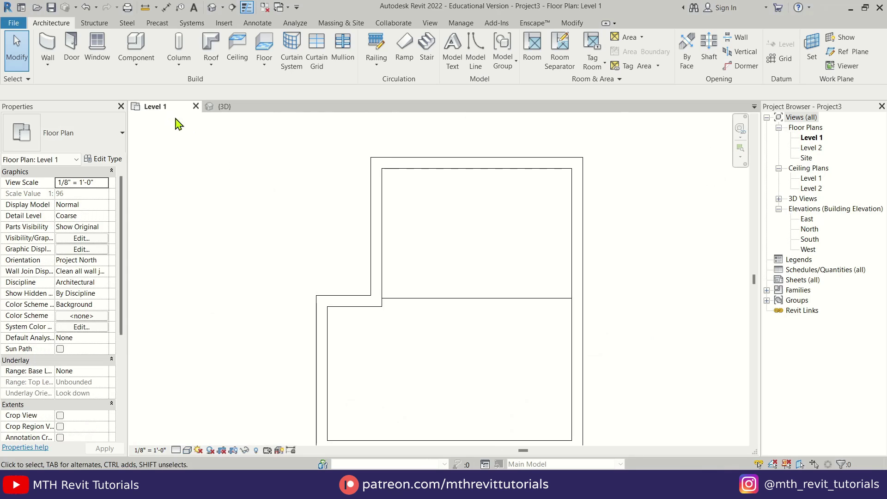
pyautogui.click(265, 46)
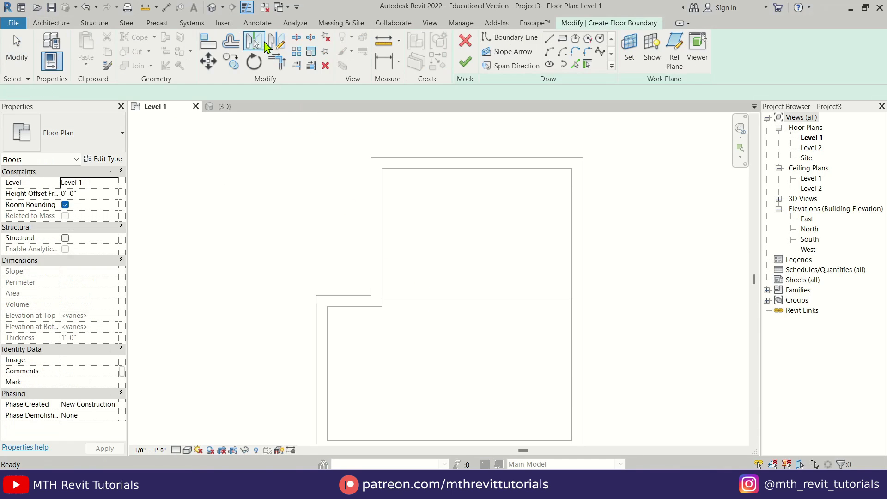
pyautogui.click(562, 38)
pyautogui.click(382, 298)
pyautogui.click(473, 306)
pyautogui.press('Escape')
pyautogui.scroll(2, 473, 303)
pyautogui.click(473, 303)
# Step: Set the distance from the narrow boundary's free short end to the opposite inner wall face to 5'
pyautogui.moveTo(631, 275); pyautogui.dragTo(620, 306)
pyautogui.click(559, 262)
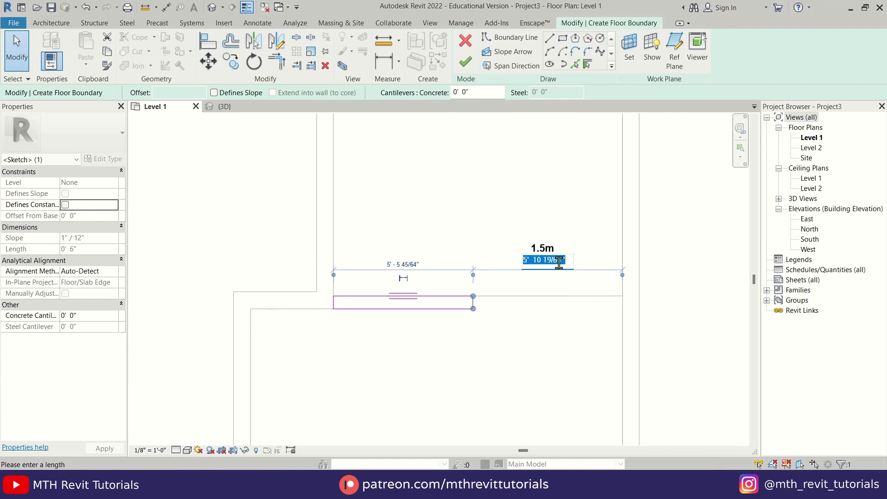
pyautogui.write("5'")
pyautogui.press('Return')
pyautogui.click(504, 234)
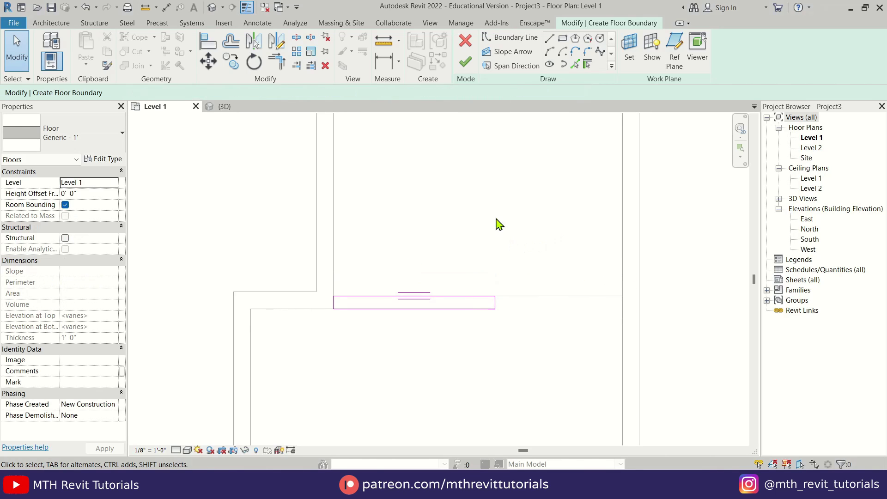
# Step: Assign the Generic - 6" type to the narrow floor and finish its sketch
pyautogui.click(104, 147)
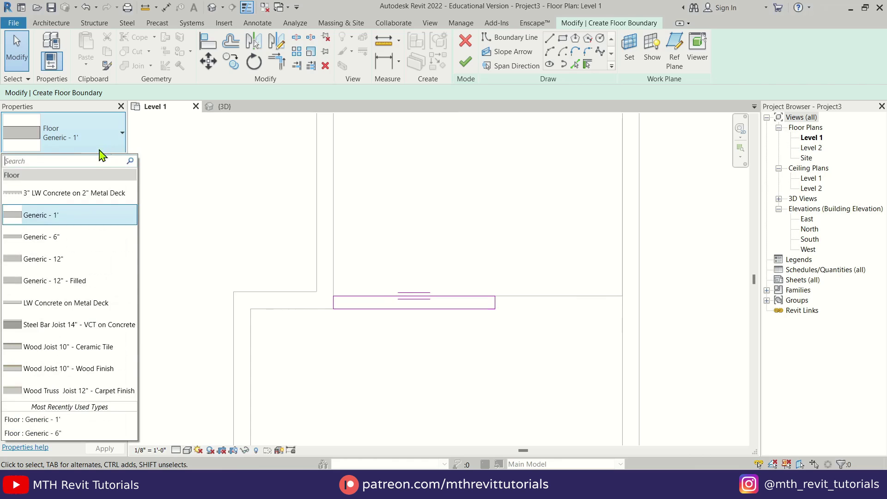
pyautogui.click(65, 238)
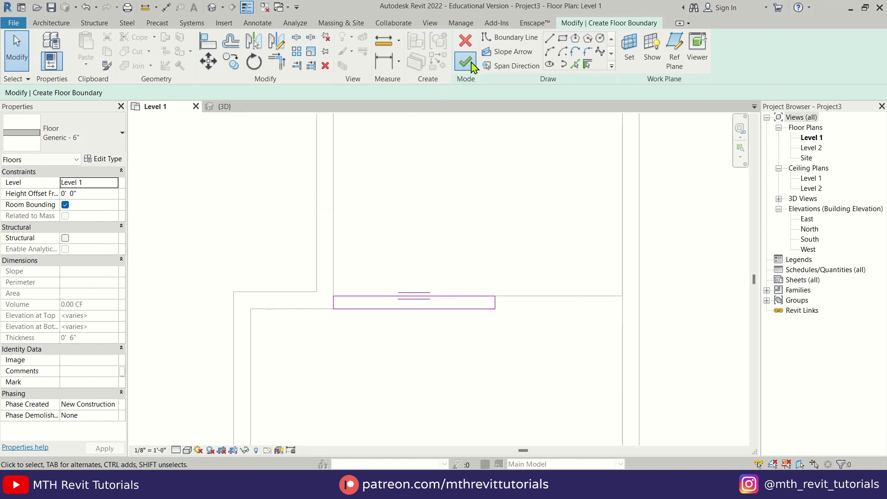
pyautogui.click(465, 63)
# Step: In the 3D view, set the height offset of the narrow Generic - 6" floor to 1'
pyautogui.click(224, 107)
pyautogui.scroll(6, 446, 319)
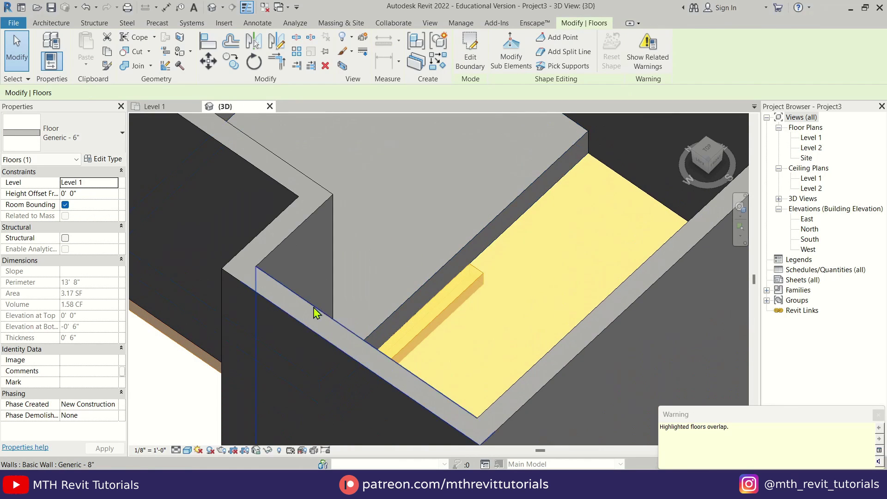
pyautogui.click(84, 193)
pyautogui.press('Return')
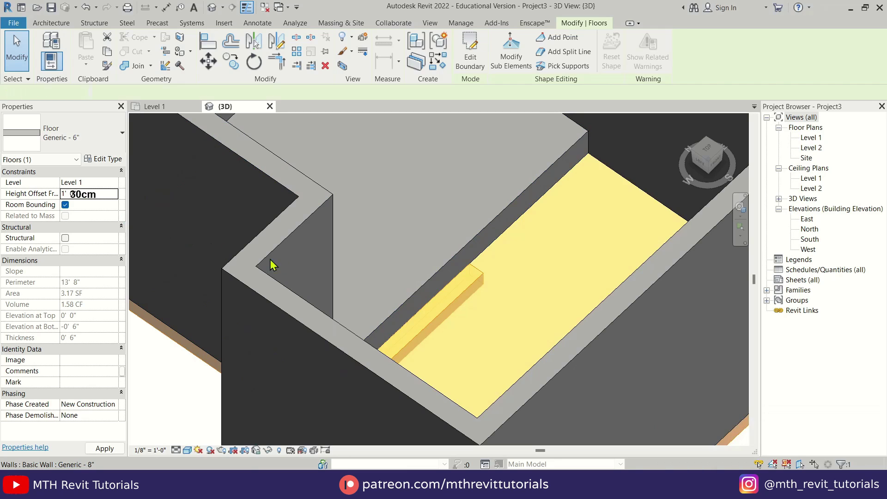
pyautogui.press('Escape')
# Step: Temporarily isolate the raised platform floor and the narrow floor in the 3D view
pyautogui.scroll(-3, 472, 316)
pyautogui.keyDown('shift'); pyautogui.moveTo(484, 314); pyautogui.dragTo(409, 335, button='middle'); pyautogui.keyUp('shift')
pyautogui.moveTo(409, 334); pyautogui.dragTo(104, 355, button='middle')
pyautogui.scroll(4, 438, 290)
pyautogui.scroll(-4, 425, 229)
pyautogui.click(419, 227)
pyautogui.keyDown('ctrl'); pyautogui.click(437, 217); pyautogui.keyUp('ctrl')
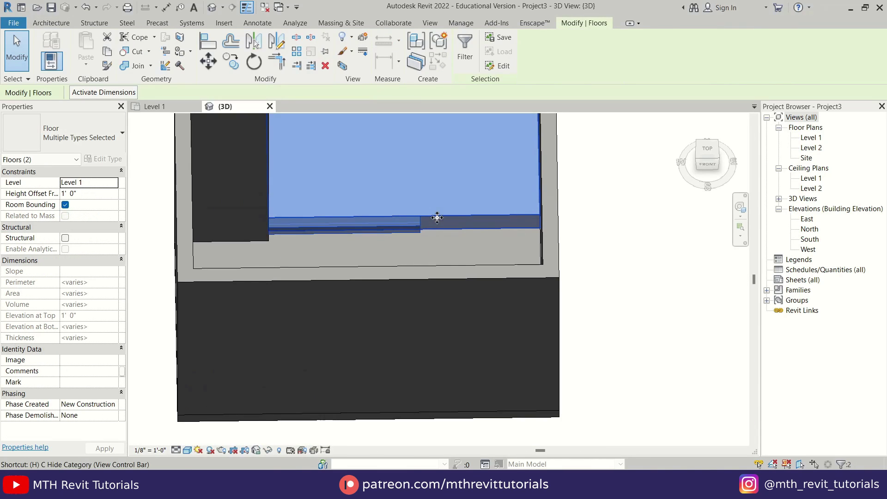
pyautogui.press('h')
pyautogui.press('i')
# Step: Switch the 3D view's visual style to hidden line with the two isolated floors in view
pyautogui.scroll(-3, 422, 305)
pyautogui.keyDown('shift'); pyautogui.moveTo(422, 319); pyautogui.dragTo(362, 232, button='middle'); pyautogui.keyUp('shift')
pyautogui.moveTo(487, 399); pyautogui.dragTo(432, 247, button='middle')
pyautogui.scroll(5, 441, 255)
pyautogui.keyDown('shift'); pyautogui.moveTo(436, 307); pyautogui.dragTo(408, 321, button='middle'); pyautogui.keyUp('shift')
pyautogui.press('h')
pyautogui.press('l')
pyautogui.scroll(-3, 410, 323)
pyautogui.keyDown('shift'); pyautogui.moveTo(356, 295); pyautogui.dragTo(376, 311, button='middle'); pyautogui.keyUp('shift')
# Step: Join the geometry of the raised platform floor and the narrow floor
pyautogui.click(572, 23)
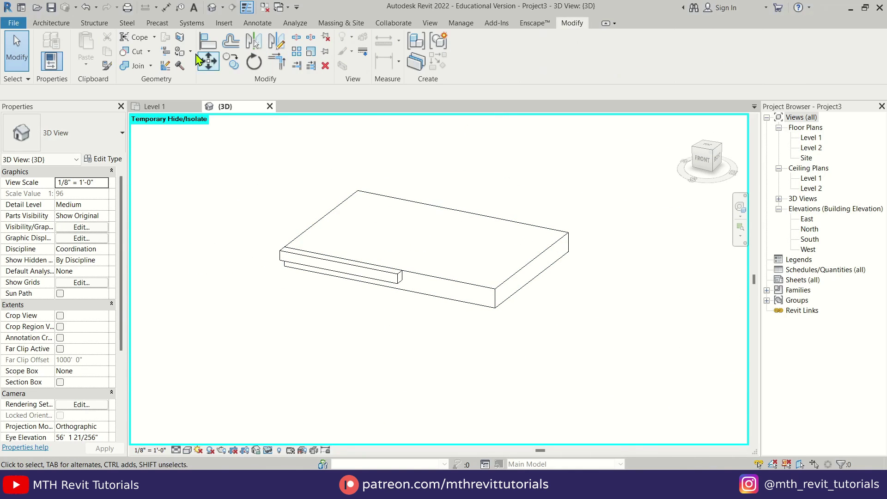
pyautogui.click(127, 67)
pyautogui.click(352, 240)
pyautogui.click(363, 272)
pyautogui.press('Escape')
pyautogui.scroll(4, 374, 298)
pyautogui.moveTo(375, 296); pyautogui.dragTo(372, 346, button='middle')
# Step: Reset the temporary isolation to bring the whole room back into the 3D view
pyautogui.click(268, 450)
pyautogui.click(305, 438)
pyautogui.scroll(-6, 438, 301)
pyautogui.keyDown('shift'); pyautogui.moveTo(438, 301); pyautogui.dragTo(541, 411, button='middle'); pyautogui.keyUp('shift')
pyautogui.scroll(5, 342, 263)
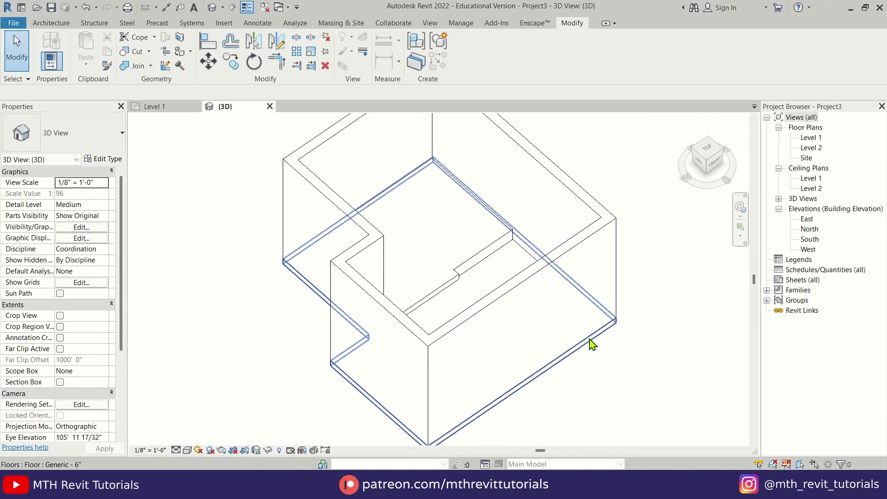
# Step: Copy the Generic - 6" base floor and paste it aligned to Level 2
pyautogui.click(429, 283)
pyautogui.click(107, 51)
pyautogui.click(86, 65)
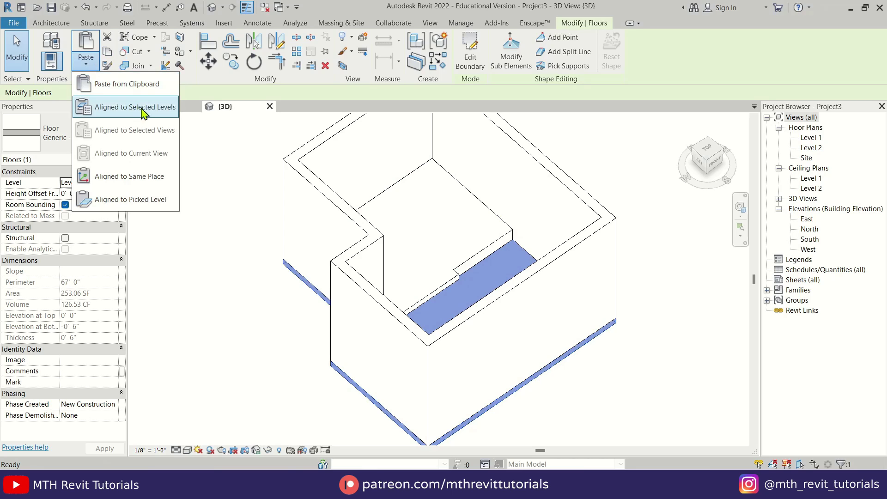
pyautogui.click(149, 107)
pyautogui.click(525, 195)
pyautogui.click(563, 338)
# Step: Hide the pasted Level 2 floor element in the 3D view
pyautogui.scroll(-3, 449, 288)
pyautogui.keyDown('shift'); pyautogui.moveTo(468, 340); pyautogui.dragTo(461, 262, button='middle'); pyautogui.keyUp('shift')
pyautogui.scroll(3, 461, 259)
pyautogui.rightClick(458, 194)
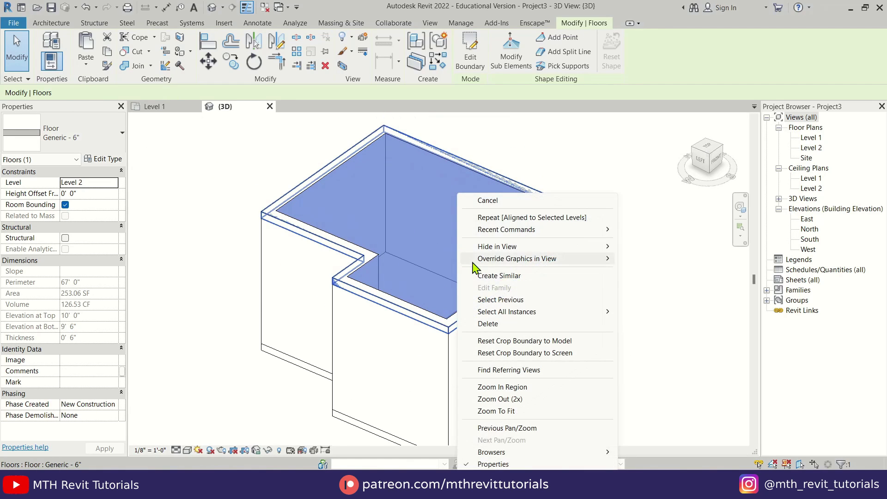
pyautogui.moveTo(505, 254)
pyautogui.click(656, 248)
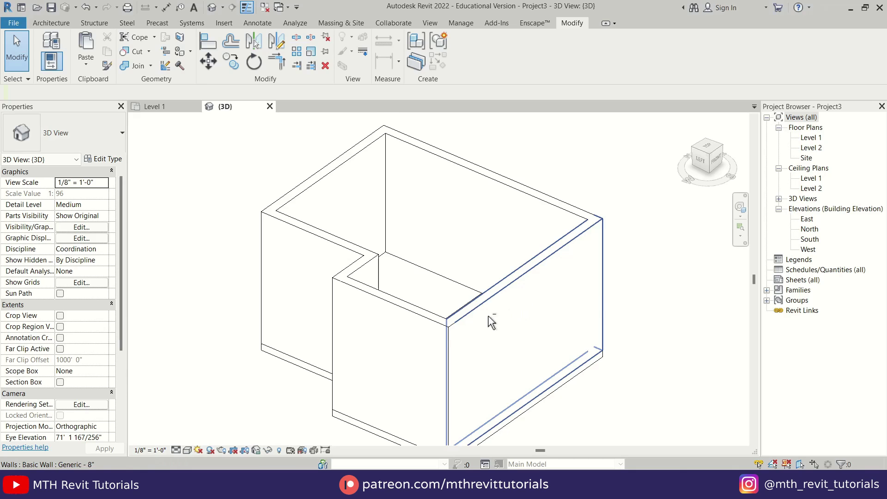
pyautogui.keyDown('shift'); pyautogui.moveTo(489, 319); pyautogui.dragTo(494, 375, button='middle'); pyautogui.keyUp('shift')
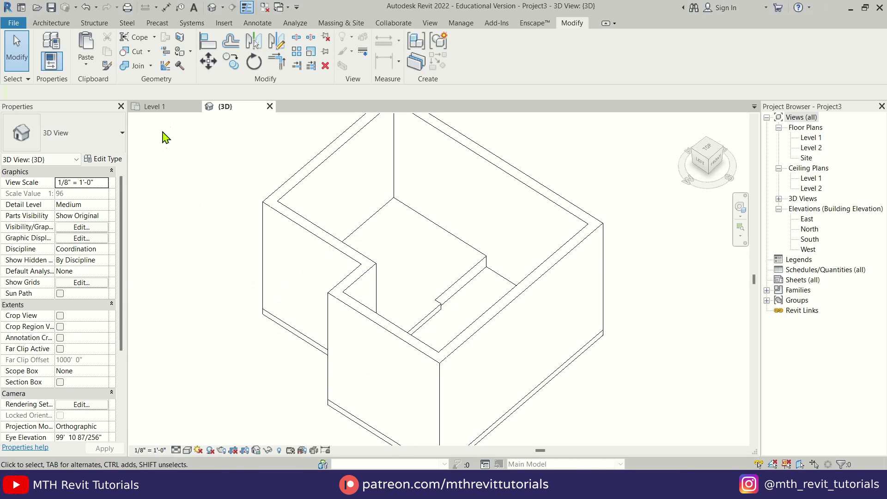
# Step: In the Level 1 ceiling plan, start a ceiling and duplicate the 2' x 4' ACT System type as 1.5"
pyautogui.click(157, 108)
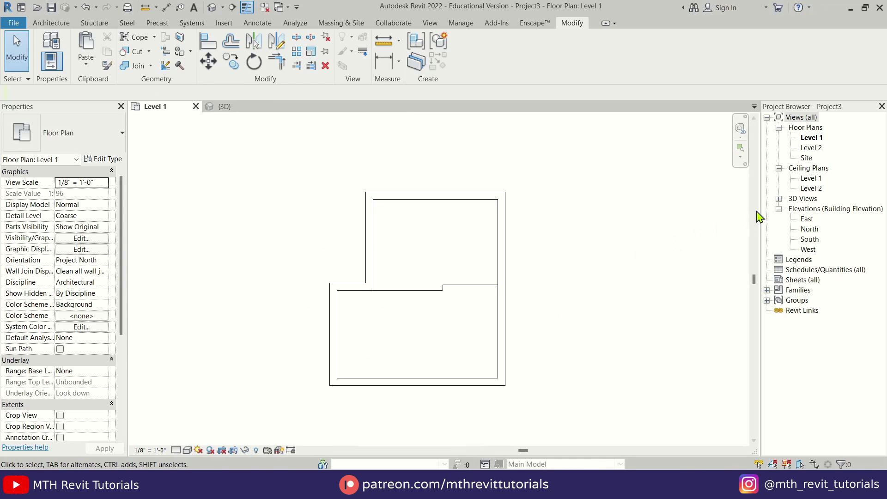
pyautogui.doubleClick(816, 180)
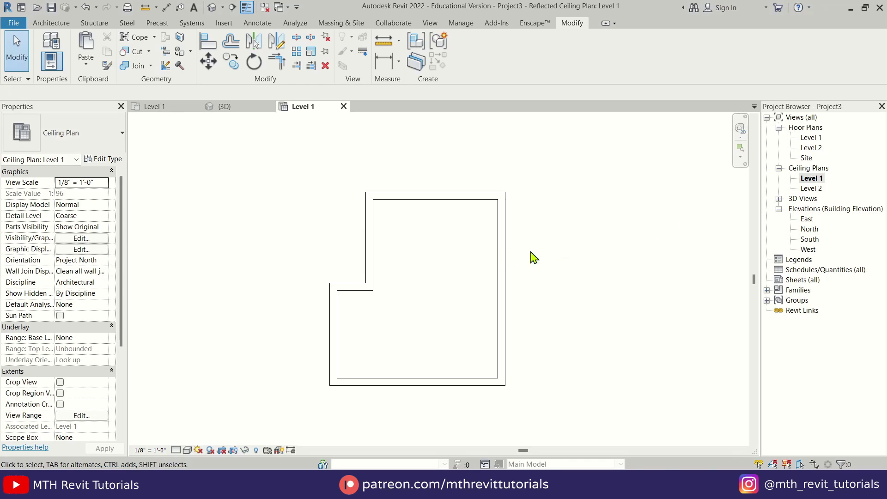
pyautogui.click(51, 23)
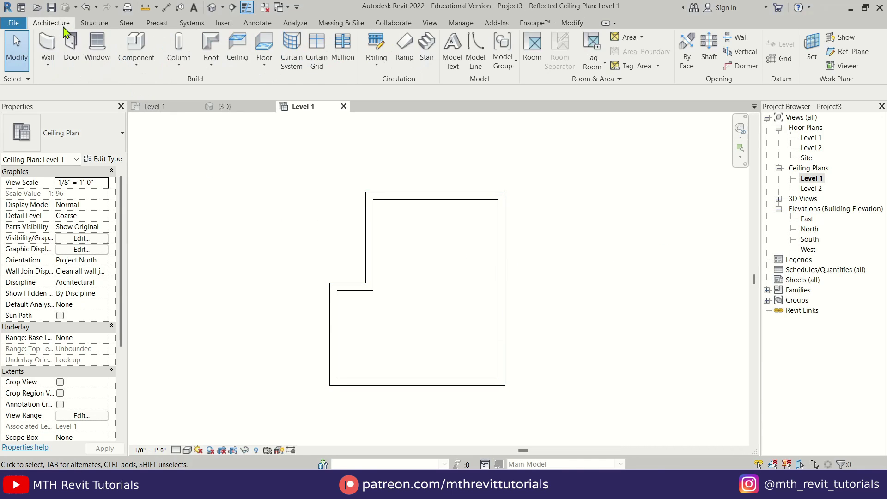
pyautogui.click(235, 65)
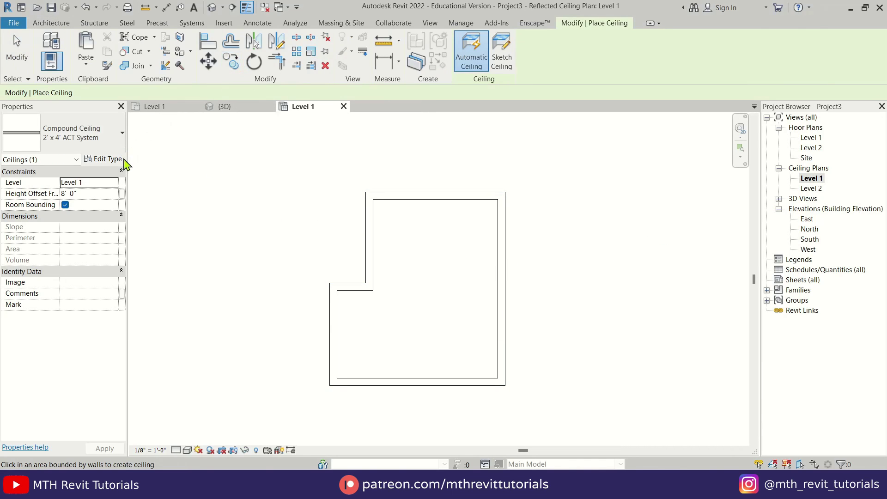
pyautogui.click(115, 159)
pyautogui.click(707, 123)
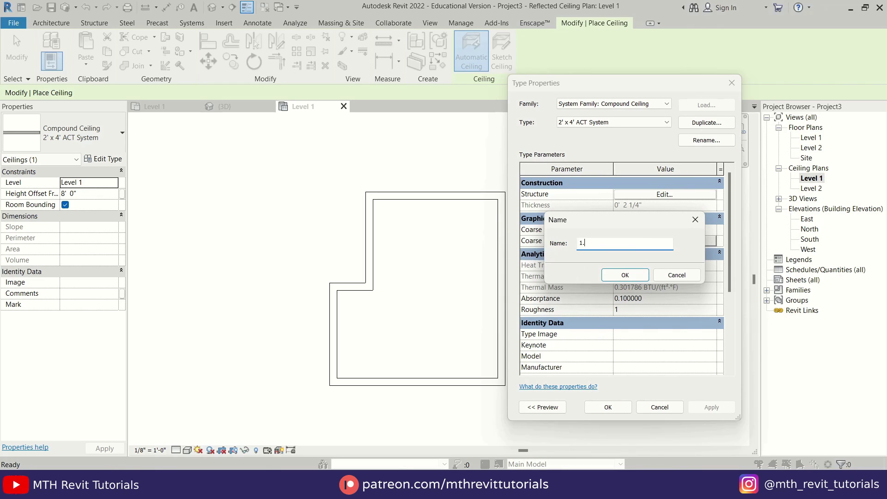
pyautogui.click(603, 277)
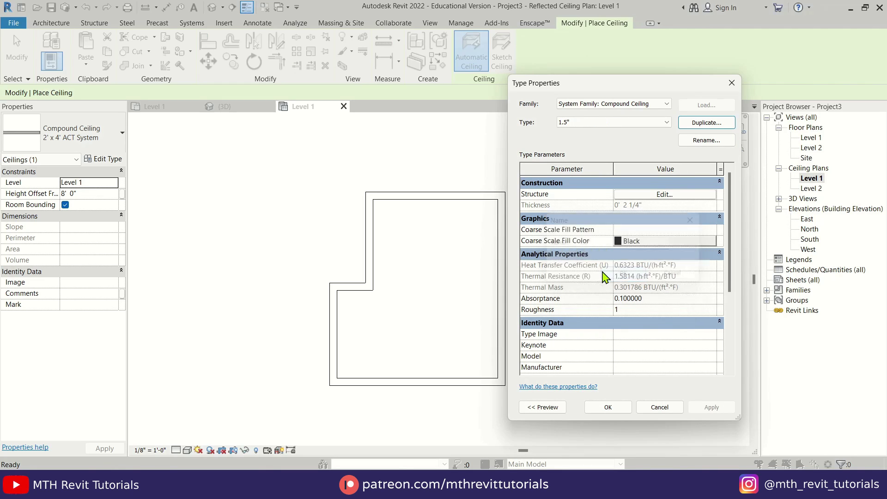
# Step: Remove the Finish 2 layer from the 1.5" ceiling type and set its structure layer thickness to 1.5"
pyautogui.click(655, 194)
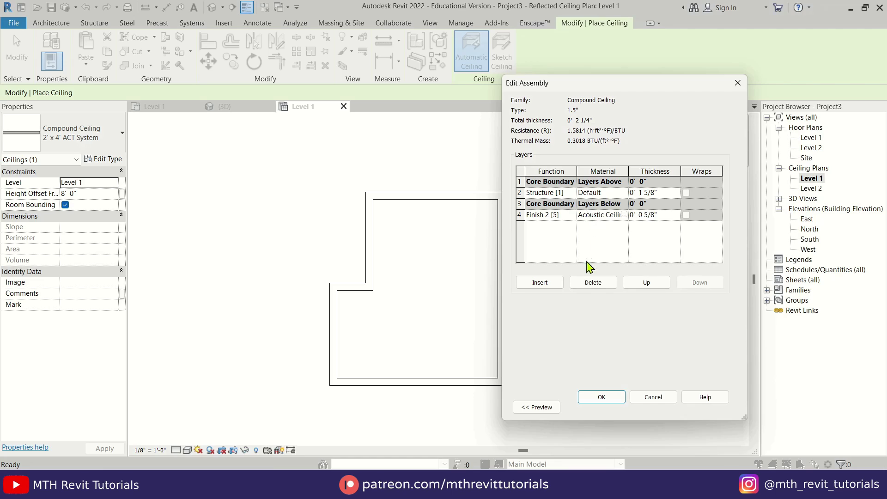
pyautogui.click(591, 282)
pyautogui.click(661, 194)
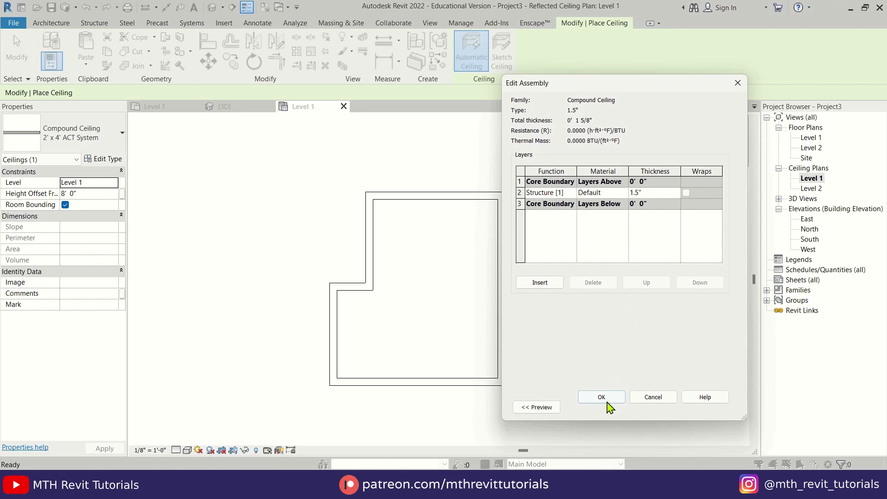
pyautogui.click(607, 402)
pyautogui.click(612, 409)
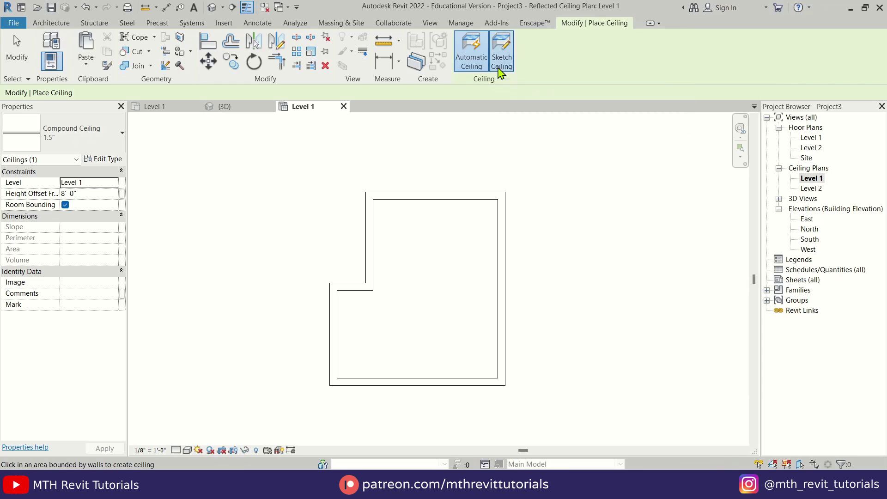
# Step: Sketch a rectangular ceiling over the room's narrower upper part, down to the inner wall corner, and finish it
pyautogui.click(500, 64)
pyautogui.click(373, 200)
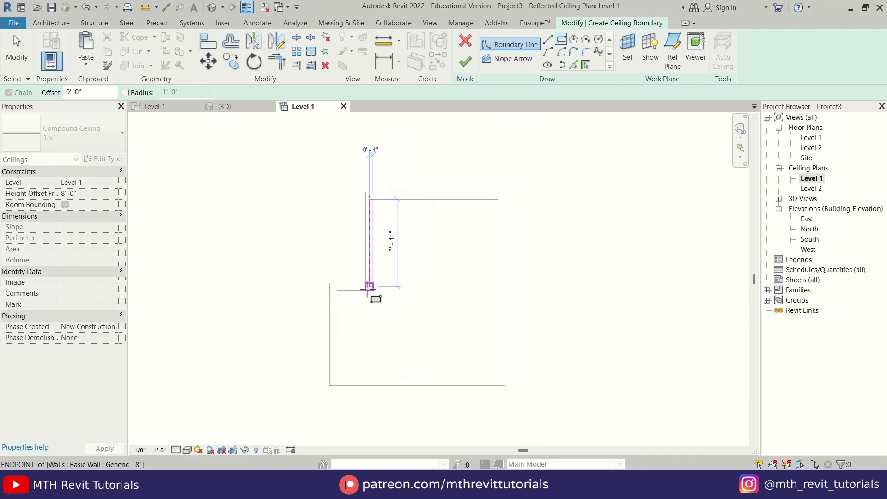
pyautogui.click(497, 290)
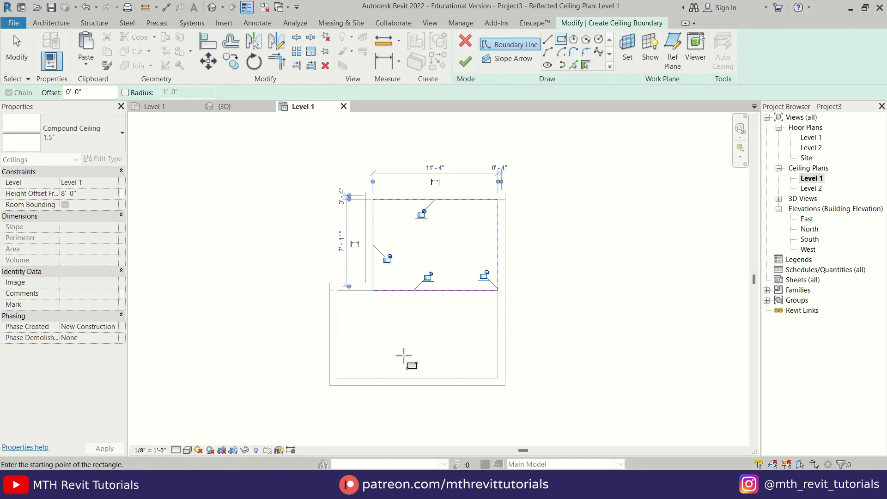
pyautogui.click(465, 61)
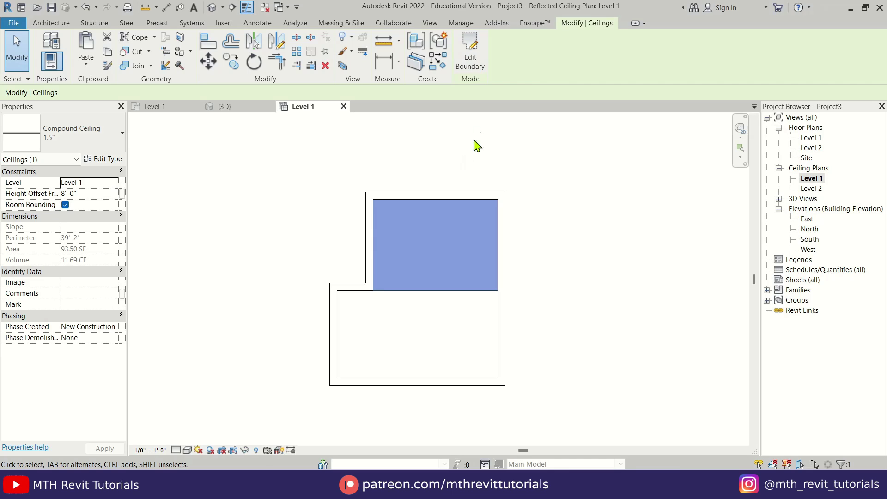
# Step: Sketch a second rectangular 1.5" ceiling over the room's wider lower part and finish it
pyautogui.click(438, 44)
pyautogui.click(501, 60)
pyautogui.click(561, 38)
pyautogui.click(497, 290)
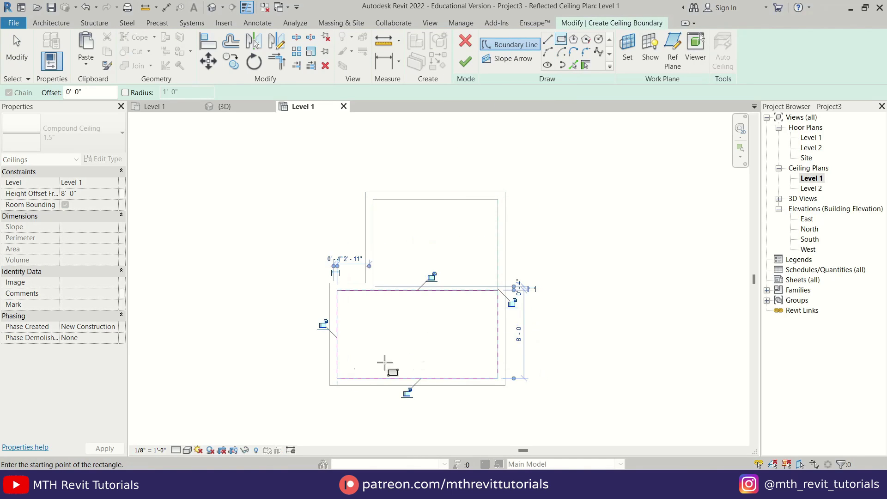
pyautogui.click(351, 370)
pyautogui.click(465, 61)
pyautogui.press('Escape')
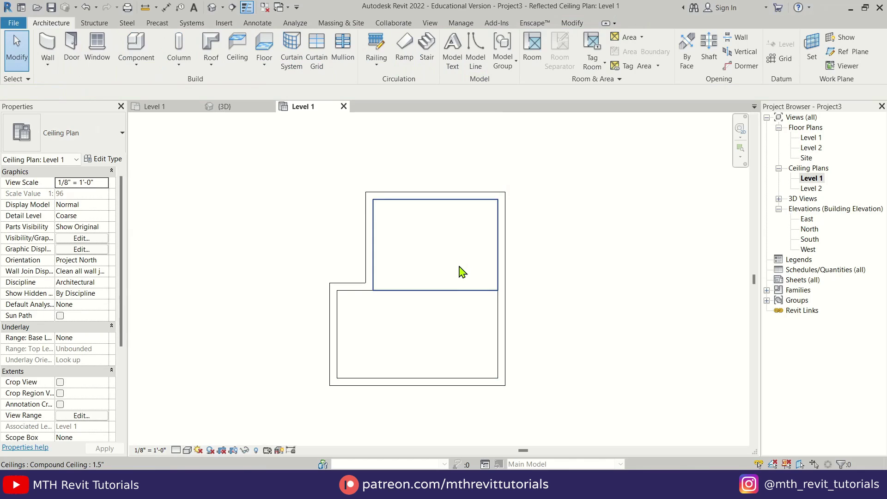
# Step: Draw a vertical section line through both ceilings in the plan and open the resulting section view
pyautogui.click(232, 7)
pyautogui.click(431, 162)
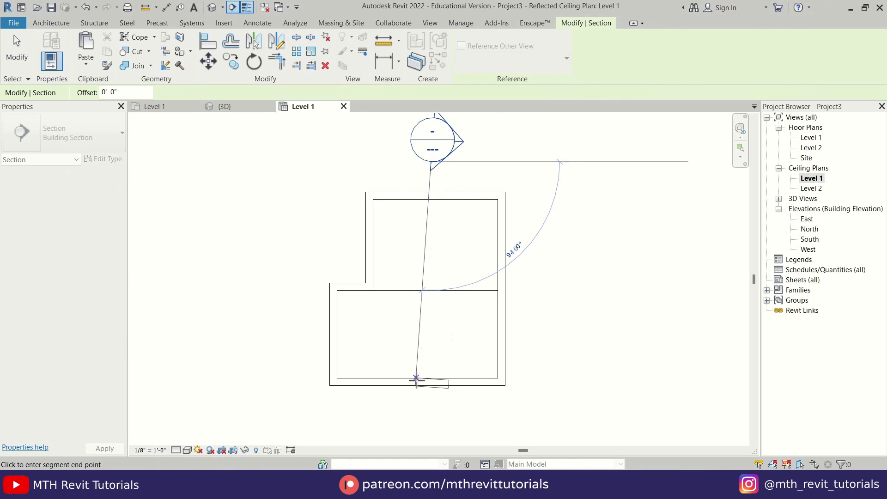
pyautogui.click(419, 372)
pyautogui.press('Escape')
pyautogui.press('Escape')
pyautogui.doubleClick(462, 143)
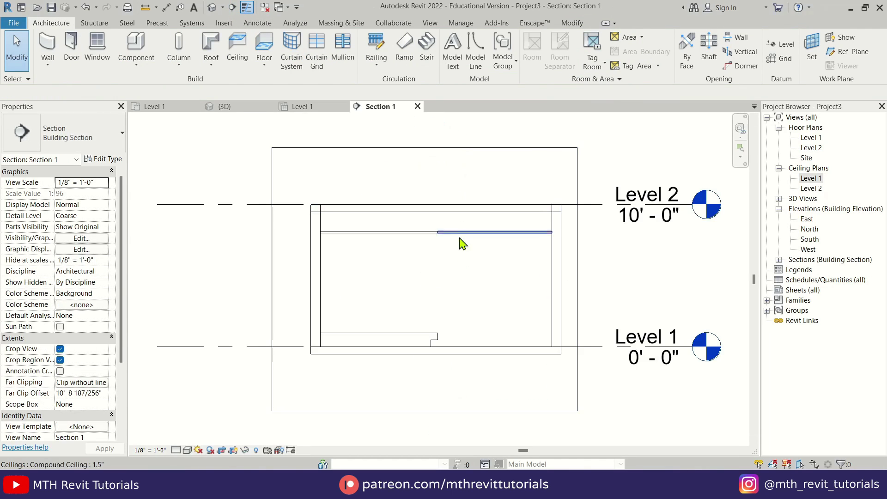
pyautogui.scroll(2, 440, 311)
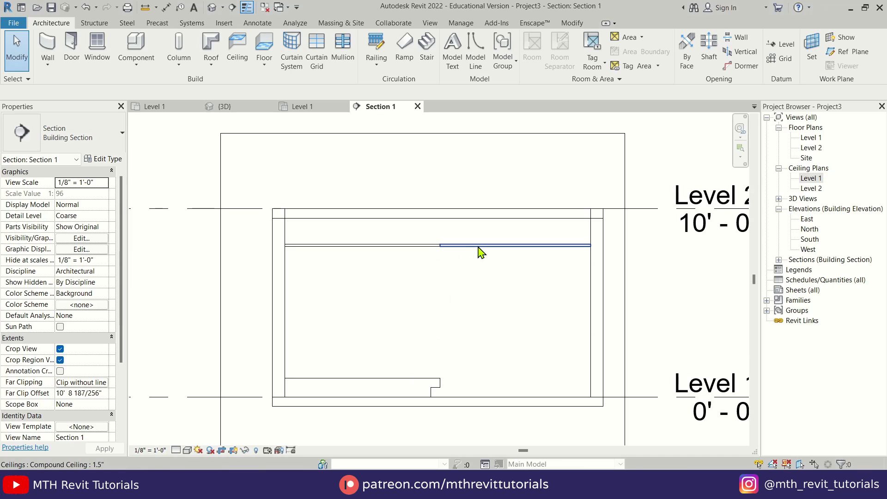
# Step: Set the height of the ceiling above the raised platform to 8' 10" above Level 1
pyautogui.click(481, 252)
pyautogui.press('Escape')
pyautogui.click(397, 248)
pyautogui.click(278, 322)
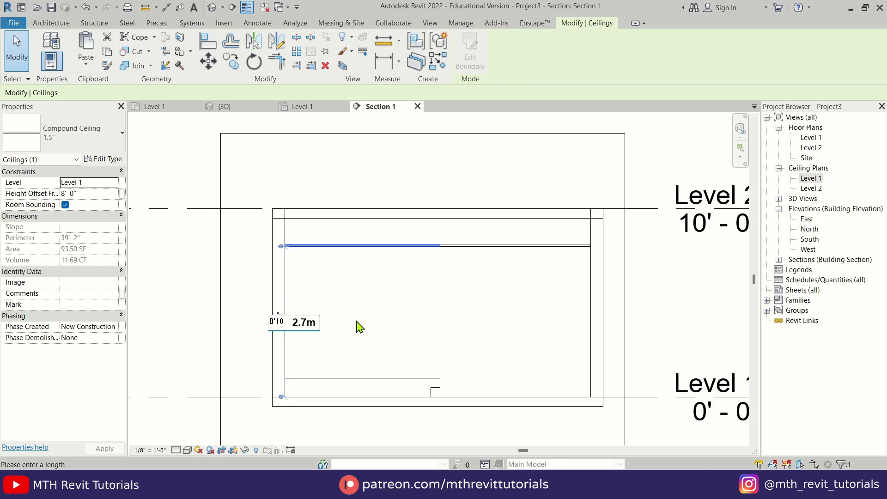
pyautogui.press('Return')
pyautogui.press('Escape')
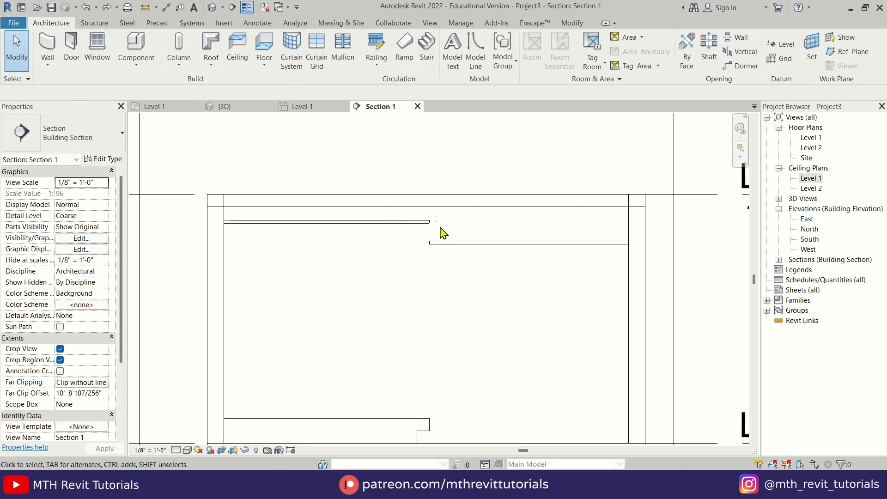
# Step: In the Level 1 ceiling plan, sketch a rectangular 1.5" ceiling strip about 8" wide across the room where the two ceilings meet
pyautogui.click(305, 107)
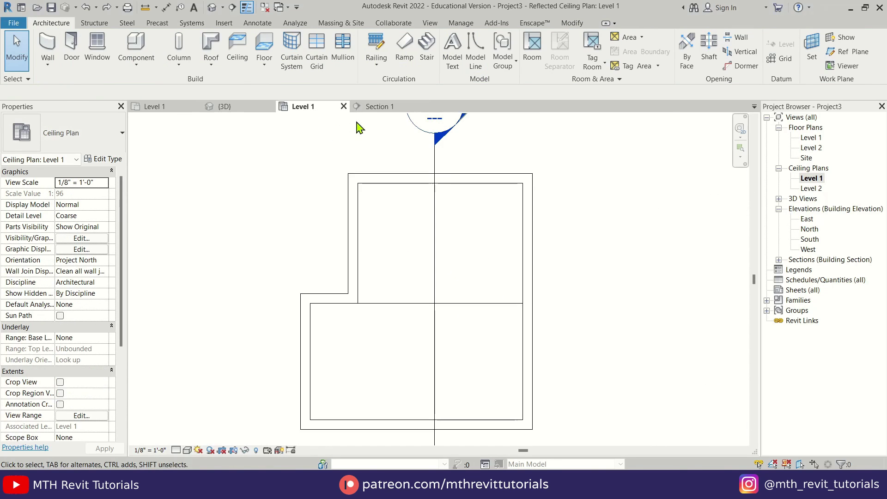
pyautogui.click(238, 53)
pyautogui.click(500, 55)
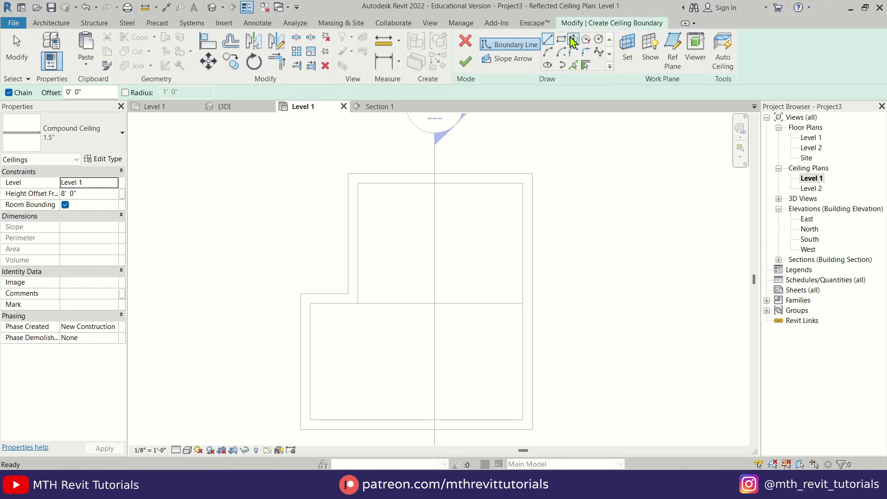
pyautogui.click(560, 44)
pyautogui.click(357, 303)
pyautogui.scroll(2, 511, 301)
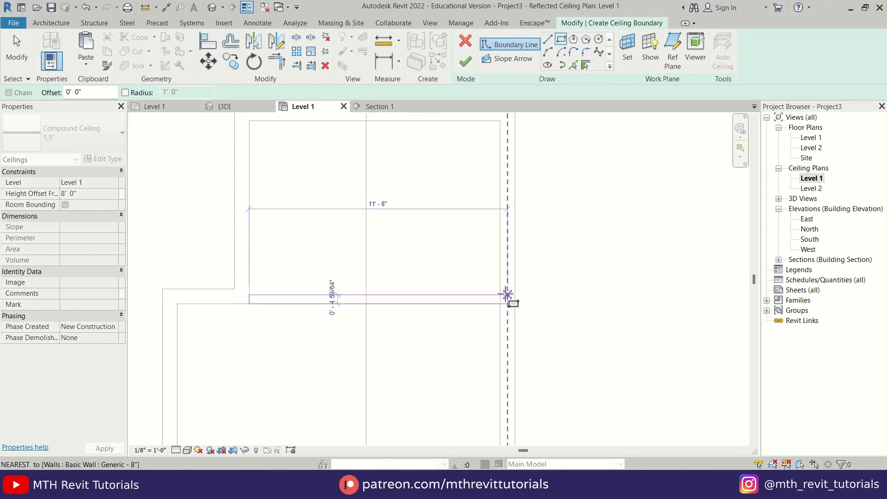
pyautogui.press('Escape')
pyautogui.press('Escape')
# Step: Set the sketched strip's width to 1.5", finish the ceiling, and open the section view at the ceiling step
pyautogui.click(461, 289)
pyautogui.scroll(3, 521, 299)
pyautogui.click(528, 292)
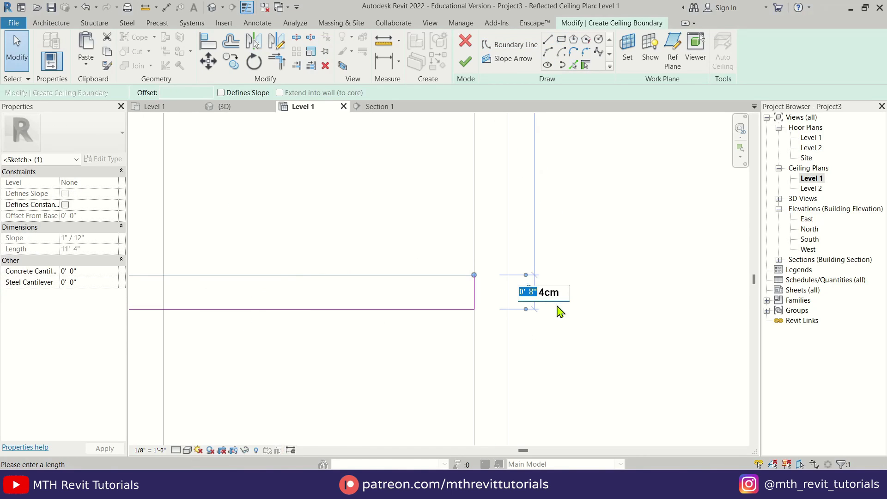
pyautogui.write('1.5"')
pyautogui.press('Return')
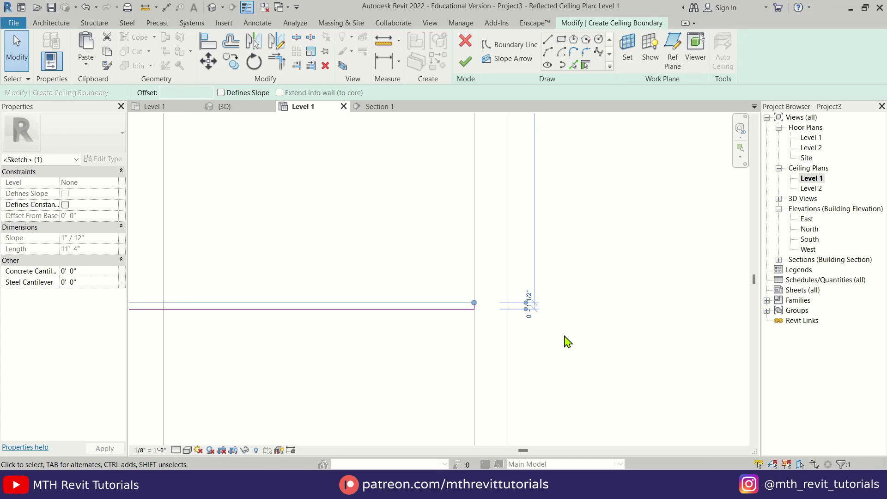
pyautogui.click(567, 329)
pyautogui.scroll(-2, 527, 329)
pyautogui.click(465, 63)
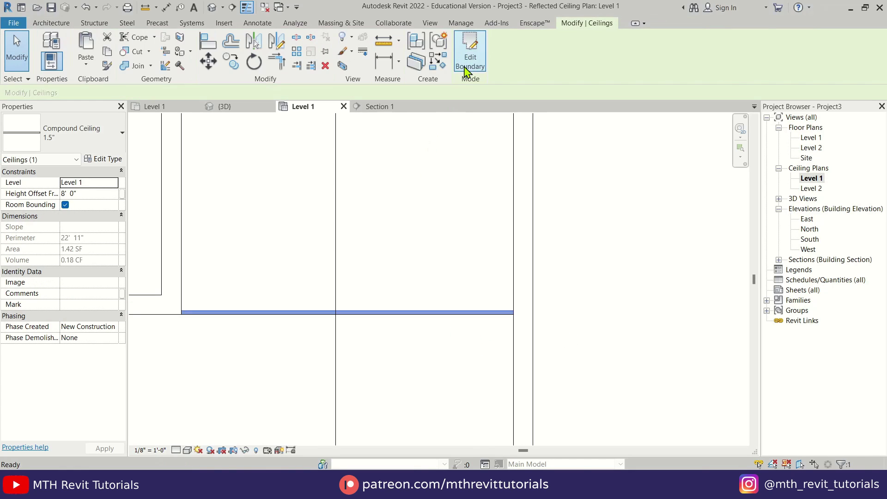
pyautogui.click(389, 108)
pyautogui.scroll(3, 432, 203)
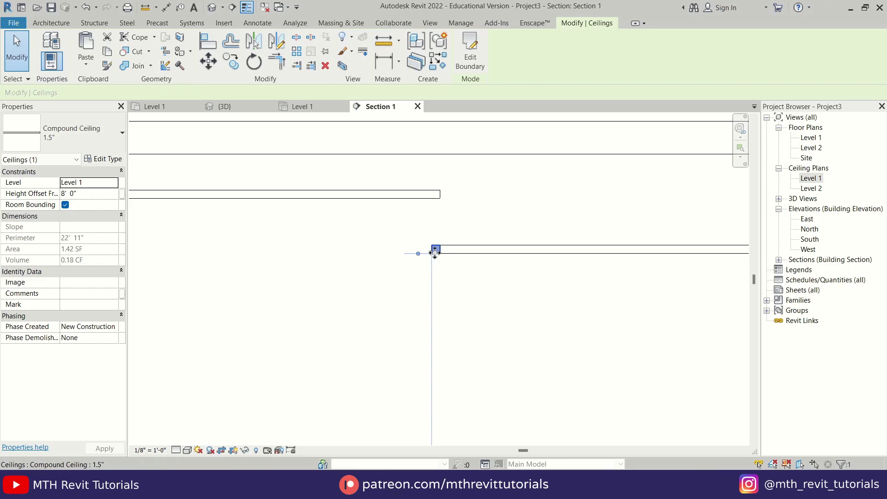
pyautogui.click(384, 62)
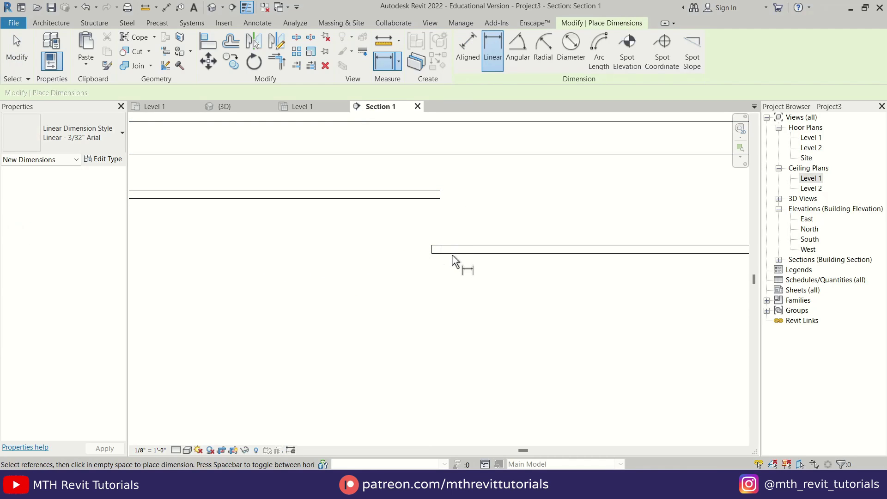
pyautogui.click(398, 61)
pyautogui.click(416, 83)
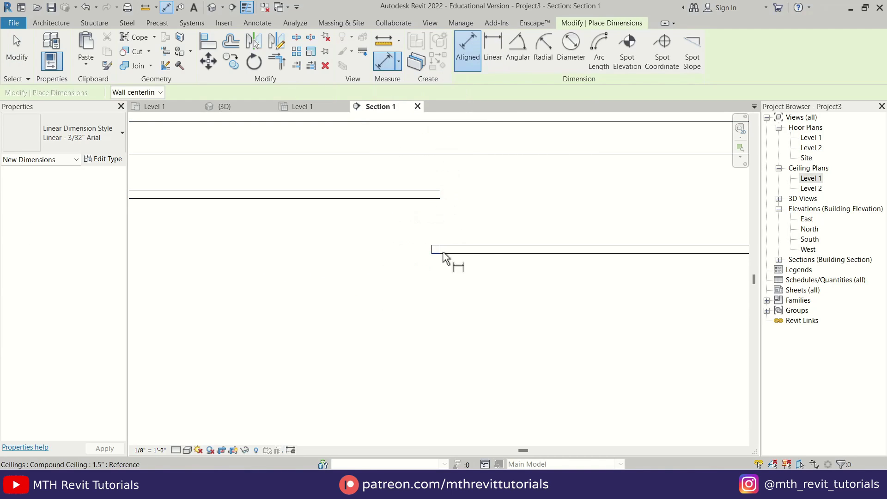
pyautogui.click(440, 244)
pyautogui.press('Escape')
pyautogui.press('Escape')
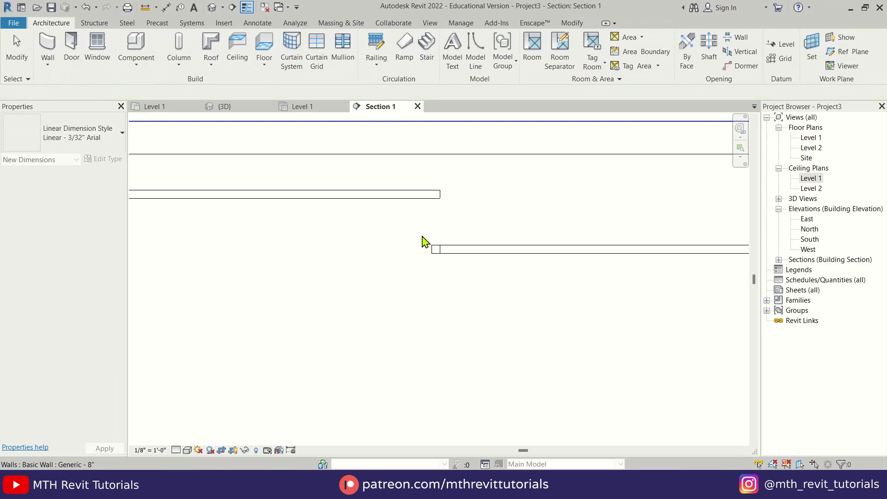
# Step: Duplicate the narrow strip's ceiling type as 10" and set its structure layer thickness to 10"
pyautogui.click(435, 249)
pyautogui.click(106, 159)
pyautogui.click(689, 125)
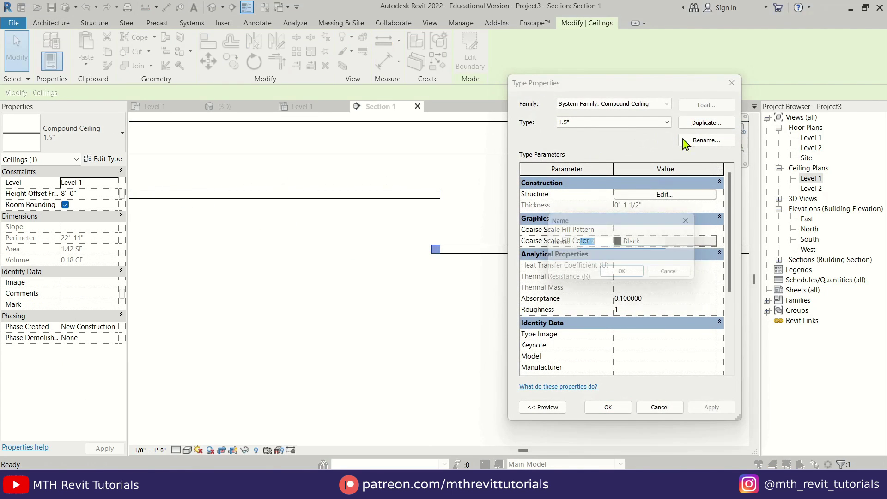
pyautogui.write('10')
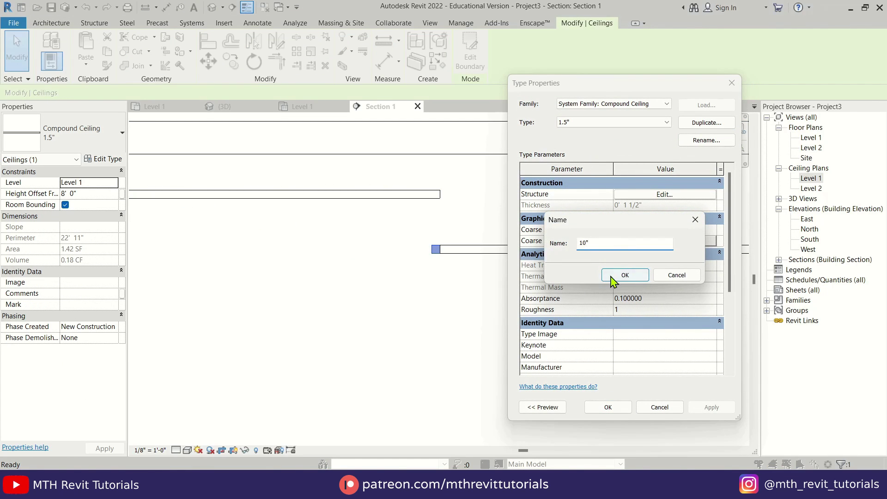
pyautogui.click(611, 276)
pyautogui.click(660, 196)
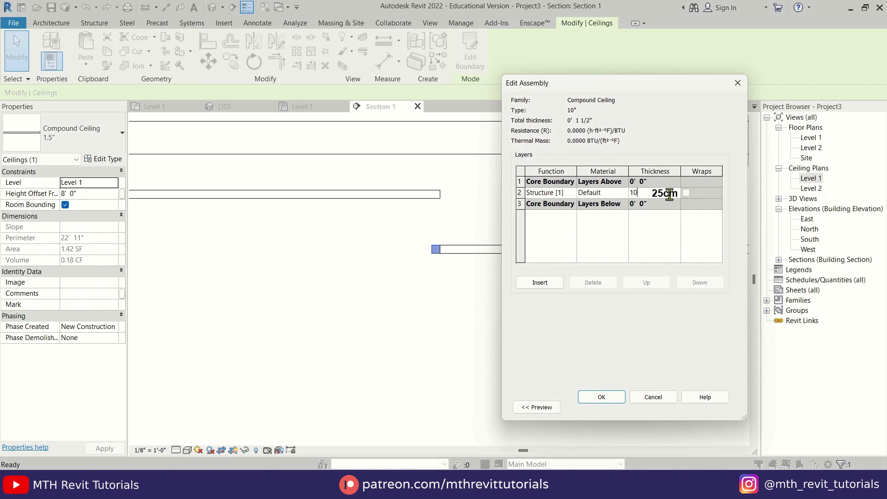
pyautogui.click(608, 397)
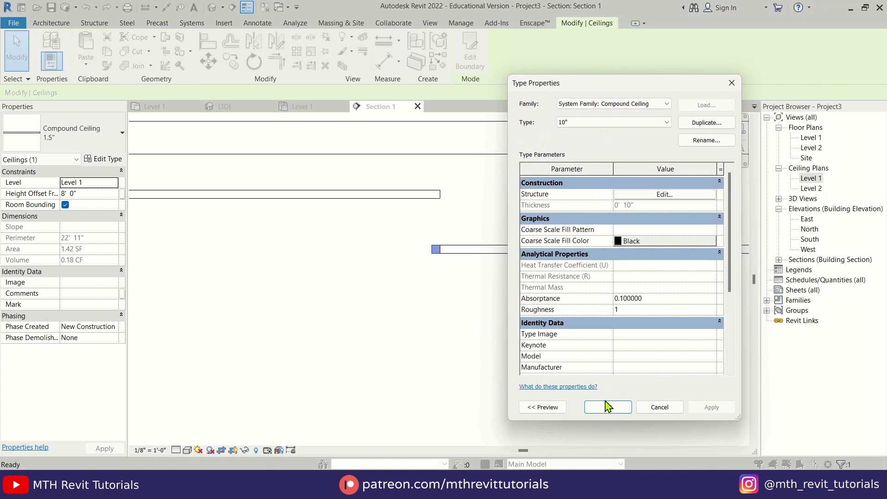
pyautogui.click(611, 406)
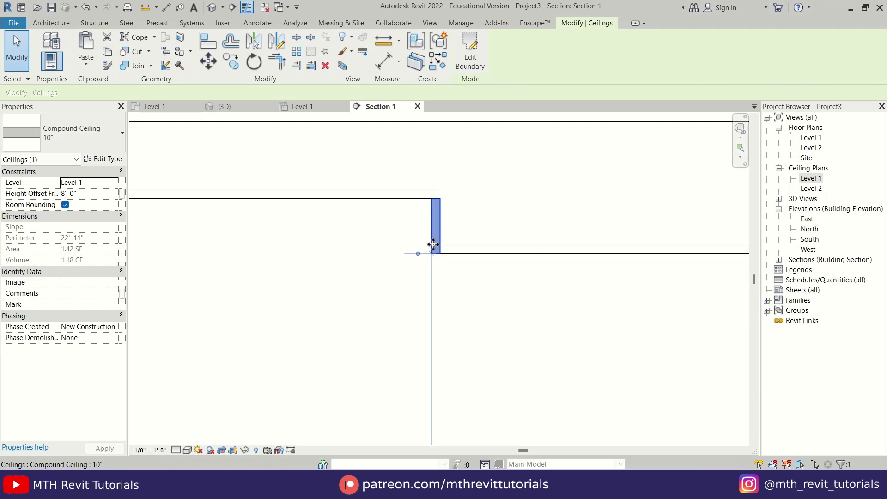
pyautogui.scroll(-5, 453, 225)
pyautogui.press('Escape')
pyautogui.moveTo(507, 322); pyautogui.dragTo(510, 311, button='middle')
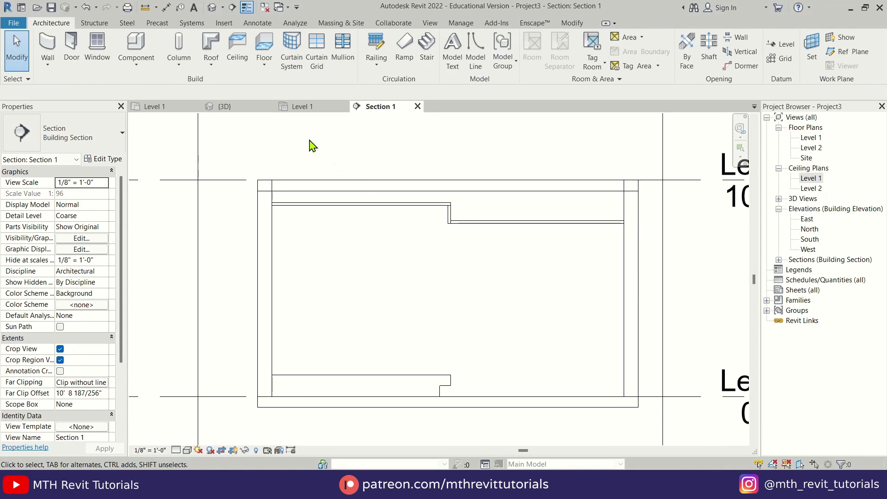
# Step: In the Level 1 floor plan, draw an unconnected Storefront curtain wall about 9' long and 7' high within the narrower part's end wall
pyautogui.click(166, 107)
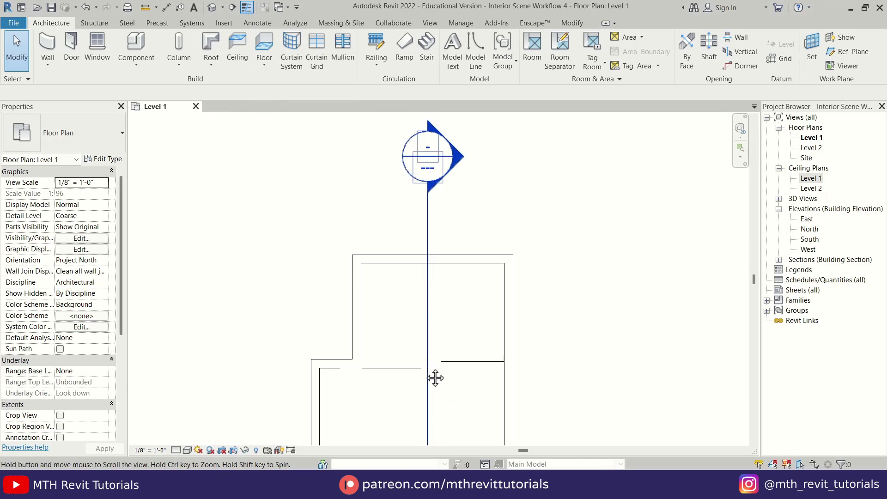
pyautogui.click(47, 49)
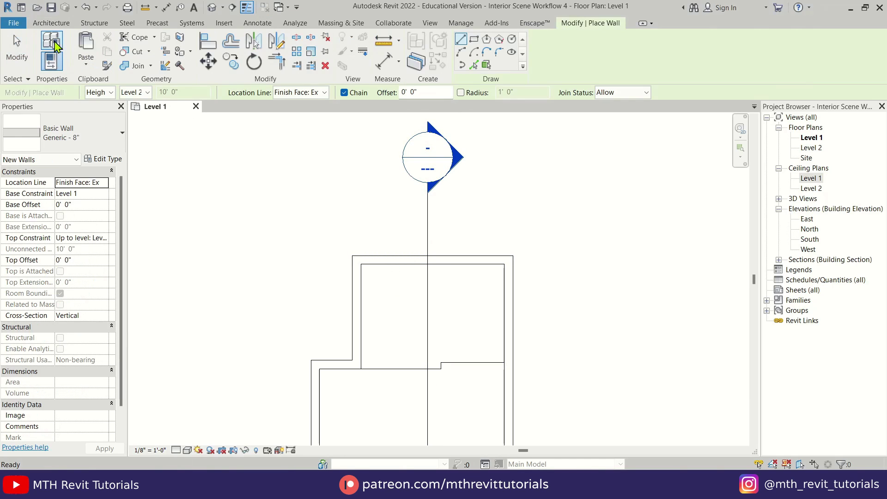
pyautogui.click(88, 134)
pyautogui.scroll(-2, 107, 391)
pyautogui.click(69, 435)
pyautogui.scroll(3, 314, 268)
pyautogui.click(92, 216)
pyautogui.click(78, 226)
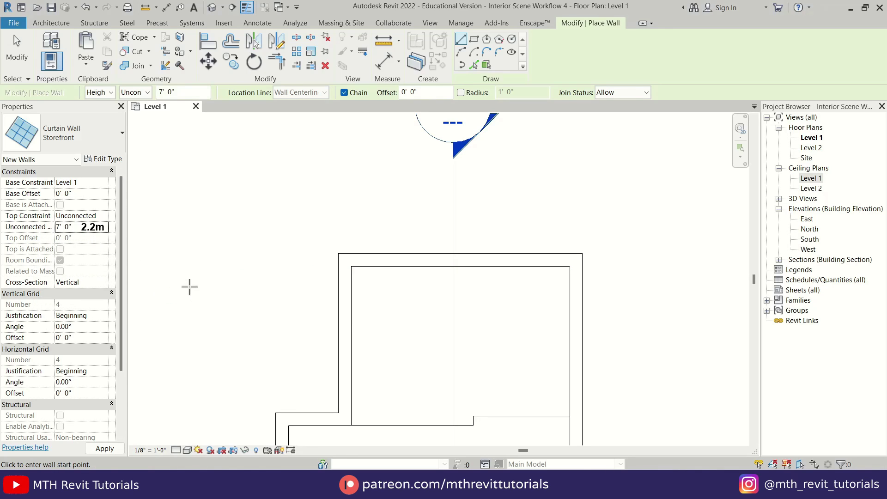
pyautogui.click(372, 260)
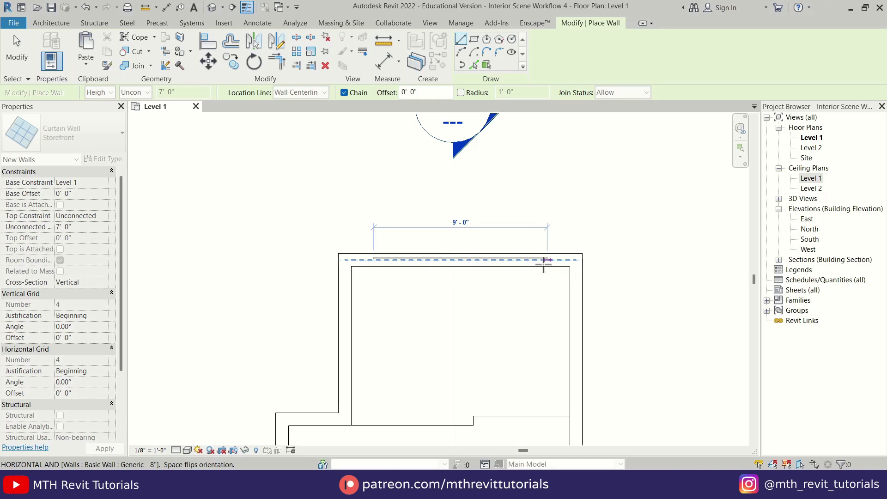
pyautogui.click(544, 264)
pyautogui.press('Escape')
# Step: Open the default 3D view and display it in the shaded visual style
pyautogui.click(211, 7)
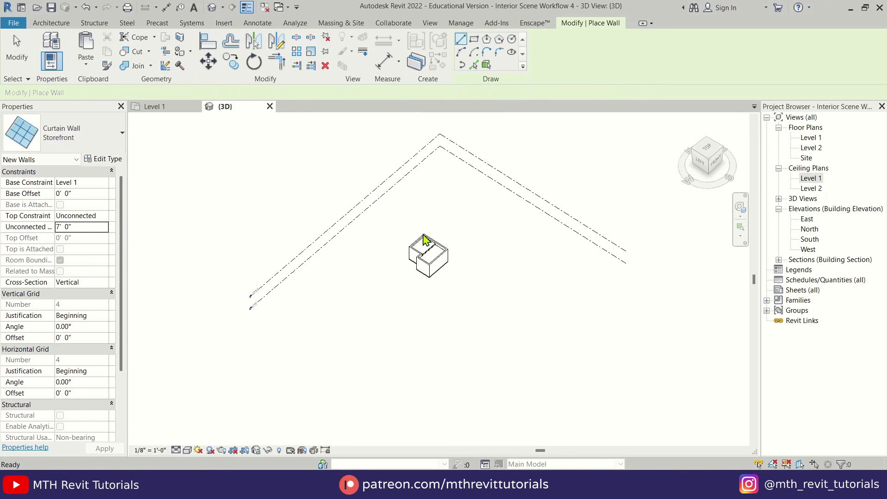
pyautogui.scroll(5, 393, 296)
pyautogui.press('Escape')
pyautogui.press('s')
pyautogui.press('d')
pyautogui.moveTo(392, 294); pyautogui.dragTo(386, 379, button='middle')
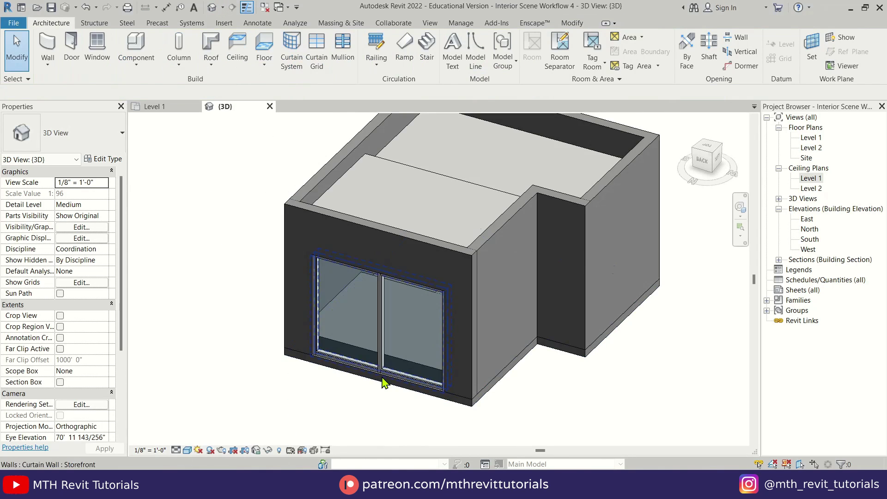
# Step: Set the Storefront curtain wall's base offset to 1'
pyautogui.scroll(2, 384, 379)
pyautogui.click(386, 368)
pyautogui.click(83, 193)
pyautogui.write('1')
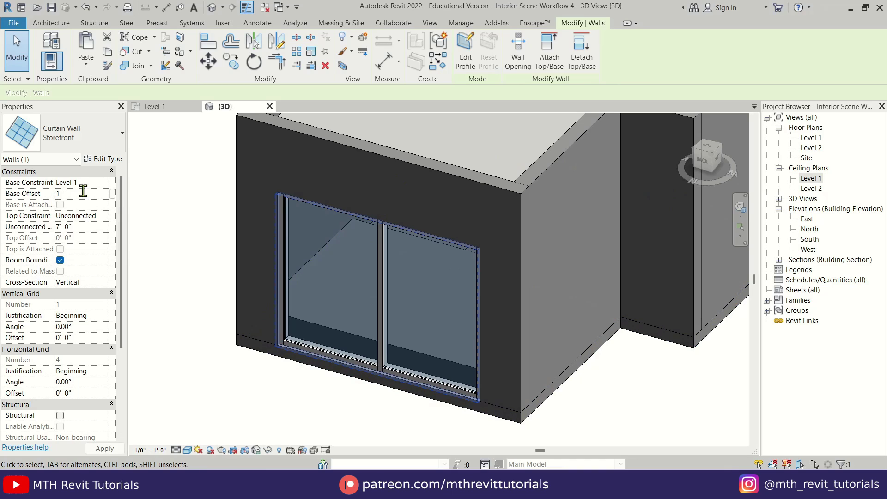
pyautogui.press('Return')
pyautogui.press('Escape')
pyautogui.scroll(3, 386, 334)
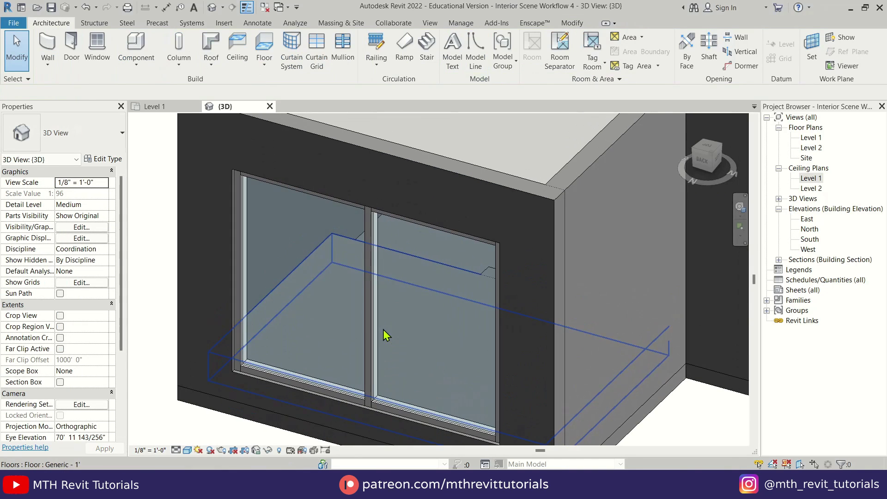
# Step: Display the 3D view in wireframe and set the Storefront type's vertical grid spacing to 3' 0"
pyautogui.press('w')
pyautogui.press('f')
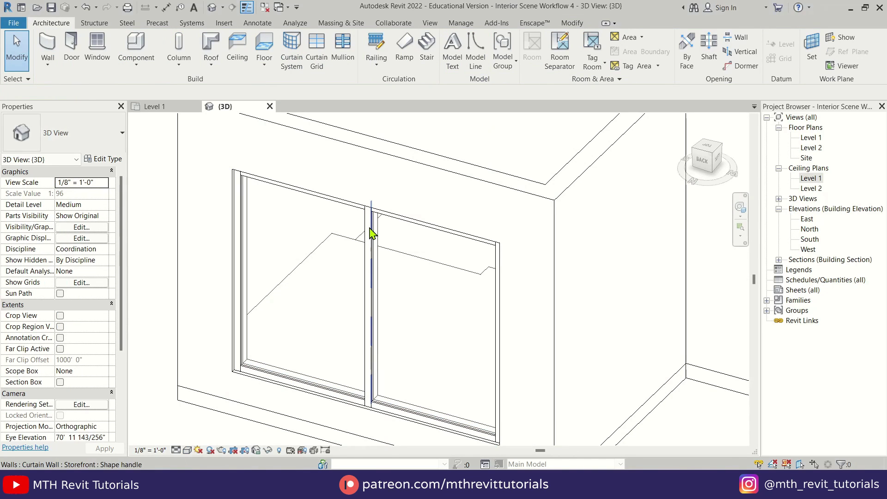
pyautogui.click(394, 222)
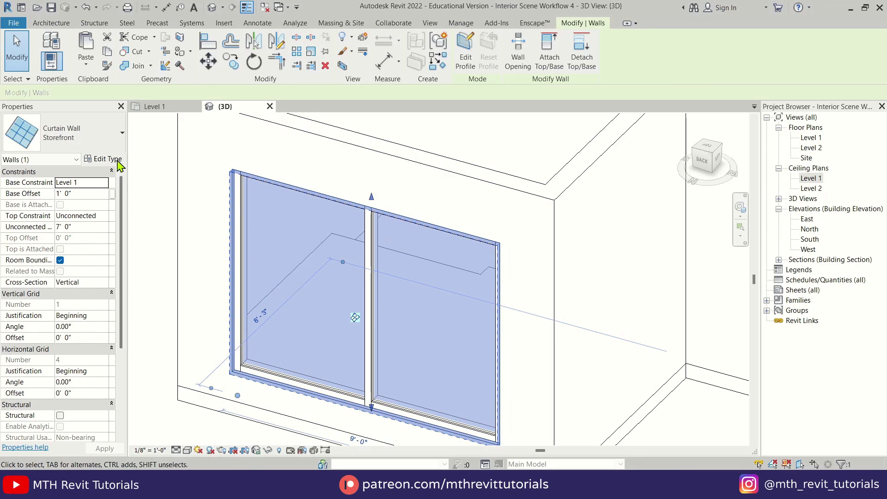
pyautogui.click(102, 159)
pyautogui.click(644, 287)
pyautogui.write('3\'  0"')
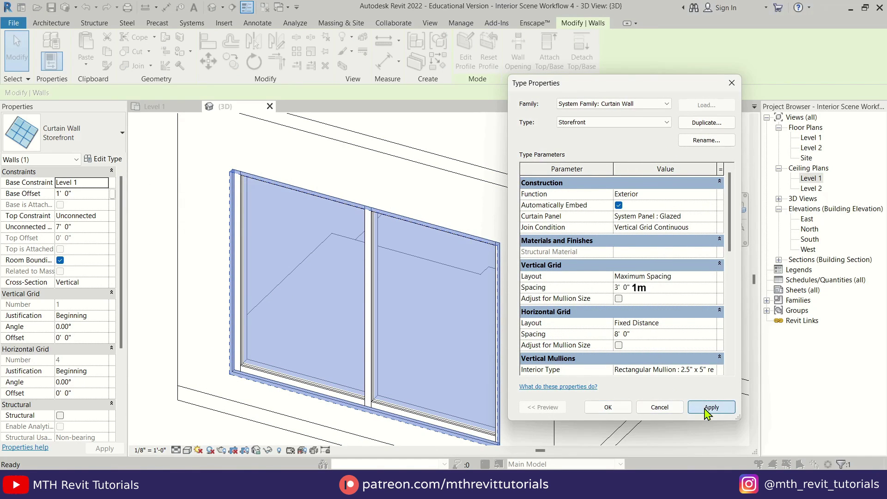
pyautogui.click(711, 407)
pyautogui.click(641, 413)
pyautogui.scroll(-4, 357, 211)
pyautogui.press('Escape')
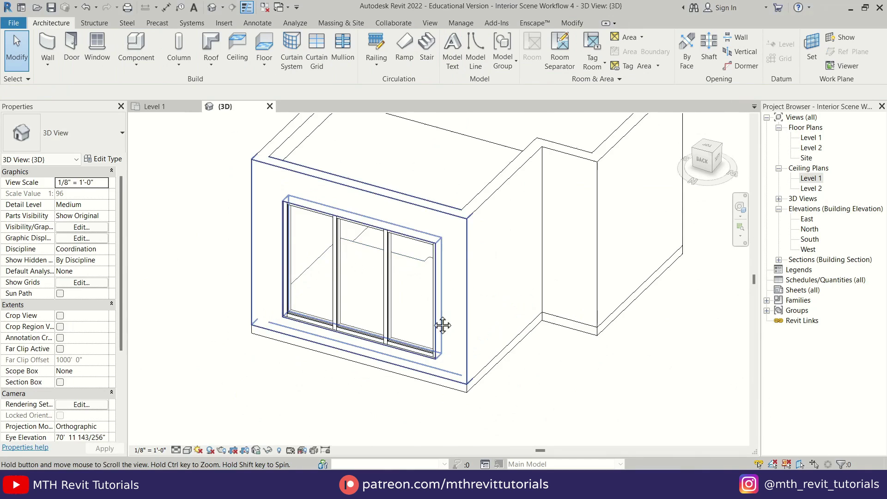
# Step: Return to the Level 1 floor plan and sign in to the Blocks add-in with the account e-mail and password
pyautogui.doubleClick(811, 137)
pyautogui.scroll(-5, 448, 251)
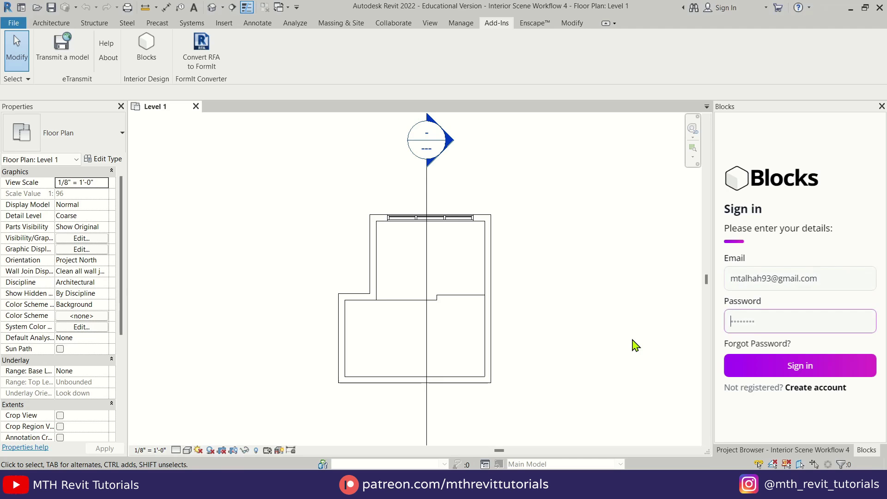
pyautogui.press('Return')
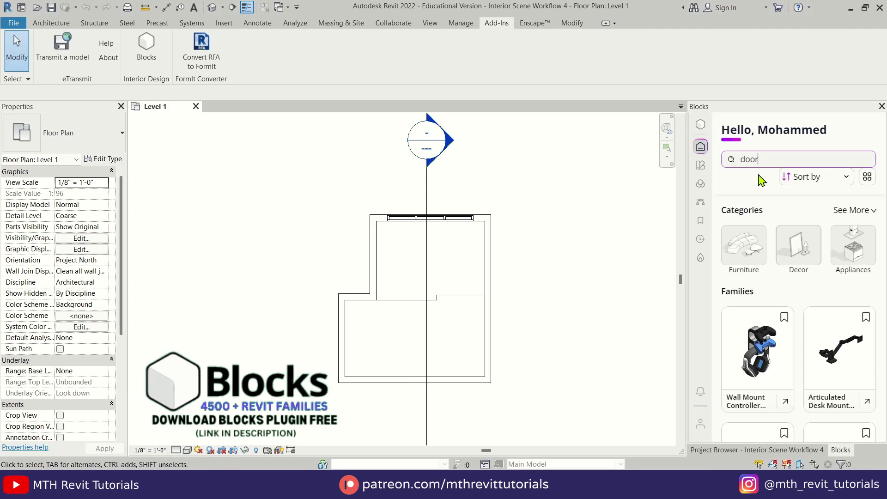
# Step: Search the Blocks library for "door" and load the Avenue Hinge Door family
pyautogui.press('Return')
pyautogui.scroll(-6, 803, 224)
pyautogui.scroll(-10, 806, 264)
pyautogui.scroll(3, 798, 278)
pyautogui.scroll(-3, 798, 277)
pyautogui.scroll(2, 795, 291)
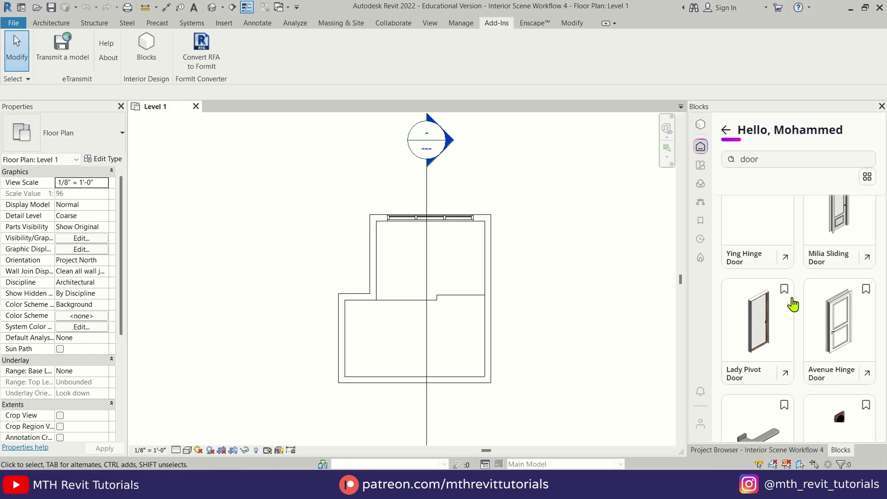
pyautogui.click(842, 343)
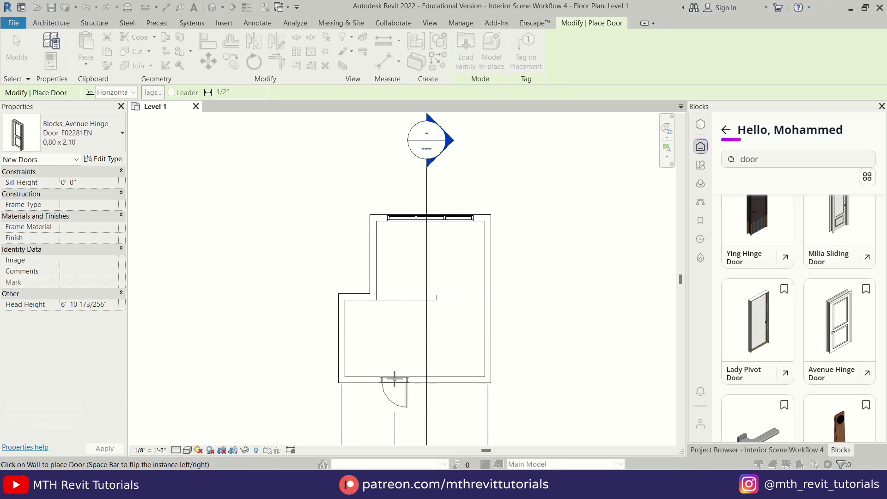
# Step: Place the 0,80 x 2,10 Avenue Hinge Door in the wider part's end wall, opposite the curtain wall, swinging into the room
pyautogui.click(394, 386)
pyautogui.rightClick(561, 276)
pyautogui.click(573, 280)
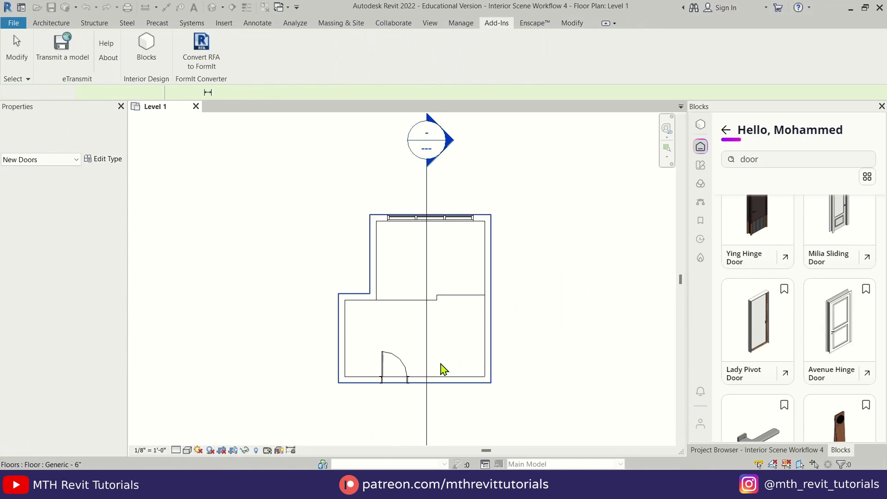
pyautogui.scroll(2, 415, 378)
pyautogui.scroll(-1, 408, 364)
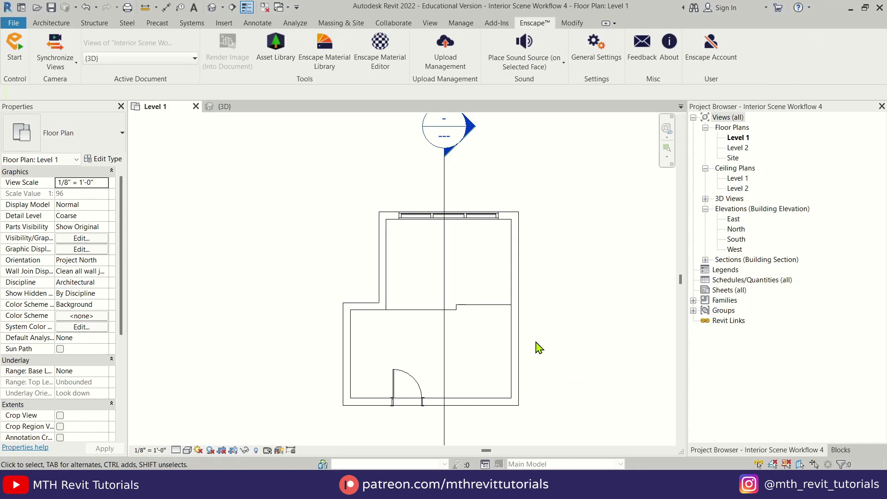
# Step: Open the Level 1 ceiling plan and load the Downlight - Recessed Can family from the internal architectural lighting library
pyautogui.doubleClick(731, 180)
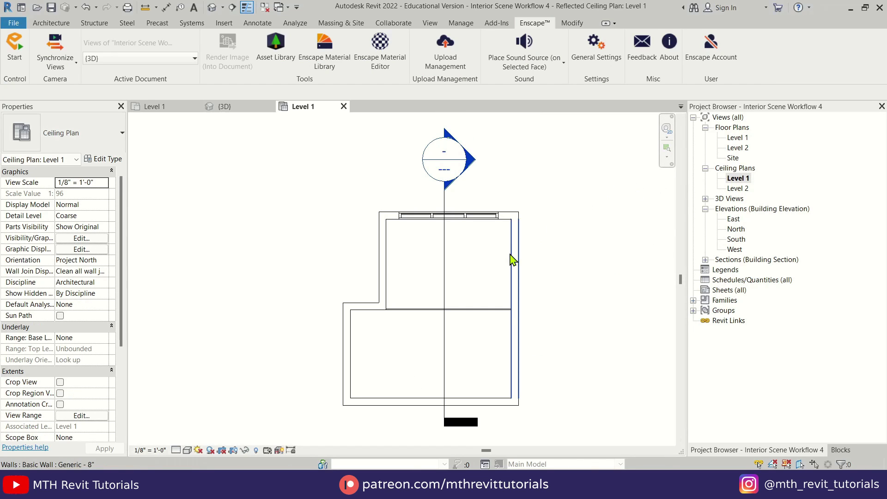
pyautogui.click(136, 49)
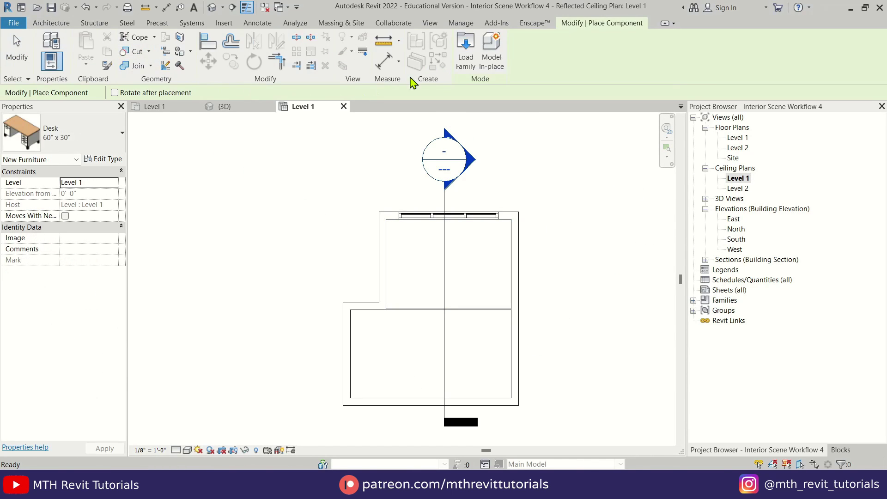
pyautogui.click(466, 60)
pyautogui.moveTo(653, 373); pyautogui.dragTo(785, 453)
pyautogui.doubleClick(330, 305)
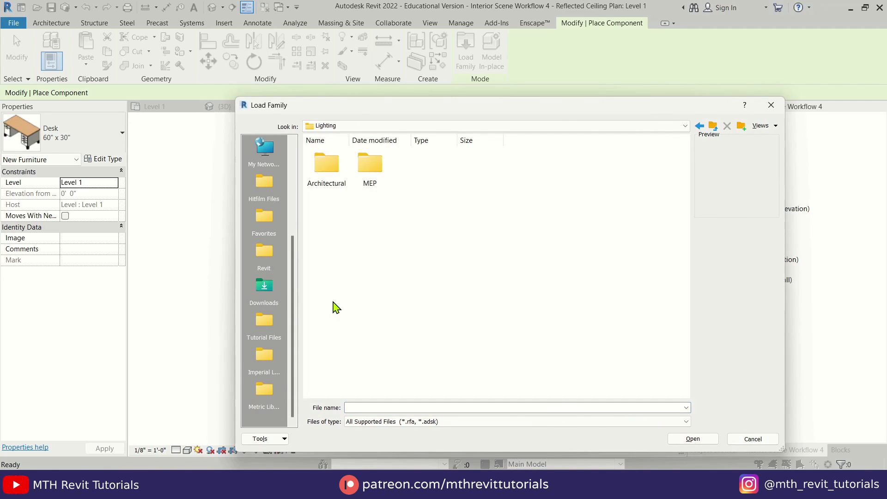
pyautogui.doubleClick(344, 187)
pyautogui.doubleClick(369, 180)
pyautogui.click(416, 195)
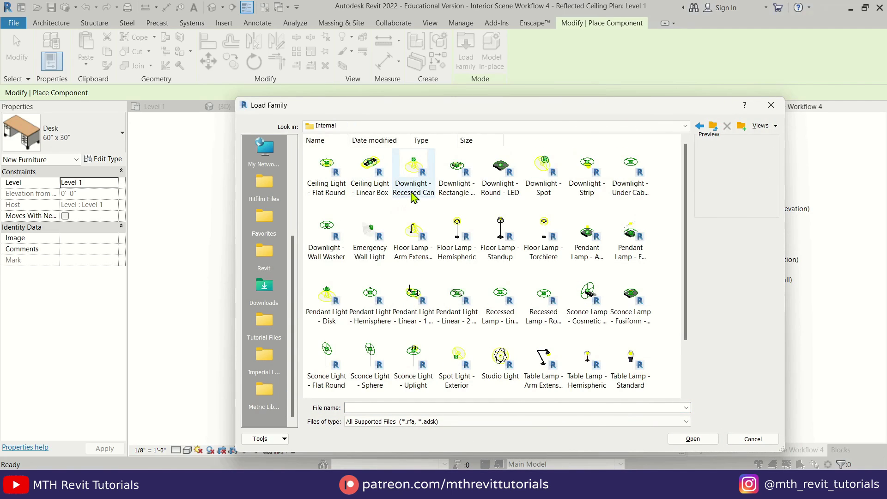
pyautogui.click(693, 438)
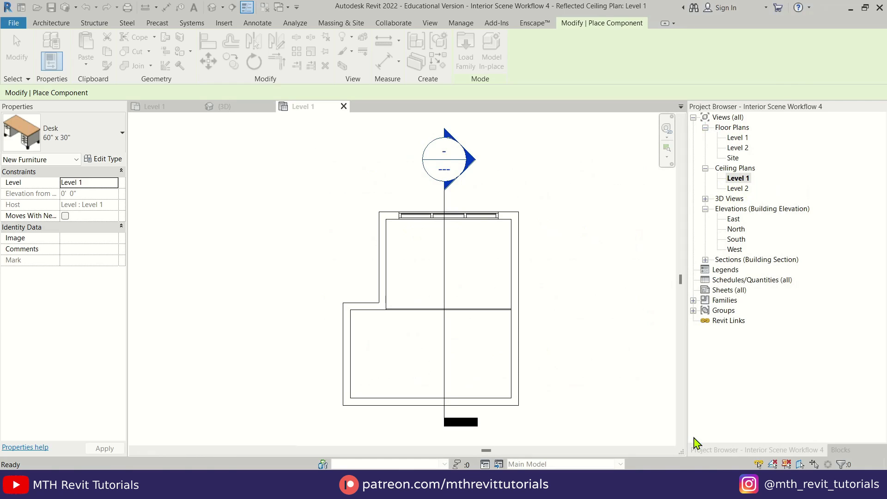
# Step: Place one 6" Incandescent - 120V downlight in the ceiling corner beside the window, about 1' 8" and 1' 7" from the adjacent walls' centrelines
pyautogui.scroll(4, 418, 250)
pyautogui.click(377, 211)
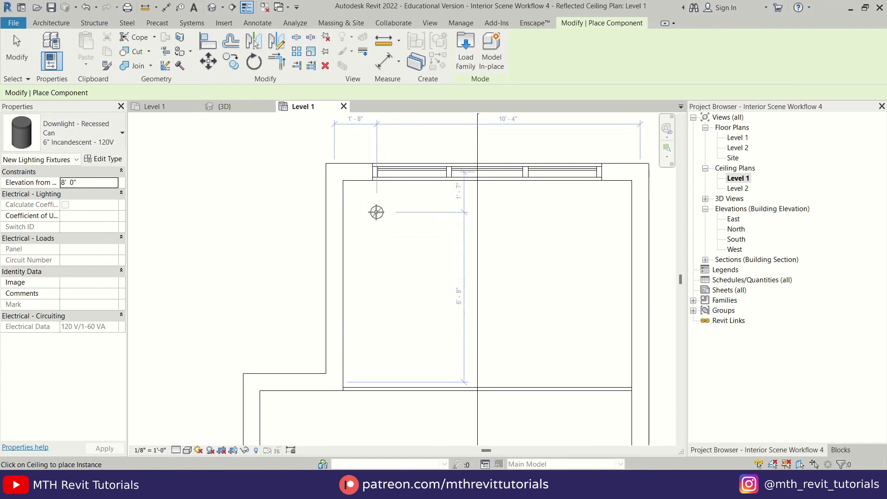
pyautogui.press('Escape')
pyautogui.press('Escape')
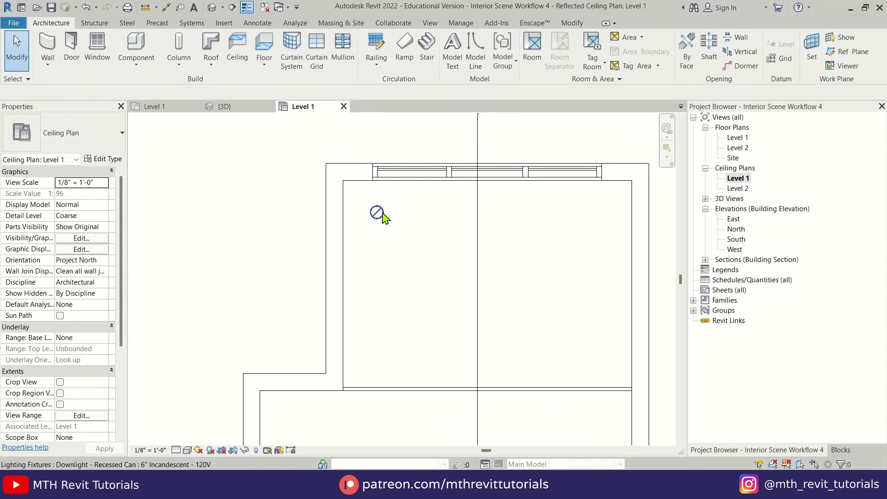
# Step: Open the placed downlight's family for editing and show its Front elevation
pyautogui.click(383, 213)
pyautogui.click(467, 69)
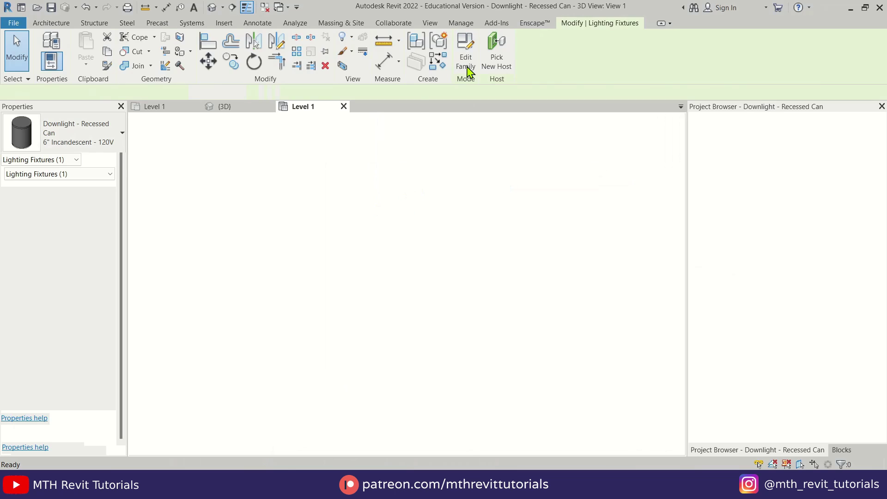
pyautogui.scroll(-3, 425, 190)
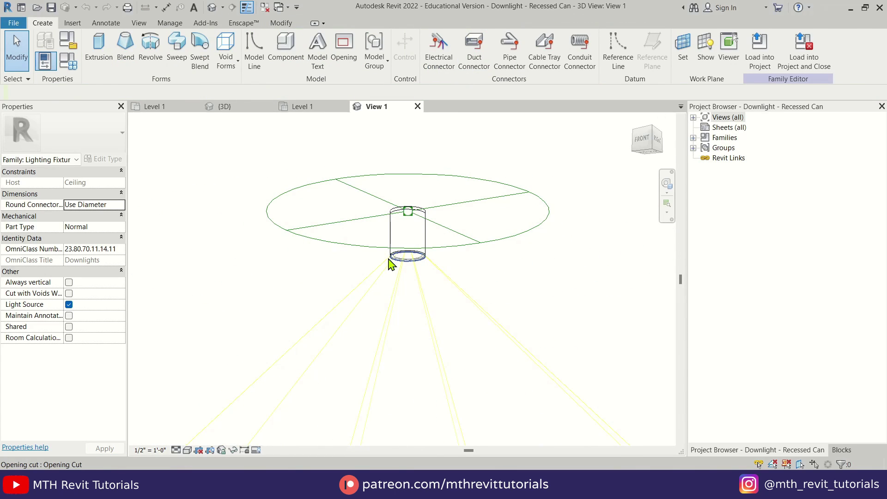
pyautogui.click(693, 118)
pyautogui.click(706, 158)
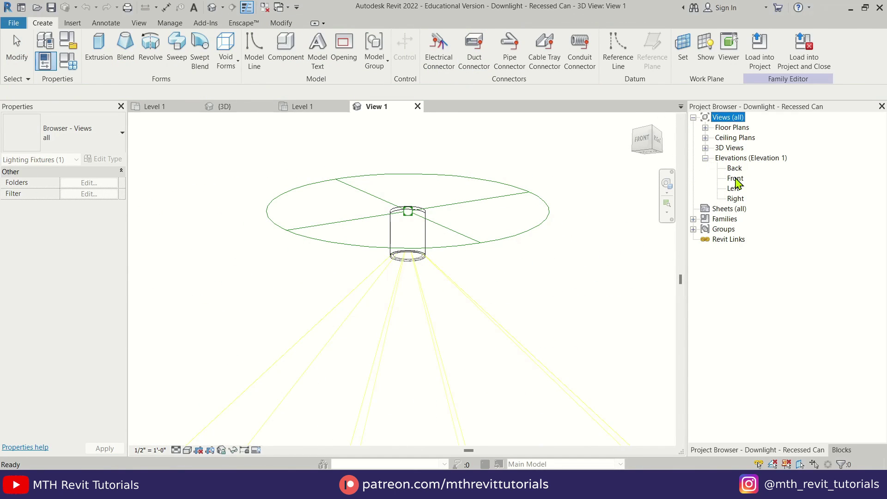
pyautogui.doubleClick(736, 178)
# Step: Move the light source down from inside the can to just below the ceiling line
pyautogui.scroll(3, 464, 236)
pyautogui.click(448, 208)
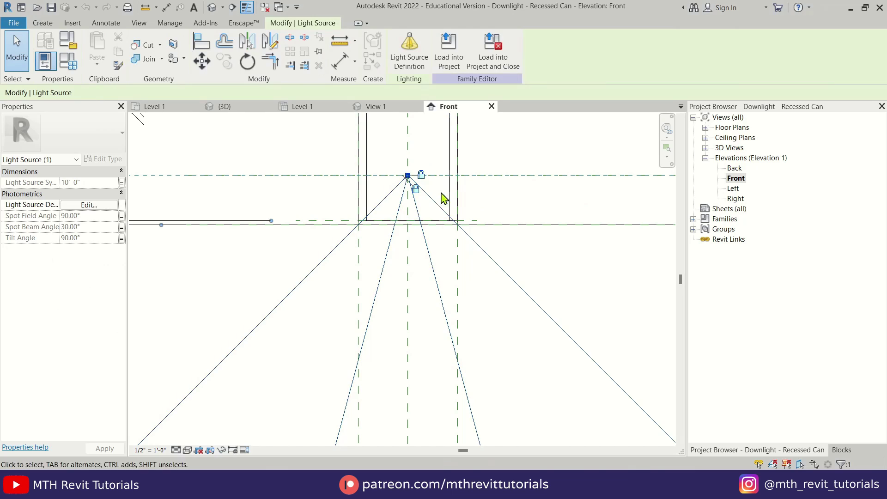
pyautogui.moveTo(420, 188); pyautogui.dragTo(432, 248)
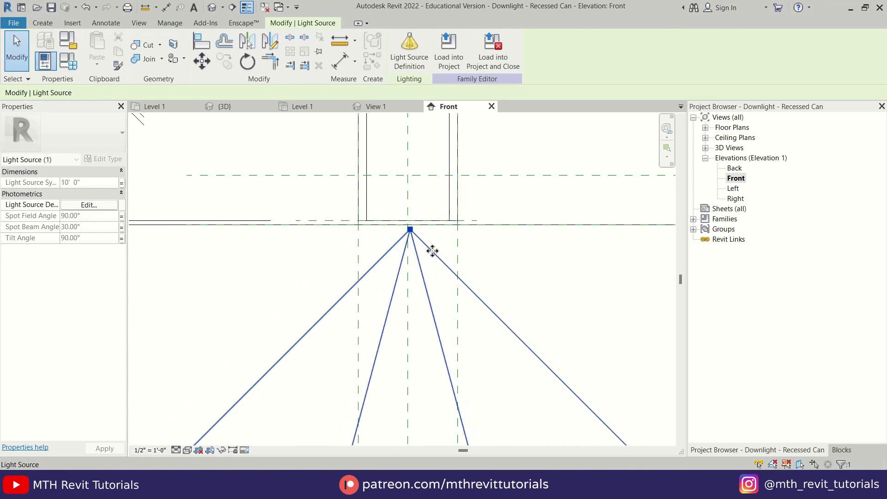
pyautogui.press('Escape')
pyautogui.scroll(-3, 460, 254)
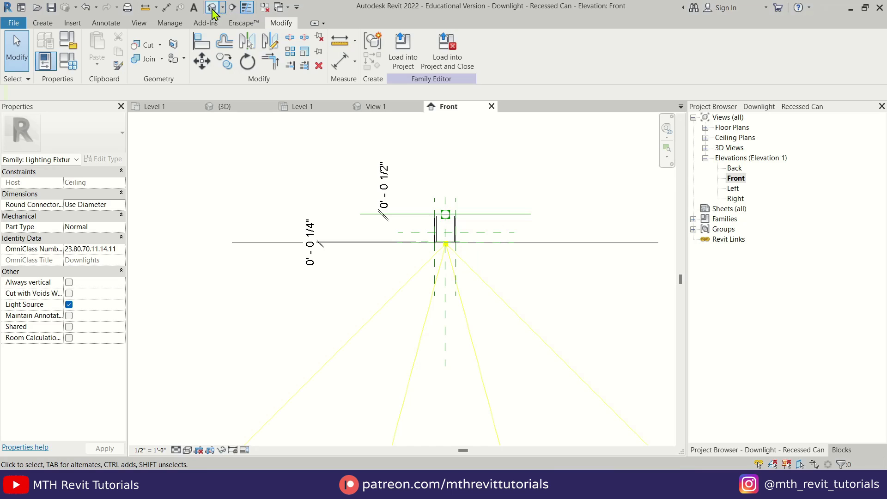
# Step: Display the downlight family's 3D view in wireframe
pyautogui.click(212, 7)
pyautogui.scroll(4, 399, 233)
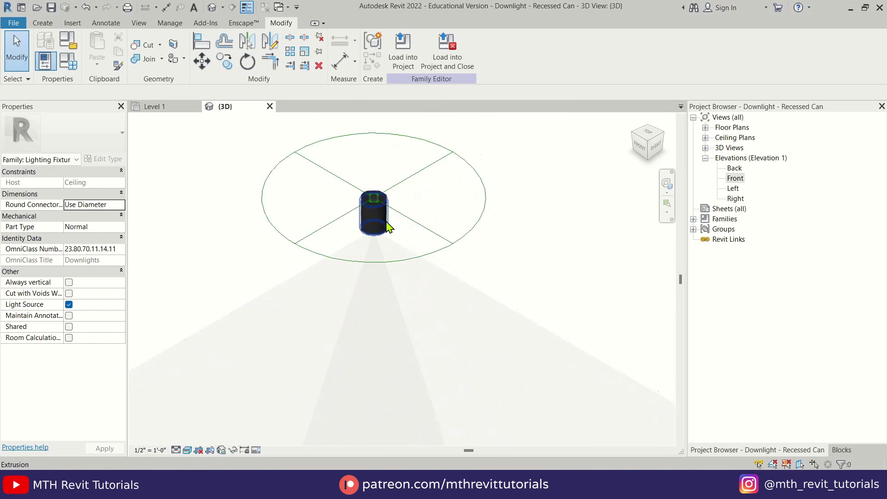
pyautogui.press('l')
pyautogui.scroll(1, 372, 259)
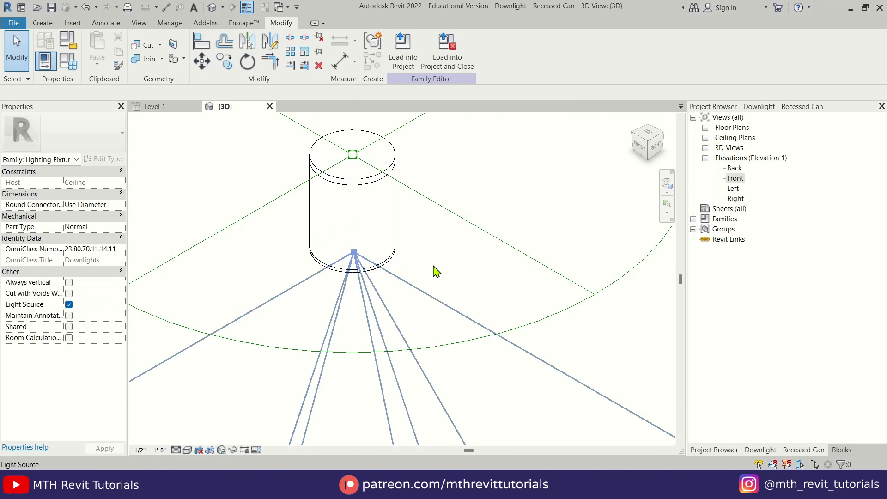
# Step: Start a Sweep and pick the circular bottom edge of the can as its path
pyautogui.click(54, 26)
pyautogui.click(177, 48)
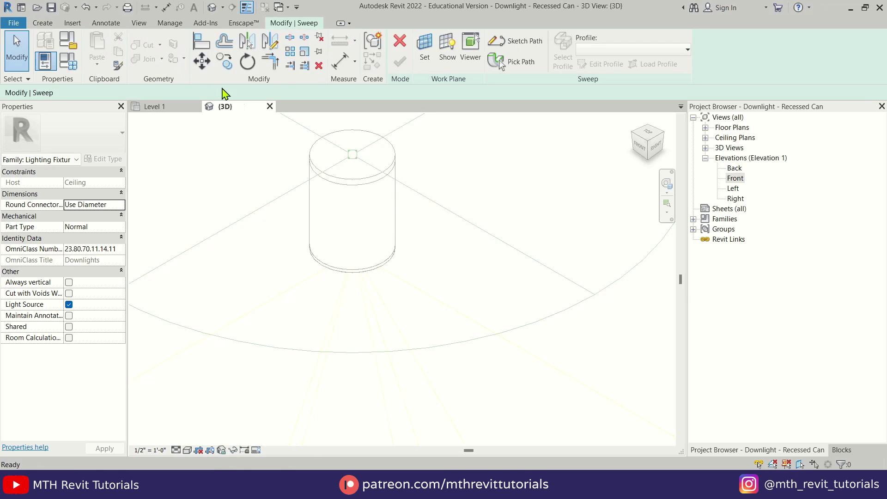
pyautogui.click(507, 64)
pyautogui.click(392, 258)
pyautogui.scroll(6, 319, 250)
pyautogui.keyDown('shift'); pyautogui.moveTo(359, 379); pyautogui.dragTo(323, 358, button='middle'); pyautogui.keyUp('shift')
pyautogui.moveTo(372, 263); pyautogui.dragTo(425, 387, button='middle')
pyautogui.scroll(1, 297, 199)
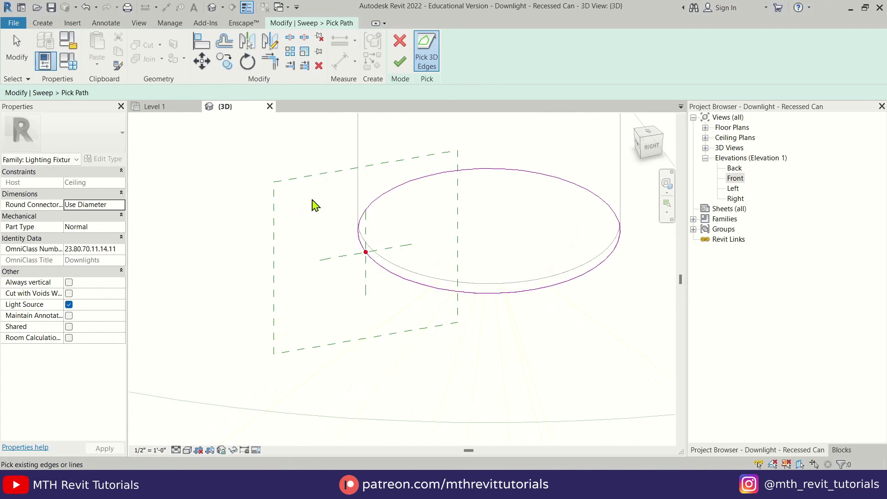
pyautogui.click(398, 63)
# Step: Sketch a rectangular profile about 1/4" high outward from the path, shorten its width, and finish the sweep as a trim ring
pyautogui.click(586, 69)
pyautogui.click(434, 39)
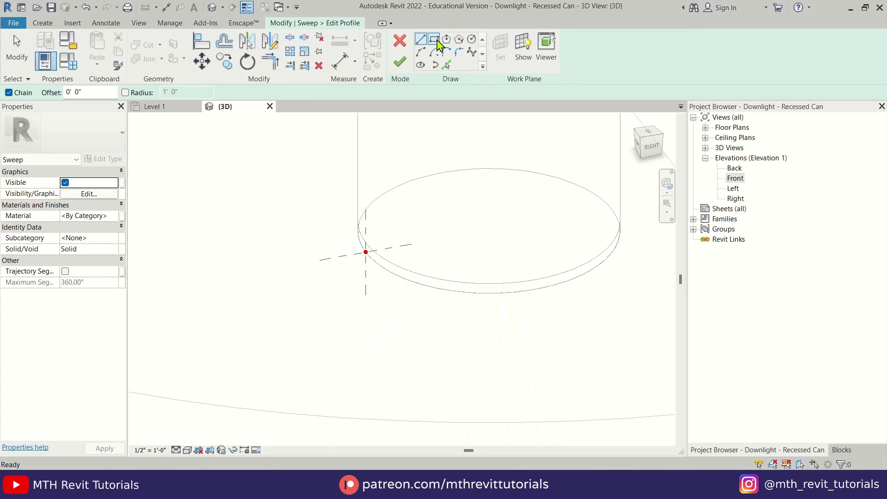
pyautogui.click(366, 252)
pyautogui.click(295, 253)
pyautogui.press('Escape')
pyautogui.press('Escape')
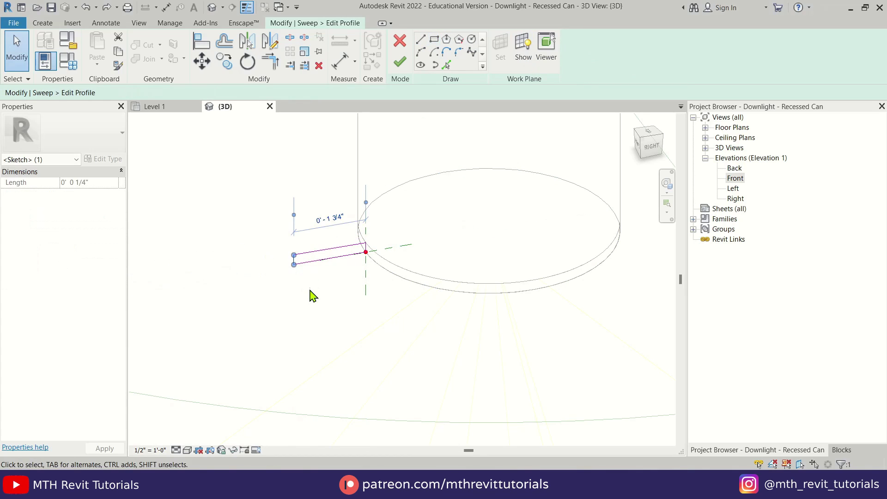
pyautogui.press('Return')
pyautogui.click(326, 319)
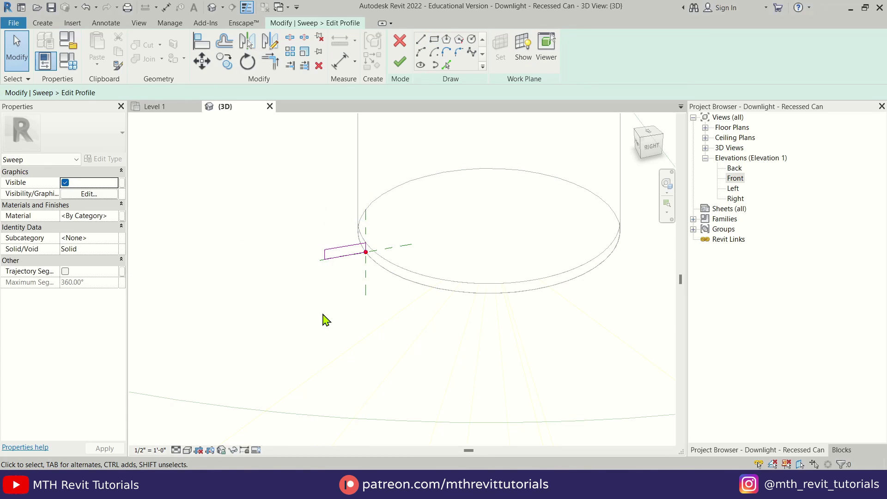
pyautogui.click(401, 63)
pyautogui.click(407, 65)
# Step: Associate the ring's material with a new type parameter named Frame, grouped under Materials and Finishes
pyautogui.keyDown('shift'); pyautogui.moveTo(362, 300); pyautogui.dragTo(578, 210, button='middle'); pyautogui.keyUp('shift')
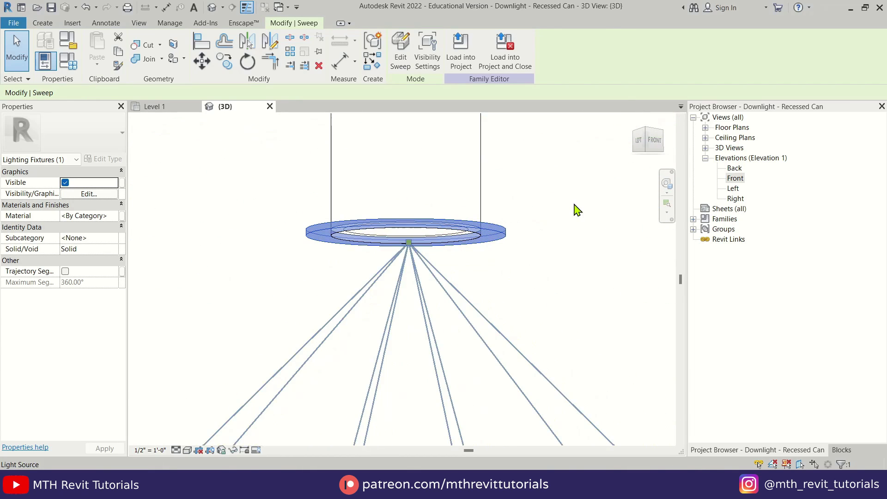
pyautogui.click(122, 216)
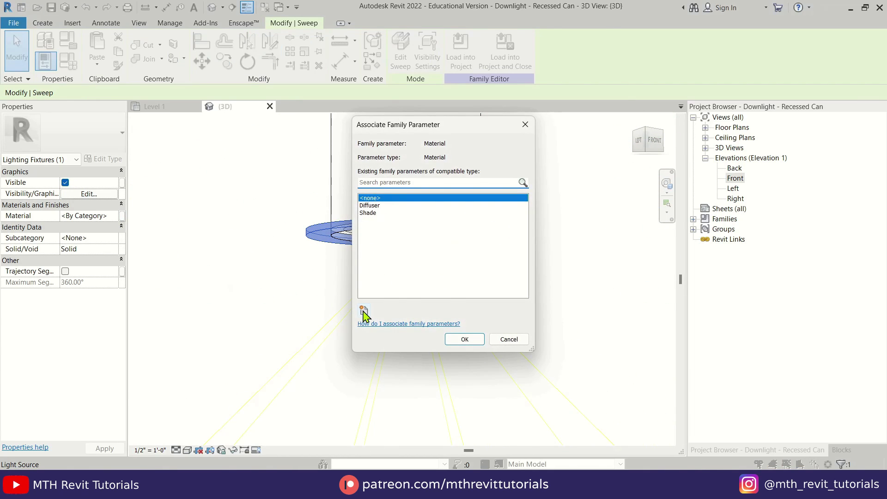
pyautogui.click(363, 314)
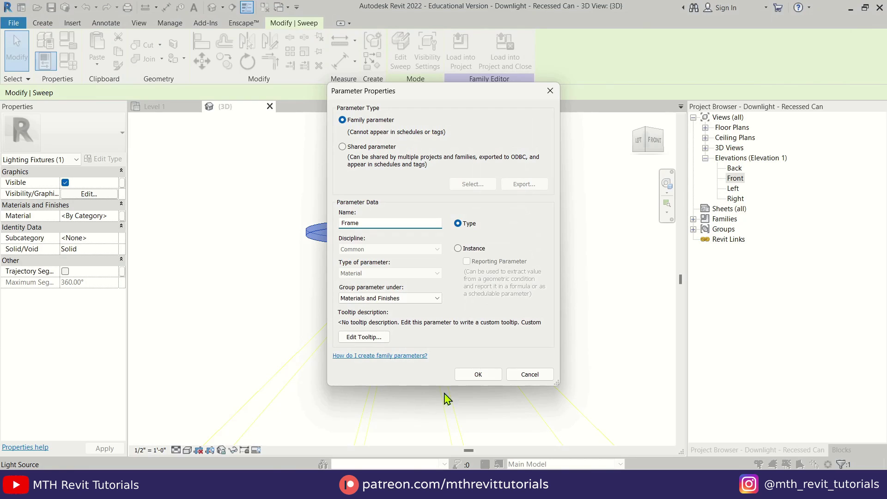
pyautogui.click(477, 378)
pyautogui.click(465, 339)
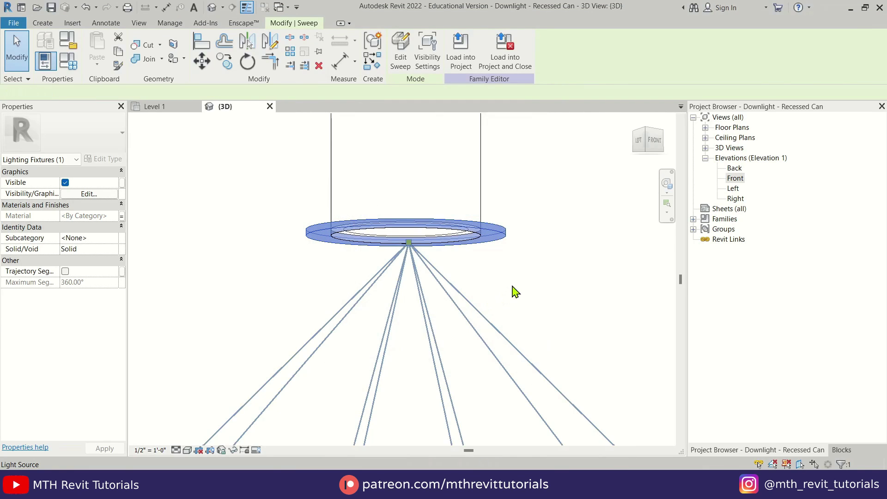
# Step: Load the edited downlight family into the project and close it, overwriting the existing version and its parameter values
pyautogui.click(513, 291)
pyautogui.click(447, 91)
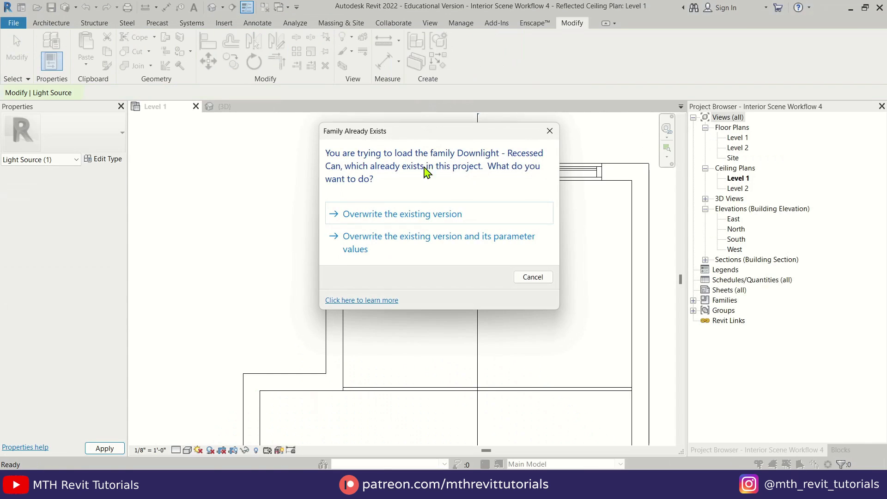
pyautogui.click(390, 245)
# Step: Set the downlight type's Recessing Diameter to 3"
pyautogui.scroll(2, 384, 226)
pyautogui.click(365, 208)
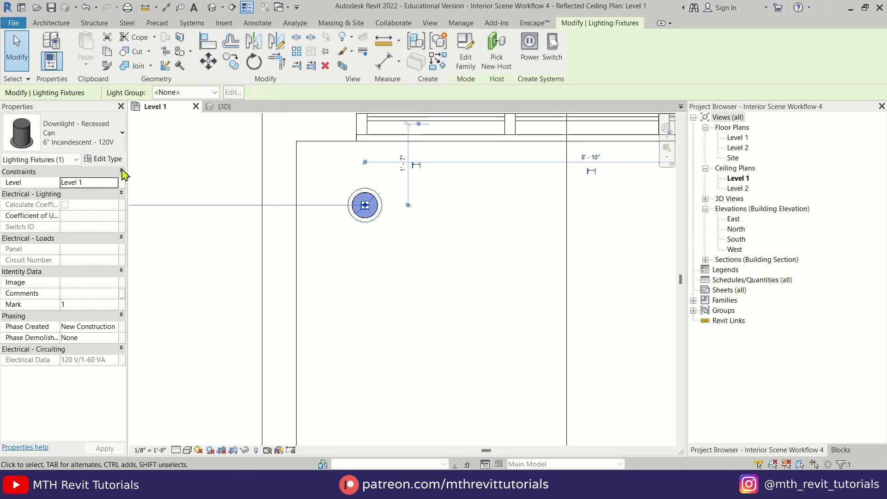
pyautogui.click(101, 159)
pyautogui.scroll(-3, 661, 277)
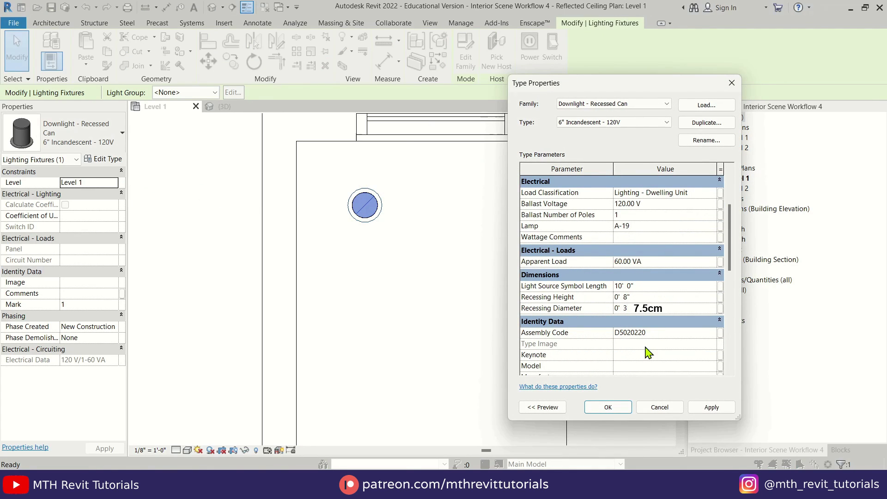
pyautogui.click(609, 407)
# Step: Array the downlight into a grouped row of four along the window wall, placing the last one in line with the window's far end
pyautogui.scroll(-3, 362, 225)
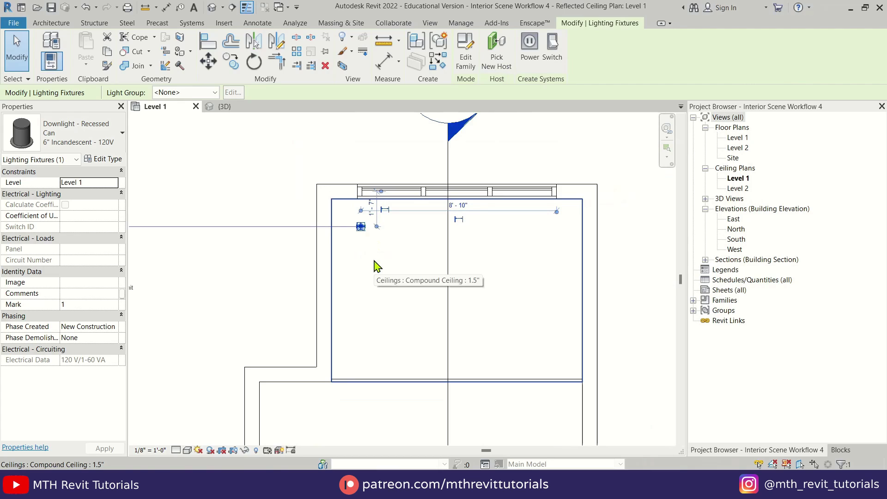
pyautogui.click(369, 233)
pyautogui.press('Escape')
pyautogui.click(370, 232)
pyautogui.press('a')
pyautogui.press('r')
pyautogui.click(370, 231)
pyautogui.click(453, 92)
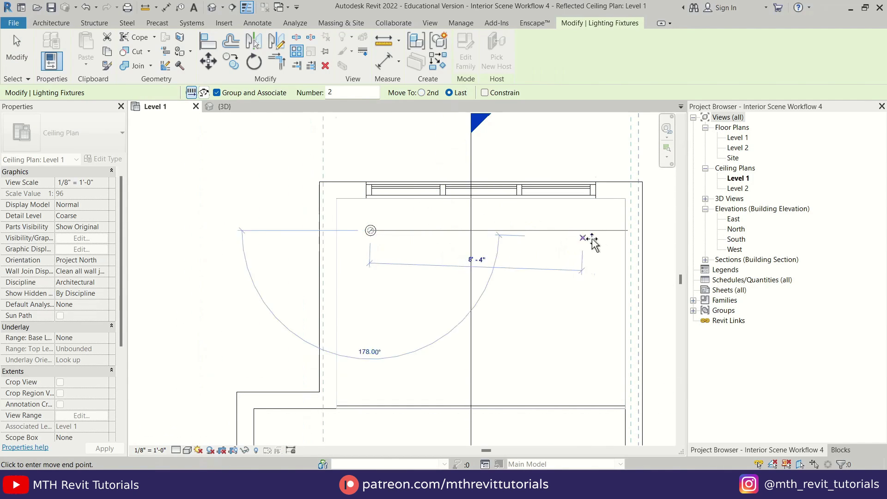
pyautogui.click(596, 231)
pyautogui.write('4')
pyautogui.press('Return')
# Step: Array the row of four downlights away from the window into three rows, with the last about 6' 0" from the first
pyautogui.moveTo(264, 209); pyautogui.dragTo(608, 278)
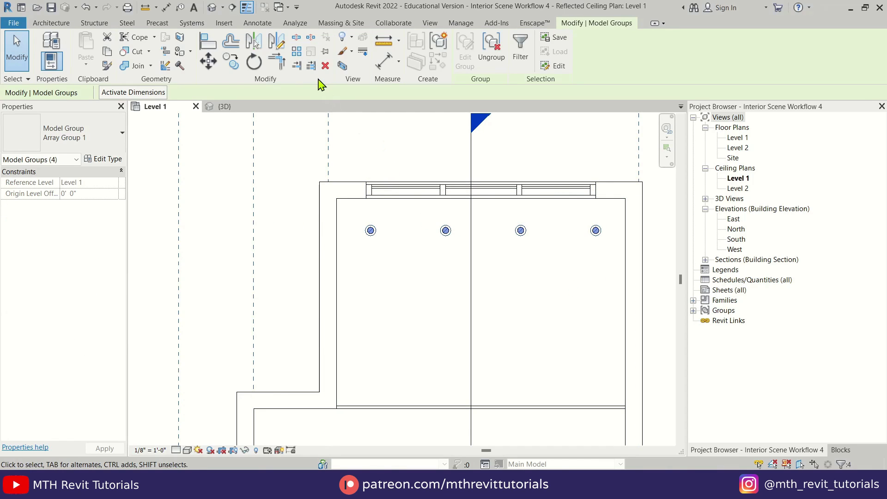
pyautogui.press('a')
pyautogui.press('r')
pyautogui.click(370, 230)
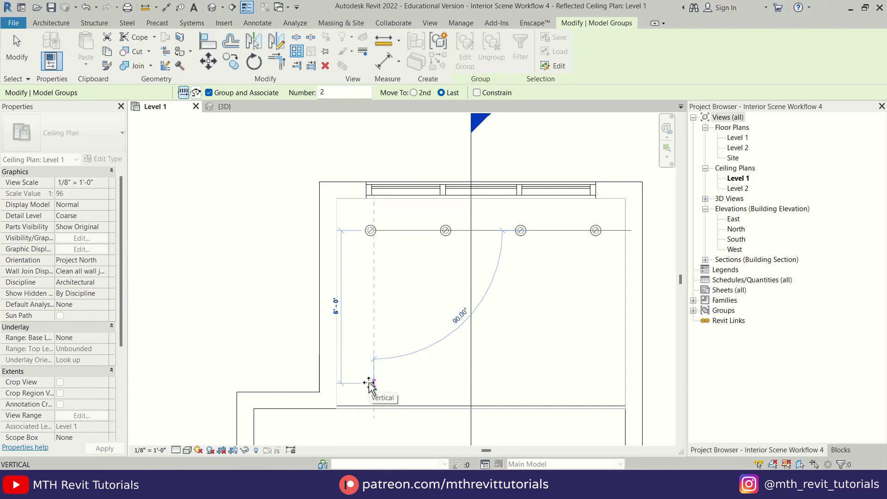
pyautogui.click(370, 383)
pyautogui.write('3')
pyautogui.press('Return')
pyautogui.click(375, 172)
# Step: Nudge all three rows of downlights slightly toward the window wall to centre them on the narrower part's ceiling
pyautogui.scroll(-5, 374, 172)
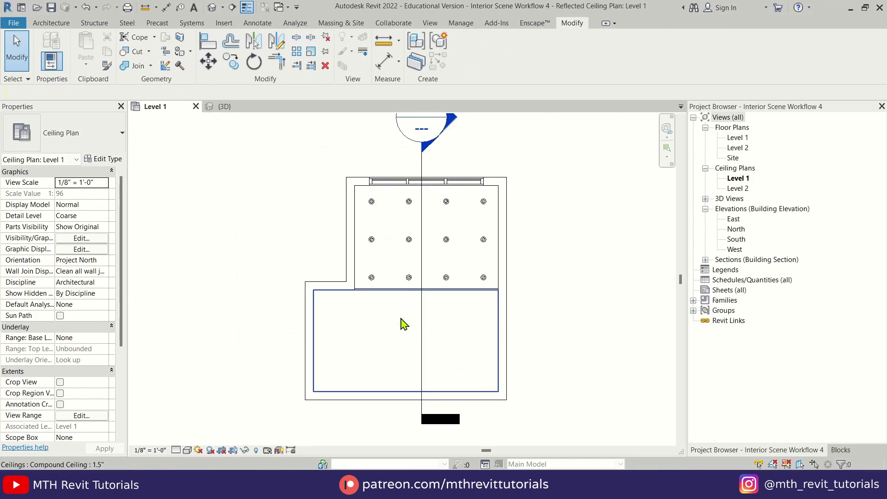
pyautogui.moveTo(402, 319); pyautogui.dragTo(406, 293, button='middle')
pyautogui.scroll(2, 401, 299)
pyautogui.moveTo(393, 159); pyautogui.dragTo(370, 227, button='middle')
pyautogui.scroll(1, 370, 227)
pyautogui.moveTo(281, 176); pyautogui.dragTo(536, 382)
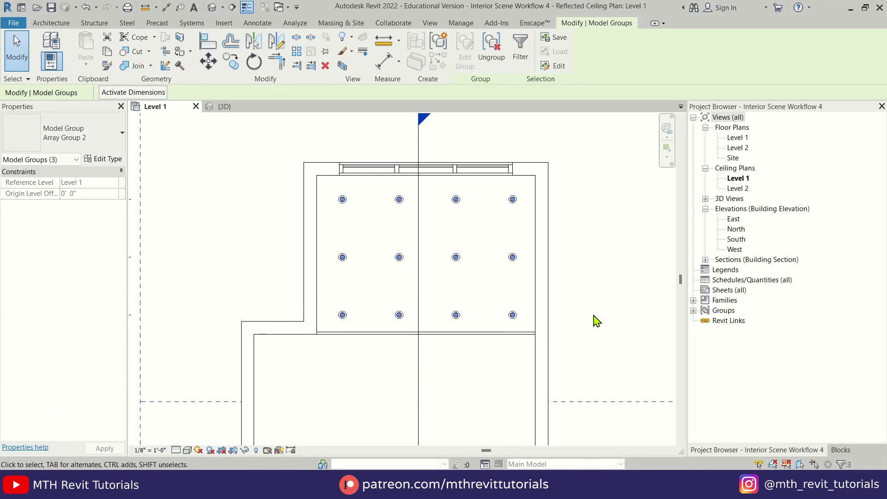
pyautogui.press('Up')
pyautogui.press('Escape')
pyautogui.scroll(-2, 366, 250)
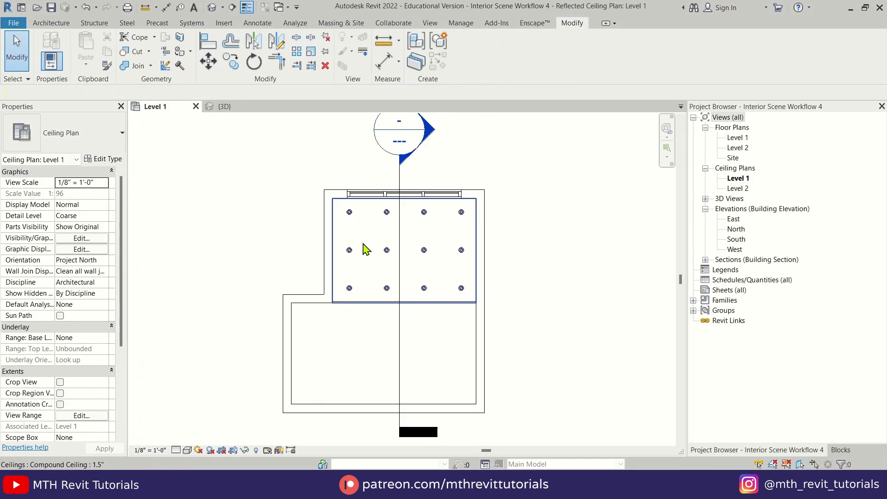
# Step: Place another recessed downlight in the wider part's ceiling, below the first column of the grid
pyautogui.click(52, 24)
pyautogui.click(134, 44)
pyautogui.scroll(2, 363, 311)
pyautogui.click(368, 323)
pyautogui.press('Escape')
pyautogui.press('Escape')
# Step: Align the new downlight's centre with the first column of downlights in the grid
pyautogui.scroll(2, 365, 318)
pyautogui.press('a')
pyautogui.press('l')
pyautogui.click(357, 174)
pyautogui.click(376, 313)
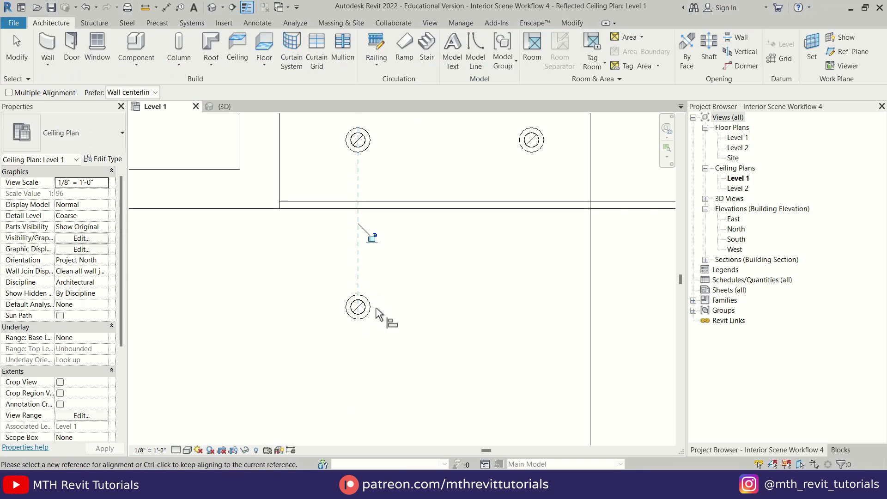
# Step: Array the new downlight into a grouped row of four, with the last 8' 10" away, level with the grid's last column
pyautogui.press('Escape')
pyautogui.press('Escape')
pyautogui.scroll(-3, 365, 313)
pyautogui.click(338, 306)
pyautogui.press('a')
pyautogui.press('r')
pyautogui.scroll(2, 338, 312)
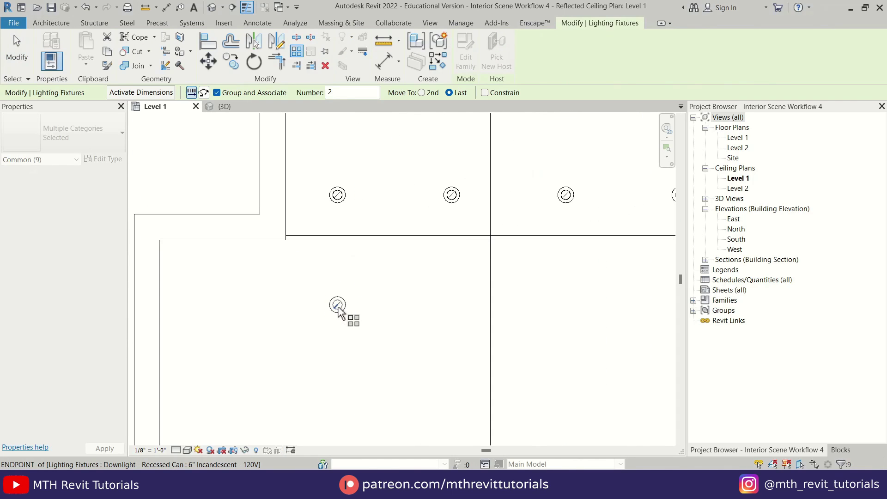
pyautogui.click(337, 306)
pyautogui.scroll(-4, 337, 306)
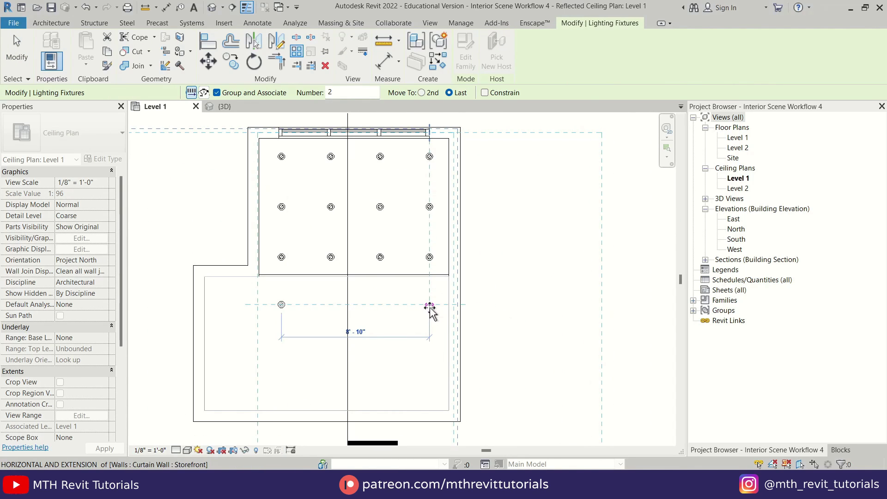
pyautogui.click(431, 309)
pyautogui.write('4')
pyautogui.press('Return')
# Step: Nudge the wider part's row of four downlights slightly away from the window wall
pyautogui.moveTo(170, 286); pyautogui.dragTo(486, 345)
pyautogui.press('Down')
pyautogui.press('Down')
pyautogui.press('Down')
pyautogui.press('Down')
pyautogui.press('Down')
pyautogui.press('Down')
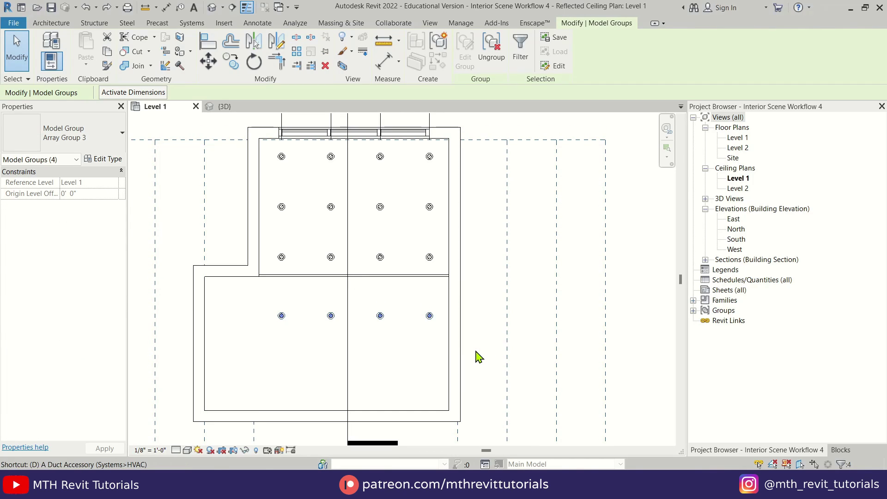
# Step: Copy the wider part's row of downlights toward the wall opposite the window and nudge the copy slightly closer to that wall
pyautogui.press('m')
pyautogui.click(205, 343)
pyautogui.click(235, 343)
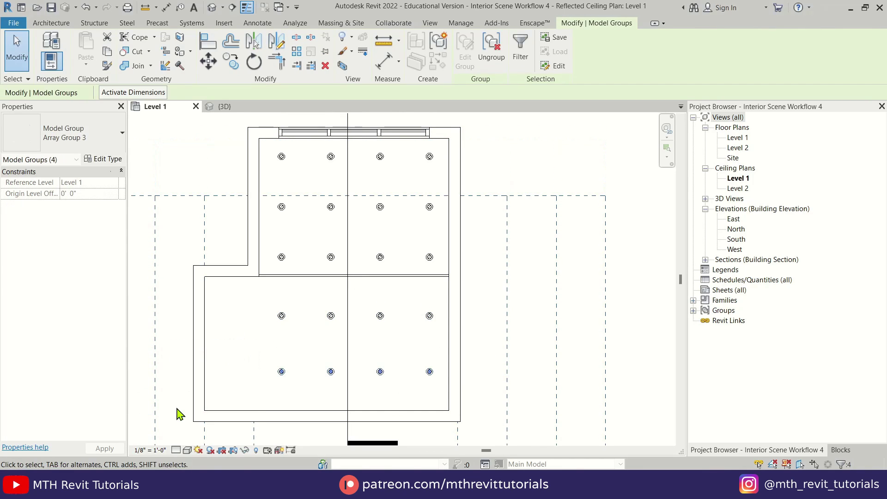
pyautogui.press('Down')
pyautogui.press('Down')
pyautogui.press('Down')
# Step: Nudge the wider part's first row of downlights back toward the window wall and deselect it
pyautogui.click(167, 297)
pyautogui.moveTo(168, 303); pyautogui.dragTo(507, 334)
pyautogui.press('Up')
pyautogui.press('Up')
pyautogui.press('Up')
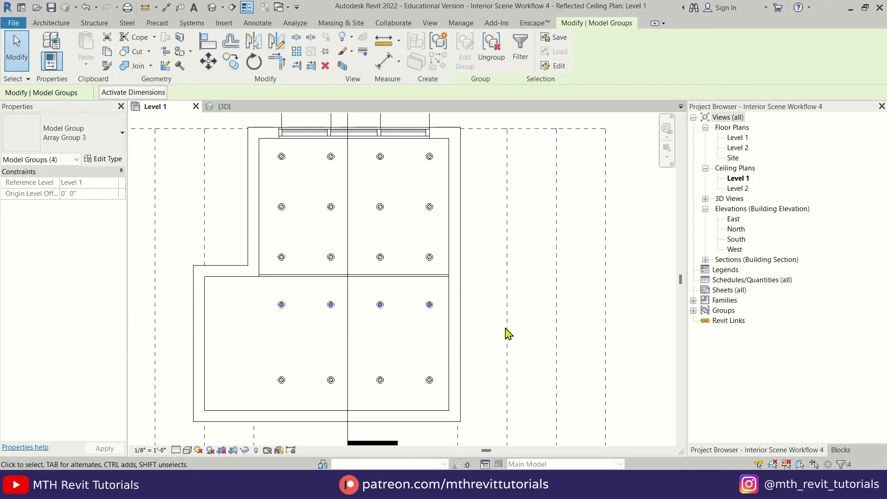
pyautogui.click(581, 261)
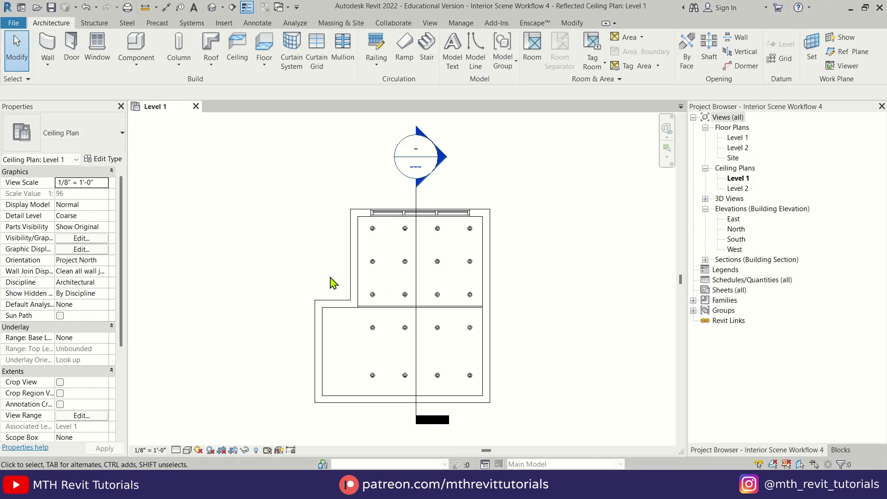
# Step: Start the Enscape live rendering of the room and set its artificial light brightness to 155 %
pyautogui.click(534, 23)
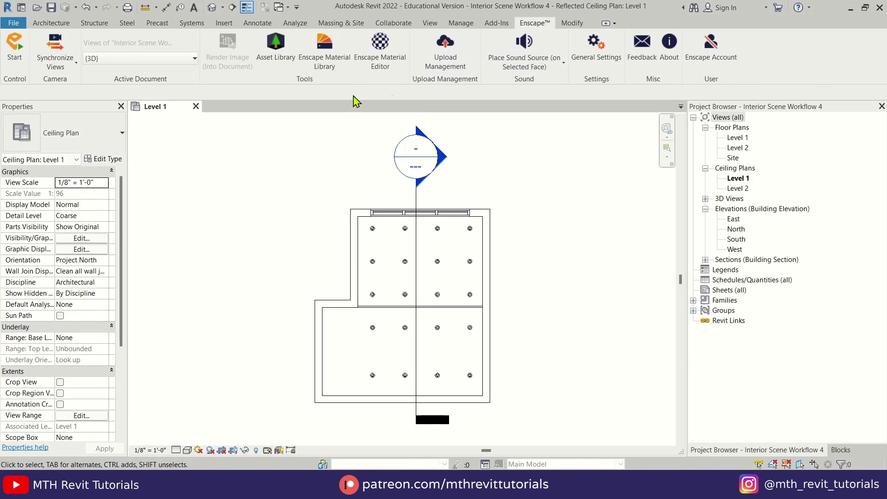
pyautogui.click(14, 58)
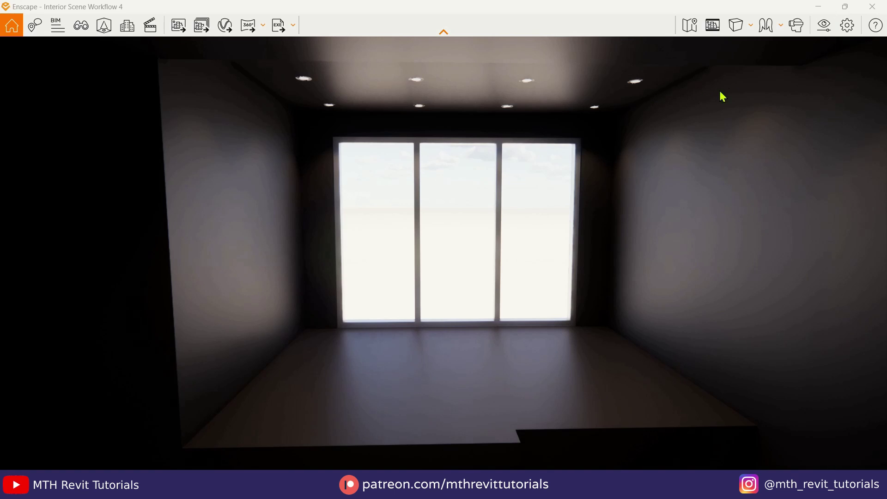
pyautogui.click(825, 28)
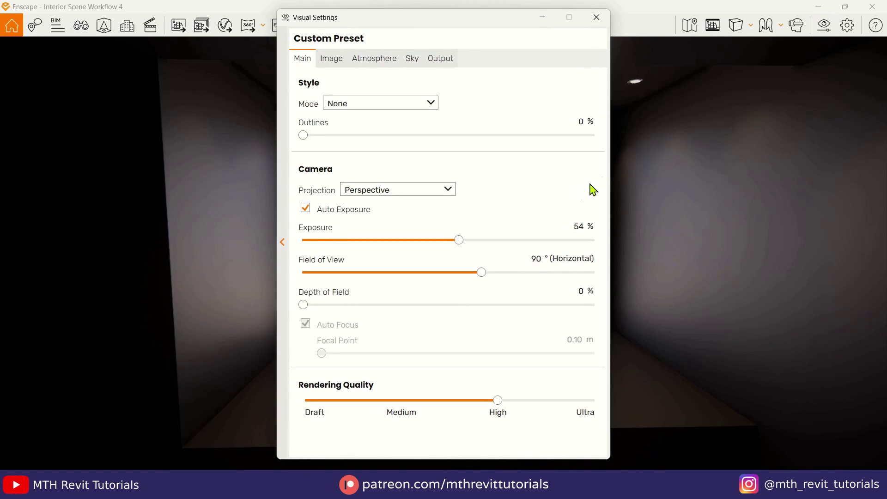
pyautogui.click(389, 64)
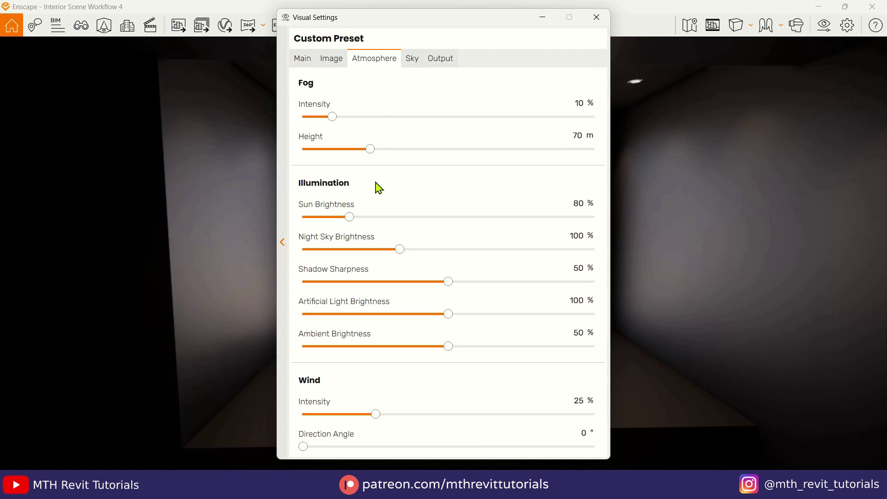
pyautogui.moveTo(451, 313); pyautogui.dragTo(537, 321)
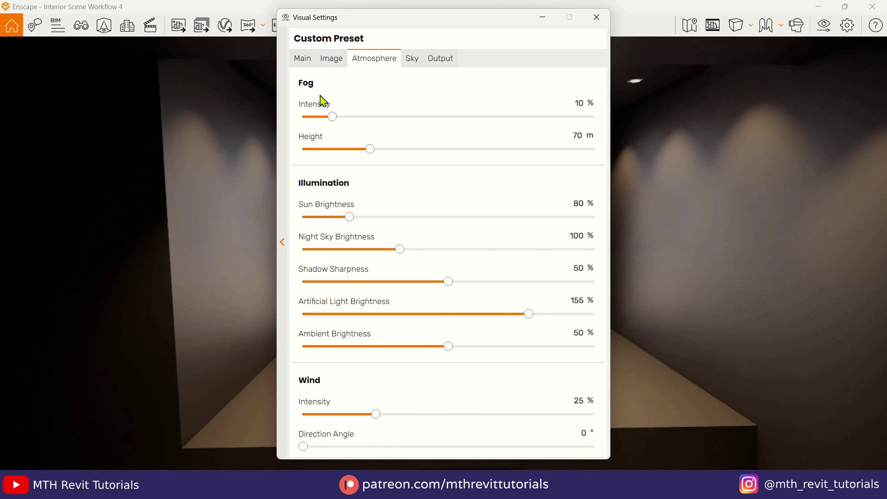
# Step: Set the render camera's exposure to 62 % and close the visual settings
pyautogui.click(304, 59)
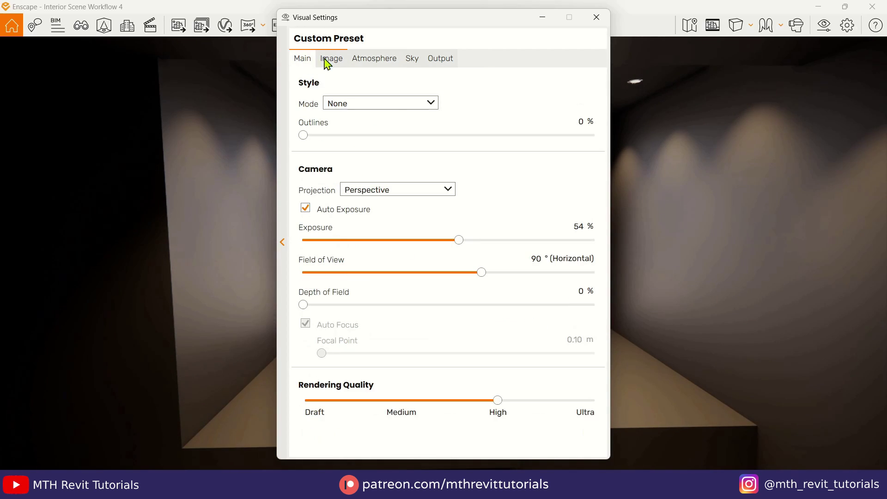
pyautogui.moveTo(461, 240); pyautogui.dragTo(482, 240)
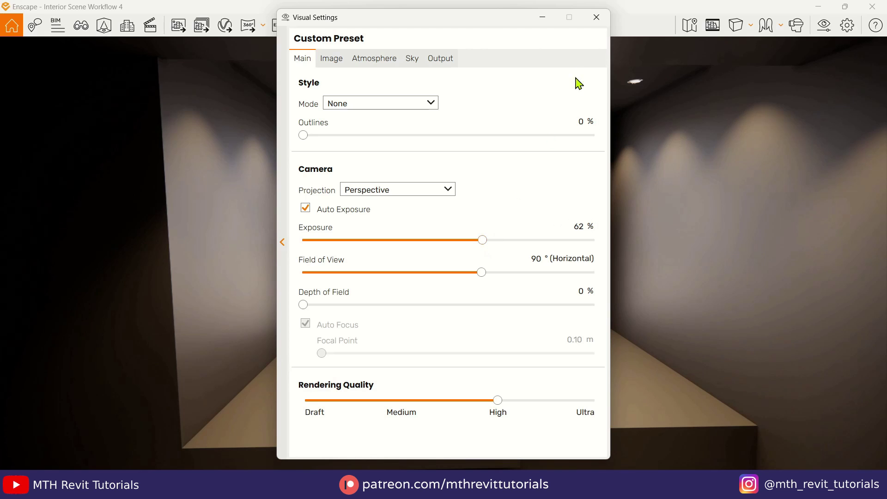
pyautogui.click(597, 18)
# Step: Set the render camera's field of view to 82° and frame the platform and window
pyautogui.moveTo(399, 228); pyautogui.dragTo(562, 200)
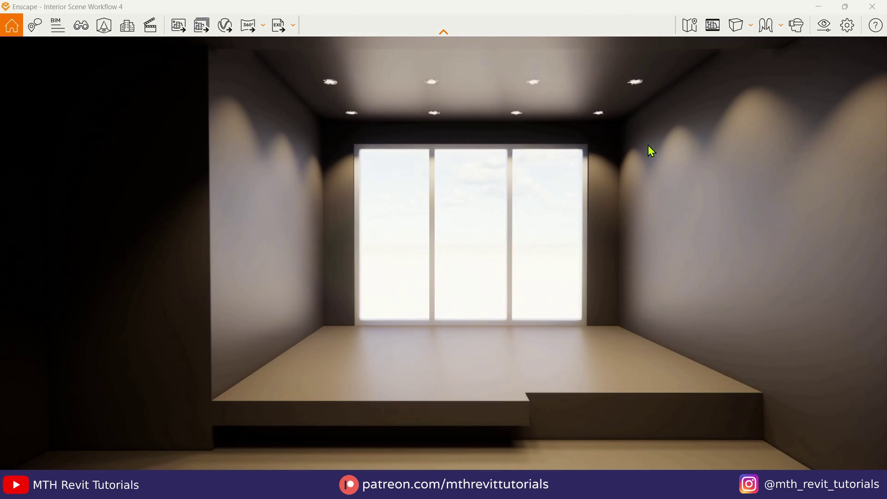
pyautogui.click(816, 32)
pyautogui.moveTo(482, 273); pyautogui.dragTo(455, 281)
pyautogui.moveTo(517, 55)
pyautogui.mouseDown()
pyautogui.moveTo(529, 38)
pyautogui.moveTo(519, 43)
pyautogui.moveTo(525, 48)
pyautogui.mouseUp()
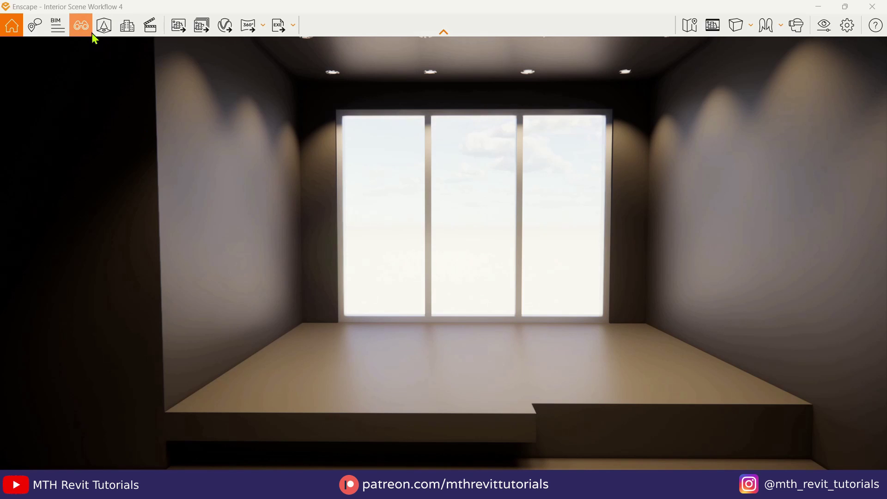
# Step: Rename the custom visual preset as V1 with view management open, and close the visual settings
pyautogui.click(91, 31)
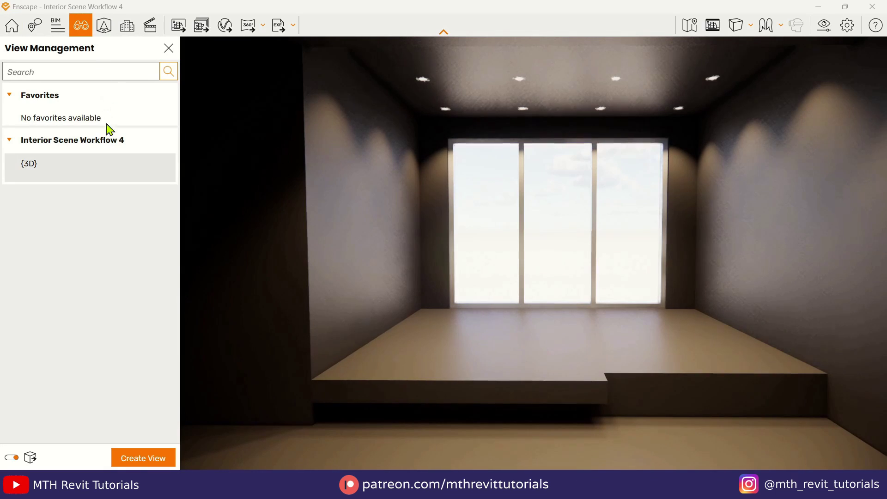
pyautogui.click(824, 28)
pyautogui.click(283, 206)
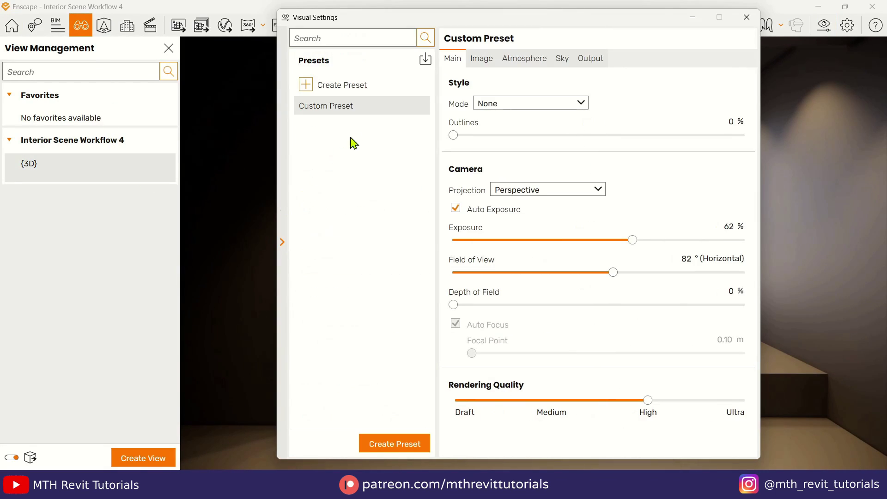
pyautogui.rightClick(416, 108)
pyautogui.click(441, 124)
pyautogui.write('V')
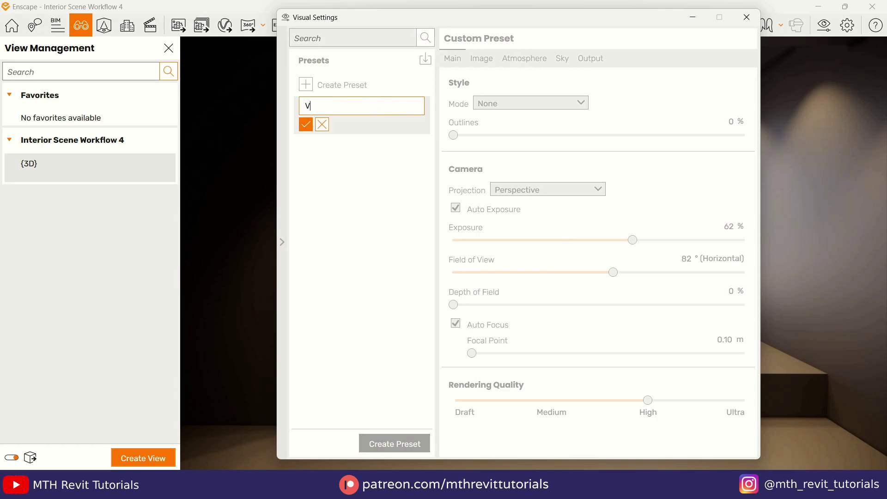
pyautogui.click(306, 126)
pyautogui.click(282, 242)
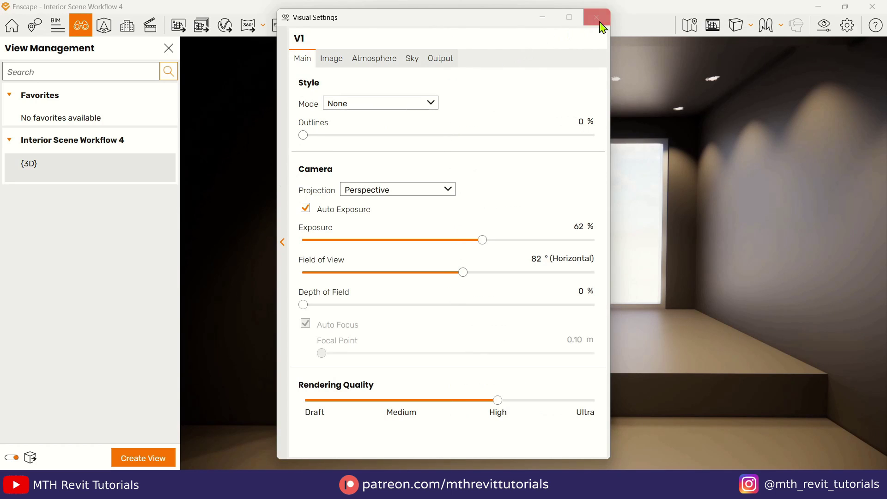
pyautogui.click(599, 16)
# Step: Create a saved view named V1 from the current camera, linked to visual preset V1 and keeping the Enscape sun position
pyautogui.click(158, 459)
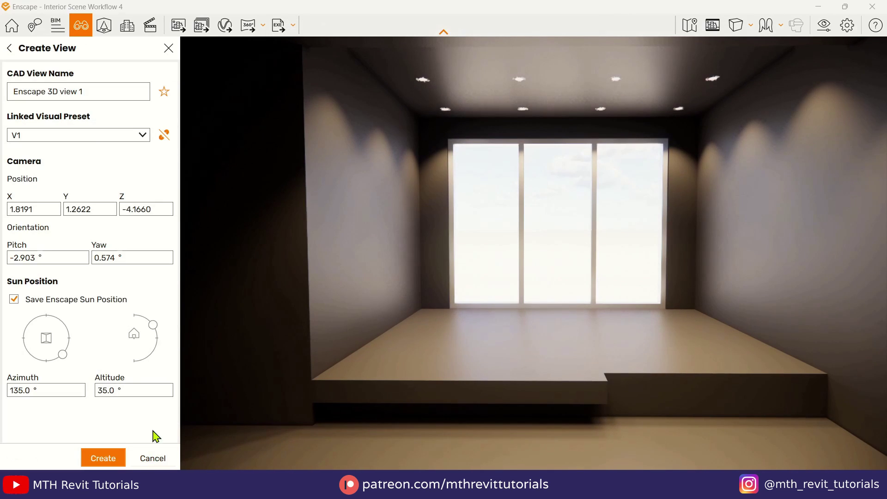
pyautogui.tripleClick(78, 92)
pyautogui.write('V1')
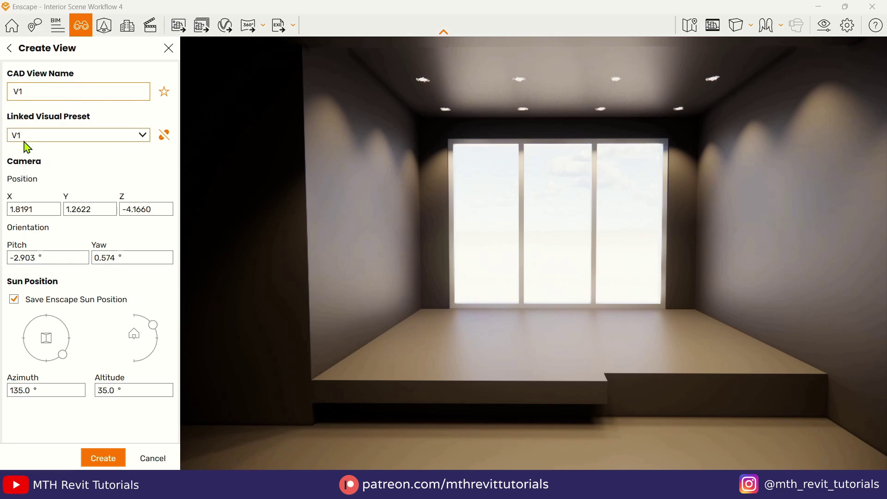
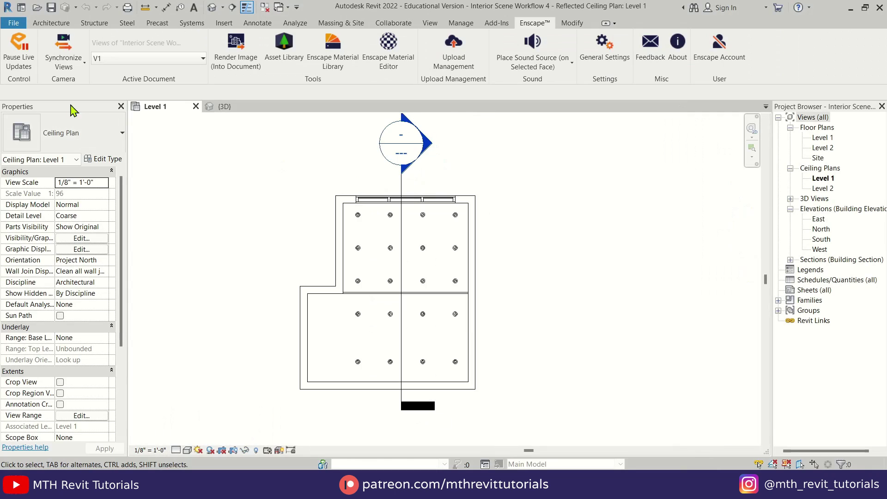
# Step: Switch to Revit, pause Enscape's live updates and open the {3D} view
pyautogui.click(19, 52)
pyautogui.click(226, 107)
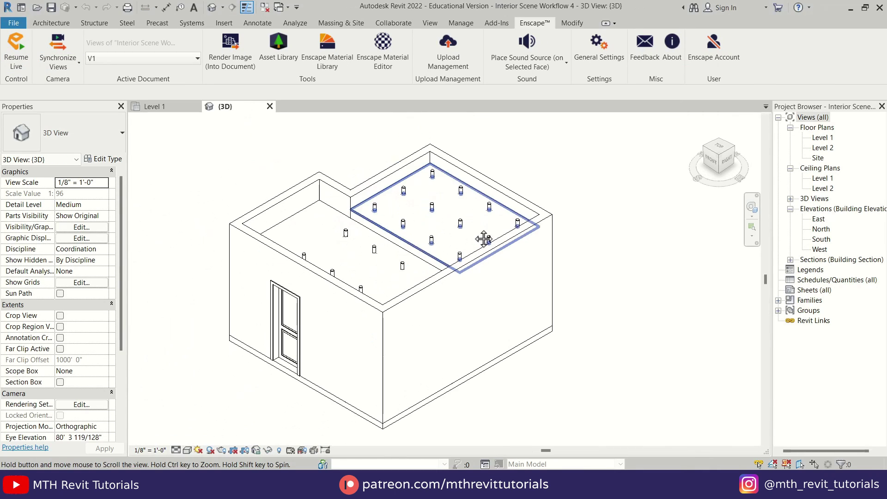
# Step: Create a new wall material with a name starting "00 - W" and assign it to the structure layer of the Generic - 8" wall type
pyautogui.click(511, 196)
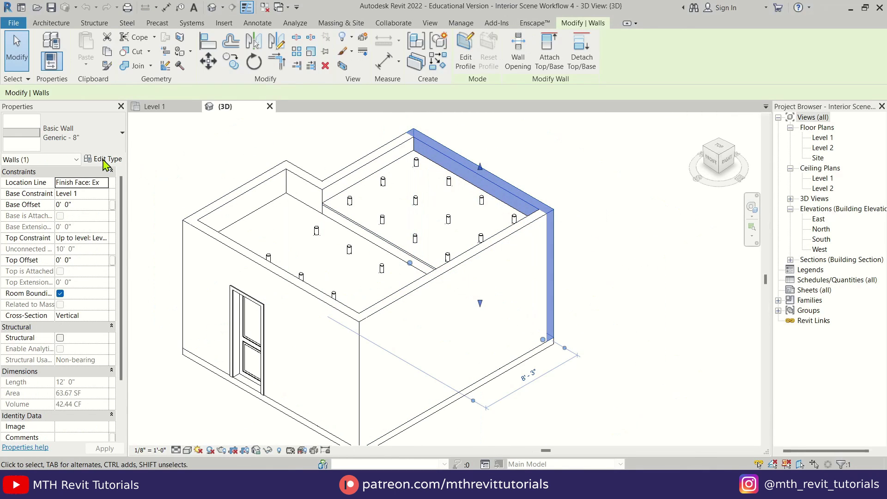
pyautogui.click(106, 159)
pyautogui.click(642, 195)
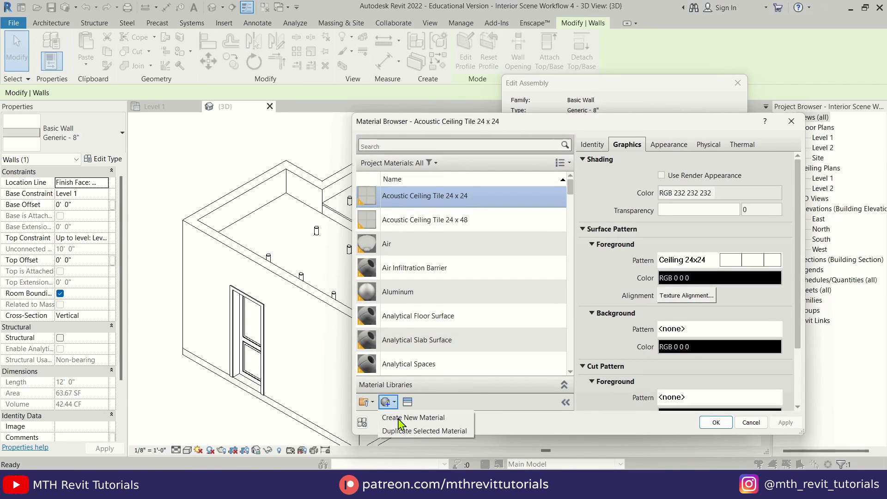
pyautogui.click(399, 417)
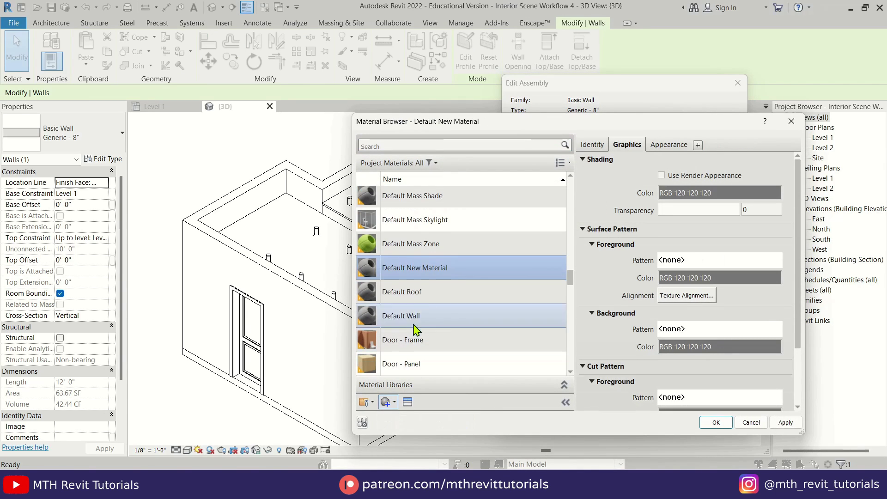
pyautogui.rightClick(439, 269)
pyautogui.click(457, 300)
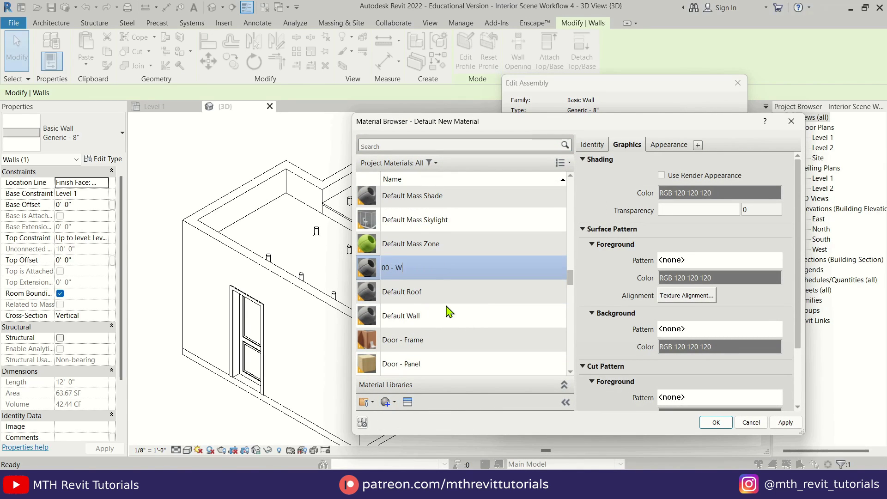
pyautogui.click(716, 422)
pyautogui.click(598, 451)
pyautogui.click(611, 406)
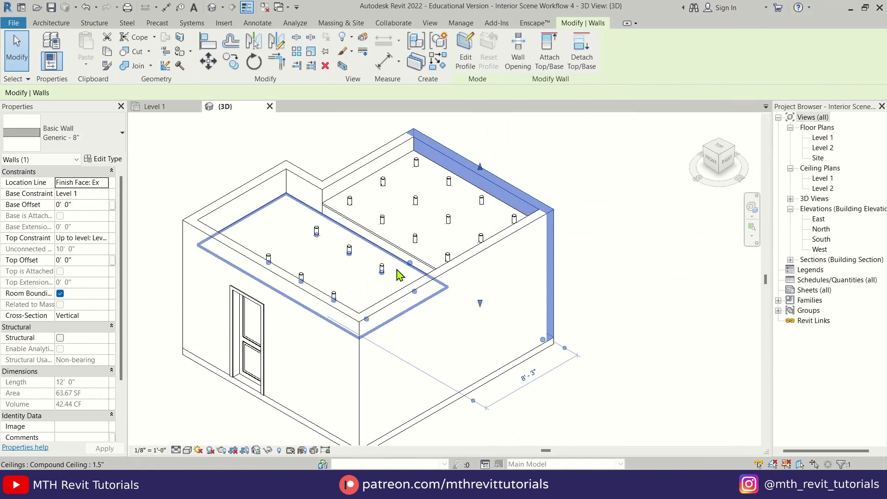
# Step: Create a new material named "00 - Ceiling" and assign it to the structure layer of the narrower part's 1.5" ceiling type
pyautogui.click(355, 197)
pyautogui.click(103, 158)
pyautogui.click(562, 219)
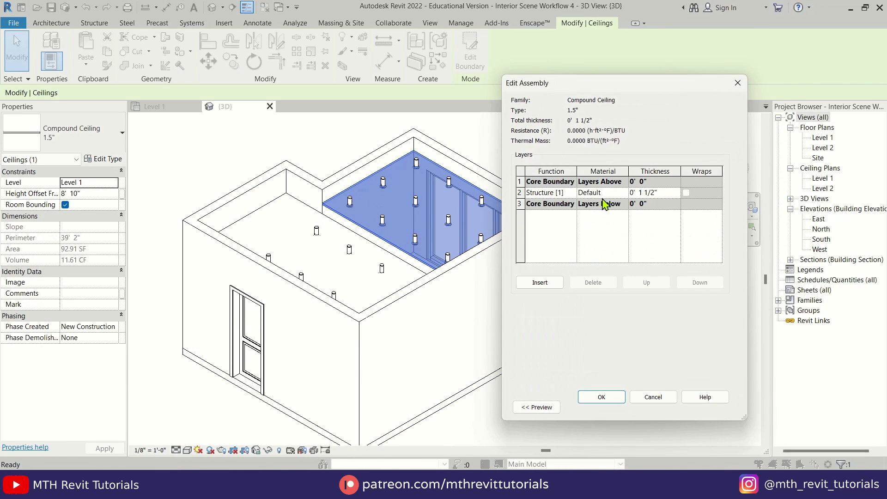
pyautogui.click(603, 192)
pyautogui.click(624, 193)
pyautogui.click(413, 418)
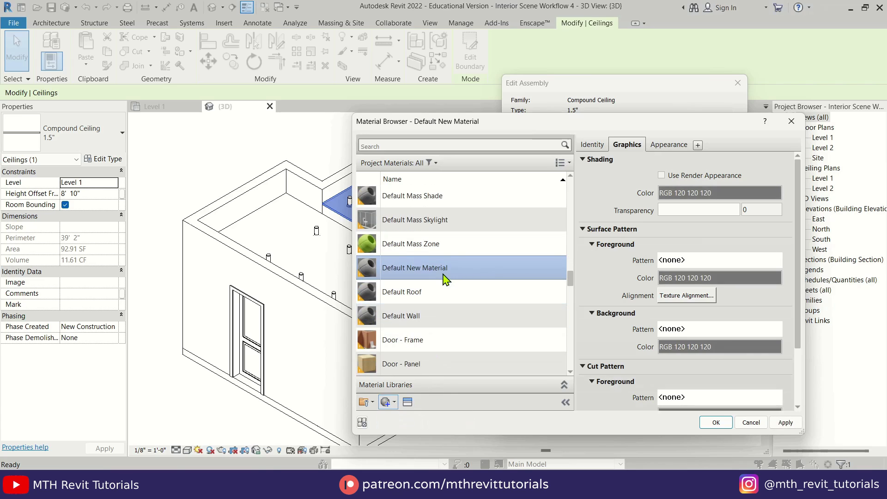
pyautogui.click(471, 303)
pyautogui.write('00')
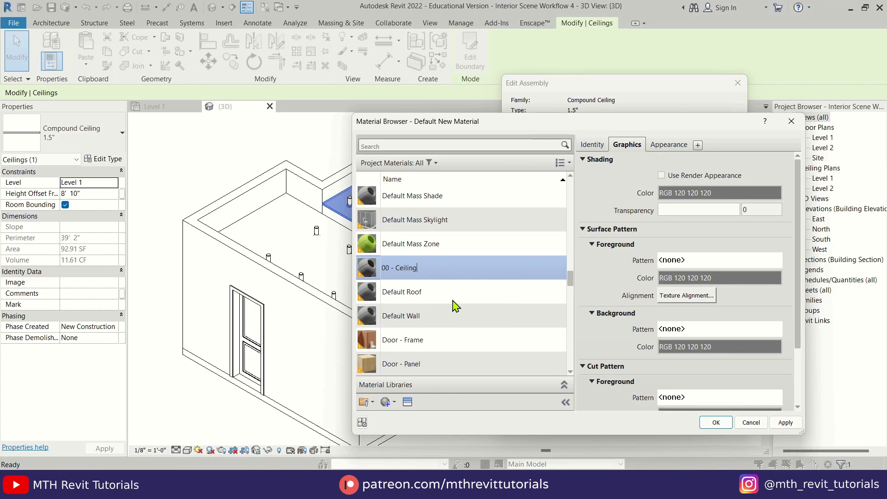
pyautogui.write(' - Ceiling')
pyautogui.press('Return')
pyautogui.click(716, 422)
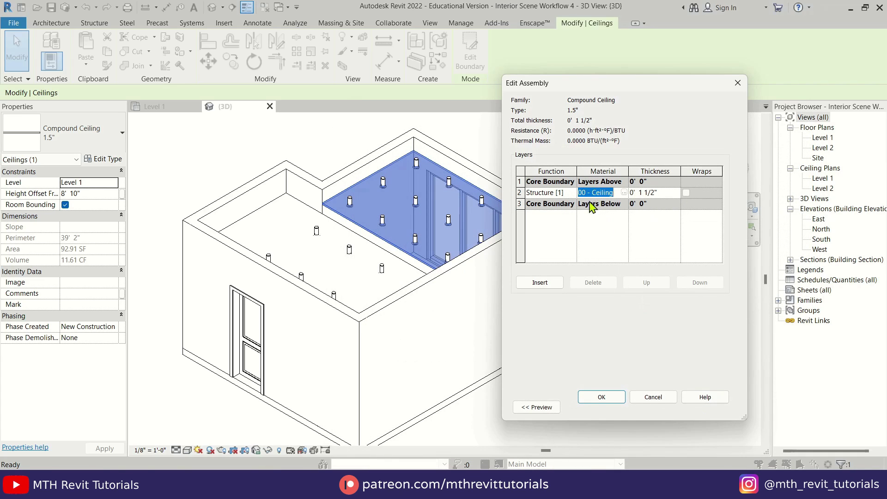
pyautogui.click(601, 397)
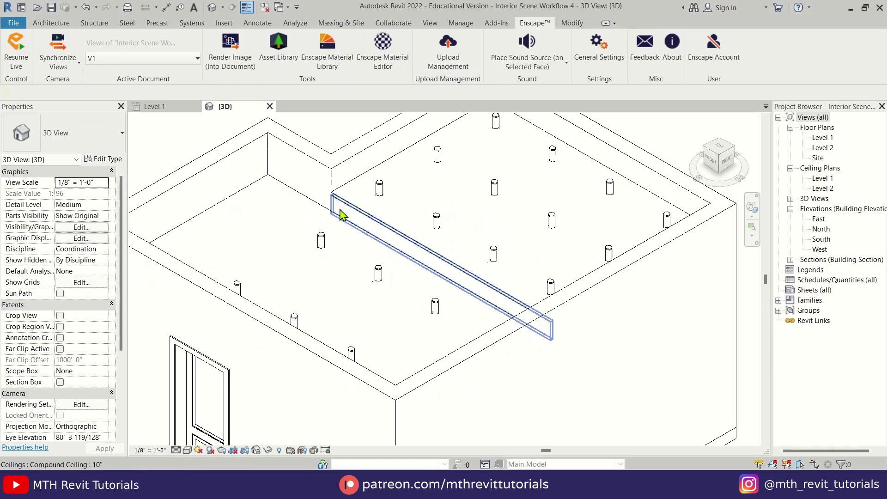
# Step: Assign the "00 - Ceiling" material to the structure layer of the 10" compound ceiling between the two ceiling heights
pyautogui.click(341, 214)
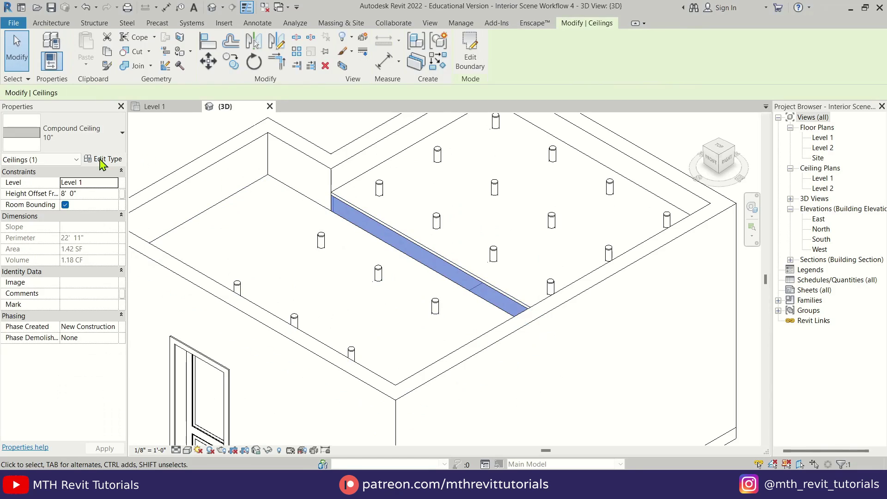
pyautogui.click(105, 159)
pyautogui.click(614, 196)
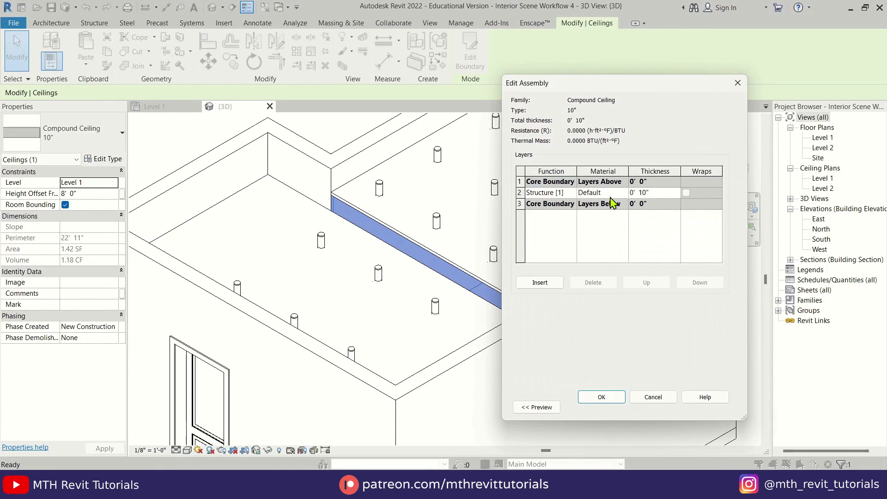
pyautogui.click(590, 399)
pyautogui.click(596, 408)
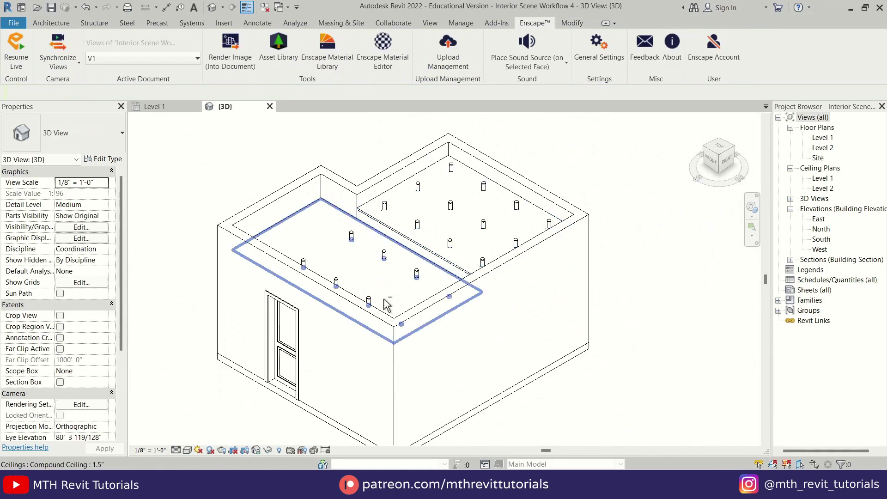
# Step: Create a new material named "00 - Wood - Floor" and assign it to the structure layer of the Generic - 6" floor type
pyautogui.keyDown('shift'); pyautogui.moveTo(462, 351); pyautogui.dragTo(367, 328, button='middle'); pyautogui.keyUp('shift')
pyautogui.scroll(5, 347, 341)
pyautogui.click(484, 391)
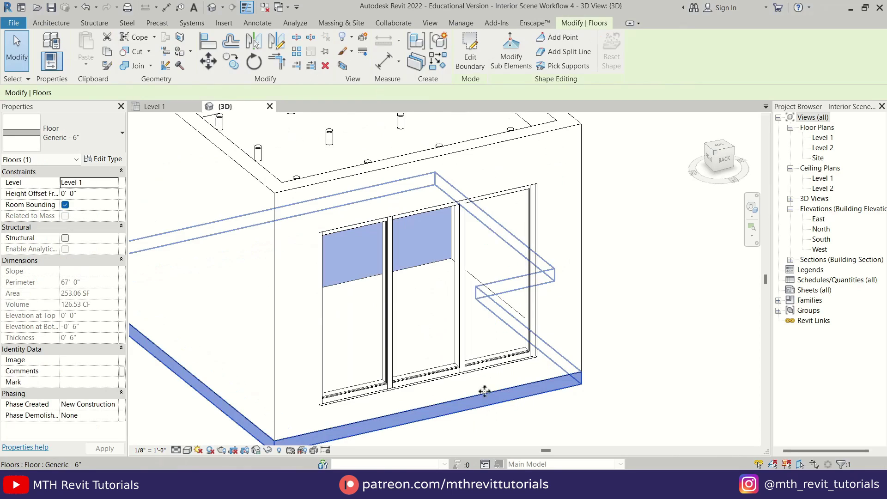
pyautogui.click(106, 128)
pyautogui.click(543, 402)
pyautogui.click(508, 395)
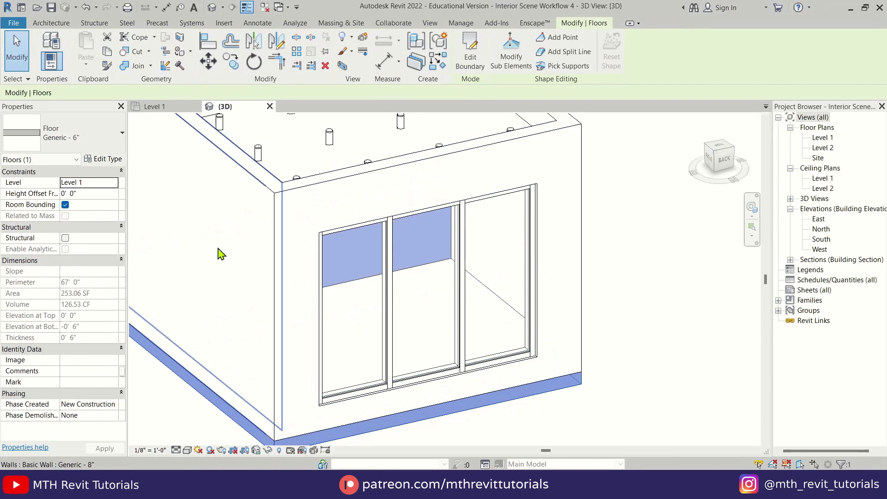
pyautogui.click(115, 163)
pyautogui.click(617, 194)
pyautogui.click(606, 204)
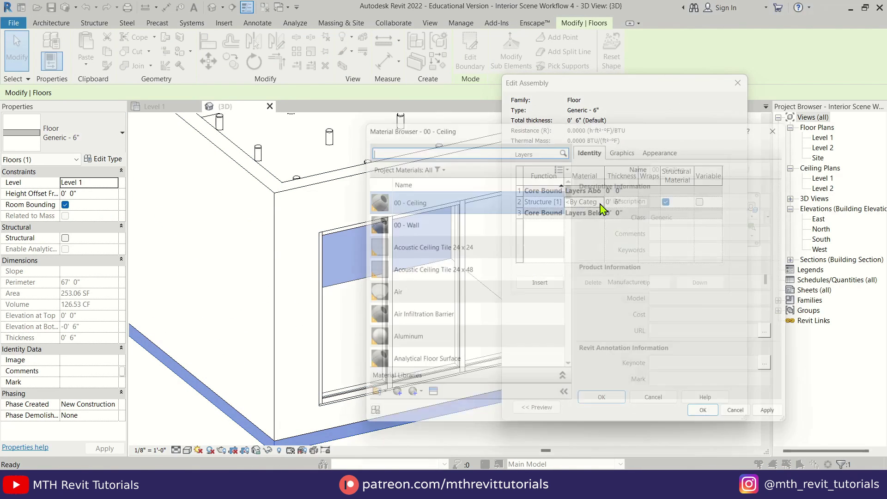
pyautogui.click(392, 400)
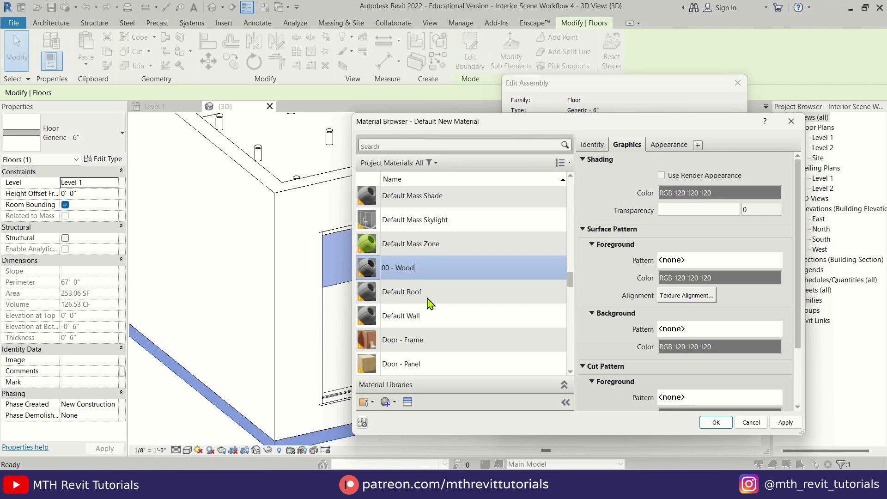
pyautogui.click(715, 423)
pyautogui.click(715, 423)
pyautogui.click(621, 397)
pyautogui.click(557, 410)
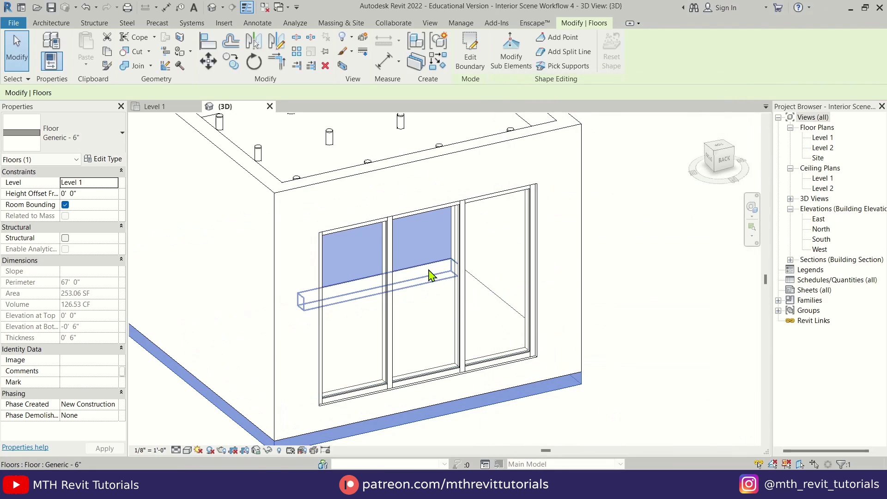
# Step: Create a new material named "00 - Wood - Floor 2" and assign it to the structure layer of the raised Generic - 1' floor type
pyautogui.click(495, 278)
pyautogui.click(115, 162)
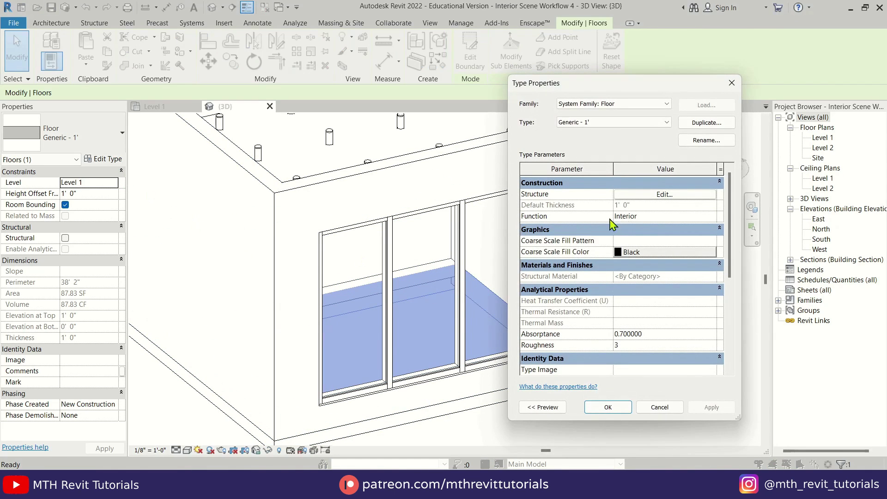
pyautogui.click(664, 194)
pyautogui.click(610, 202)
pyautogui.click(393, 401)
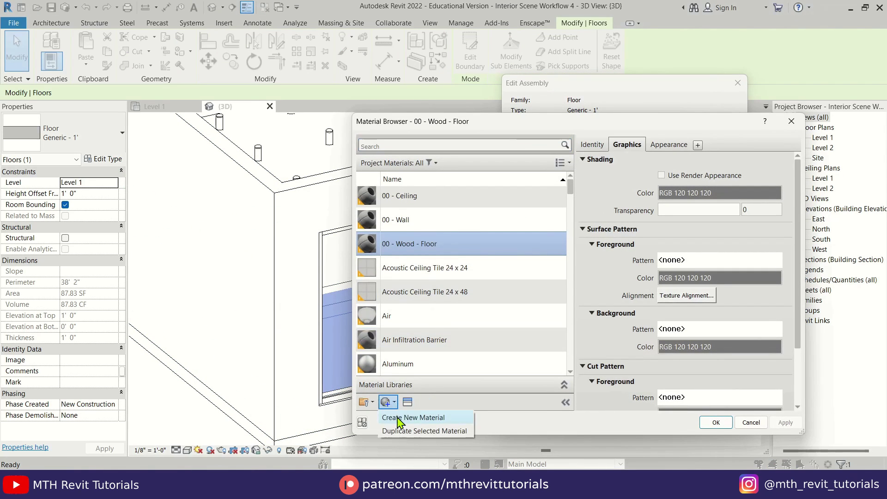
pyautogui.click(398, 418)
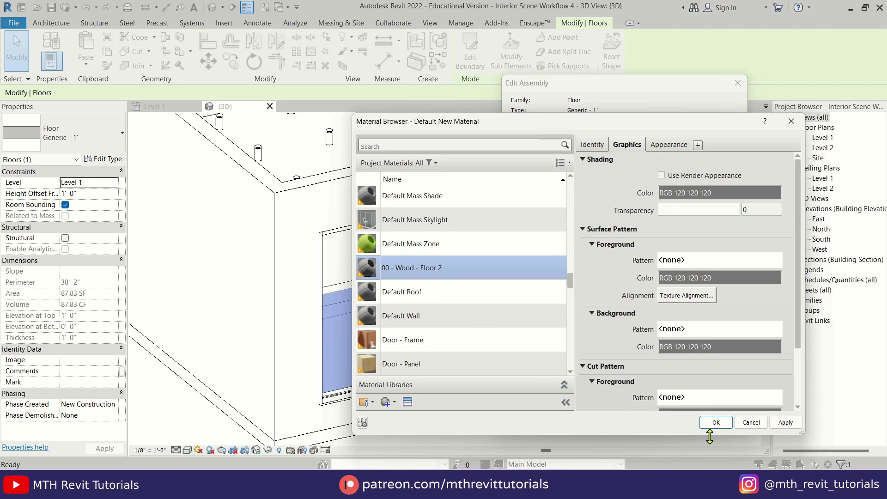
pyautogui.click(716, 422)
pyautogui.click(716, 422)
pyautogui.click(598, 397)
pyautogui.click(605, 407)
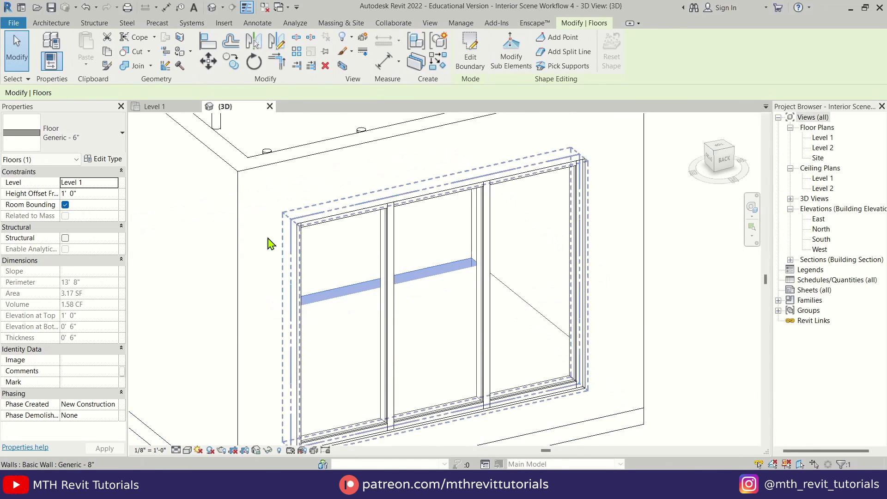
# Step: Duplicate the narrow floor strip's type as "Generic - 6" - Wood 02" and assign "00 - Wood - Floor 2" to its structure layer
pyautogui.click(103, 159)
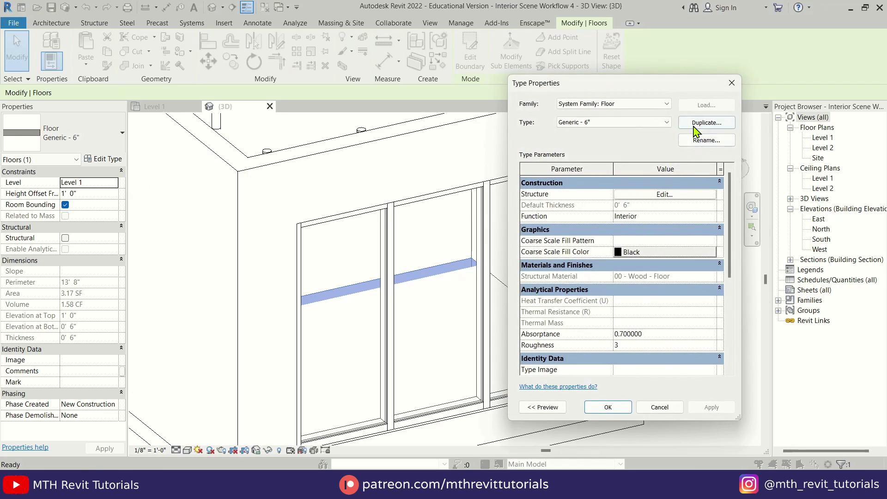
pyautogui.click(693, 126)
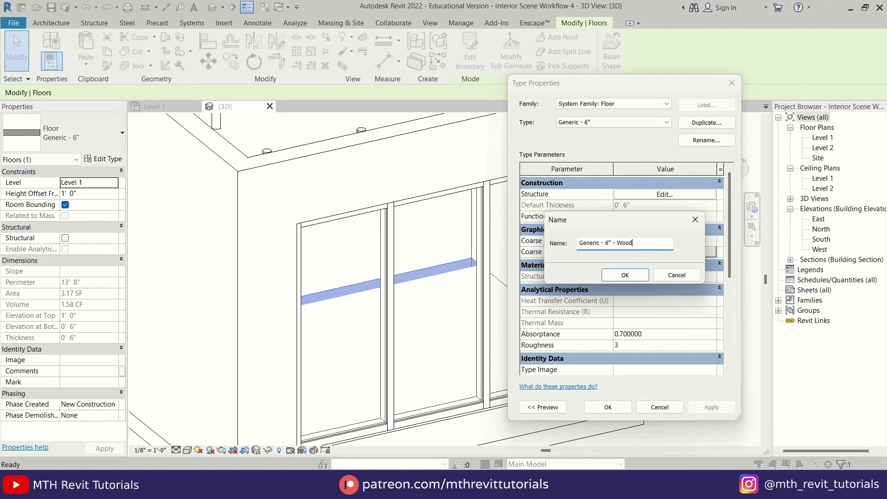
pyautogui.click(624, 275)
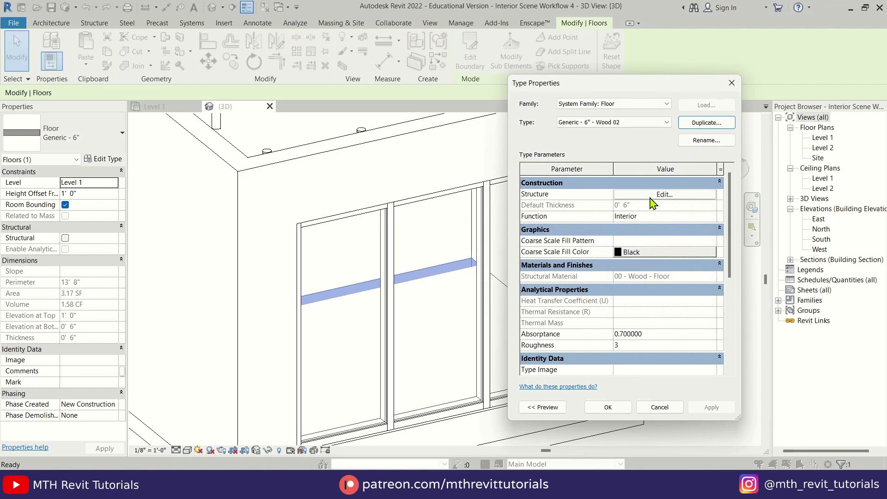
pyautogui.click(664, 194)
pyautogui.click(601, 200)
pyautogui.click(443, 276)
pyautogui.click(716, 422)
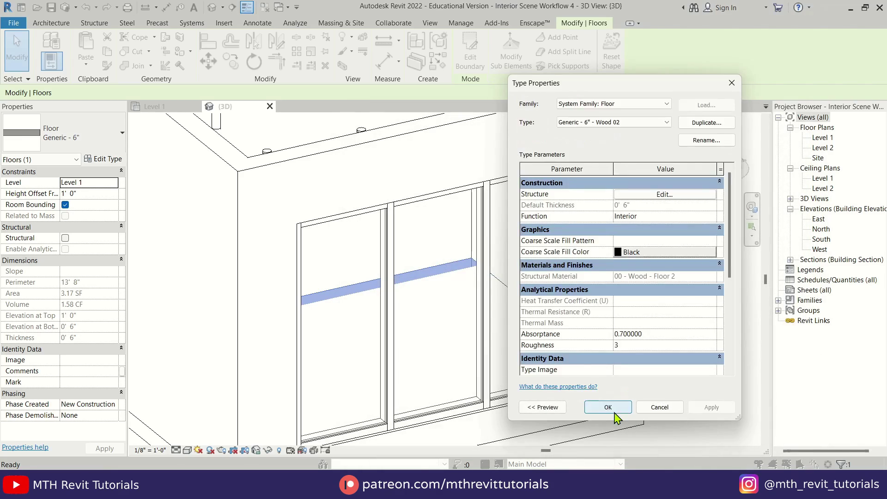
pyautogui.click(605, 464)
pyautogui.keyDown('shift'); pyautogui.moveTo(689, 321); pyautogui.dragTo(490, 379, button='middle'); pyautogui.keyUp('shift')
pyautogui.scroll(-3, 370, 338)
pyautogui.keyDown('shift'); pyautogui.moveTo(351, 365); pyautogui.dragTo(251, 356, button='middle'); pyautogui.keyUp('shift')
pyautogui.moveTo(368, 268); pyautogui.dragTo(630, 366, button='middle')
pyautogui.scroll(5, 608, 369)
pyautogui.scroll(-2, 454, 307)
pyautogui.moveTo(548, 359); pyautogui.dragTo(546, 340, button='middle')
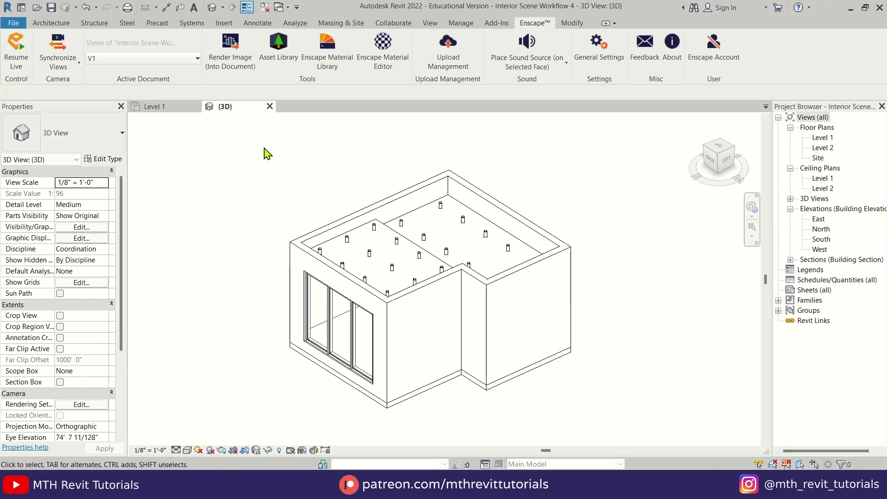
# Step: Resume Enscape's live updates and arrange the Revit and Enscape windows side by side, with Revit taking the wider share
pyautogui.click(22, 48)
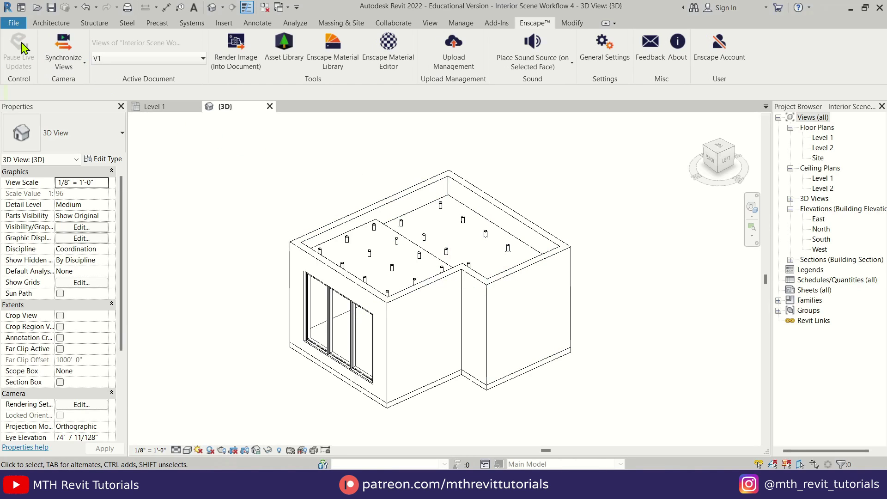
pyautogui.click(864, 8)
pyautogui.moveTo(449, 11); pyautogui.dragTo(341, 38)
pyautogui.click(617, 169)
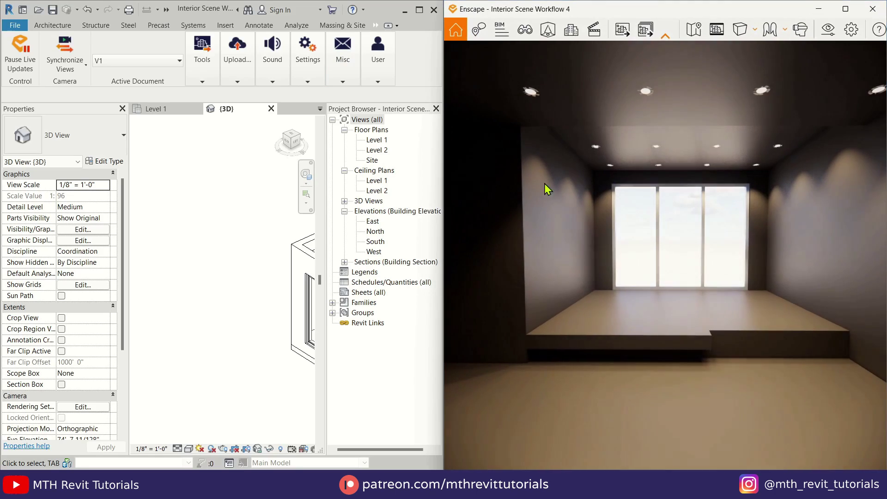
pyautogui.moveTo(454, 200); pyautogui.dragTo(545, 208)
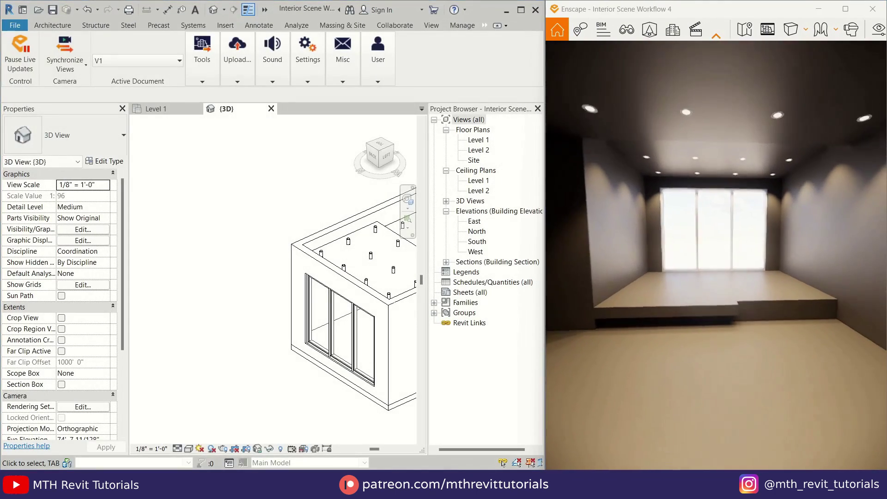
# Step: In the Enscape Material Editor, replace the 00 - Ceiling material with the Enscape library material Plaster 01
pyautogui.scroll(-4, 169, 284)
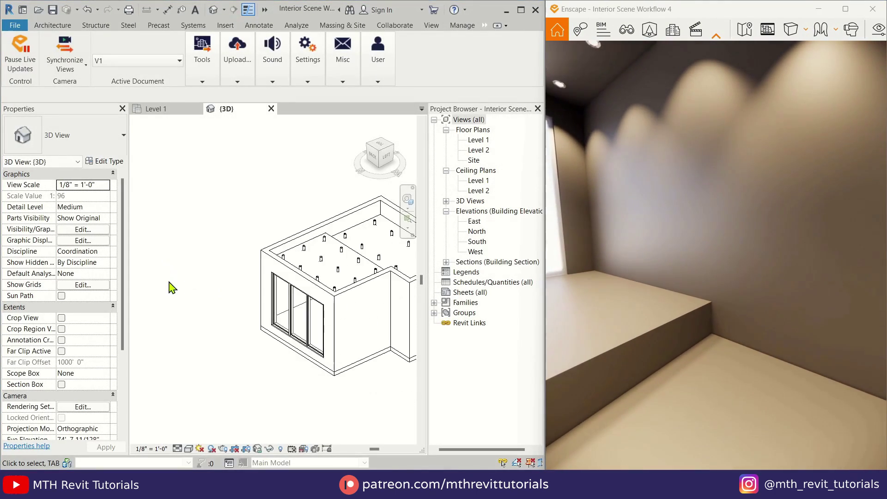
pyautogui.scroll(2, 319, 305)
pyautogui.scroll(3, 259, 284)
pyautogui.click(202, 55)
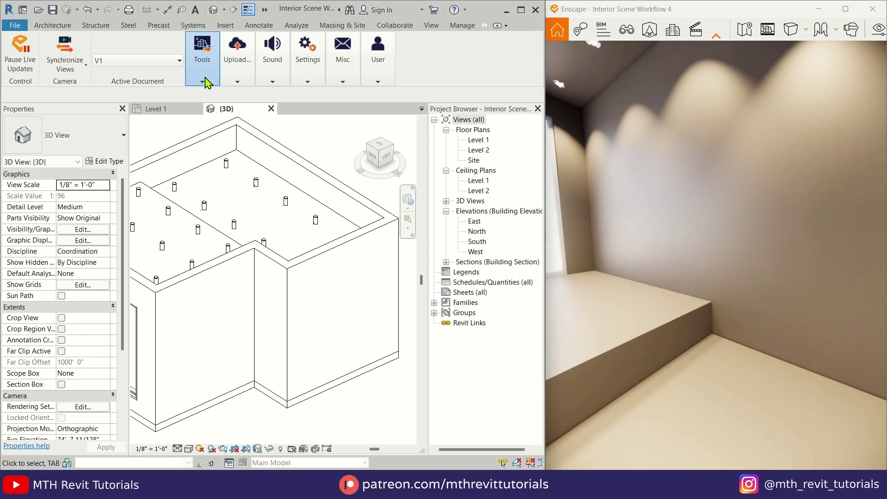
pyautogui.click(365, 115)
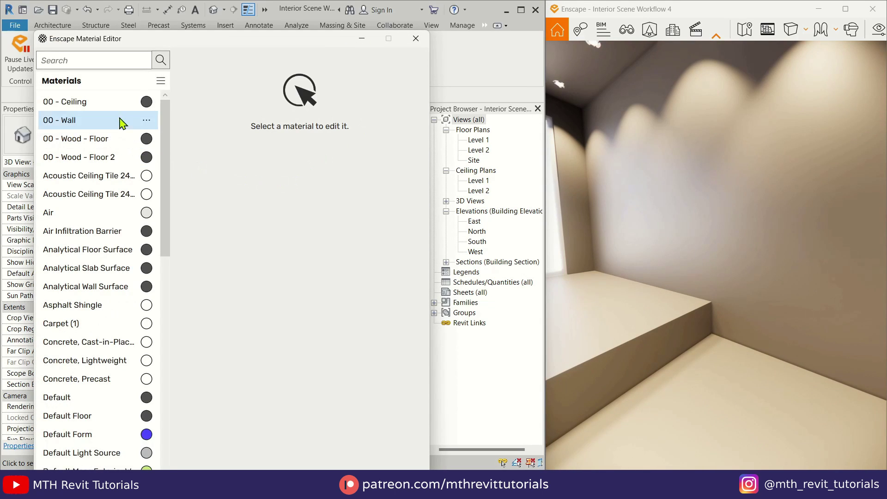
pyautogui.click(146, 102)
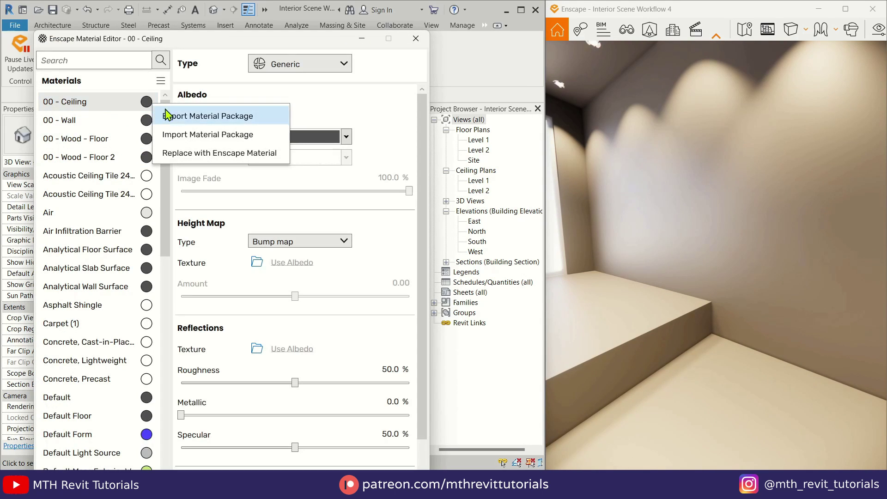
pyautogui.click(215, 155)
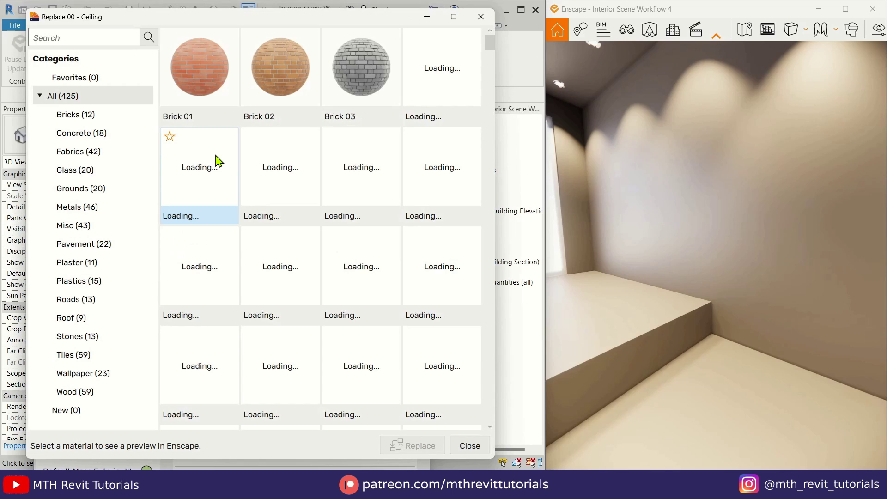
pyautogui.click(79, 270)
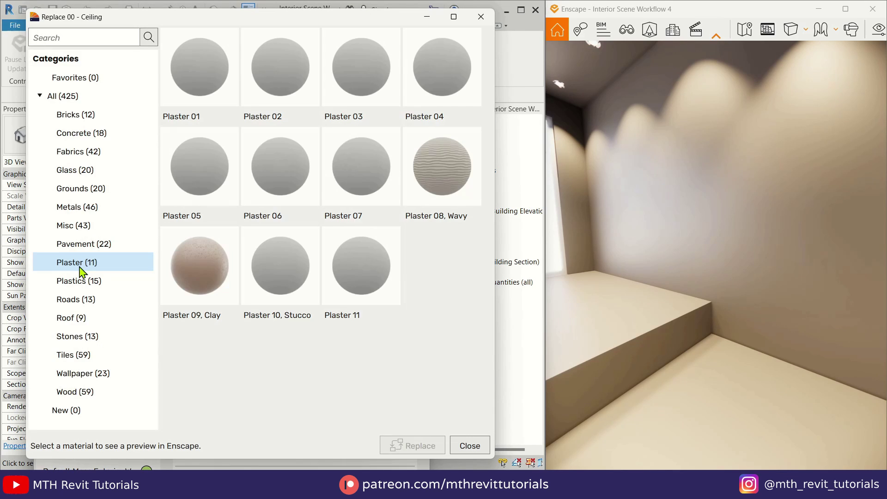
pyautogui.click(230, 97)
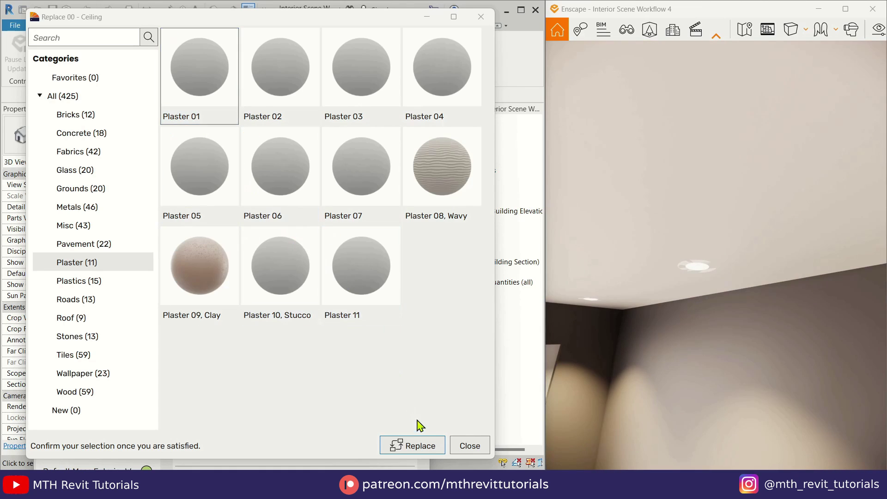
pyautogui.click(418, 446)
# Step: Set the normal map intensity of the 00 - Ceiling material to 152.4 %, checking the plaster relief in the Enscape preview
pyautogui.click(338, 116)
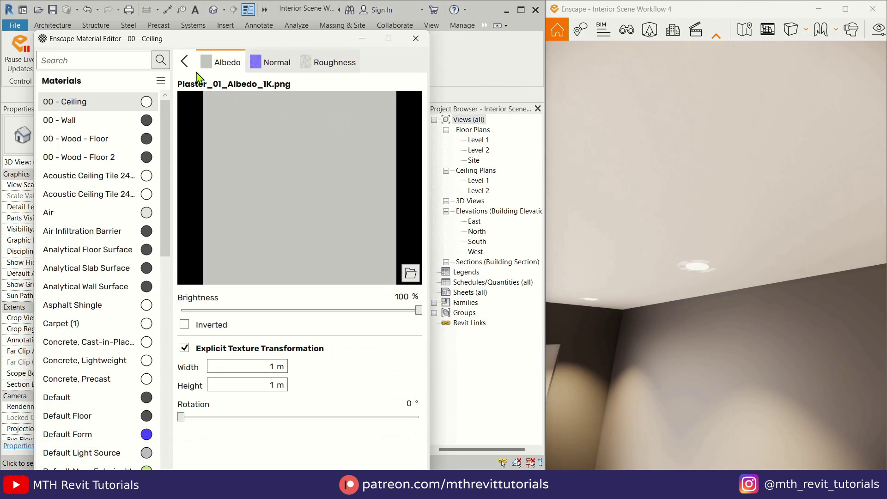
pyautogui.click(190, 71)
pyautogui.click(324, 241)
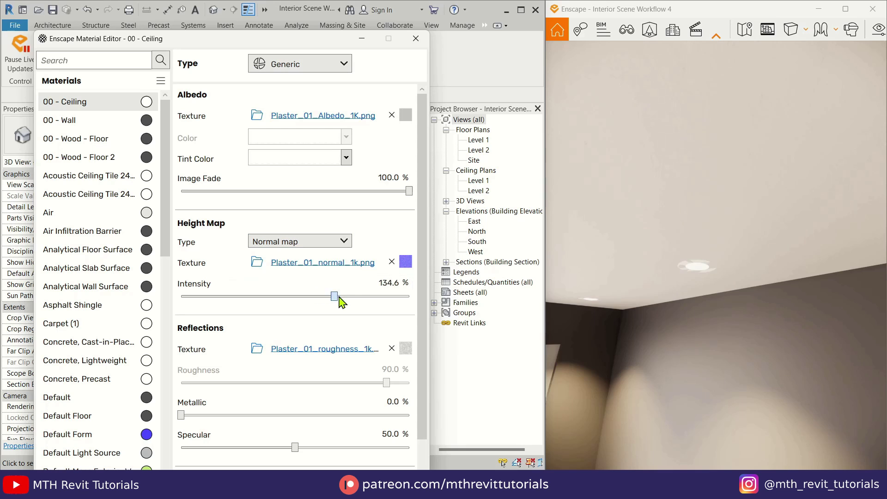
pyautogui.moveTo(339, 297); pyautogui.dragTo(374, 293)
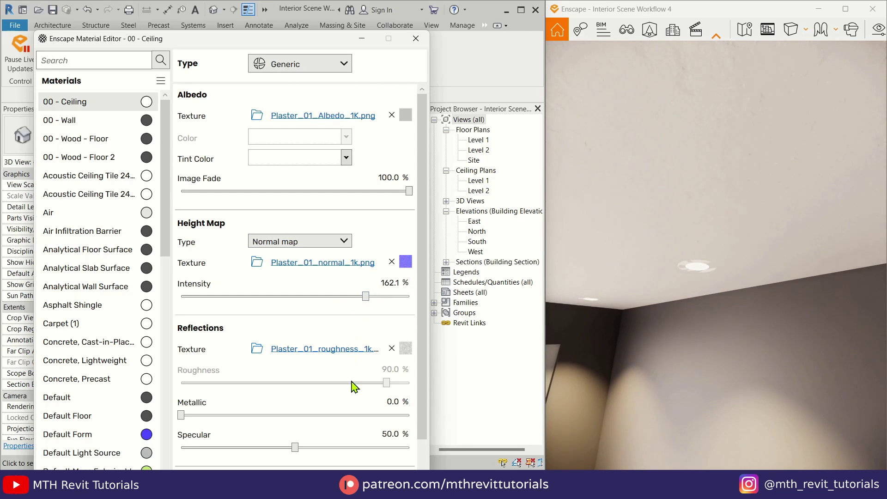
pyautogui.moveTo(716, 323); pyautogui.dragTo(587, 301)
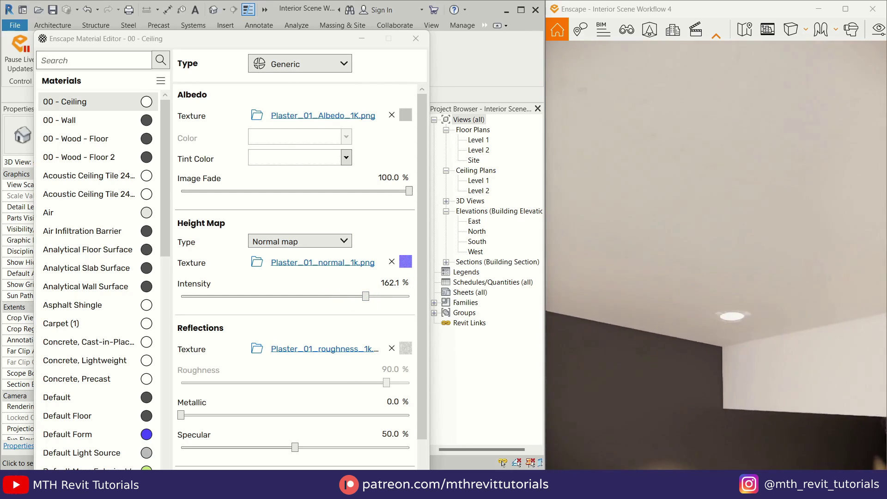
pyautogui.moveTo(365, 296); pyautogui.dragTo(354, 300)
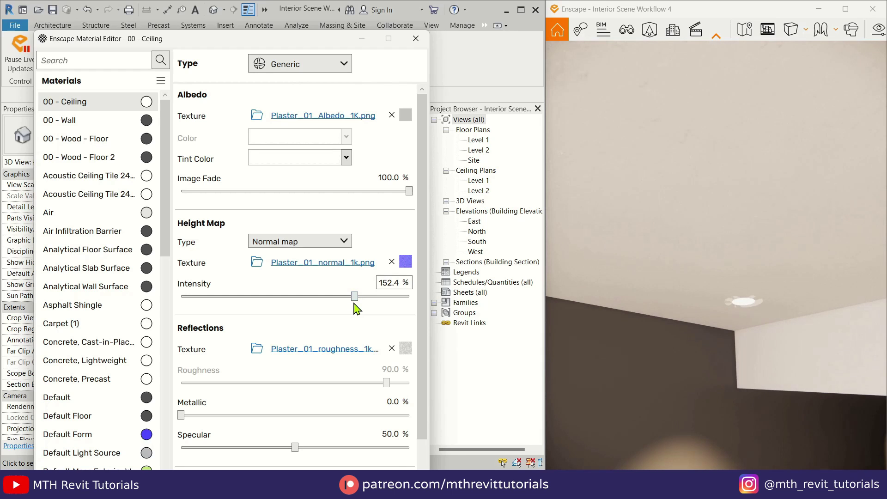
# Step: Replace the 00 - Wall material with Plaster 01 from the Plaster category of the Enscape material library
pyautogui.moveTo(695, 282); pyautogui.dragTo(698, 264)
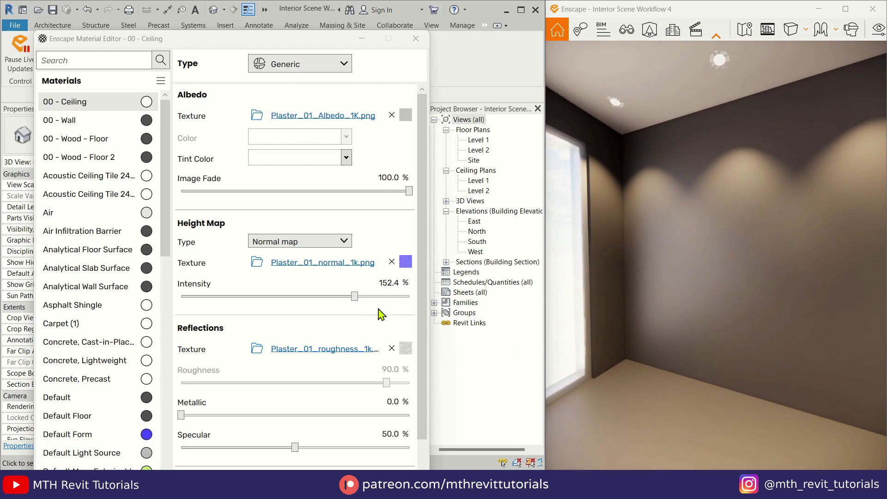
pyautogui.click(145, 121)
pyautogui.click(191, 165)
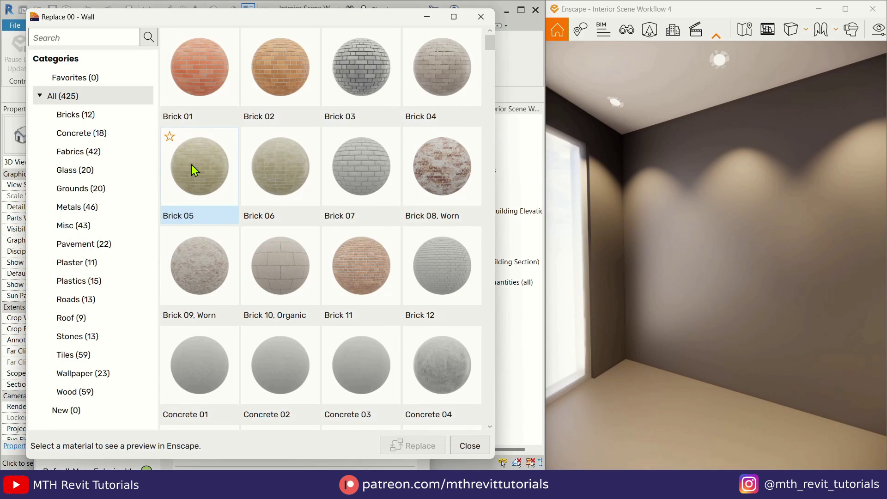
pyautogui.click(89, 270)
pyautogui.click(193, 106)
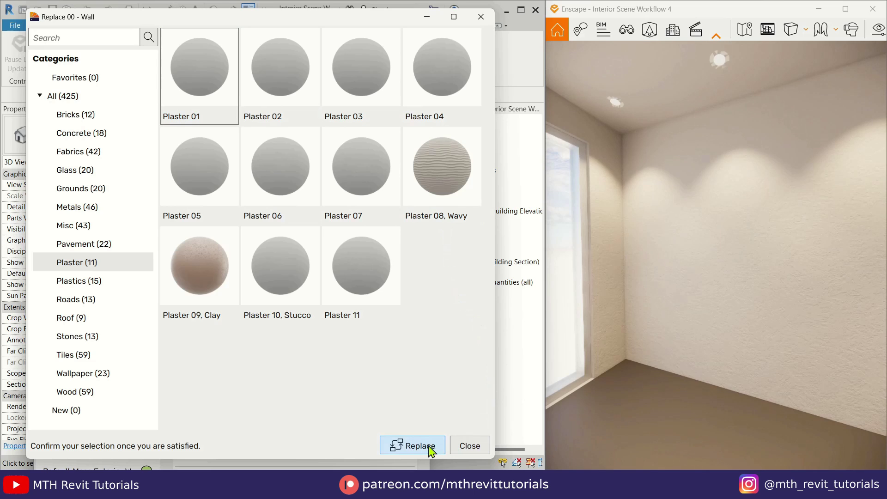
pyautogui.click(413, 445)
# Step: Set the 00 - Wall albedo texture's explicit transformation to 1.5 m width and 1.5 m height
pyautogui.scroll(6, 731, 304)
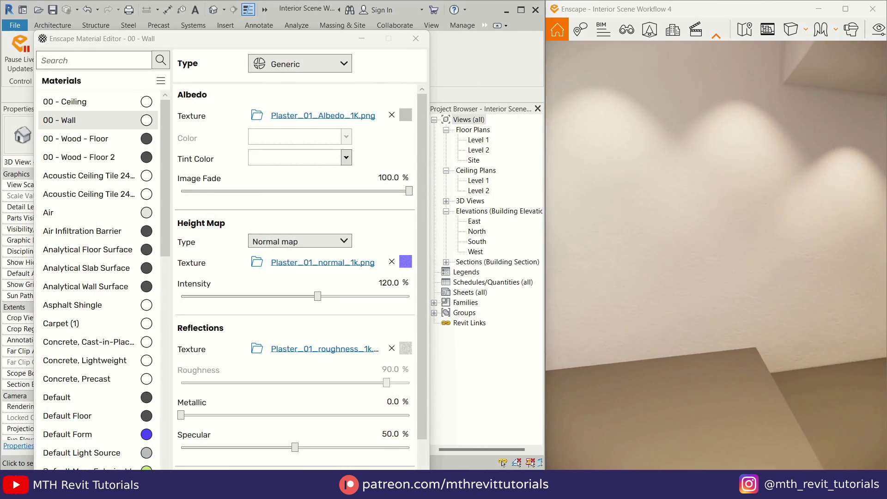
pyautogui.moveTo(731, 303); pyautogui.dragTo(732, 290)
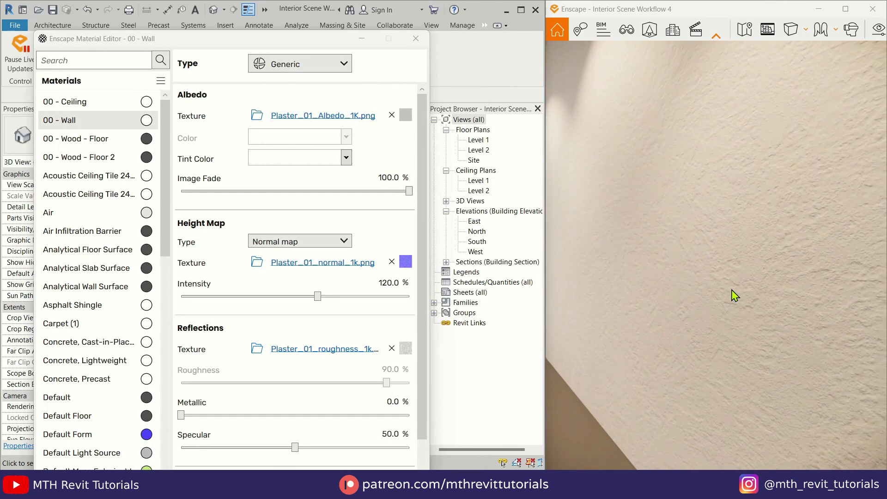
pyautogui.click(309, 117)
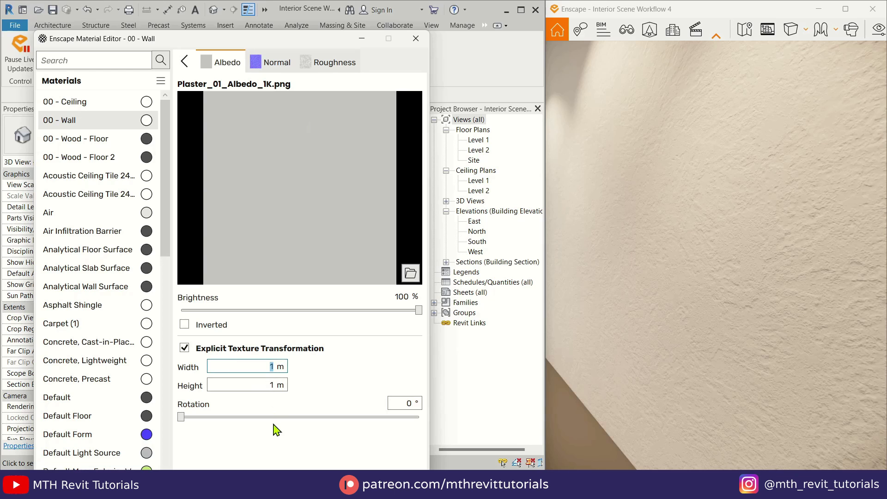
pyautogui.write('.5')
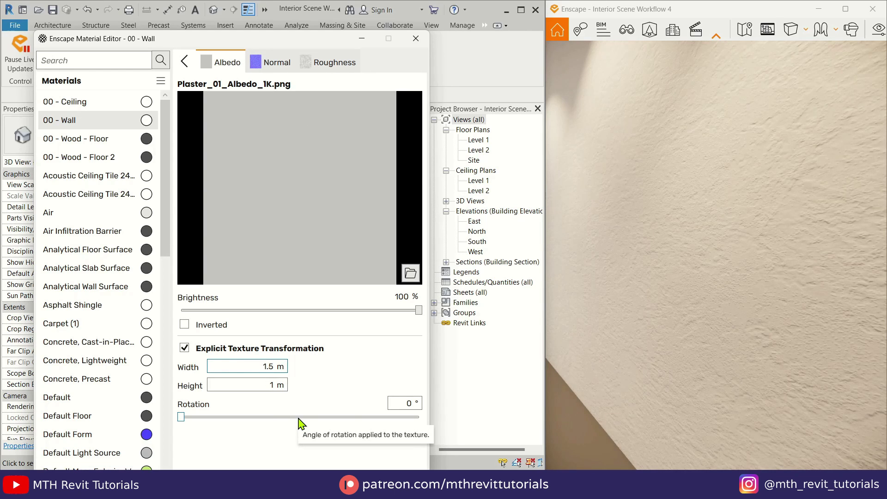
pyautogui.write('5')
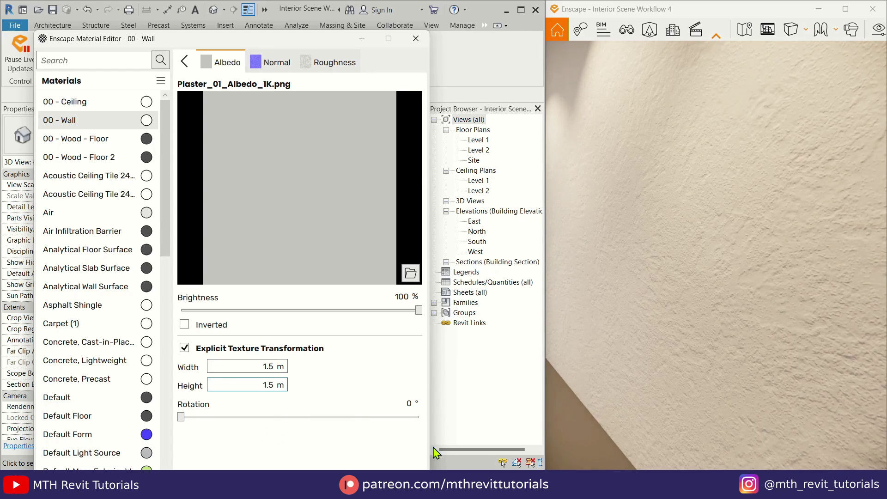
# Step: Set the normal map intensity of the 00 - Wall material to 105.0 %, checking the wall relief in the Enscape preview
pyautogui.moveTo(810, 254); pyautogui.dragTo(781, 226)
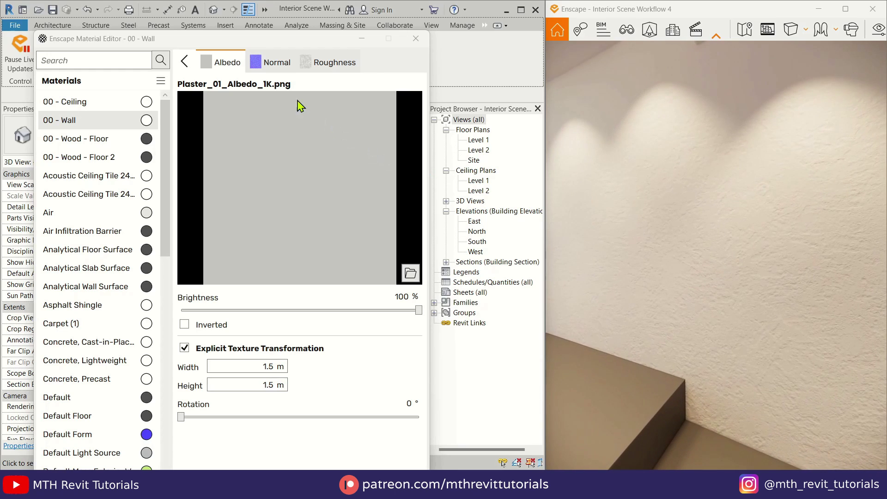
pyautogui.click(184, 61)
pyautogui.moveTo(317, 296); pyautogui.dragTo(300, 296)
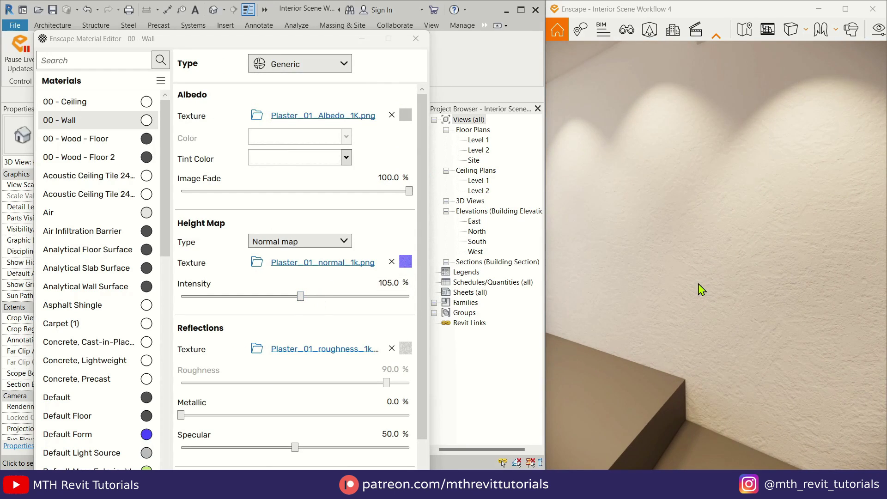
pyautogui.scroll(-5, 699, 283)
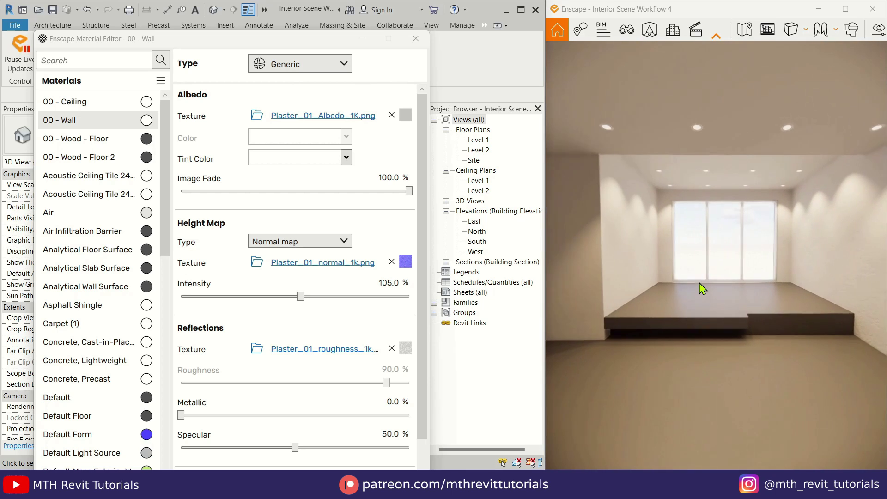
# Step: Start replacing the 00 - Wood - Floor material with an Enscape library material, browsing the Wood category
pyautogui.moveTo(699, 282)
pyautogui.mouseDown()
pyautogui.moveTo(684, 291)
pyautogui.moveTo(647, 284)
pyautogui.moveTo(670, 277)
pyautogui.moveTo(651, 268)
pyautogui.moveTo(707, 273)
pyautogui.moveTo(763, 314)
pyautogui.moveTo(700, 277)
pyautogui.mouseUp()
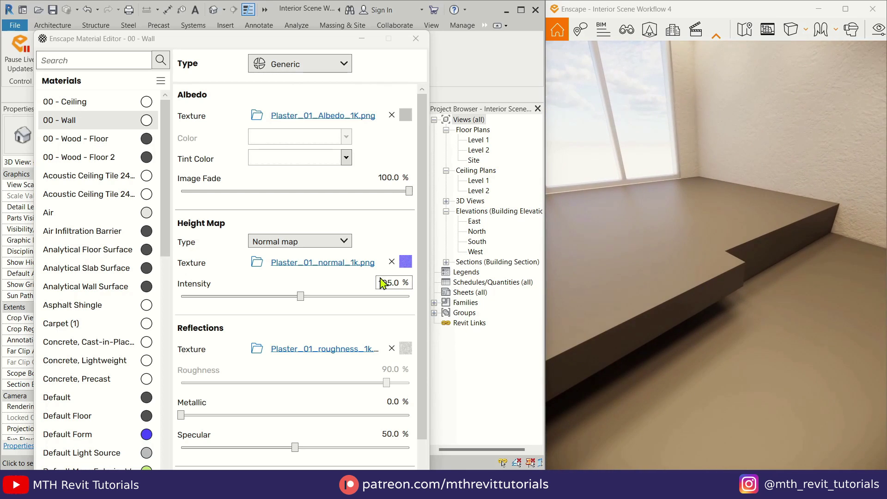
pyautogui.click(100, 144)
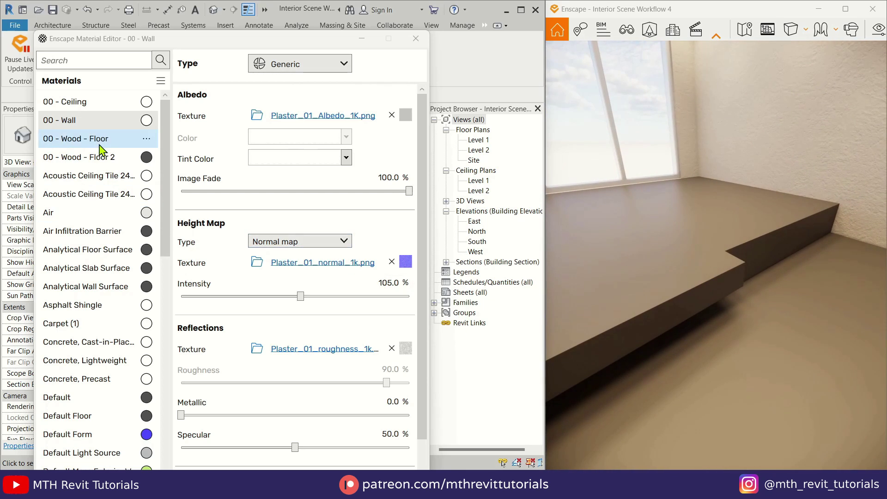
pyautogui.click(144, 140)
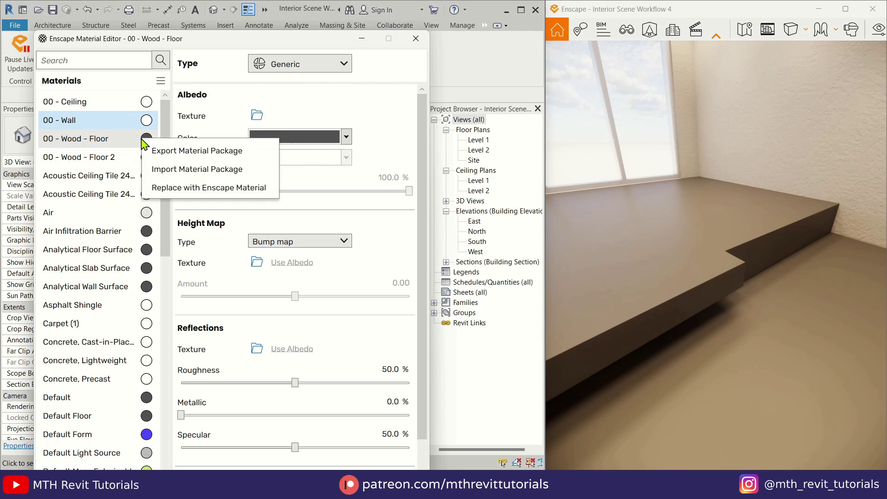
pyautogui.click(212, 187)
pyautogui.click(77, 393)
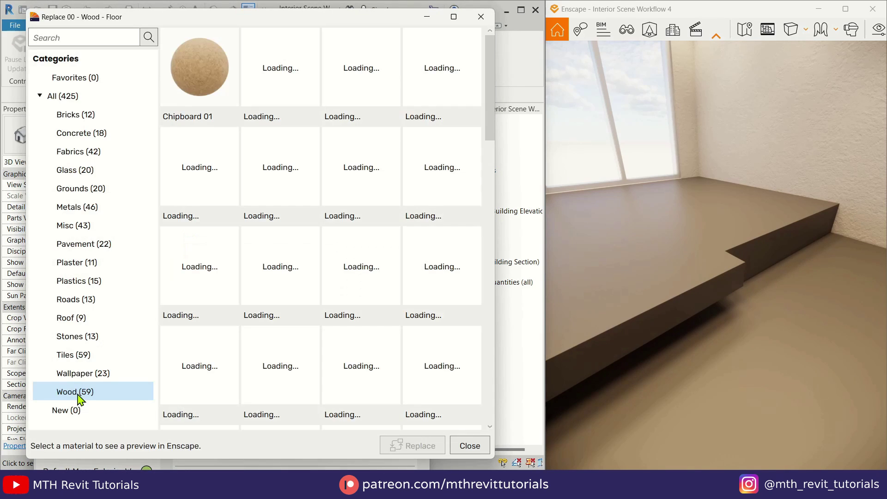
# Step: Replace the 00 - Wood - Floor material with Wood 58 from the Wood category of the Enscape material library
pyautogui.scroll(-10, 407, 268)
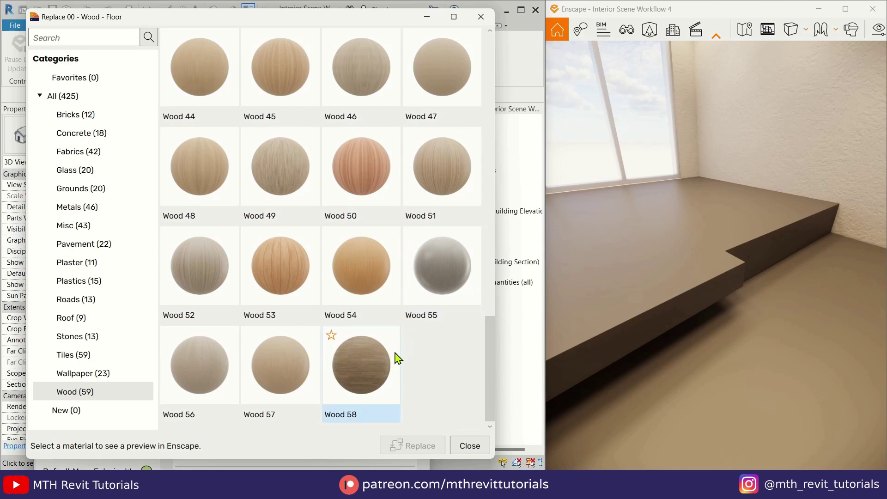
pyautogui.click(364, 378)
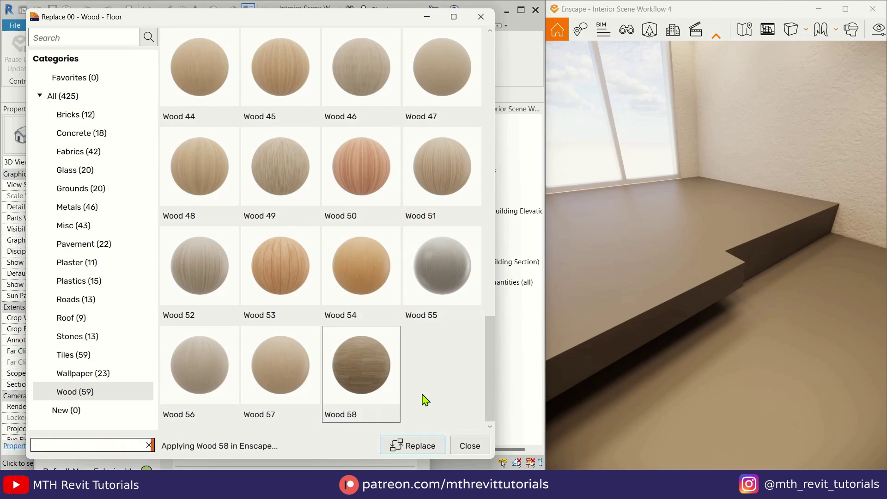
pyautogui.moveTo(677, 392); pyautogui.dragTo(786, 392)
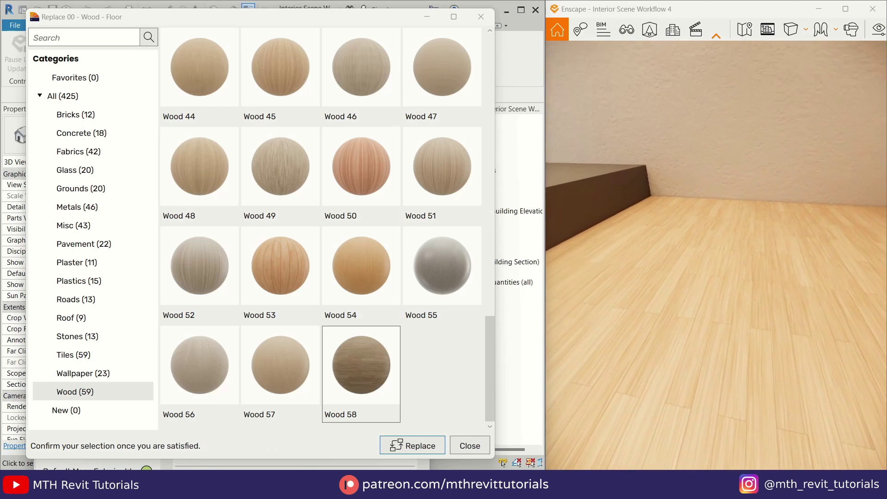
pyautogui.click(409, 445)
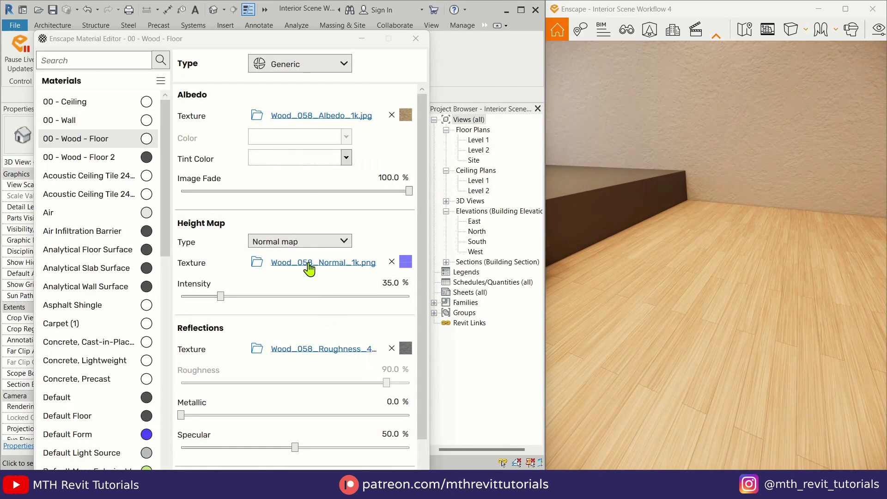
# Step: Rotate the albedo texture of the 00 - Wood - Floor material by 90°
pyautogui.click(292, 118)
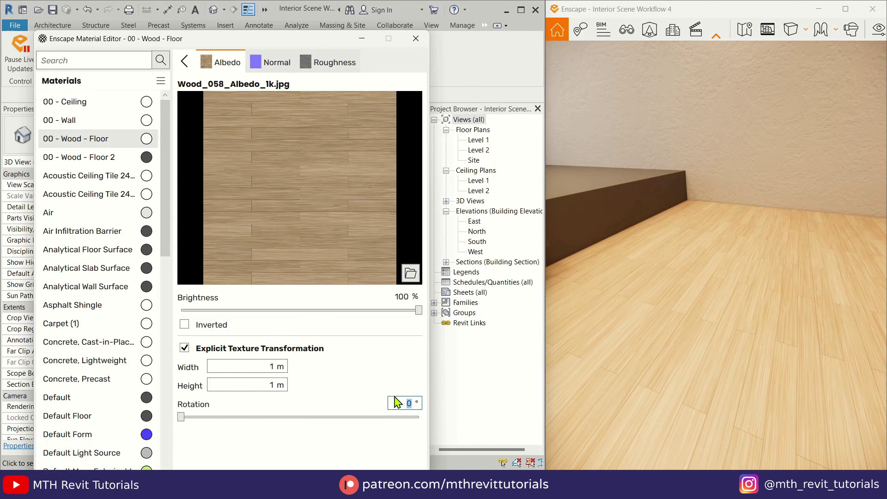
pyautogui.write('90')
pyautogui.press('Return')
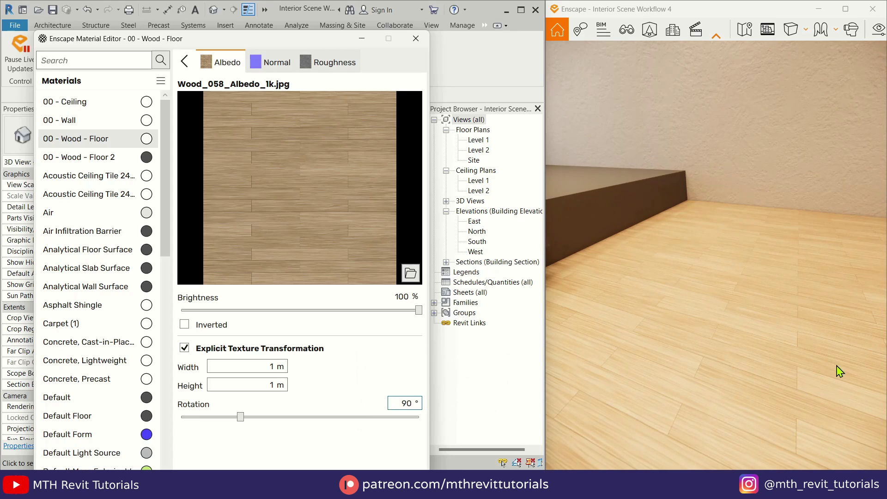
pyautogui.moveTo(840, 371); pyautogui.dragTo(804, 381)
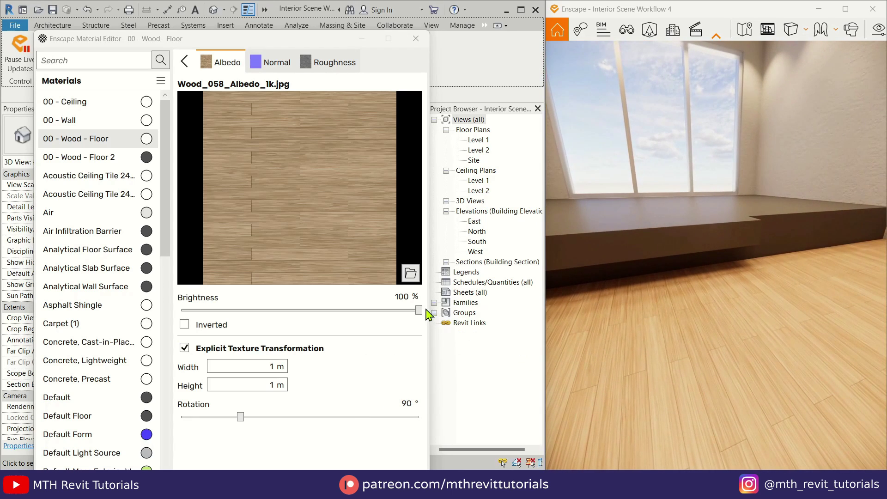
# Step: Set the floor's albedo texture to 88% brightness with a width and height of 1.5 m each
pyautogui.moveTo(419, 311); pyautogui.dragTo(386, 312)
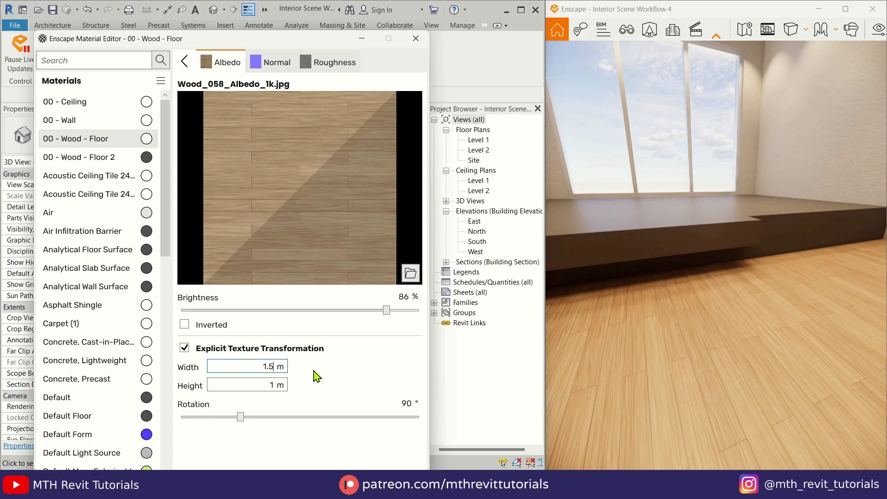
pyautogui.write('.5')
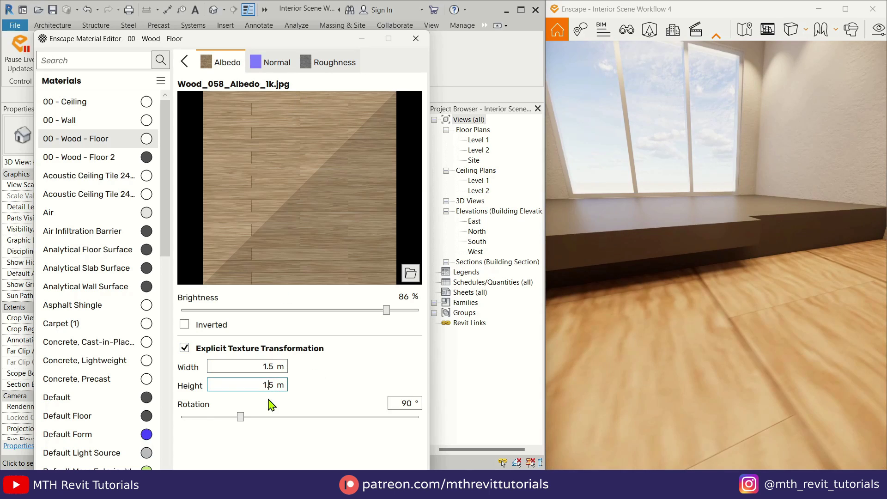
pyautogui.moveTo(693, 351)
pyautogui.mouseDown()
pyautogui.moveTo(694, 392)
pyautogui.moveTo(698, 324)
pyautogui.moveTo(702, 337)
pyautogui.mouseUp()
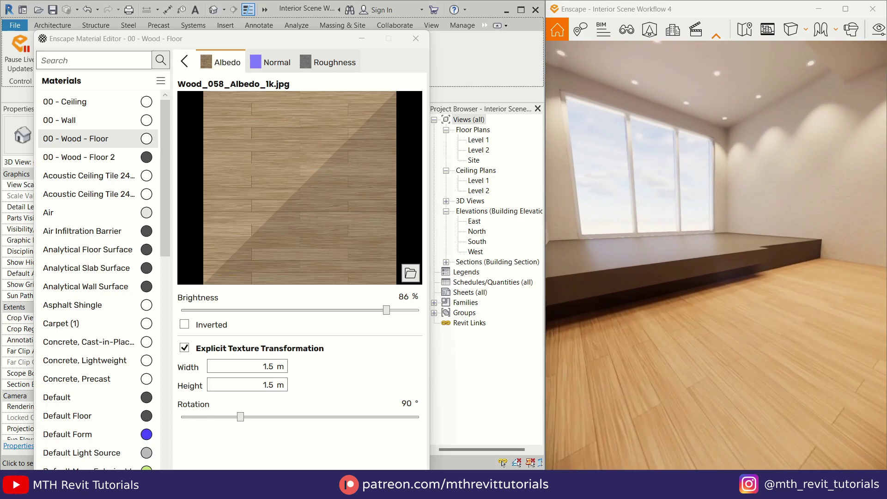
pyautogui.moveTo(387, 311); pyautogui.dragTo(392, 318)
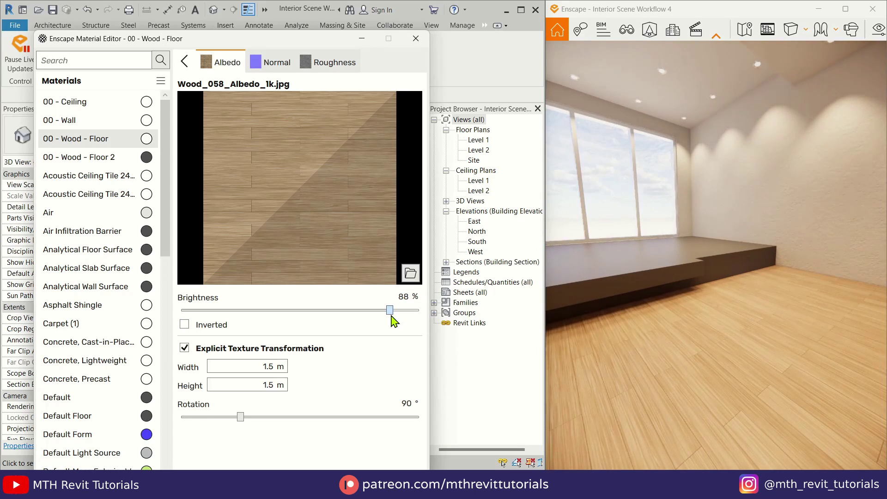
# Step: Replace the 00 - Wood - Floor 2 material of the raised platform with Wood 58 from the Enscape wood materials
pyautogui.moveTo(764, 359); pyautogui.dragTo(707, 393)
pyautogui.press('w')
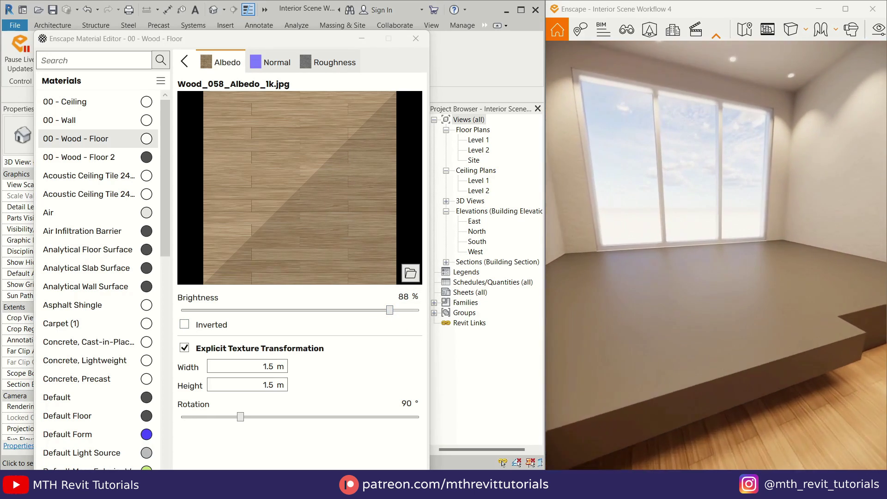
pyautogui.rightClick(150, 159)
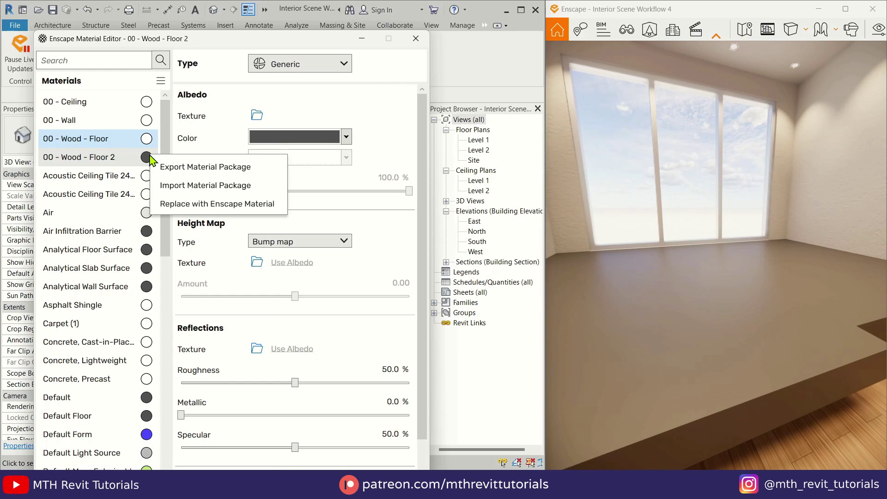
pyautogui.click(217, 204)
pyautogui.click(74, 391)
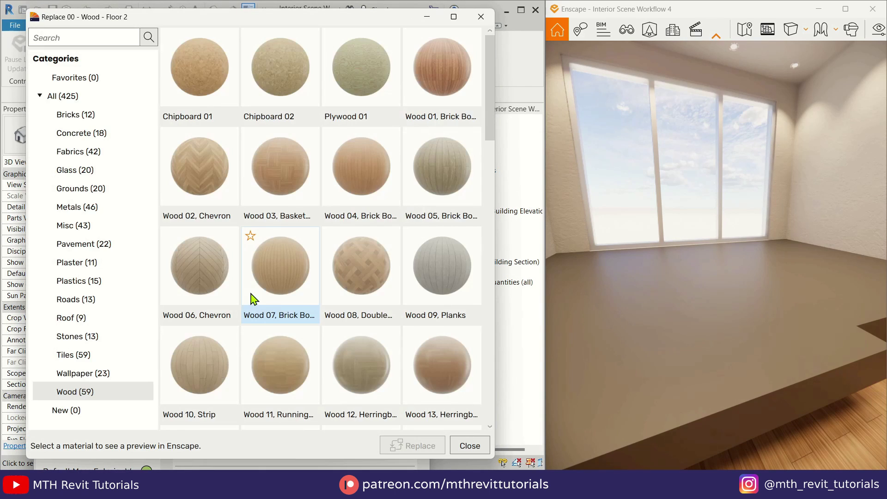
pyautogui.scroll(-10, 274, 254)
pyautogui.click(370, 346)
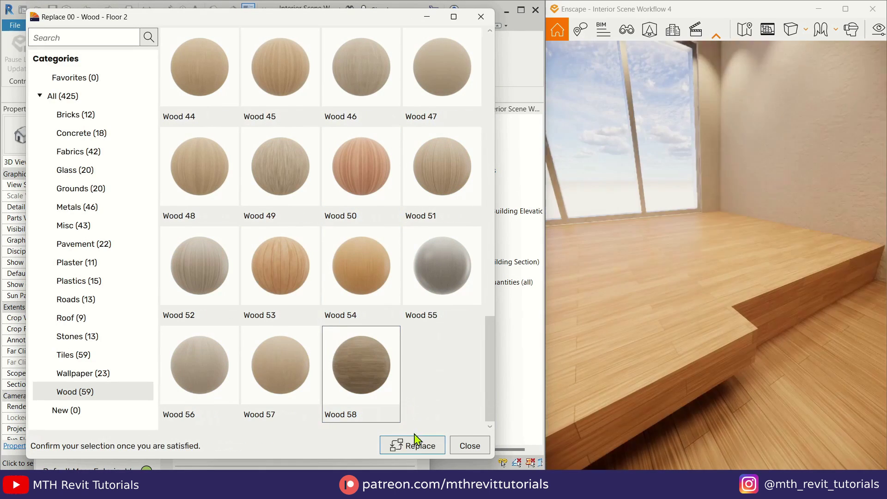
pyautogui.click(416, 446)
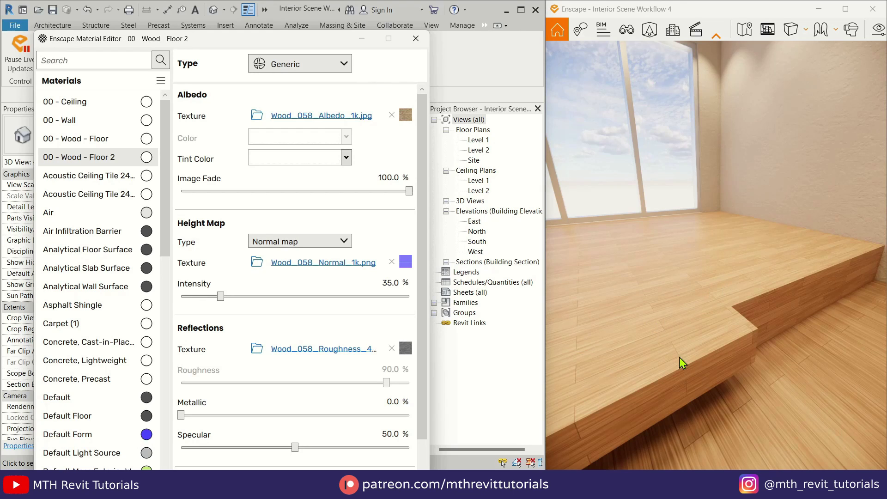
# Step: Set the platform's albedo texture to 84% brightness and 1.5 m width and height, and close the material editor
pyautogui.moveTo(680, 357); pyautogui.dragTo(642, 326)
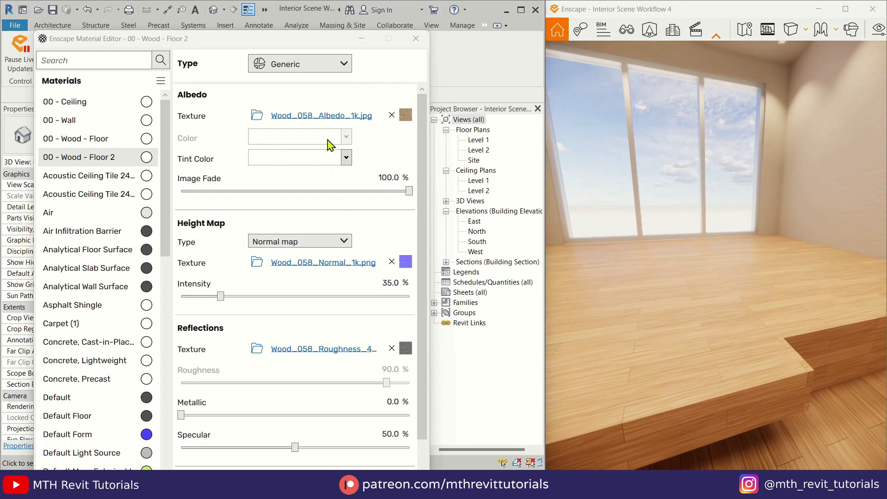
pyautogui.click(324, 116)
pyautogui.moveTo(419, 311); pyautogui.dragTo(379, 328)
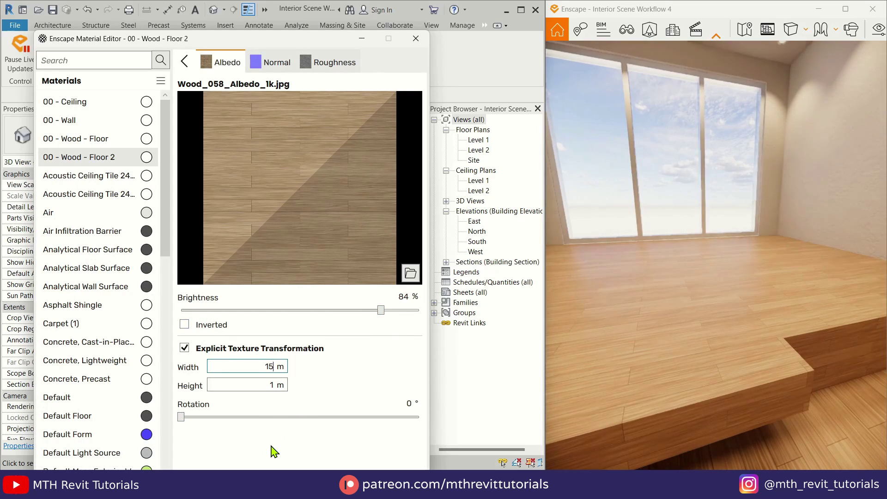
pyautogui.click(270, 385)
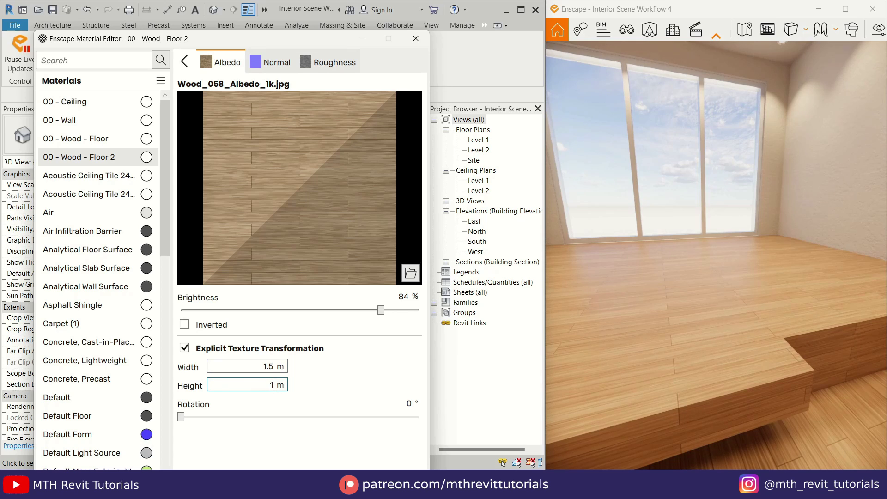
pyautogui.write('15')
pyautogui.press('Return')
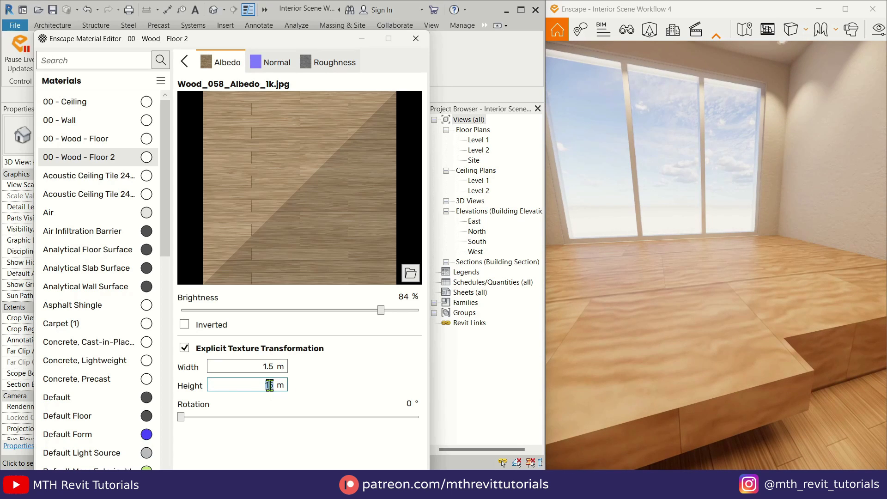
pyautogui.write('.')
pyautogui.press('Return')
pyautogui.press('s')
pyautogui.moveTo(765, 329); pyautogui.dragTo(765, 296)
pyautogui.click(416, 38)
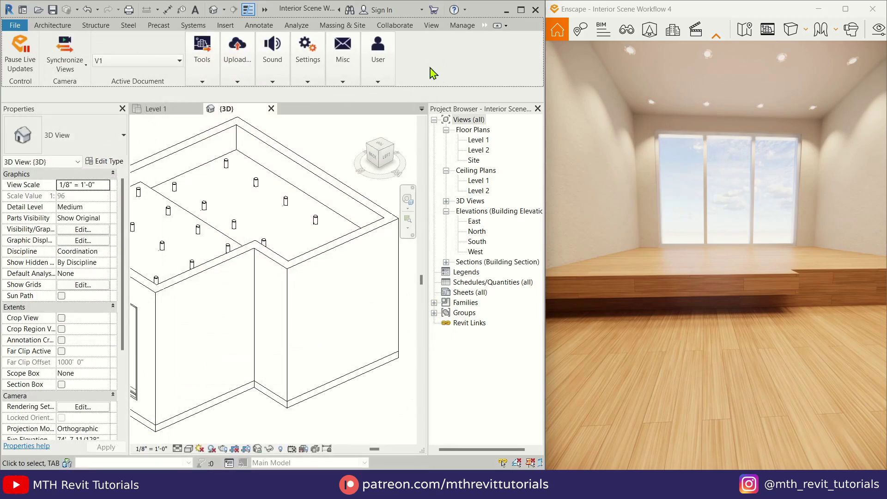
# Step: Maximize the Enscape window and examine the wood finish on the floor and raised platform
pyautogui.doubleClick(706, 6)
pyautogui.doubleClick(636, 55)
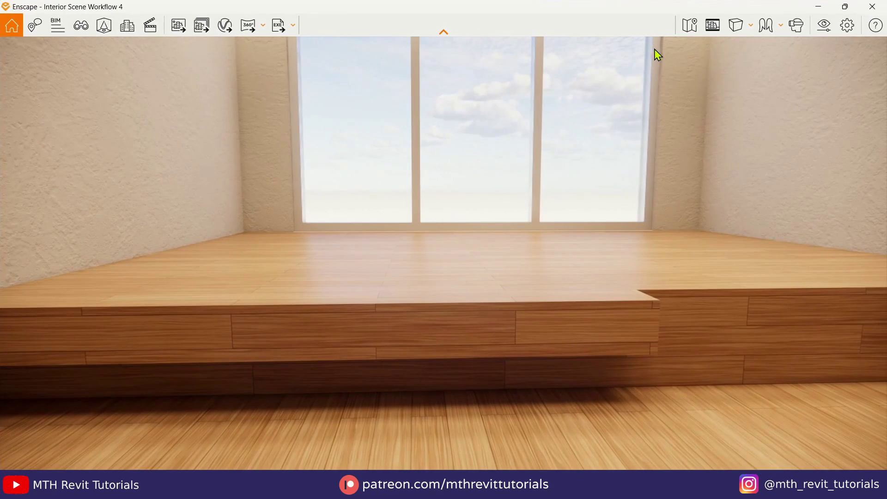
pyautogui.scroll(-3, 521, 258)
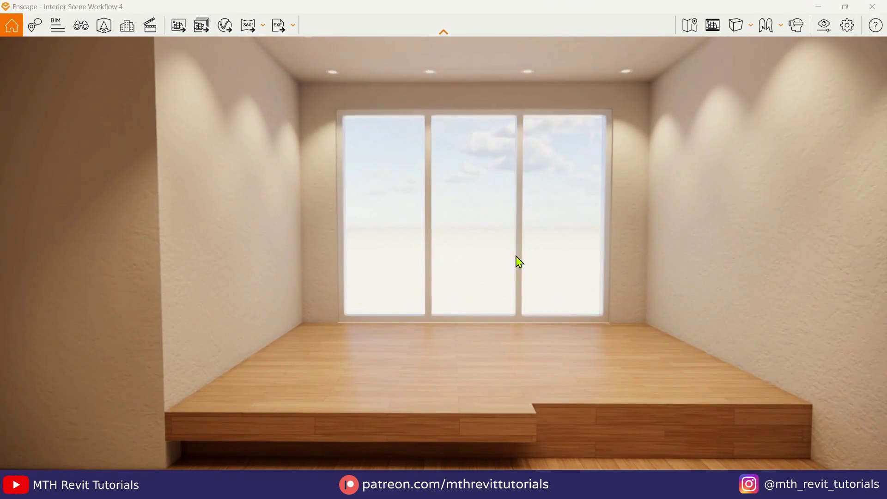
pyautogui.moveTo(386, 279); pyautogui.dragTo(400, 308)
pyautogui.press('w')
pyautogui.press('q')
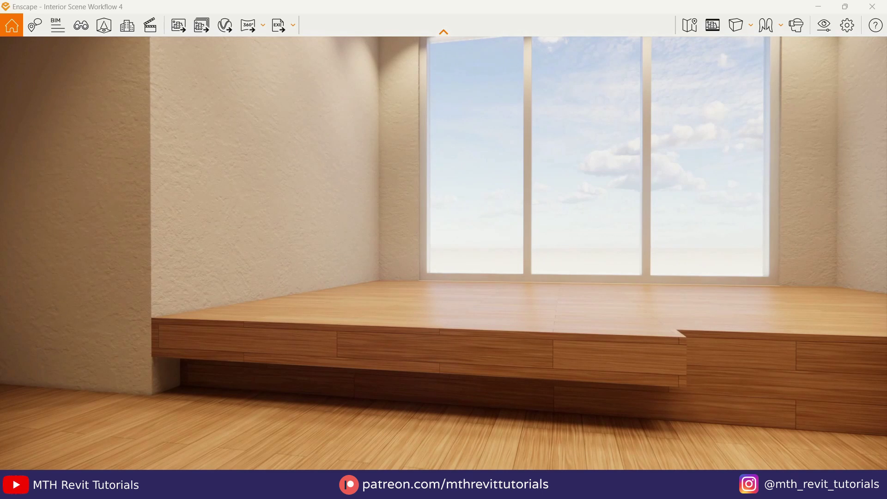
# Step: Switch to Revit, maximize its window and pause Enscape live updates
pyautogui.moveTo(213, 485)
pyautogui.click(233, 446)
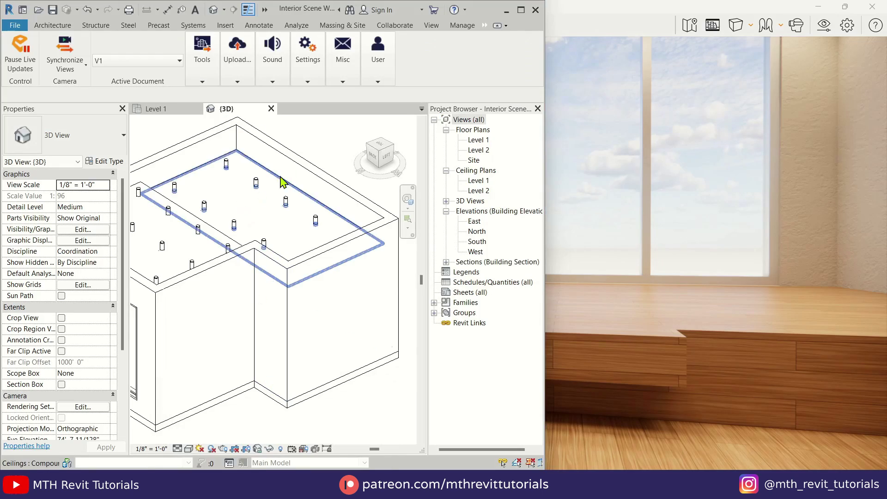
pyautogui.click(521, 10)
pyautogui.click(18, 58)
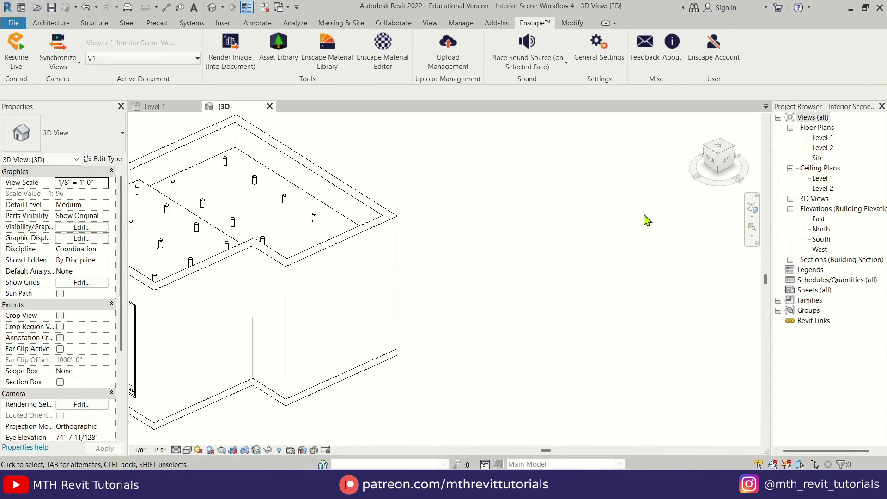
# Step: Create a horizontal section across the lower part of the room in the Level 1 ceiling plan, facing the windows, and open its view
pyautogui.moveTo(514, 262); pyautogui.dragTo(640, 283, button='middle')
pyautogui.click(157, 107)
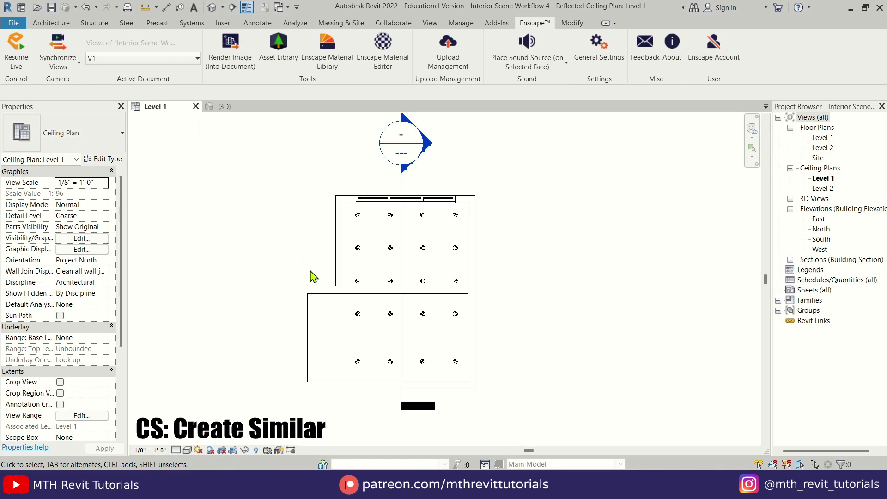
pyautogui.click(400, 194)
pyautogui.press('c')
pyautogui.press('s')
pyautogui.click(498, 319)
pyautogui.press('Escape')
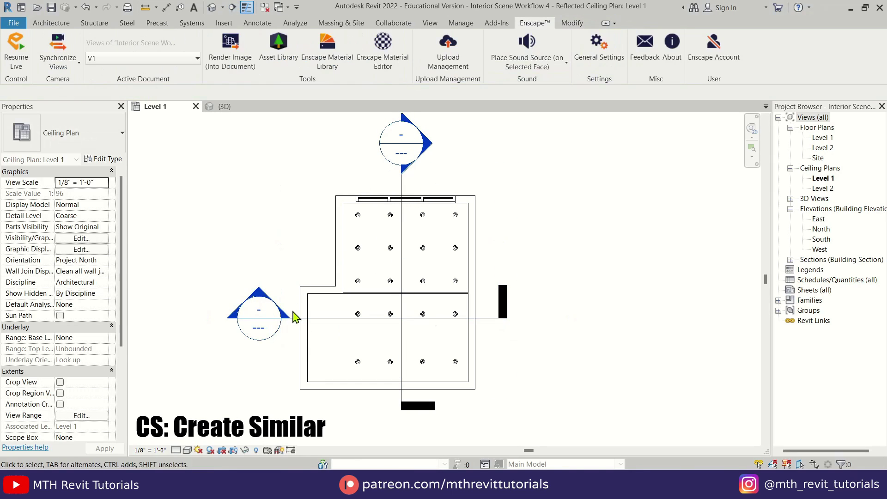
pyautogui.doubleClick(261, 298)
pyautogui.scroll(4, 359, 303)
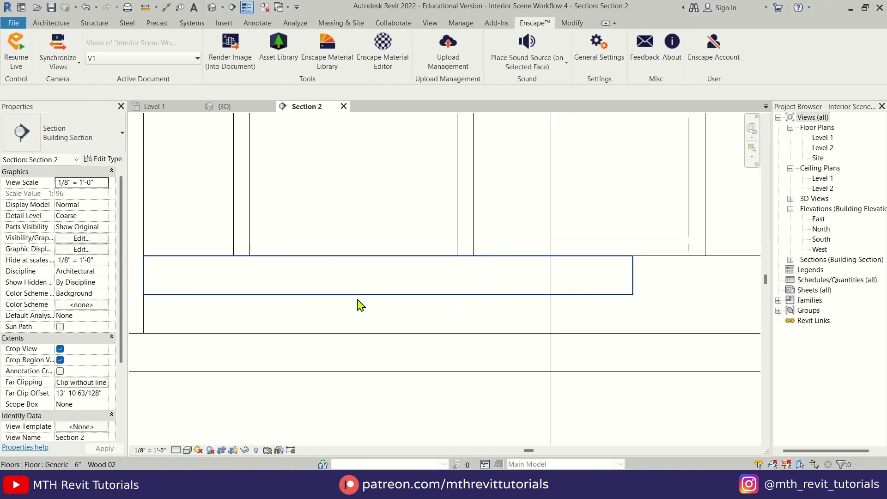
# Step: Load the LED Linear Light family from the Families folder for component placement
pyautogui.click(51, 23)
pyautogui.click(129, 42)
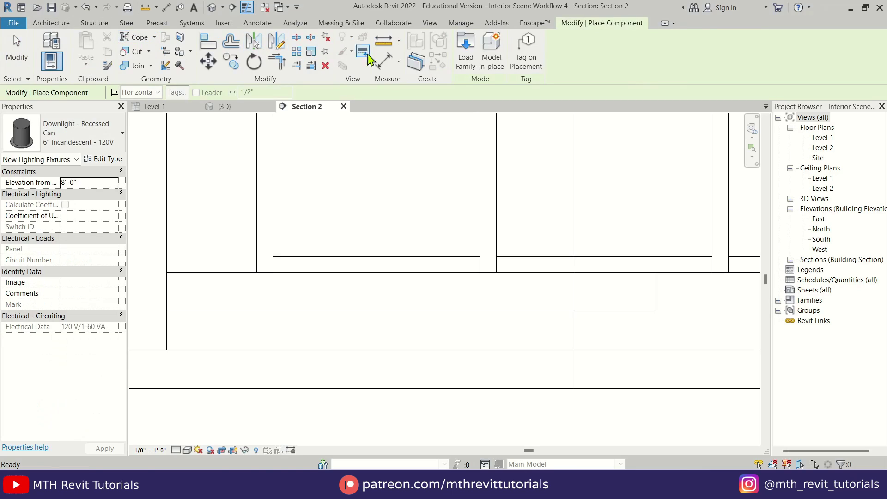
pyautogui.click(464, 67)
pyautogui.doubleClick(409, 190)
pyautogui.doubleClick(331, 190)
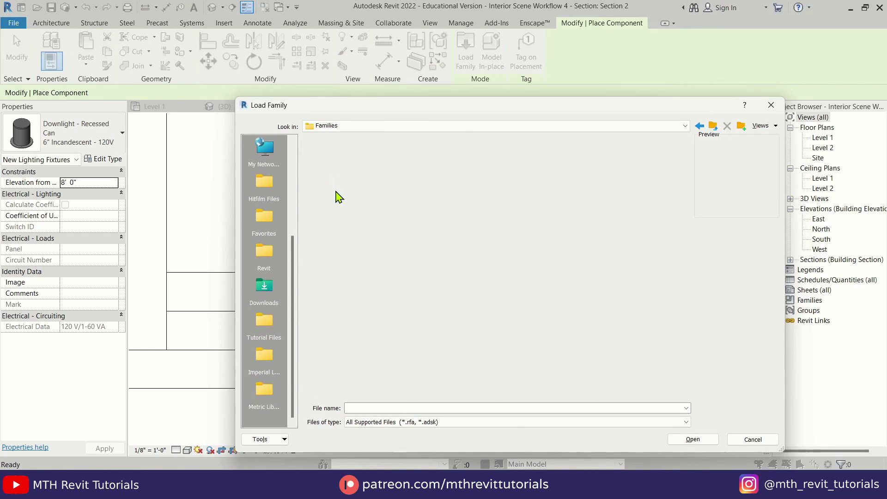
pyautogui.click(340, 196)
pyautogui.doubleClick(340, 197)
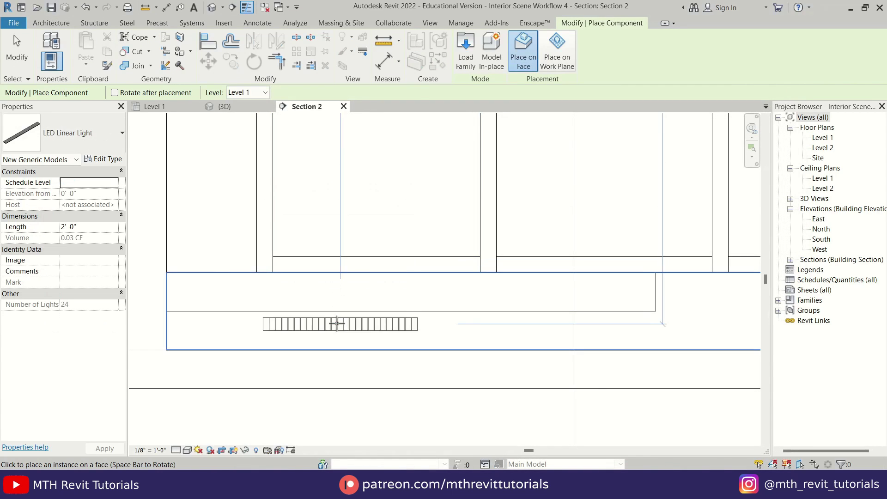
# Step: Place an LED Linear Light on the recessed face below the platform overhang and move it to the overhang's lower-left corner
pyautogui.click(262, 322)
pyautogui.press('Escape')
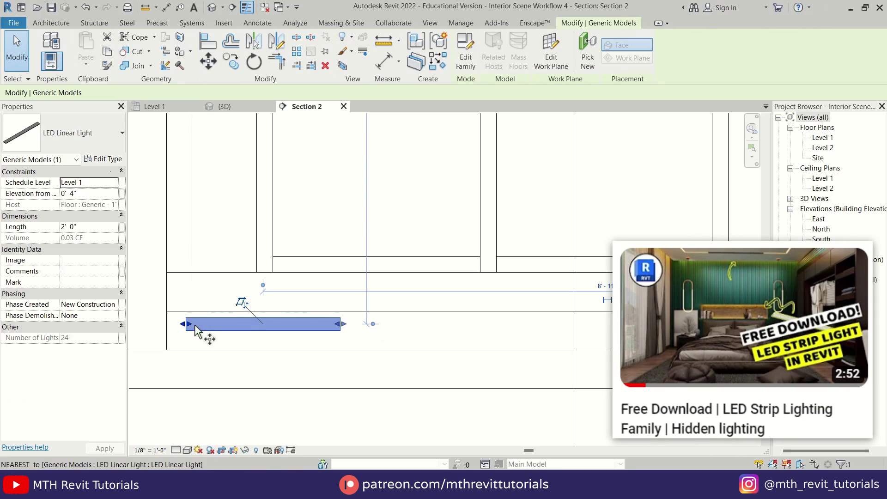
pyautogui.press('m')
pyautogui.press('v')
pyautogui.click(169, 314)
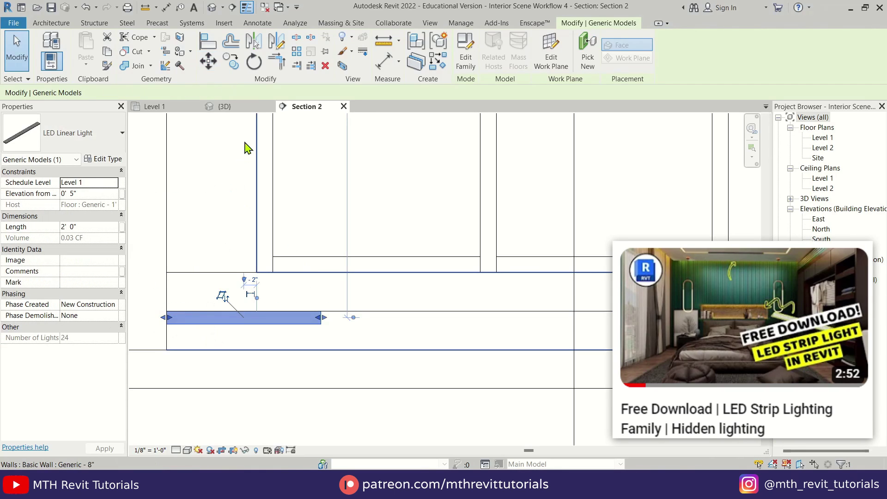
# Step: Copy the LED Linear Light end to end twice along the underside of the platform overhang
pyautogui.press('c')
pyautogui.press('o')
pyautogui.click(291, 311)
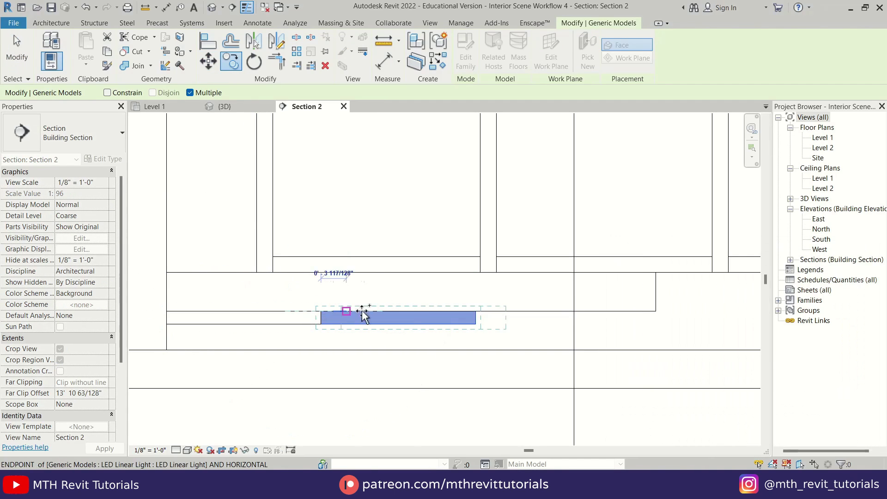
pyautogui.click(629, 318)
pyautogui.press('Escape')
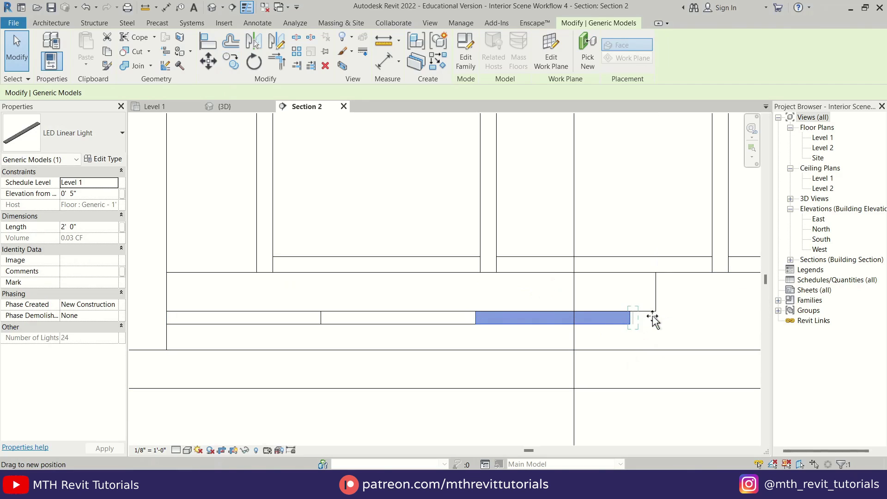
# Step: Stretch the last light under the platform to about 2' 4" long, almost to the overhang's right end
pyautogui.moveTo(653, 319)
pyautogui.mouseDown()
pyautogui.moveTo(664, 317)
pyautogui.moveTo(656, 319)
pyautogui.mouseUp()
pyautogui.scroll(5, 656, 324)
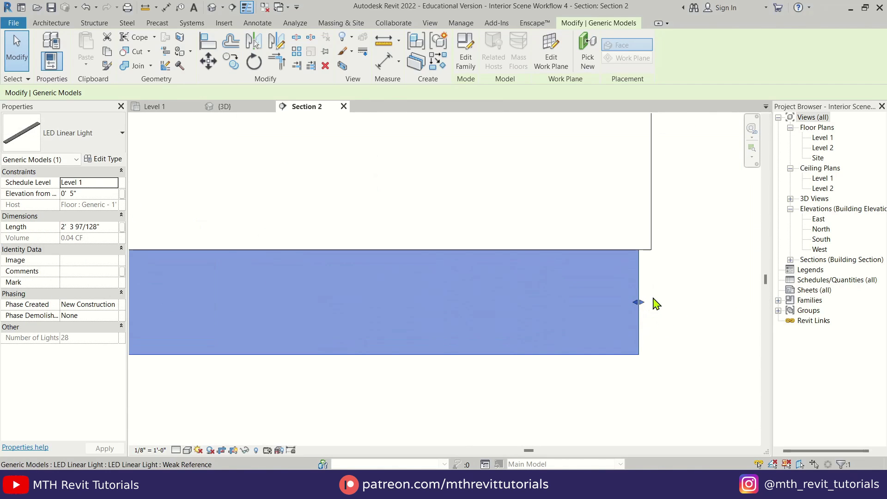
pyautogui.click(652, 301)
pyautogui.scroll(-4, 604, 323)
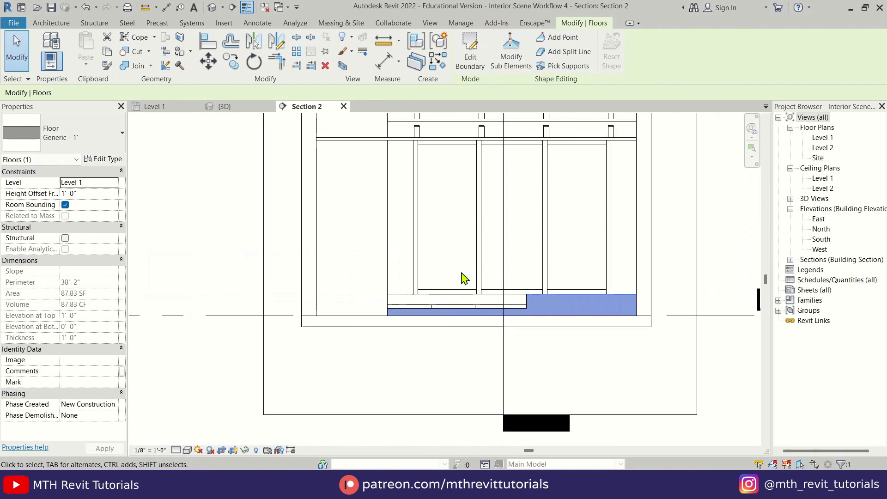
pyautogui.press('Escape')
pyautogui.moveTo(381, 216); pyautogui.dragTo(366, 316, button='middle')
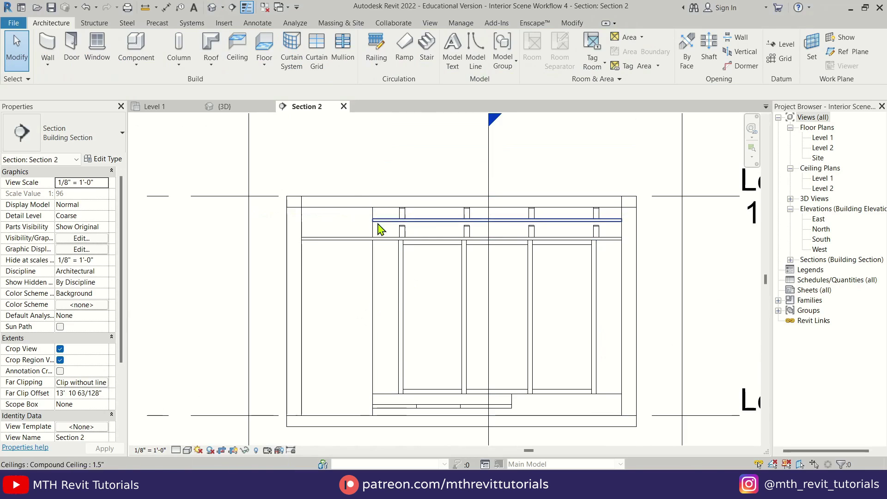
# Step: In the Level 1 ceiling plan, move the horizontal section up into the platform area, flip it toward the door and open its view
pyautogui.click(187, 107)
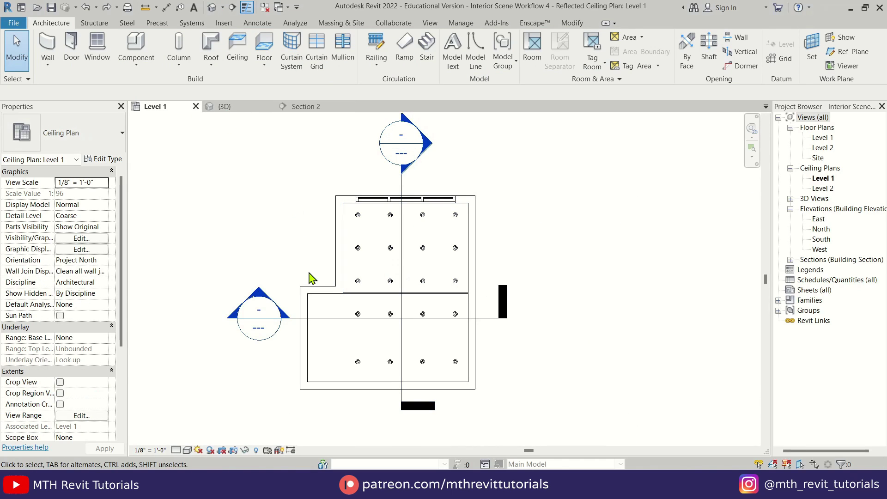
pyautogui.moveTo(326, 329); pyautogui.dragTo(327, 276)
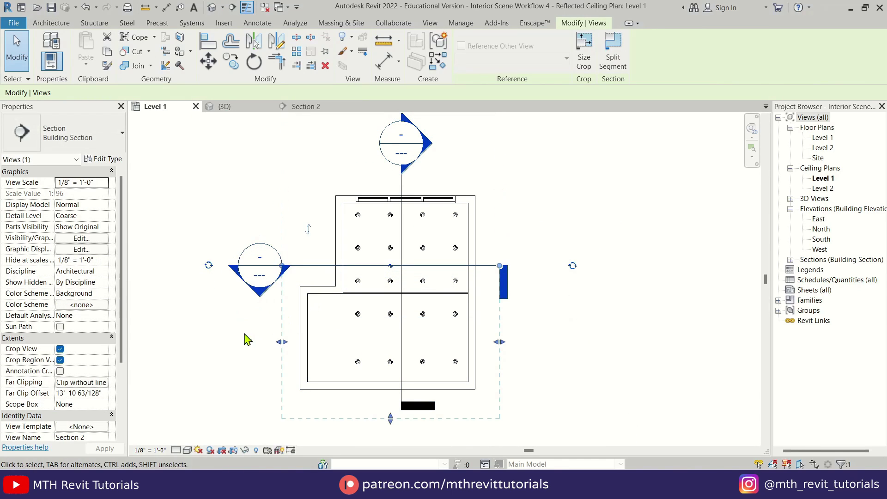
pyautogui.click(239, 333)
pyautogui.doubleClick(262, 296)
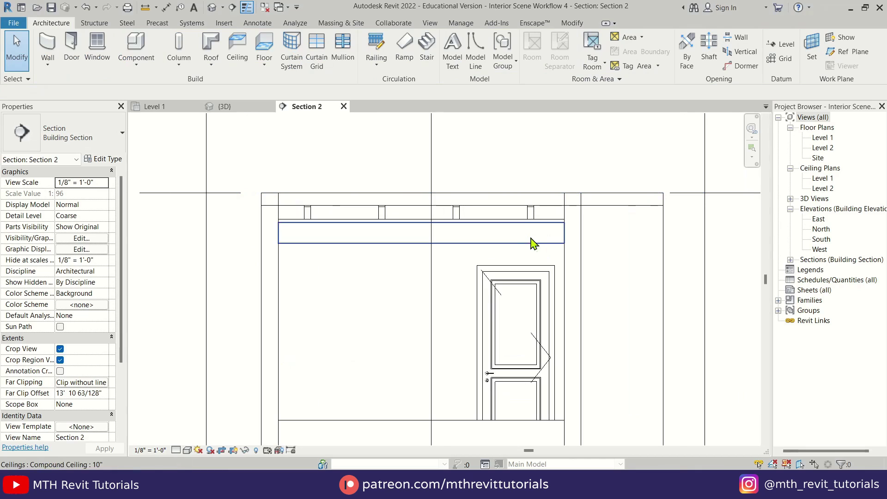
# Step: Place an LED Linear Light on the face of the 10" dropped ceiling, near its left end
pyautogui.scroll(3, 360, 185)
pyautogui.moveTo(361, 182); pyautogui.dragTo(341, 219, button='middle')
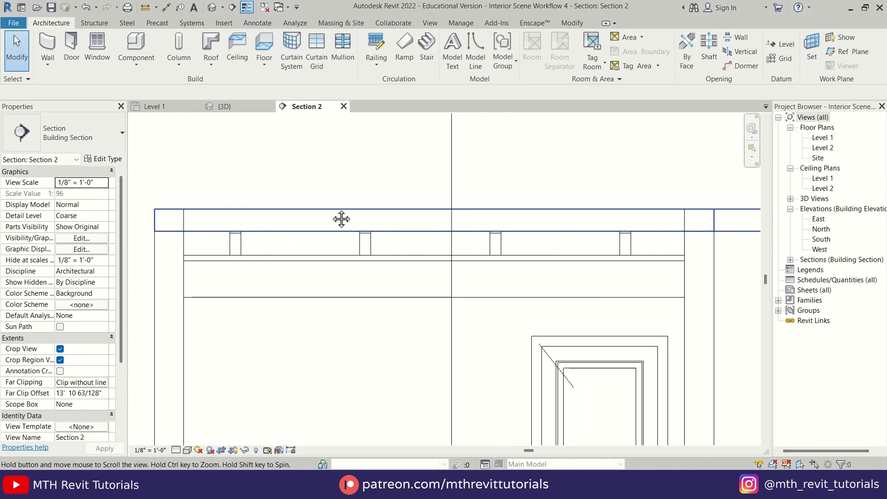
pyautogui.click(136, 43)
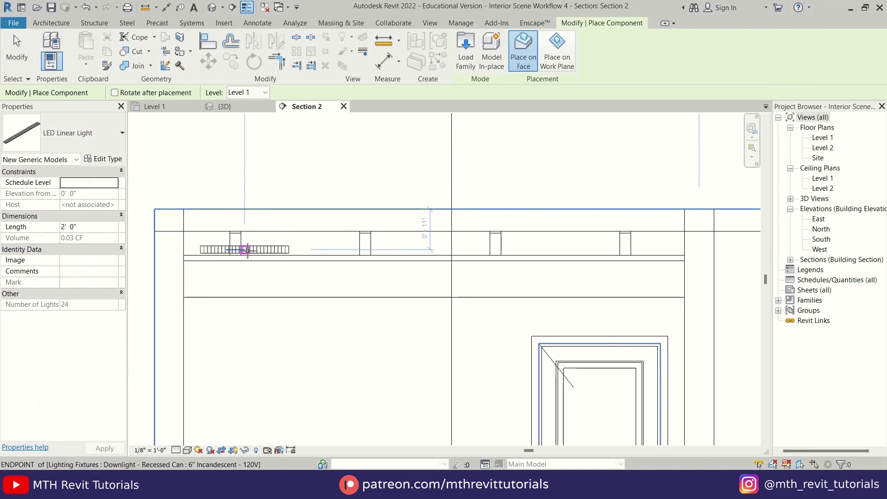
pyautogui.click(212, 273)
pyautogui.press('Escape')
pyautogui.press('Escape')
pyautogui.click(212, 275)
# Step: Move the new LED Linear Light so its upper-left corner meets the upper-left corner of the dropped ceiling face
pyautogui.scroll(3, 186, 266)
pyautogui.press('m')
pyautogui.press('v')
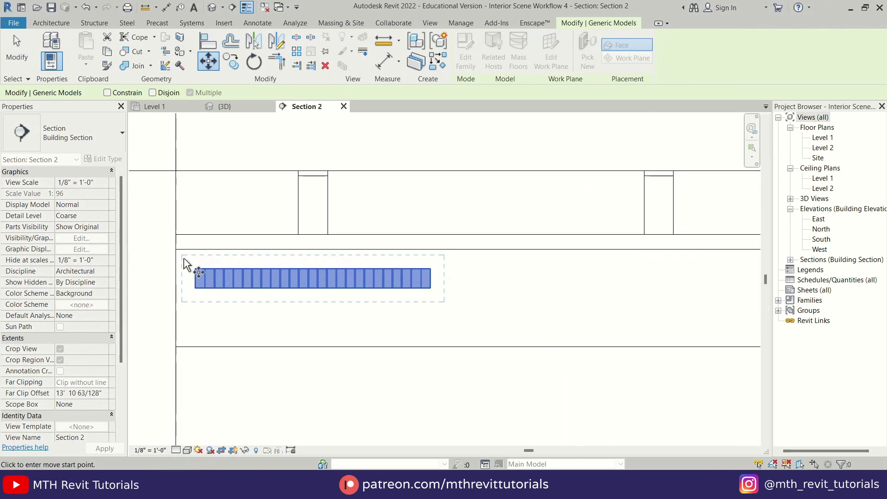
pyautogui.click(195, 268)
pyautogui.click(176, 249)
pyautogui.scroll(-3, 185, 280)
pyautogui.press('Escape')
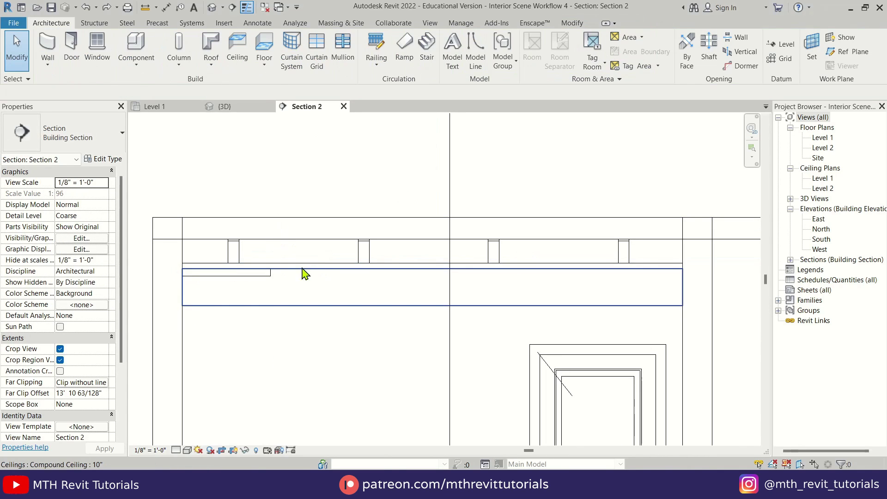
# Step: Copy the ceiling LED light end to end four times along the top edge of the dropped ceiling face
pyautogui.click(258, 277)
pyautogui.press('c')
pyautogui.click(183, 269)
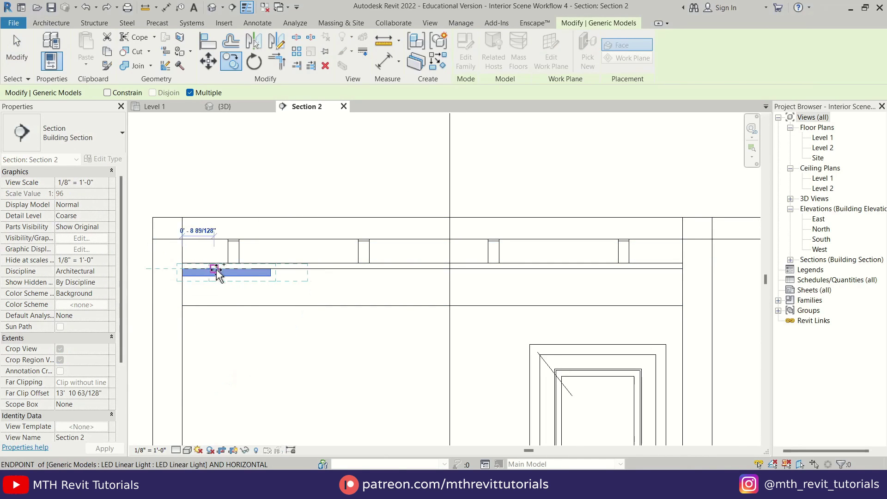
pyautogui.click(271, 269)
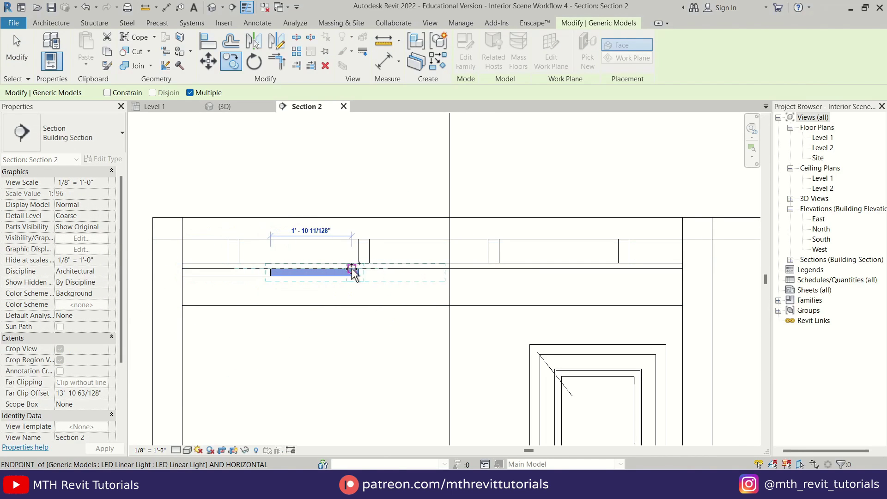
pyautogui.click(448, 270)
pyautogui.click(534, 268)
pyautogui.press('Escape')
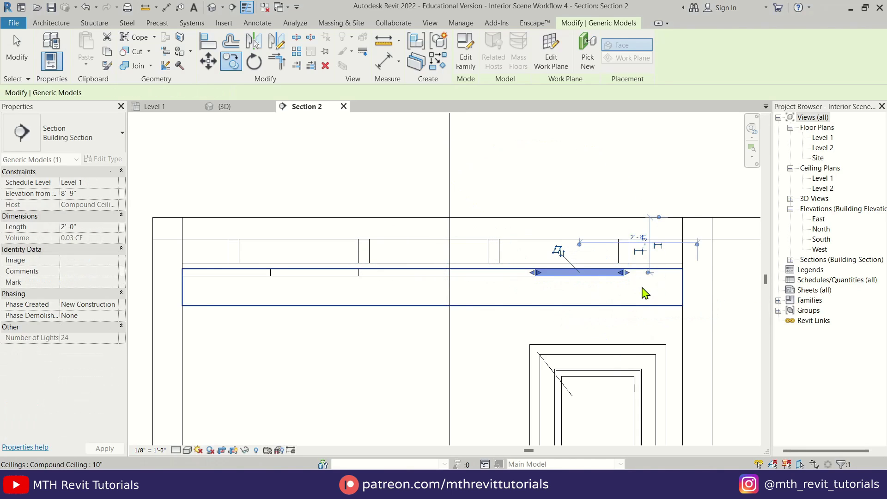
# Step: Stretch the last ceiling LED light to the right wall, making it 3' 4" long
pyautogui.moveTo(683, 283); pyautogui.dragTo(683, 282)
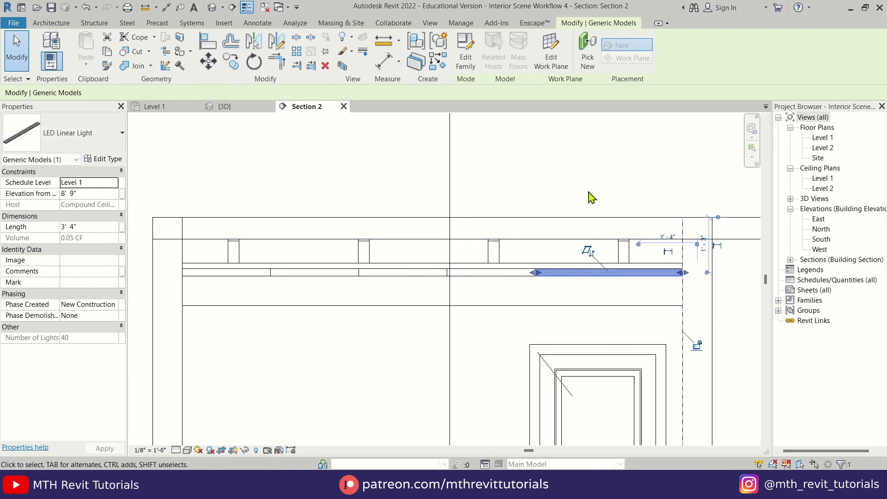
pyautogui.click(590, 199)
pyautogui.scroll(-3, 539, 223)
# Step: Open the default 3D view, orbit to the window side and resume Enscape live updates
pyautogui.click(211, 7)
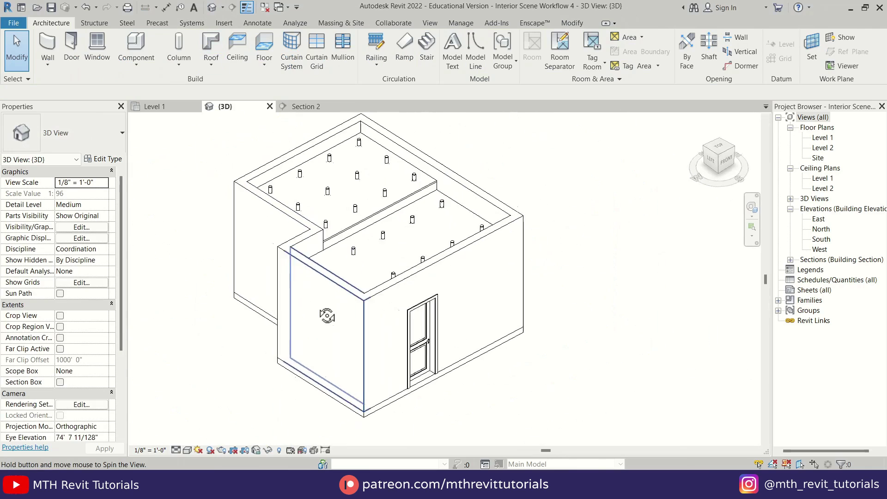
pyautogui.keyDown('shift'); pyautogui.moveTo(462, 324); pyautogui.dragTo(547, 30, button='middle'); pyautogui.keyUp('shift')
pyautogui.click(536, 23)
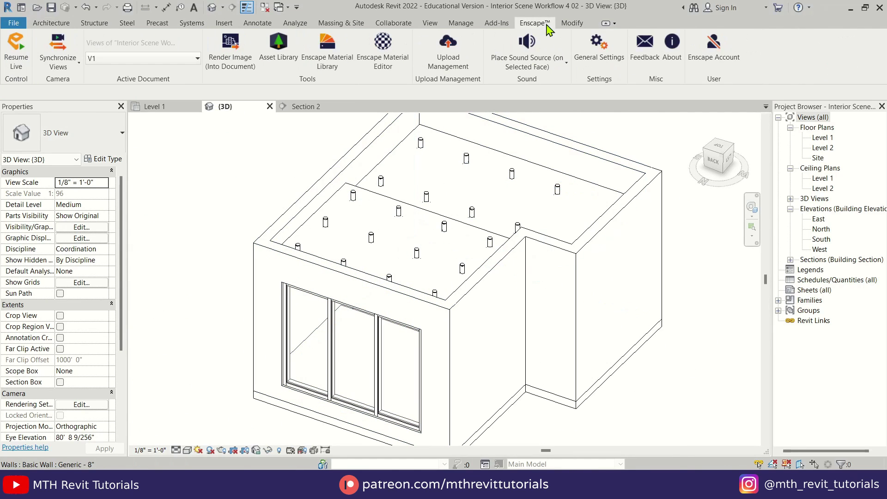
pyautogui.click(15, 58)
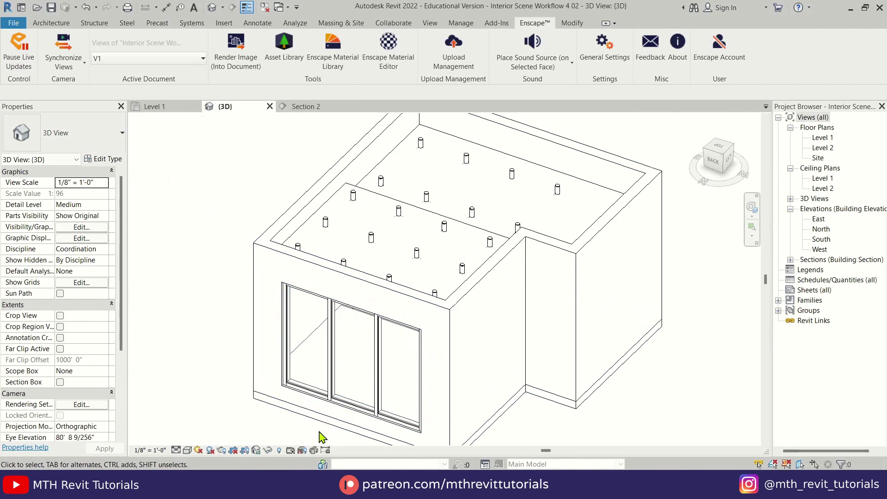
# Step: Switch to the Enscape window and move around the room to examine the new LED lighting
pyautogui.moveTo(276, 484)
pyautogui.click(339, 425)
pyautogui.moveTo(444, 277); pyautogui.dragTo(445, 336)
pyautogui.press('e')
pyautogui.press('s')
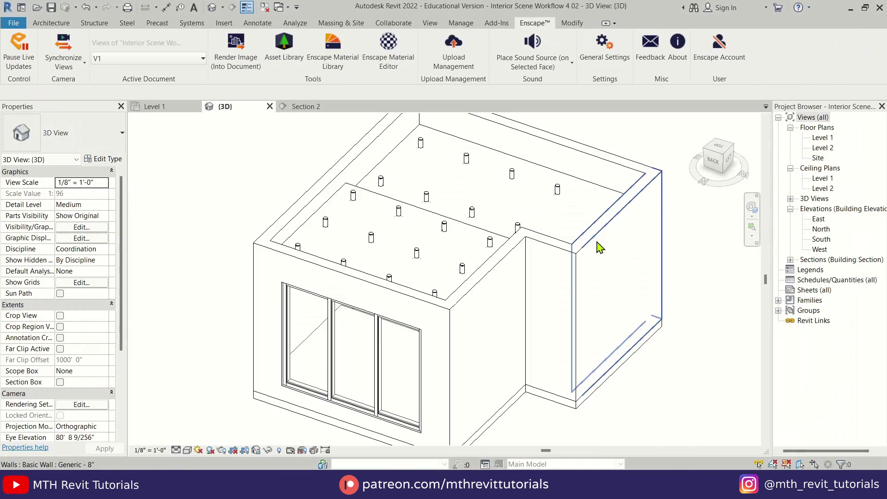
# Step: Pause Enscape live updates in Revit and open the Level 1 floor plan
pyautogui.click(27, 68)
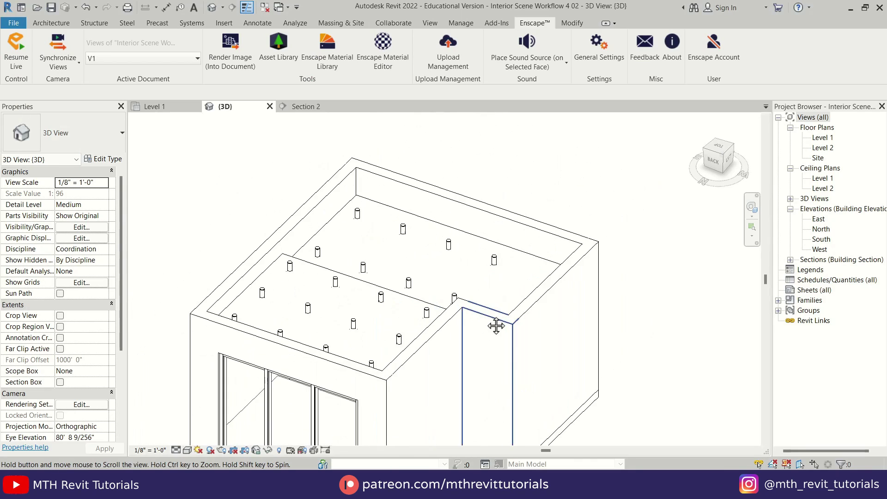
pyautogui.doubleClick(818, 139)
pyautogui.scroll(5, 482, 251)
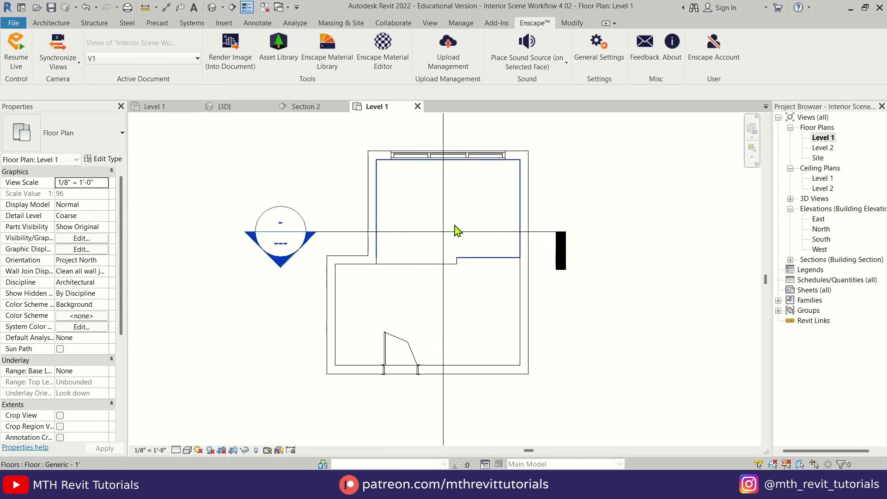
# Step: Move the horizontal section below the platform, flip it to face the windows and lengthen its line at both ends
pyautogui.click(474, 323)
pyautogui.click(326, 280)
pyautogui.click(319, 212)
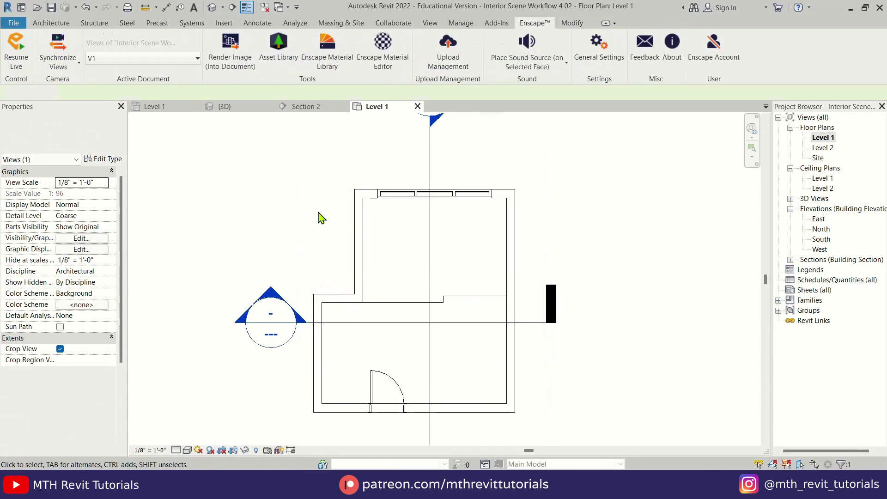
pyautogui.click(542, 323)
pyautogui.moveTo(547, 323); pyautogui.dragTo(572, 323)
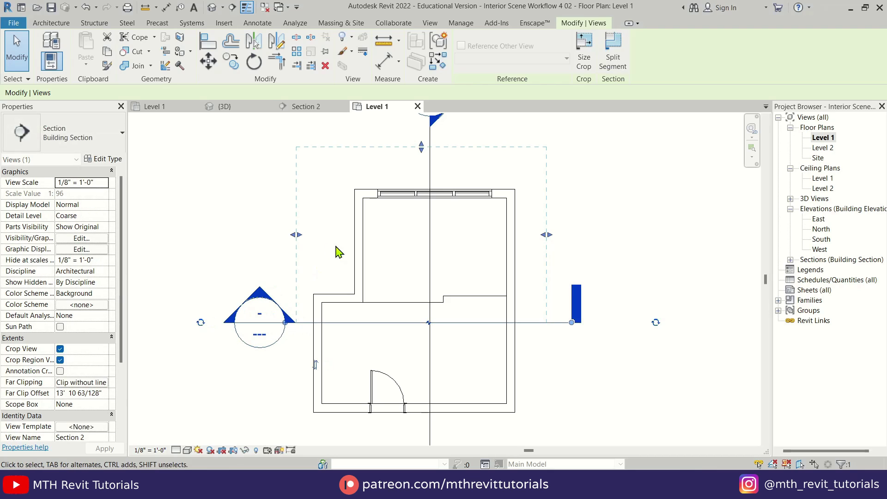
pyautogui.click(329, 215)
# Step: Search the Enscape Asset Library for "vase" and choose Vase 031 for placement
pyautogui.scroll(1, 460, 239)
pyautogui.moveTo(459, 239); pyautogui.dragTo(461, 330, button='middle')
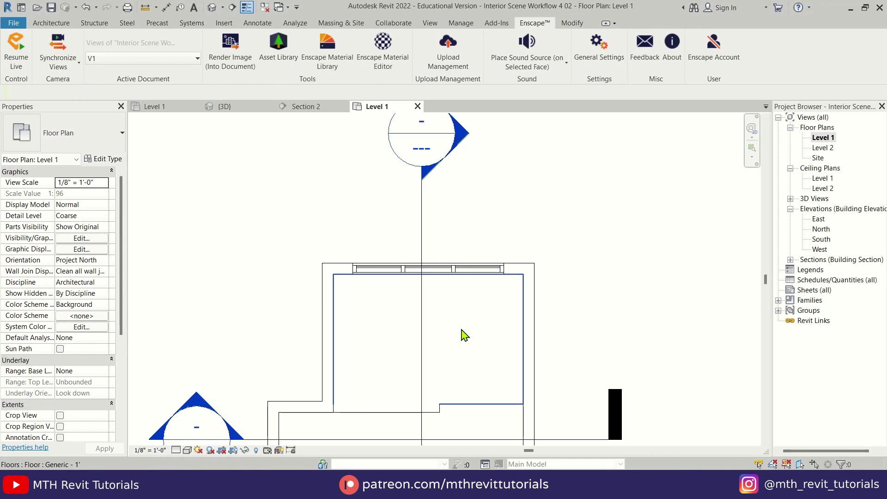
pyautogui.click(285, 59)
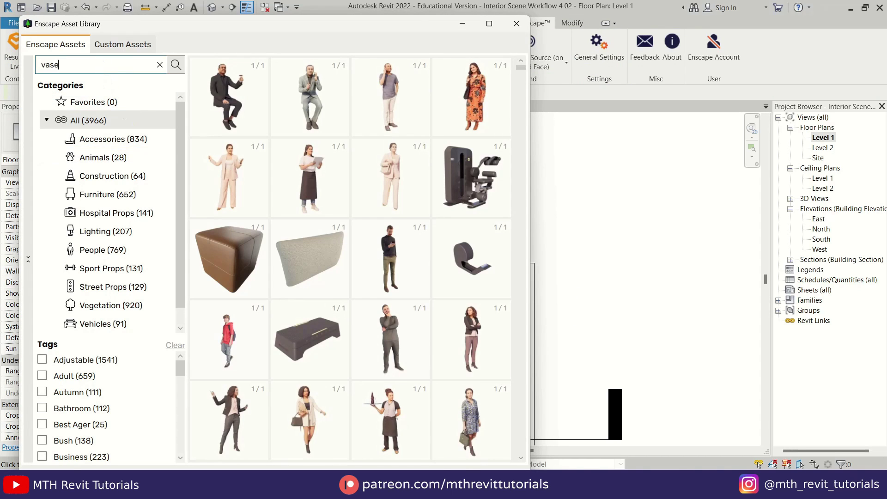
pyautogui.write('vase')
pyautogui.press('Return')
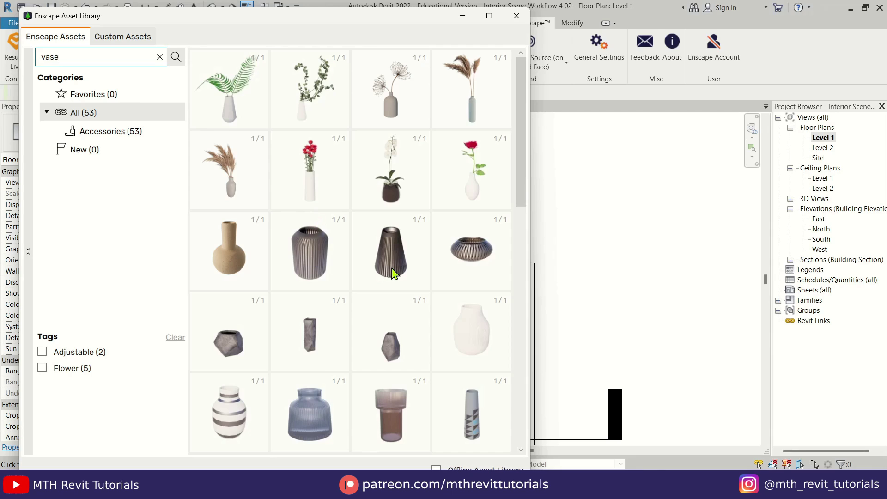
pyautogui.scroll(-5, 393, 273)
pyautogui.click(396, 265)
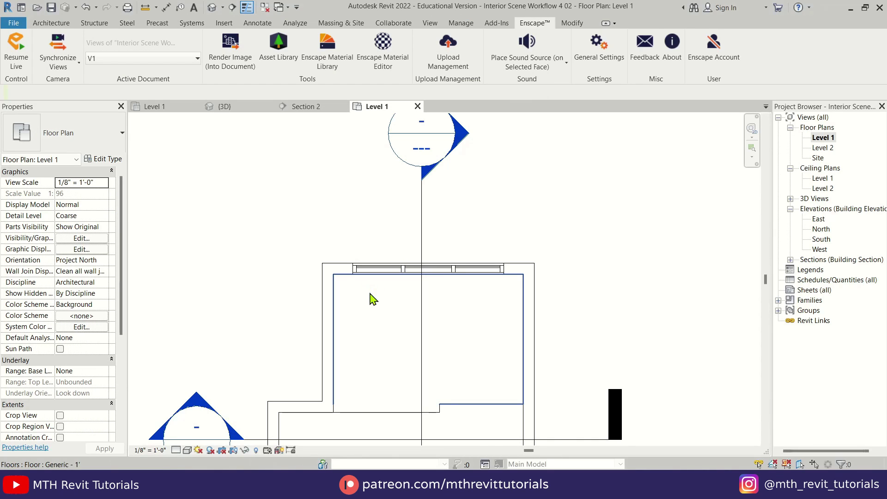
# Step: Place Vase 031 on the platform near the room's upper-left corner and end the placement
pyautogui.scroll(5, 353, 294)
pyautogui.click(328, 262)
pyautogui.rightClick(400, 270)
pyautogui.click(410, 280)
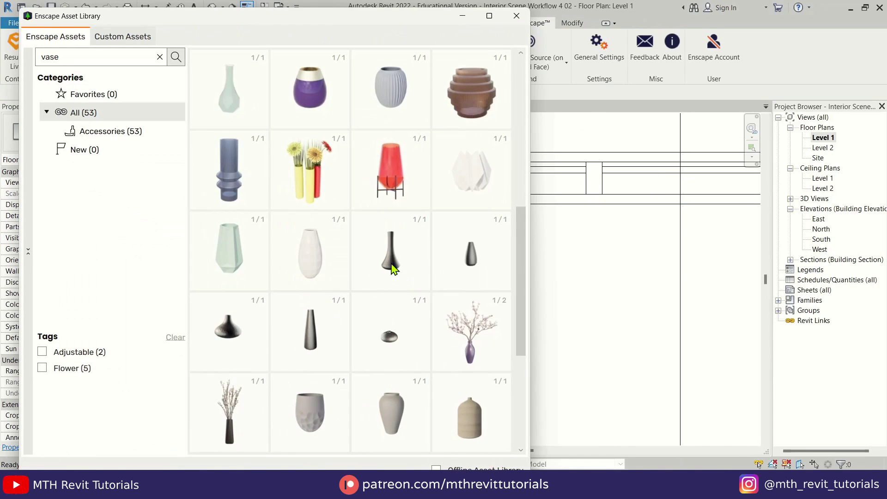
# Step: Choose Vase 034 from the Enscape vase assets and place it directly below Vase 031 in plan
pyautogui.click(248, 341)
pyautogui.click(327, 317)
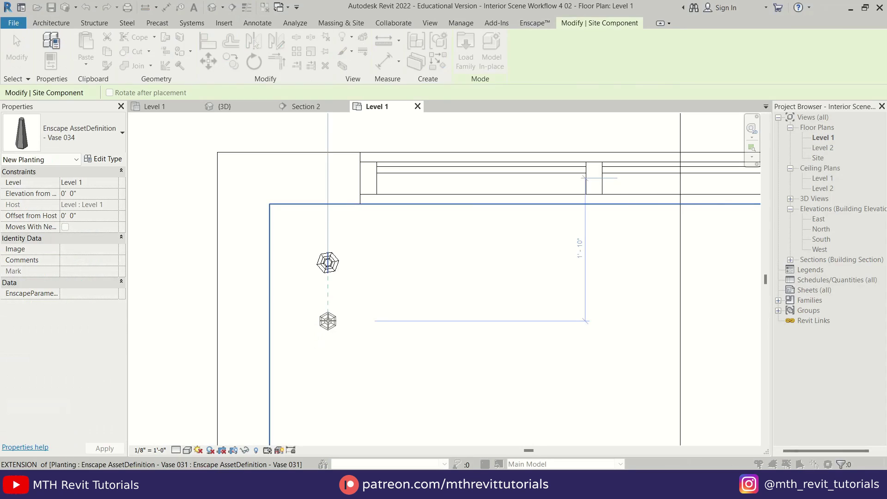
pyautogui.press('Escape')
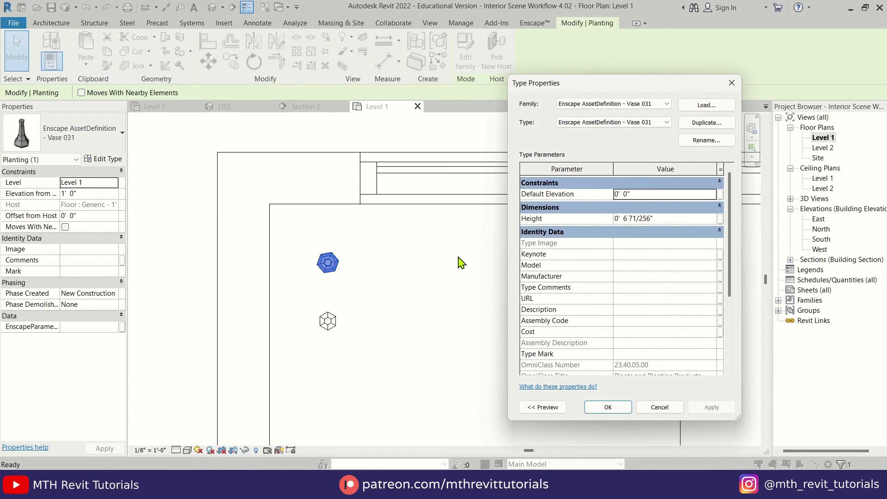
# Step: Set the Vase 031 type height to 2' 0" and move both vases farther from the room's upper-left corner
pyautogui.click(705, 408)
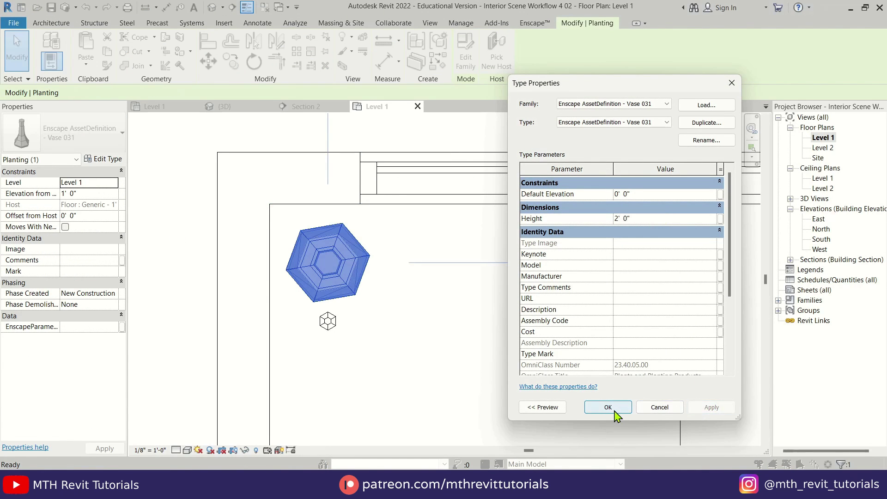
pyautogui.click(612, 409)
pyautogui.scroll(-1, 384, 271)
pyautogui.scroll(-1, 379, 305)
pyautogui.moveTo(340, 263); pyautogui.dragTo(350, 343)
pyautogui.scroll(2, 350, 309)
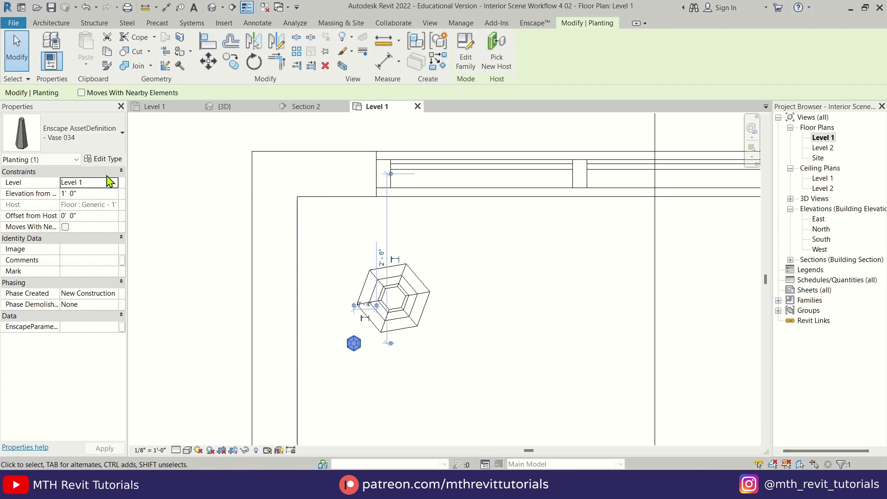
# Step: Set the Vase 034 type height to 1' 6"
pyautogui.click(102, 159)
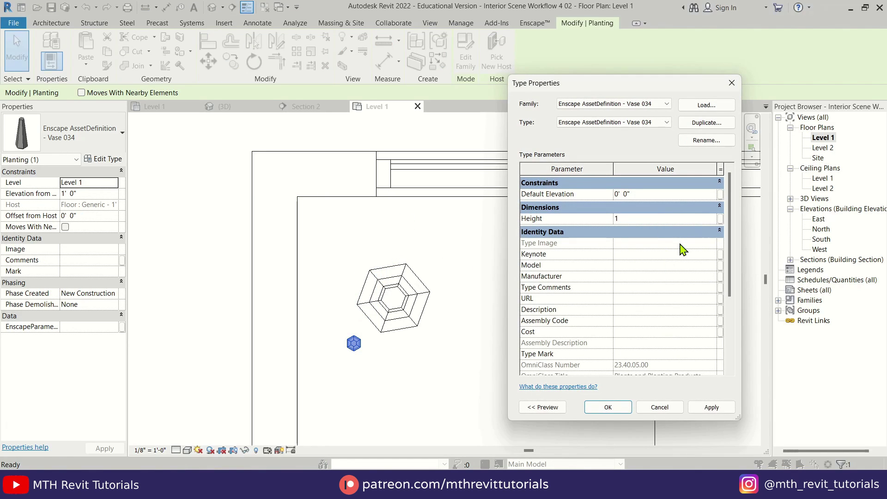
pyautogui.write('1\'6"')
pyautogui.click(605, 407)
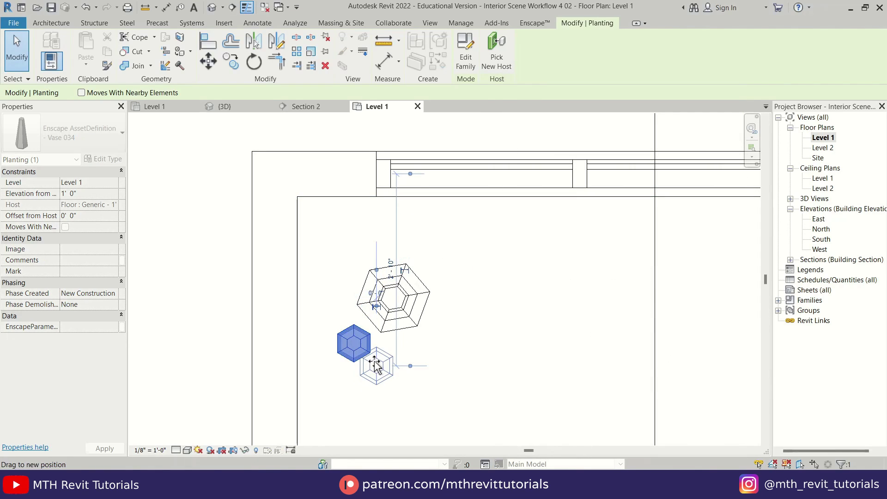
# Step: Copy Vase 034 to make a second small vase beside it and adjust the spacing between the three vases in plan
pyautogui.click(230, 62)
pyautogui.click(377, 365)
pyautogui.click(337, 334)
pyautogui.click(410, 325)
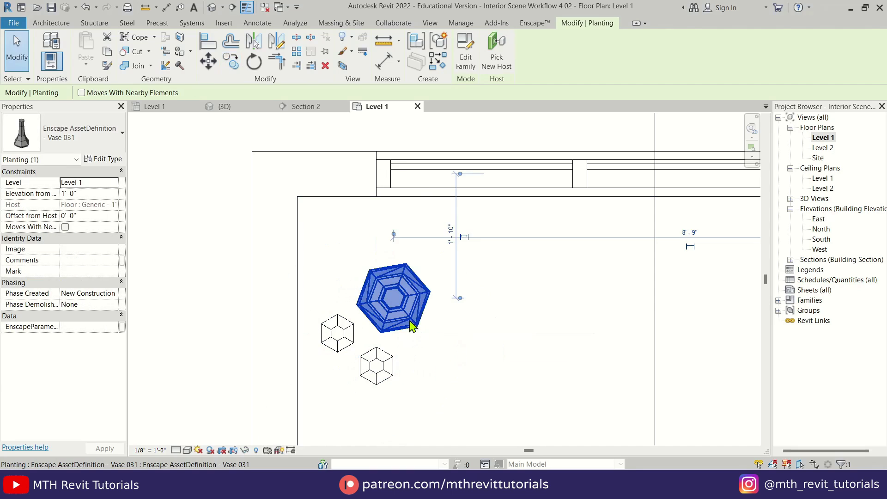
pyautogui.press('Down')
pyautogui.press('Escape')
# Step: Search the Enscape assets for "bed" and choose Bed 003 248 x 281 cm for placement
pyautogui.scroll(-1, 297, 301)
pyautogui.scroll(-5, 297, 303)
pyautogui.moveTo(482, 315); pyautogui.dragTo(452, 334, button='middle')
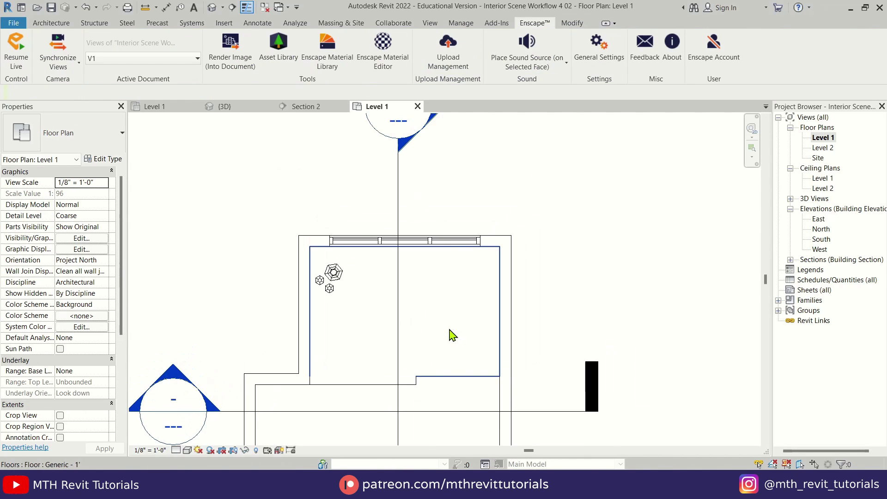
pyautogui.moveTo(276, 485)
pyautogui.click(396, 425)
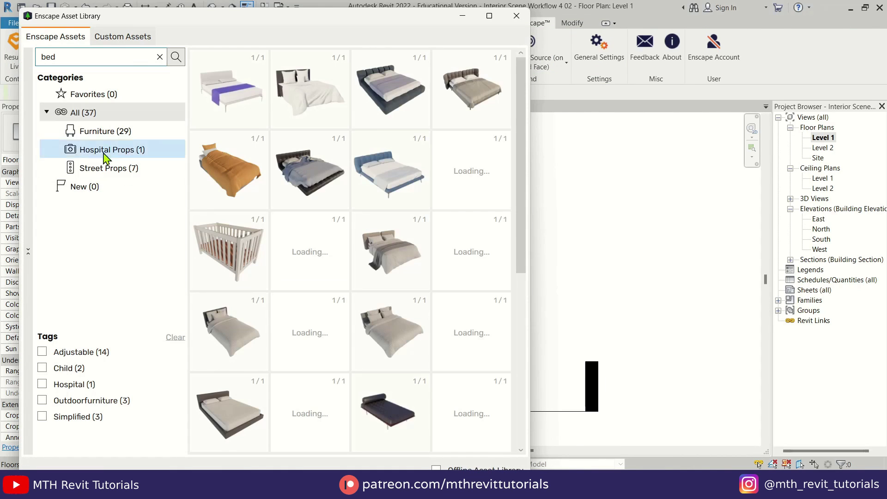
pyautogui.scroll(-1, 430, 296)
pyautogui.scroll(1, 412, 147)
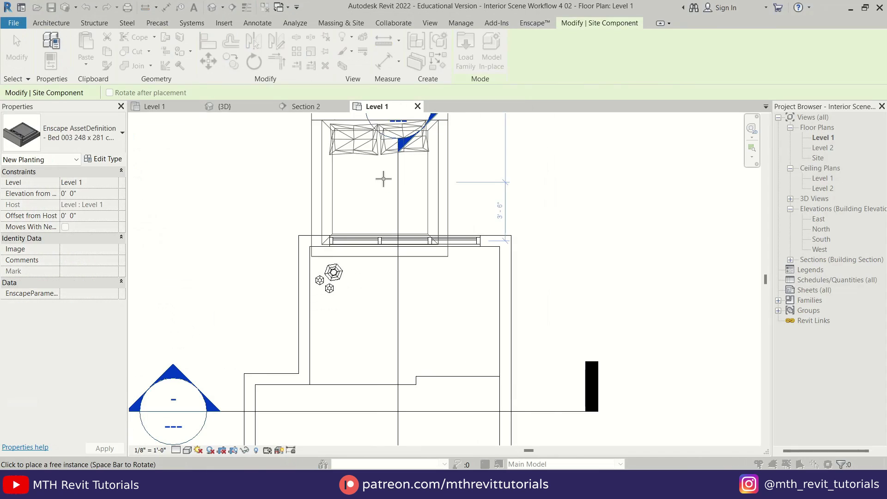
# Step: Place Bed 003 on the platform with its headboard facing the room's right-hand wall in plan, and end the placement
pyautogui.moveTo(418, 316); pyautogui.dragTo(426, 279, button='middle')
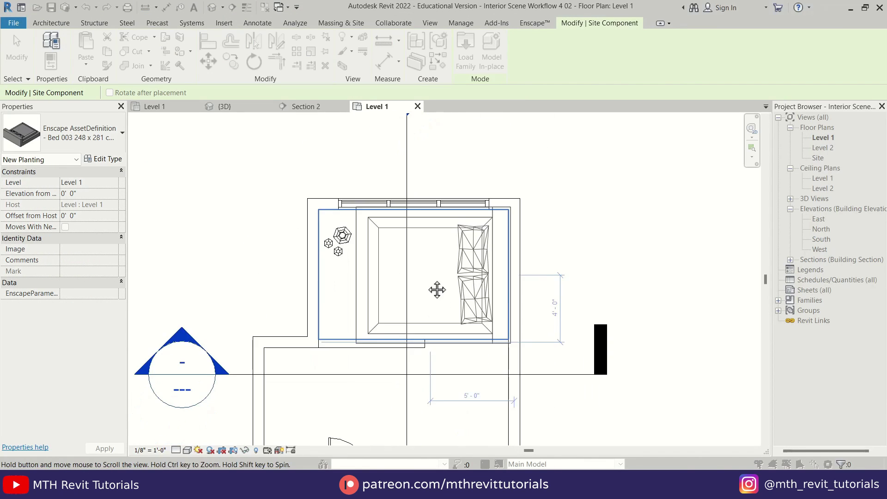
pyautogui.scroll(5, 427, 280)
pyautogui.scroll(-4, 431, 280)
pyautogui.click(427, 280)
pyautogui.press('Escape')
pyautogui.press('Escape')
# Step: Check the bed's type properties and its size against the room in plan
pyautogui.click(480, 198)
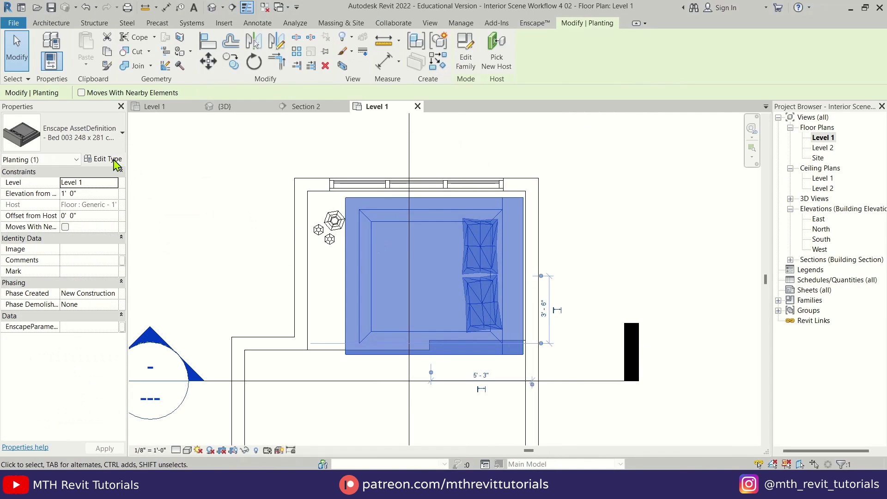
pyautogui.click(114, 160)
pyautogui.press('Escape')
pyautogui.press('d')
pyautogui.press('i')
pyautogui.scroll(3, 366, 206)
pyautogui.press('Escape')
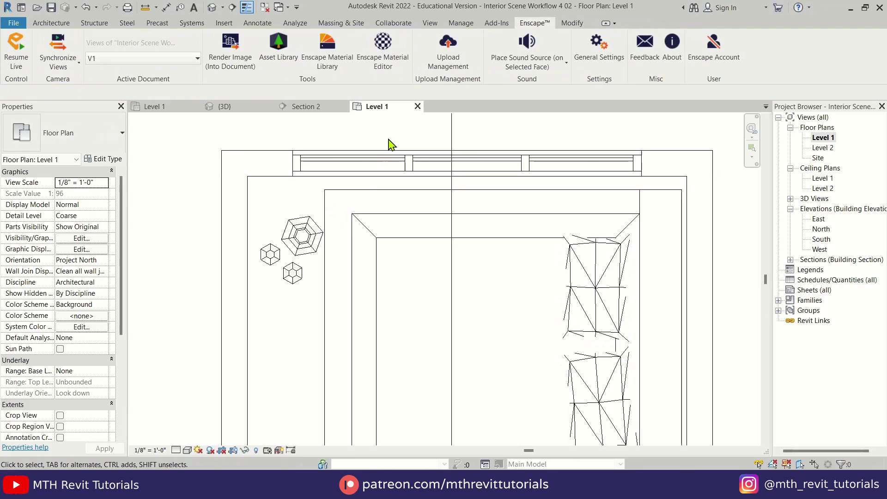
pyautogui.click(145, 8)
pyautogui.press('Escape')
pyautogui.press('Escape')
# Step: Reduce the Bed 003 type height and move the bed so its headboard touches the right-hand wall in plan
pyautogui.click(681, 201)
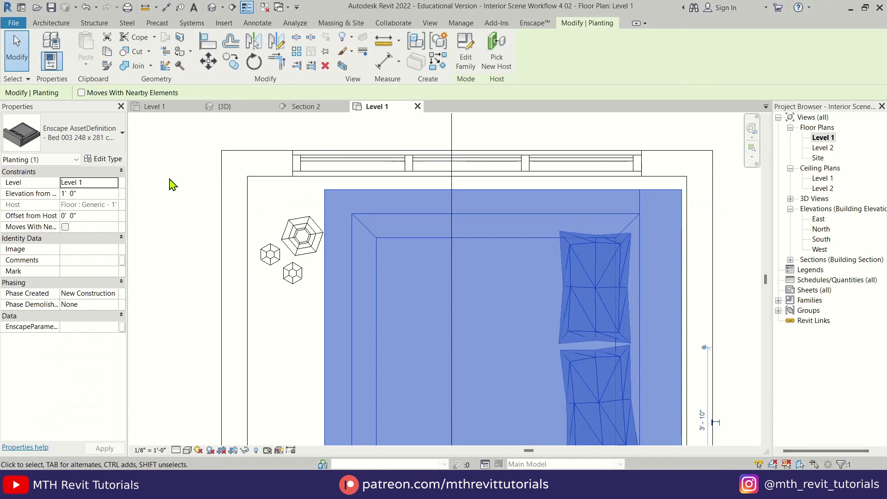
pyautogui.click(103, 158)
pyautogui.click(605, 408)
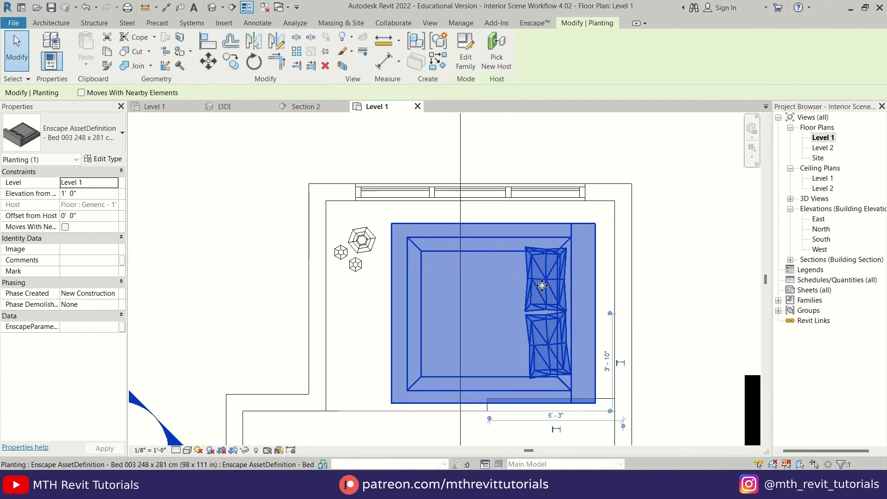
pyautogui.scroll(2, 647, 246)
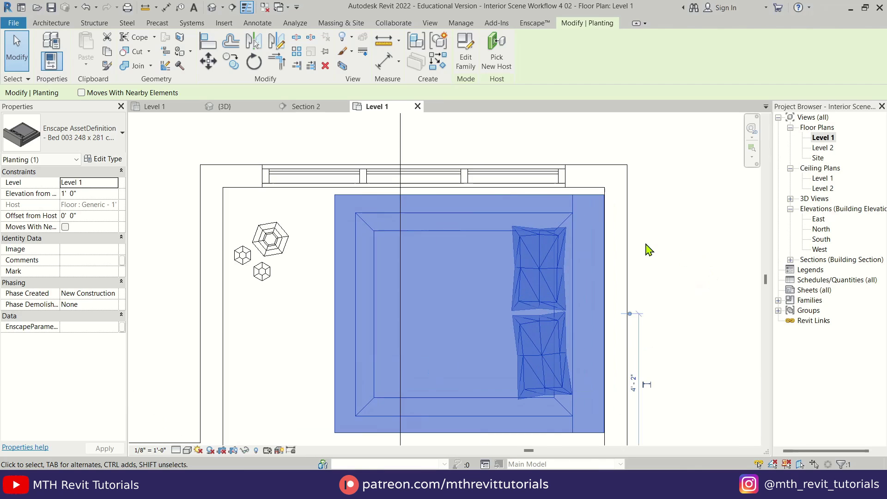
pyautogui.click(687, 251)
# Step: Search the Enscape assets for "rug" and choose Rug 004 for placement
pyautogui.scroll(-4, 670, 277)
pyautogui.moveTo(624, 389); pyautogui.dragTo(600, 309, button='middle')
pyautogui.scroll(2, 577, 323)
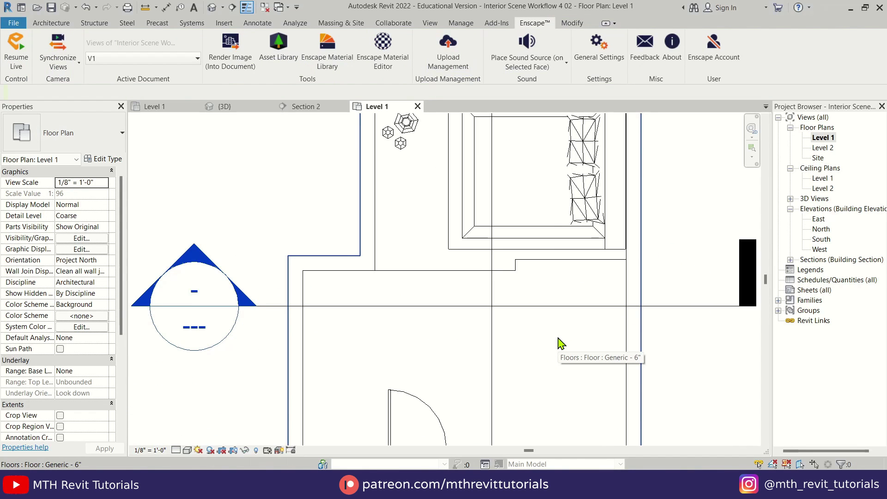
pyautogui.scroll(-1, 463, 296)
pyautogui.click(276, 486)
pyautogui.click(386, 452)
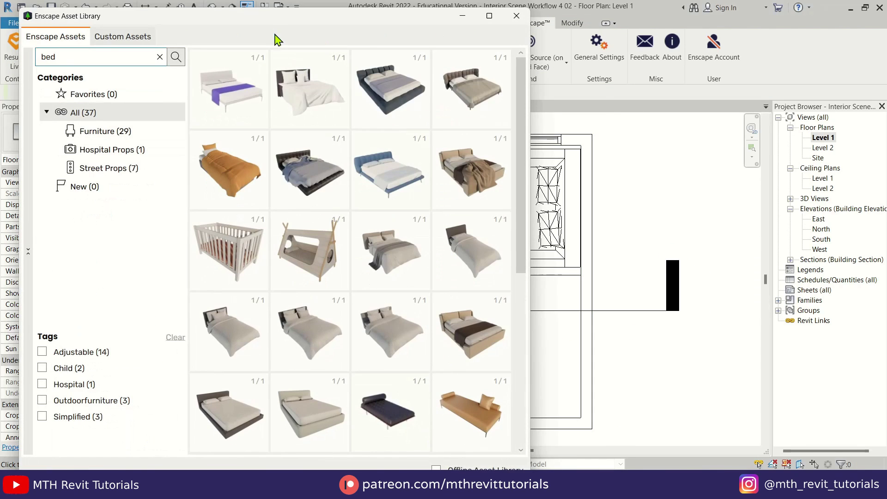
pyautogui.moveTo(270, 22); pyautogui.dragTo(612, 25)
pyautogui.moveTo(457, 58); pyautogui.dragTo(396, 73)
pyautogui.write('rug')
pyautogui.press('Return')
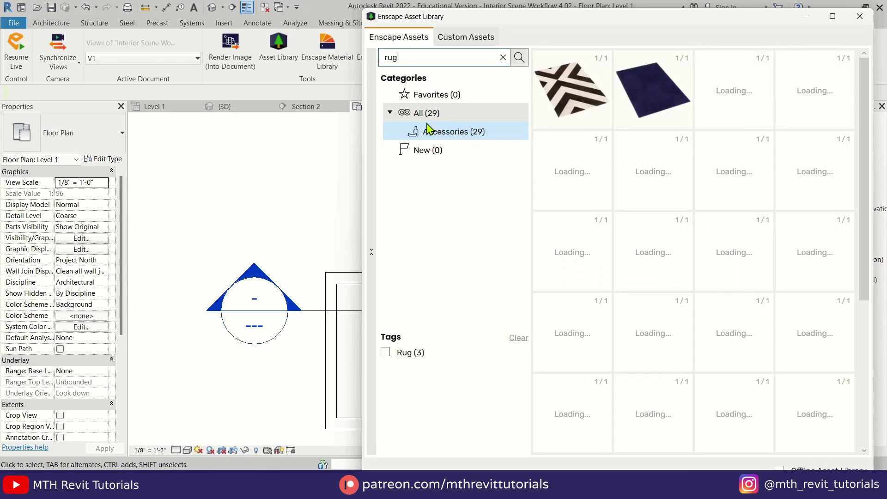
pyautogui.click(811, 105)
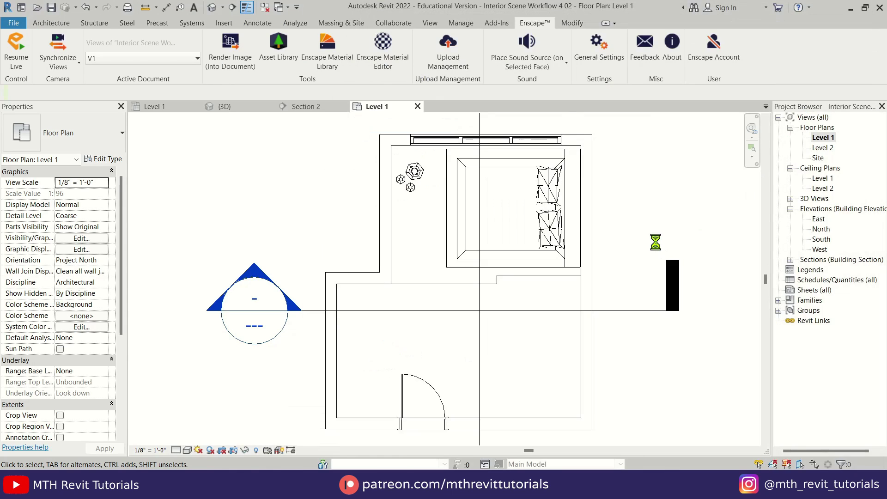
# Step: Place Rug 004 horizontally on the lower floor in front of the platform and shift it toward the door side
pyautogui.click(545, 347)
pyautogui.click(544, 341)
pyautogui.press('space')
pyautogui.moveTo(535, 389); pyautogui.dragTo(481, 398)
# Step: Reduce the Rug 004 type height and move the rug close to the platform's front edge
pyautogui.click(103, 159)
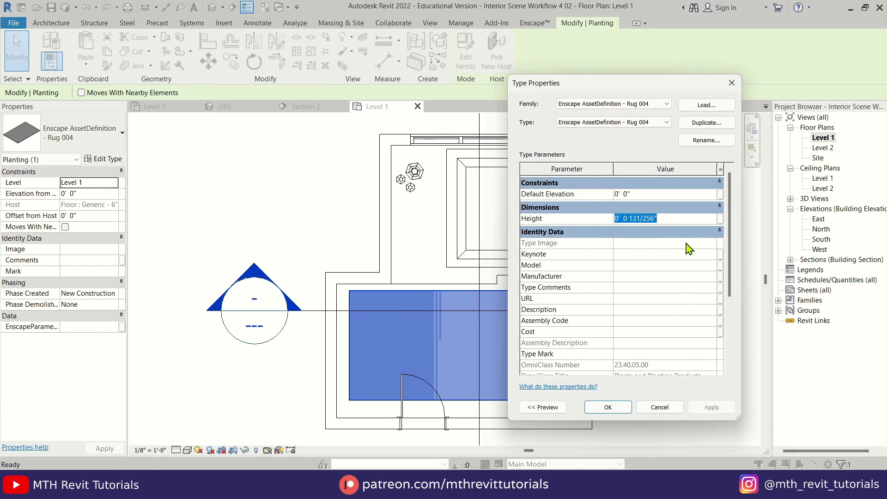
pyautogui.click(708, 406)
pyautogui.click(611, 406)
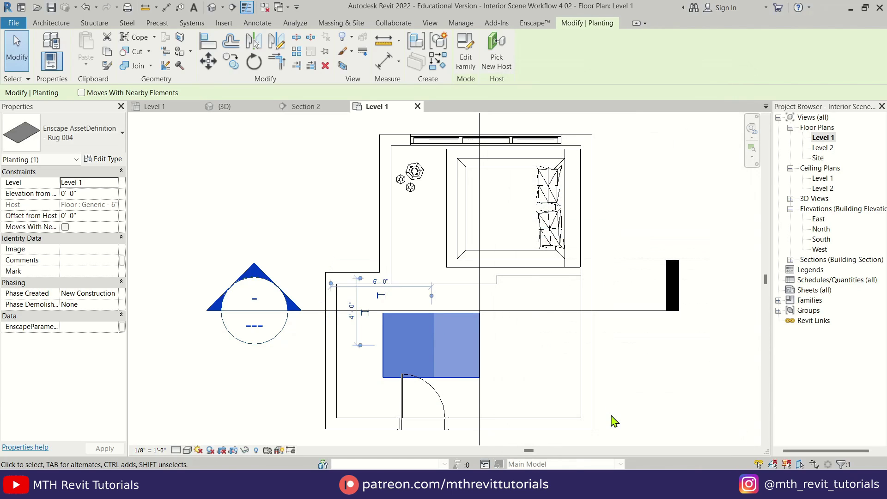
pyautogui.scroll(1, 474, 310)
pyautogui.moveTo(458, 314); pyautogui.dragTo(470, 279)
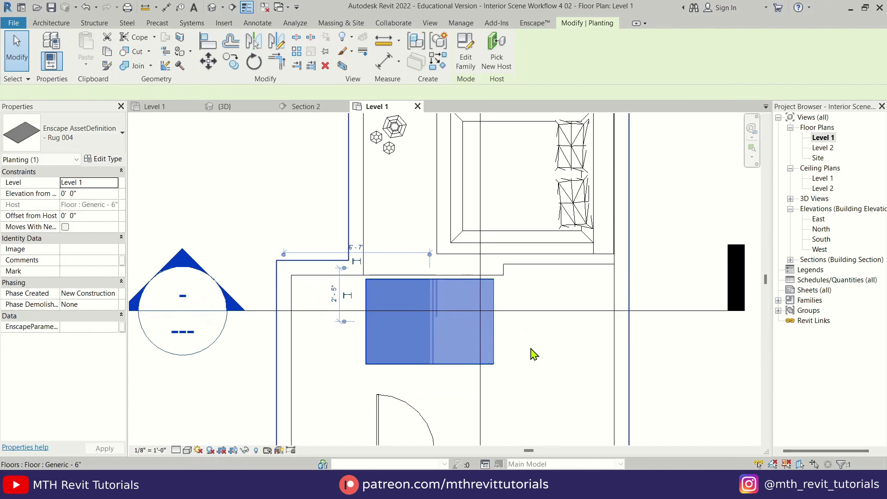
pyautogui.click(531, 355)
# Step: Find the custom Enscape asset Shoes by searching "shoes", place it on the rug near the platform, and end the placement
pyautogui.moveTo(276, 483)
pyautogui.click(392, 421)
pyautogui.click(311, 214)
pyautogui.click(472, 40)
pyautogui.click(476, 55)
pyautogui.write('shoes')
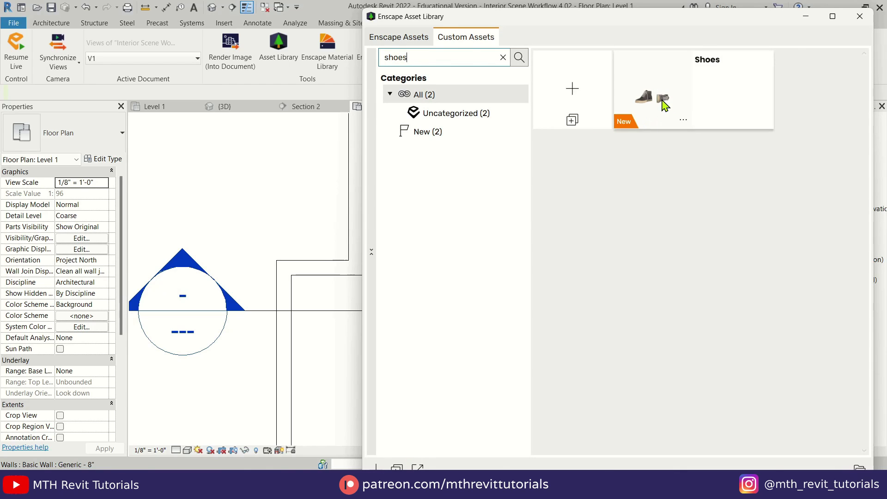
pyautogui.click(664, 105)
pyautogui.scroll(2, 446, 311)
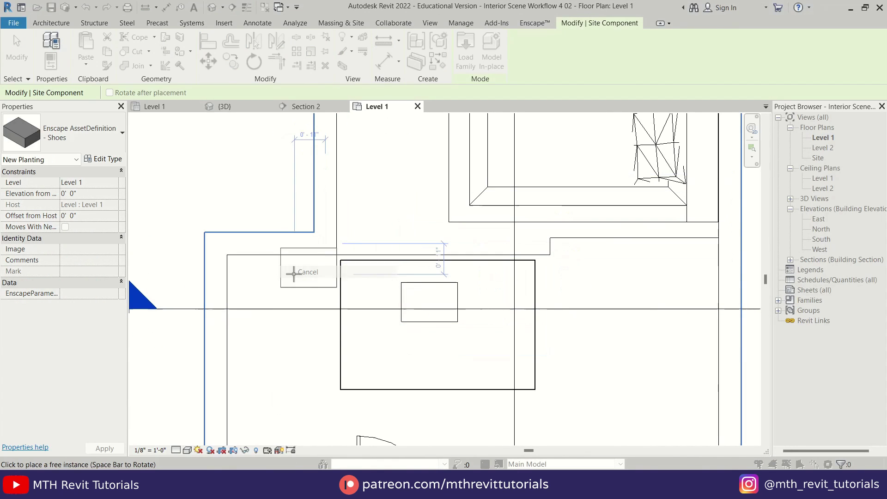
pyautogui.click(294, 272)
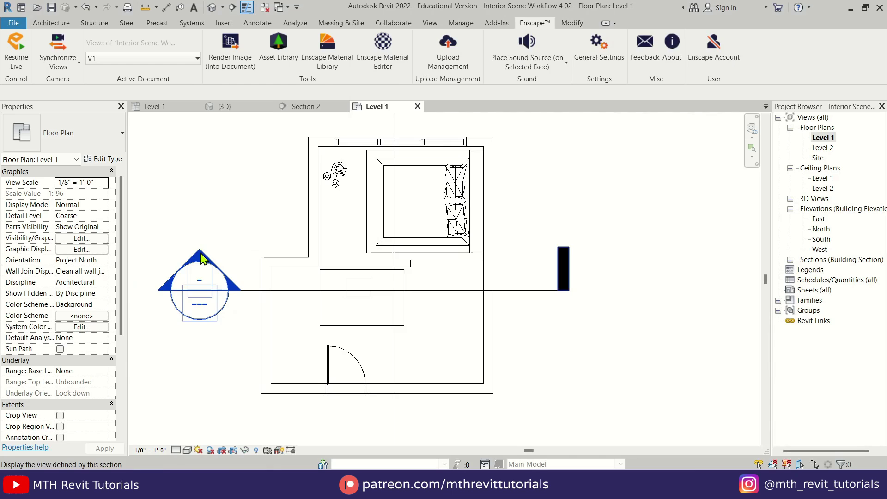
# Step: Raise the shoes to a 0' 0 1/2" elevation in Section 2, and return to the Level 1 plan with inactive views closed
pyautogui.doubleClick(201, 272)
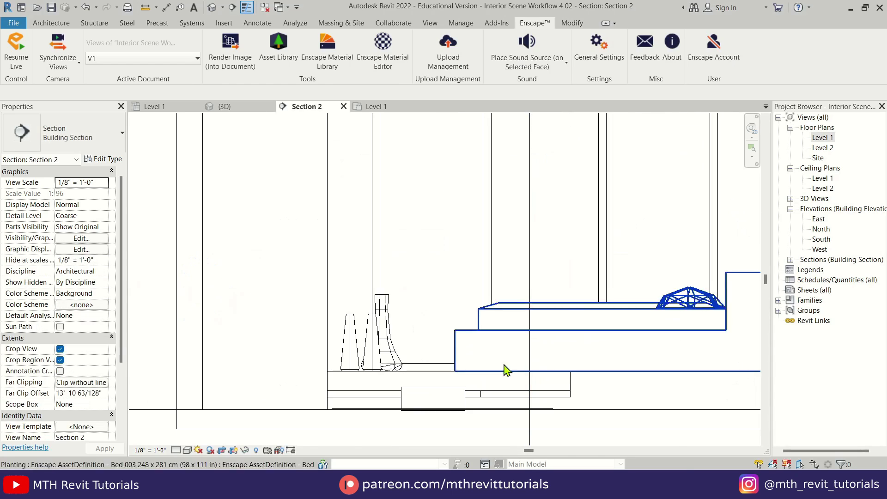
pyautogui.click(329, 376)
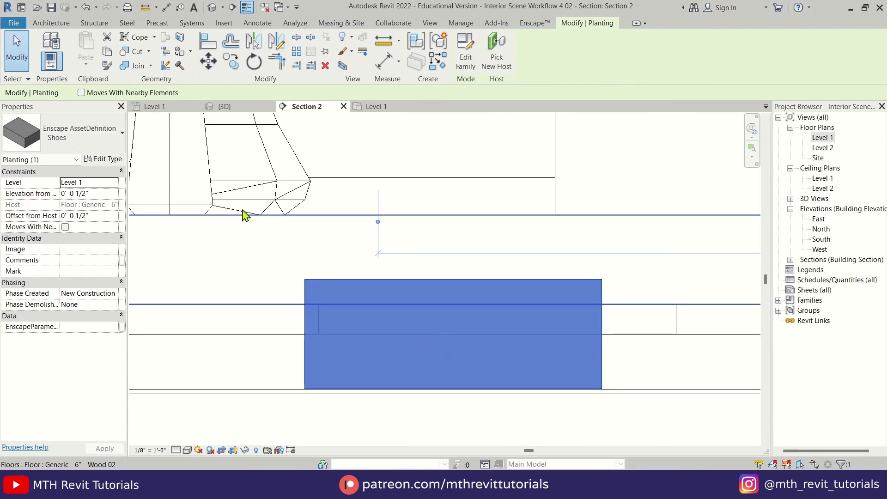
pyautogui.click(386, 107)
pyautogui.click(264, 7)
pyautogui.press('Escape')
pyautogui.scroll(1, 412, 289)
pyautogui.moveTo(411, 290); pyautogui.dragTo(493, 321, button='middle')
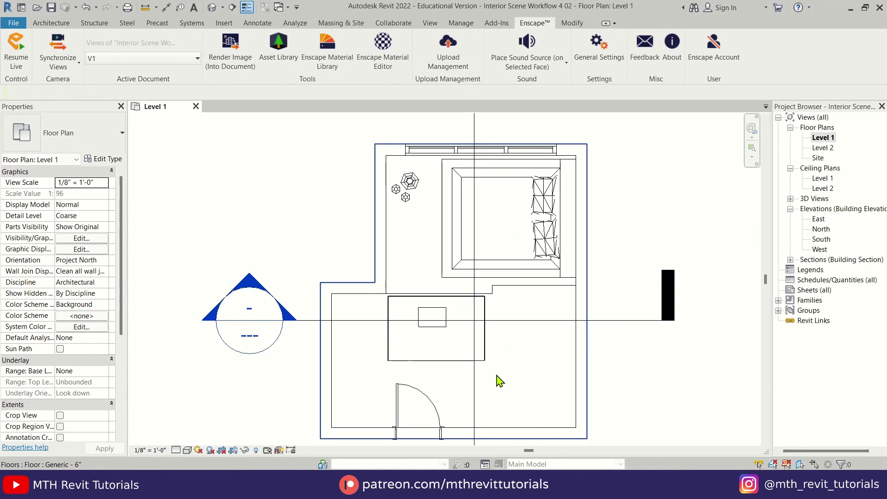
# Step: Update the Enscape scene, examine the bed, vases, rug and shoes in the rendering, and return to the Level 1 plan
pyautogui.click(21, 55)
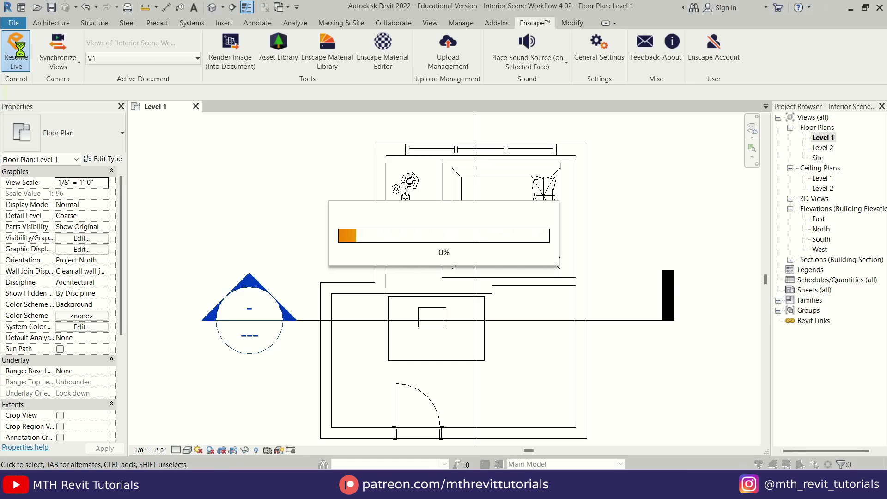
pyautogui.moveTo(276, 485)
pyautogui.click(306, 426)
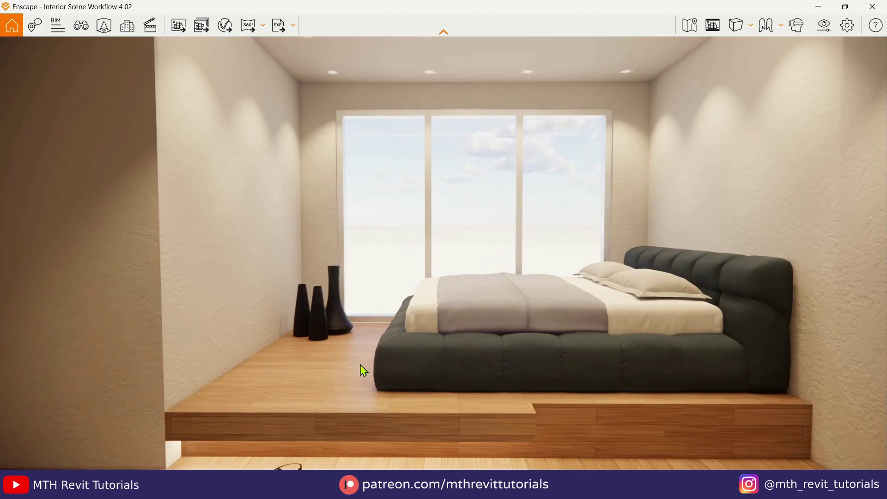
pyautogui.moveTo(360, 365); pyautogui.dragTo(323, 290)
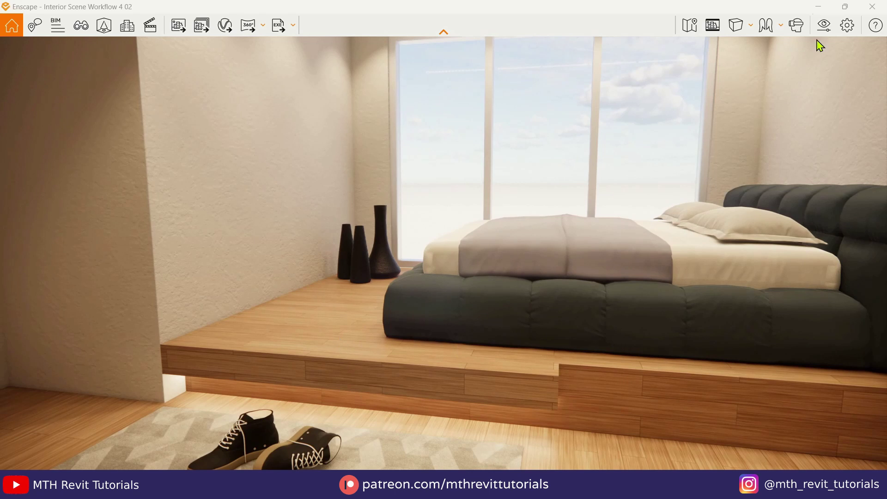
pyautogui.click(818, 6)
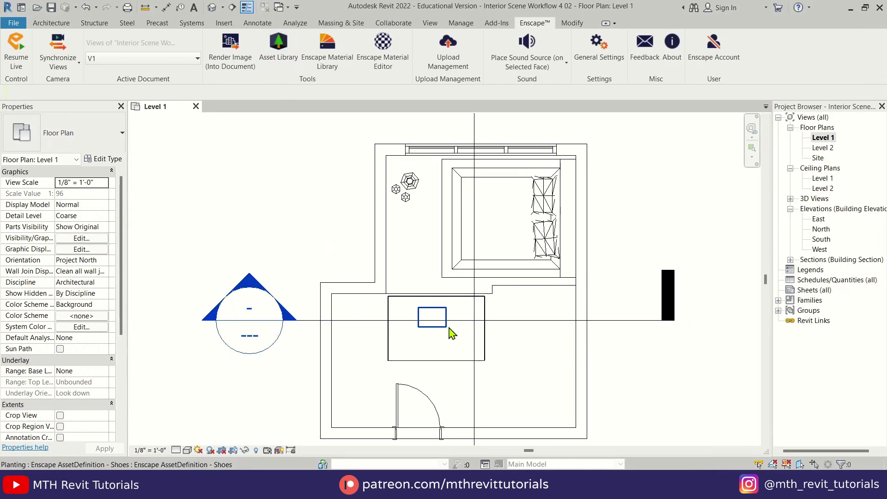
# Step: Shift the shoes slightly on the rug and deselect them
pyautogui.scroll(3, 420, 329)
pyautogui.moveTo(434, 322); pyautogui.dragTo(467, 315)
pyautogui.scroll(-3, 447, 329)
pyautogui.click(541, 346)
pyautogui.moveTo(569, 324); pyautogui.dragTo(502, 301, button='middle')
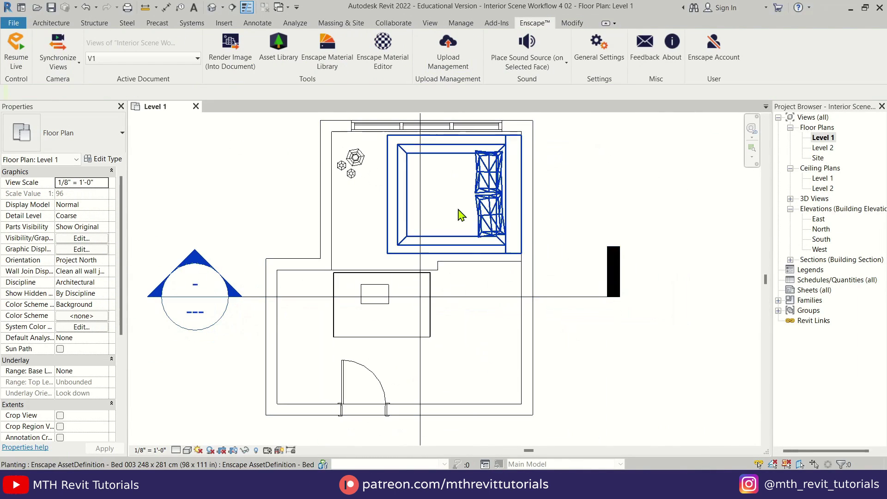
# Step: Open the Blocks family library with a wider pane and choose the available user profile
pyautogui.click(497, 23)
pyautogui.click(147, 51)
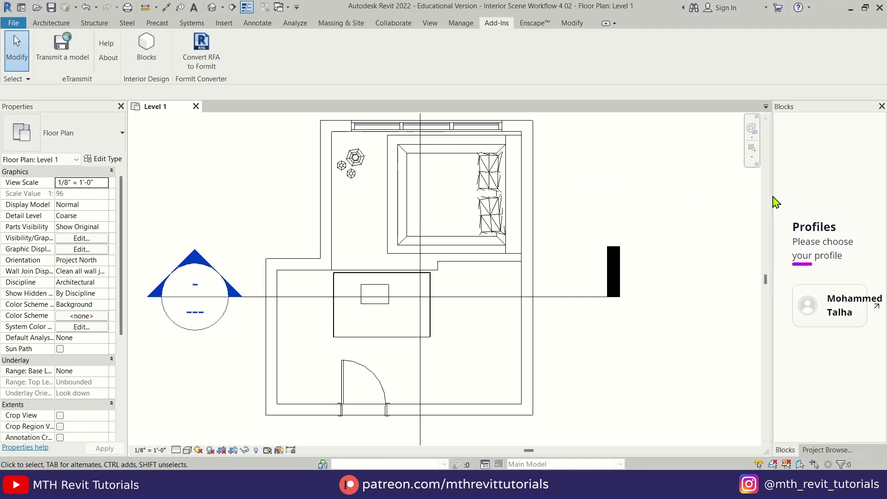
pyautogui.moveTo(774, 197); pyautogui.dragTo(724, 209)
pyautogui.click(815, 315)
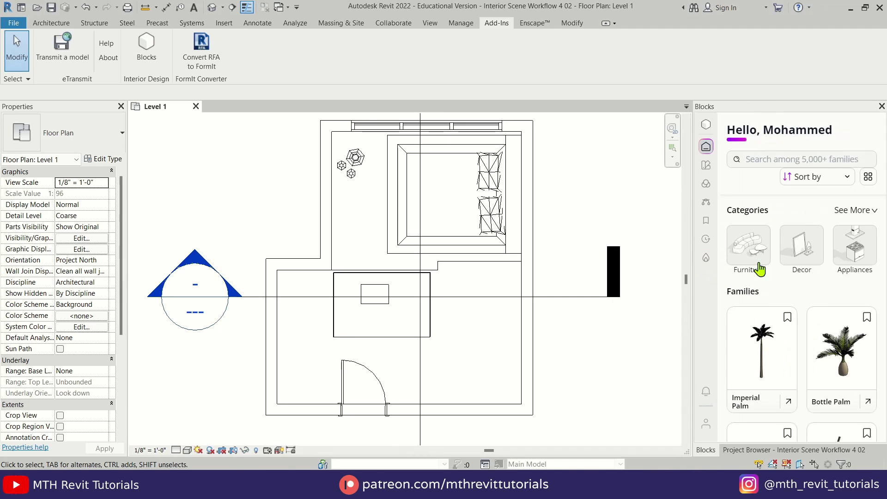
# Step: Search the Blocks collections for "desk", choose a desk family and place it between the platform edge and the right-hand wall
pyautogui.click(705, 166)
pyautogui.write('desk')
pyautogui.press('Return')
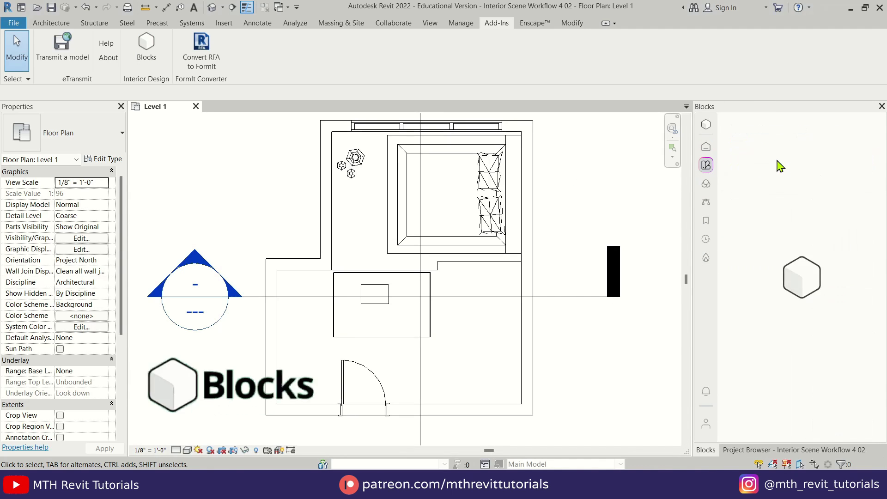
pyautogui.click(836, 319)
pyautogui.scroll(-6, 812, 320)
pyautogui.scroll(-10, 814, 320)
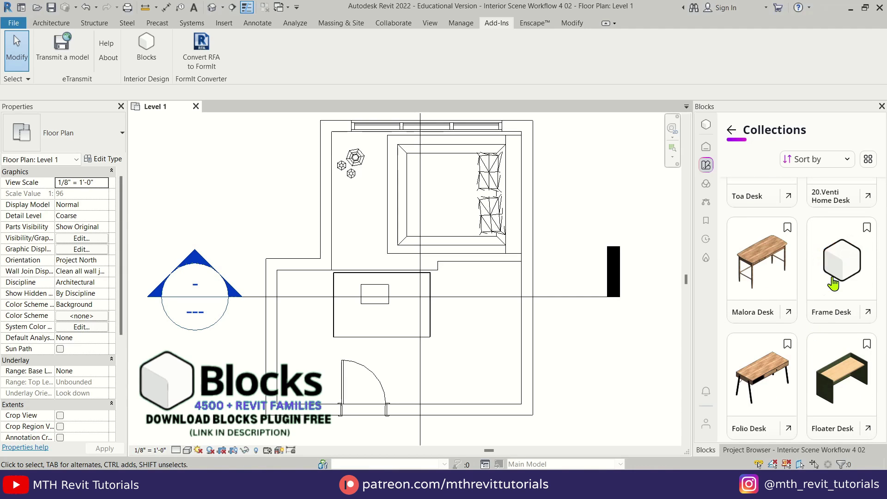
pyautogui.click(834, 283)
pyautogui.scroll(4, 490, 300)
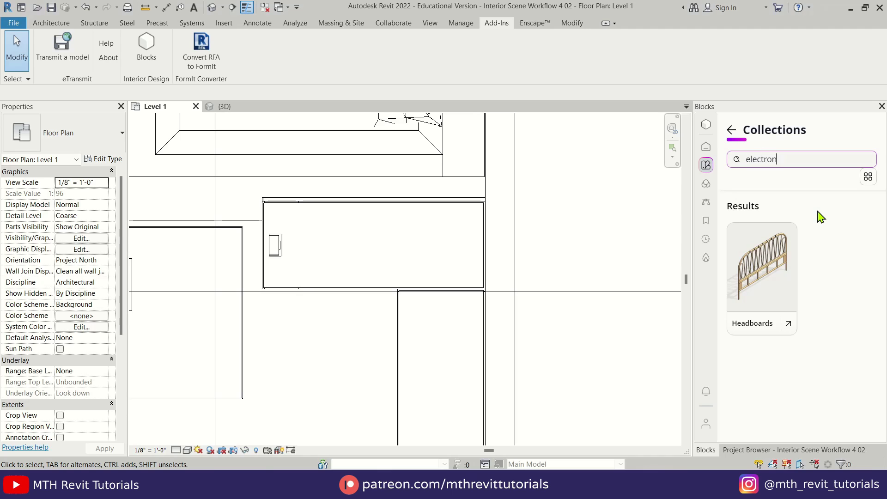
# Step: Choose the Alienware M16 Laptop from the Blocks electronics collection for placement
pyautogui.click(767, 300)
pyautogui.scroll(-6, 798, 267)
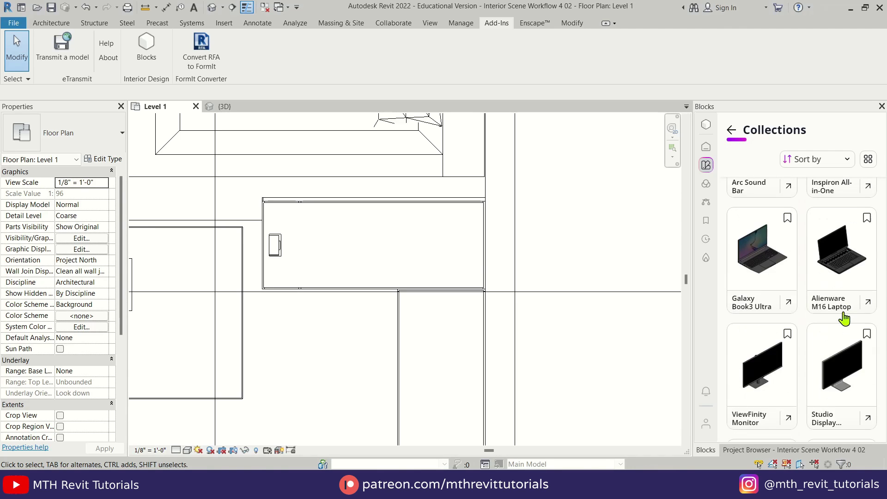
pyautogui.click(849, 276)
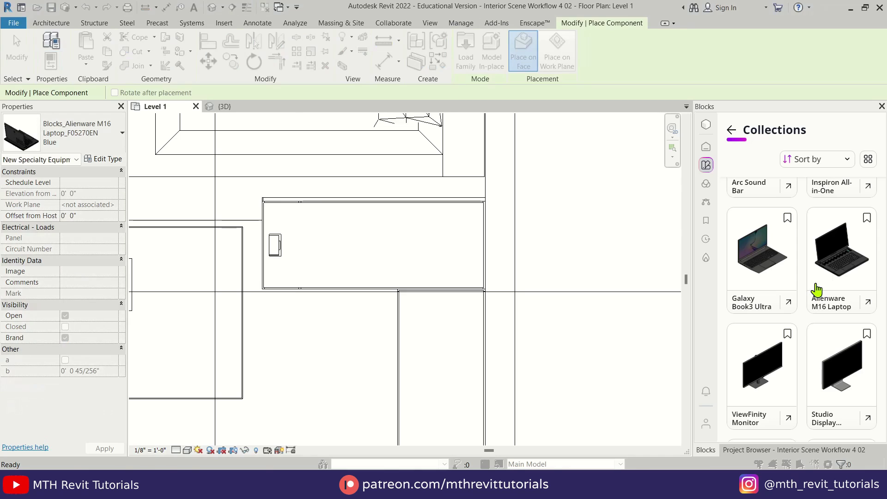
# Step: Choose the Tilt-Up Door Wall Cabinet from the Blocks collection for placement
pyautogui.scroll(-15, 802, 291)
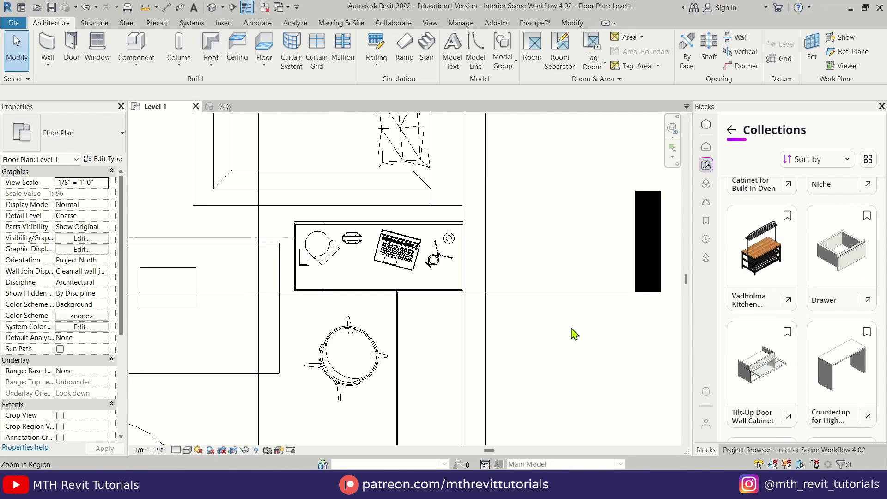
pyautogui.click(762, 364)
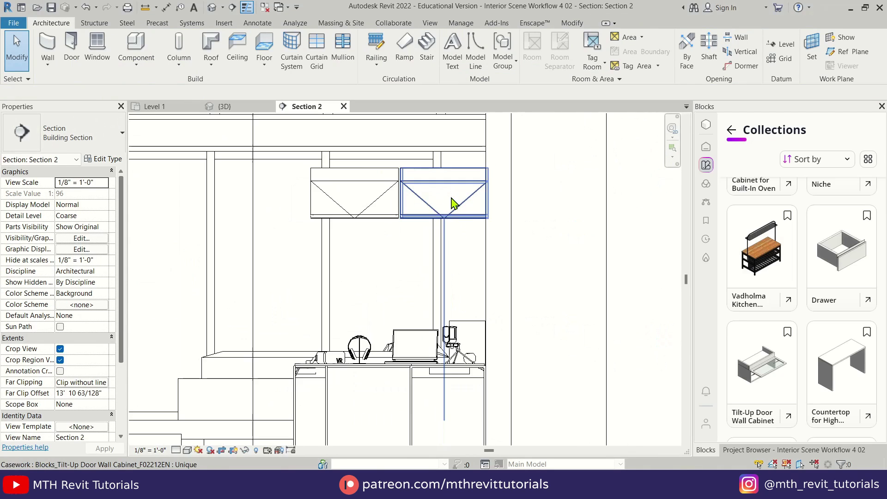
# Step: In Section 2, align the tops of both wall cabinets with the underside of the compound ceiling
pyautogui.moveTo(455, 172); pyautogui.dragTo(484, 264, button='middle')
pyautogui.press('a')
pyautogui.press('l')
pyautogui.scroll(3, 481, 250)
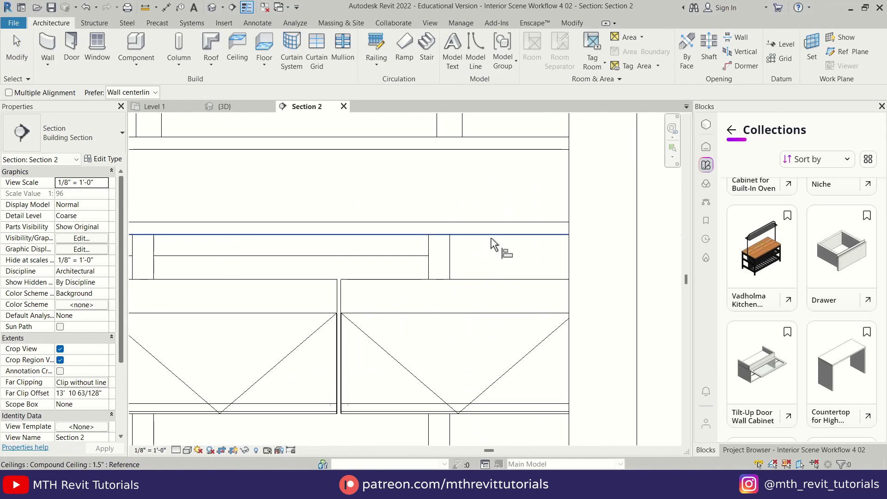
pyautogui.click(491, 234)
pyautogui.click(458, 280)
pyautogui.click(309, 234)
pyautogui.click(305, 280)
pyautogui.press('Escape')
# Step: Move the wall cabinet nearest the side wall so its outer edge sits against the wall face
pyautogui.press('v')
pyautogui.click(544, 372)
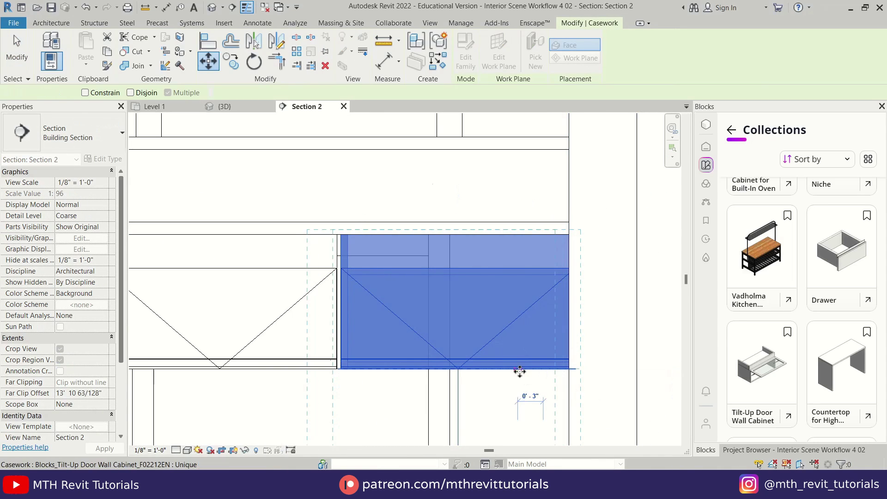
pyautogui.click(519, 370)
pyautogui.scroll(2, 559, 244)
pyautogui.click(544, 232)
pyautogui.click(576, 231)
# Step: Move the second wall cabinet sideways until its edge meets the neighbouring cabinet, and deselect it
pyautogui.scroll(-3, 601, 252)
pyautogui.click(361, 277)
pyautogui.scroll(2, 454, 258)
pyautogui.press('m')
pyautogui.press('v')
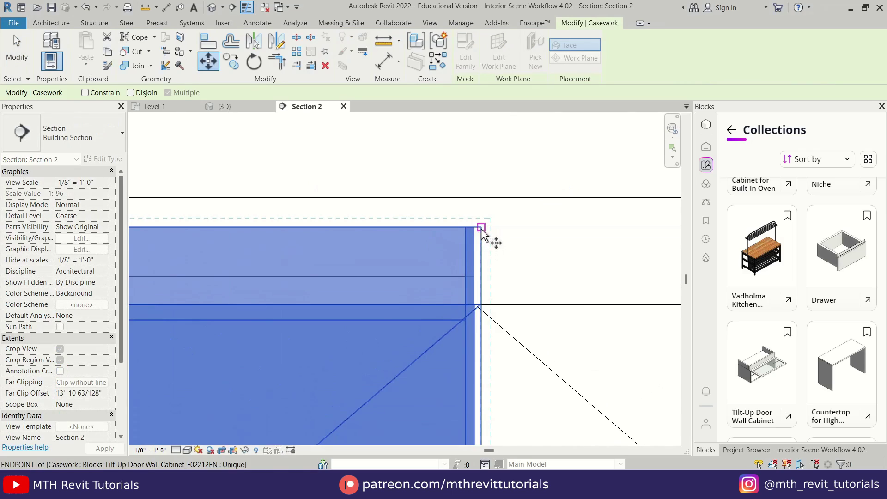
pyautogui.click(481, 227)
pyautogui.click(467, 226)
pyautogui.scroll(1, 514, 248)
pyautogui.moveTo(442, 254); pyautogui.dragTo(368, 250)
pyautogui.click(458, 224)
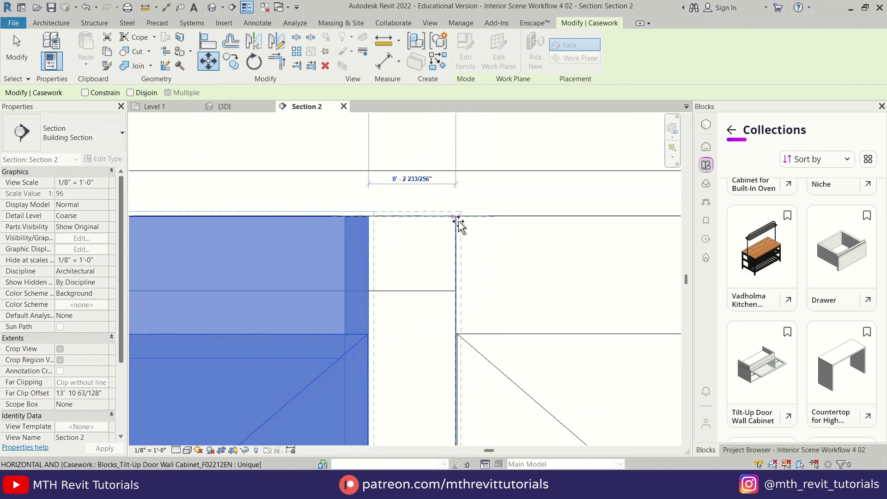
pyautogui.scroll(-4, 472, 242)
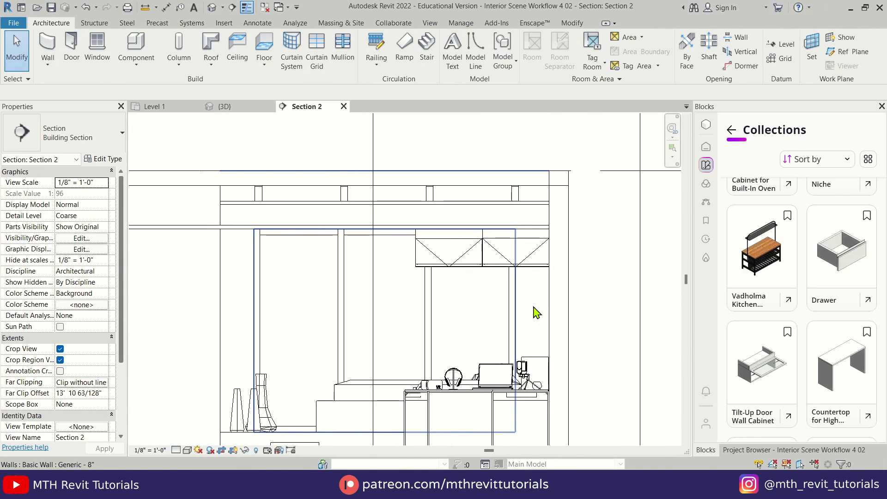
pyautogui.click(543, 258)
pyautogui.click(470, 316)
pyautogui.scroll(-2, 470, 316)
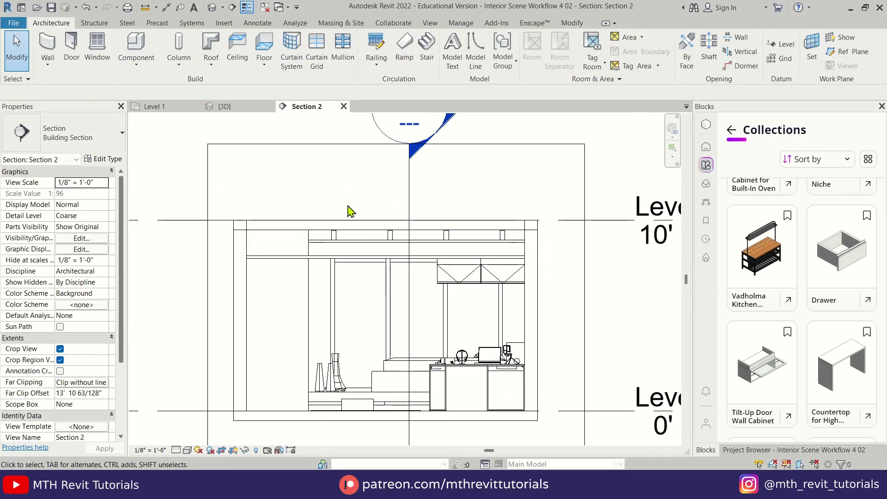
# Step: Raise the top of the 3D view's section box to include the wall cabinets, viewing the model from the left side
pyautogui.click(224, 106)
pyautogui.keyDown('shift'); pyautogui.moveTo(364, 281); pyautogui.dragTo(393, 314, button='middle'); pyautogui.keyUp('shift')
pyautogui.click(320, 233)
pyautogui.click(633, 159)
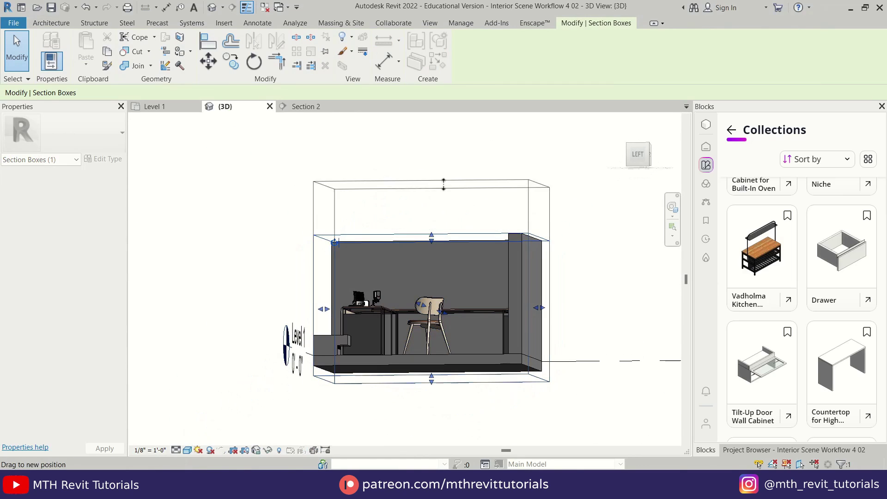
pyautogui.scroll(5, 635, 160)
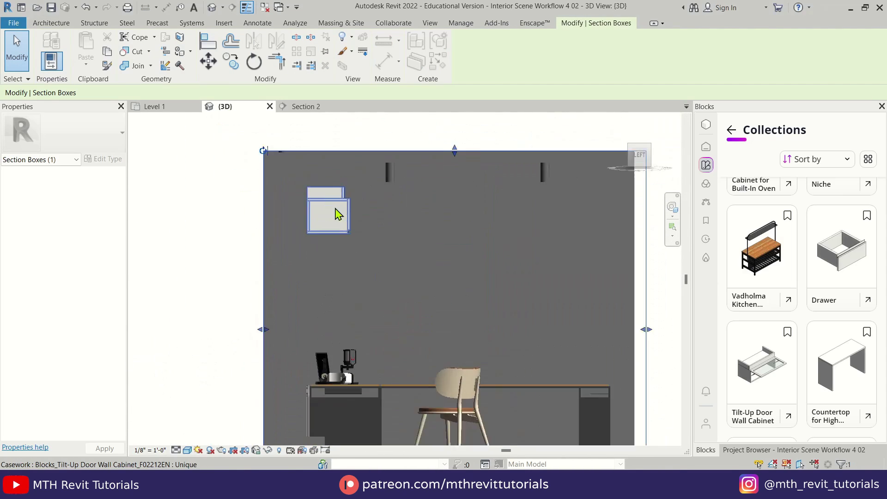
# Step: Select both tilt-up wall cabinets in the side view and move them together above the desk
pyautogui.scroll(4, 333, 214)
pyautogui.click(290, 220)
pyautogui.scroll(-2, 430, 231)
pyautogui.scroll(1, 358, 262)
pyautogui.moveTo(203, 173); pyautogui.dragTo(413, 281)
pyautogui.press('m')
pyautogui.press('v')
pyautogui.scroll(3, 344, 172)
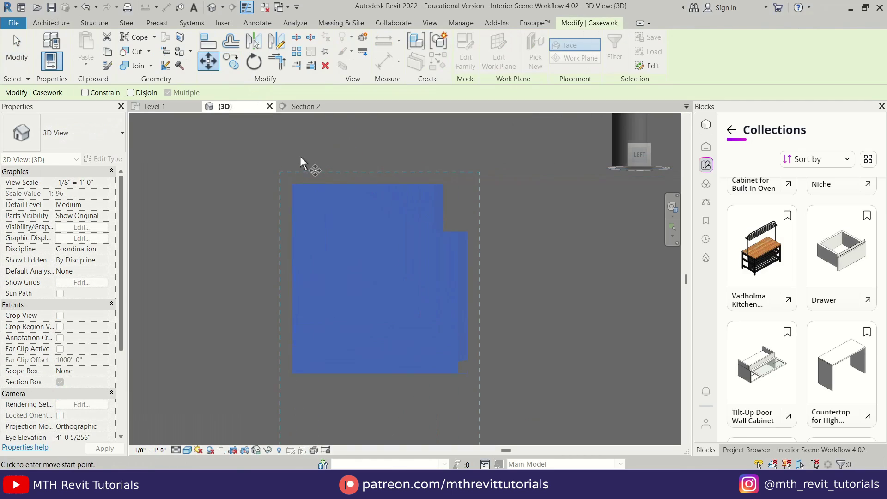
pyautogui.click(352, 184)
pyautogui.scroll(-4, 344, 184)
pyautogui.press('Escape')
pyautogui.keyDown('shift'); pyautogui.moveTo(388, 257); pyautogui.dragTo(345, 230, button='middle'); pyautogui.keyUp('shift')
pyautogui.scroll(3, 355, 217)
pyautogui.scroll(-2, 345, 230)
# Step: Hide the two wall cabinets as elements in the Level 1 floor plan
pyautogui.click(751, 449)
pyautogui.doubleClick(743, 138)
pyautogui.scroll(2, 464, 298)
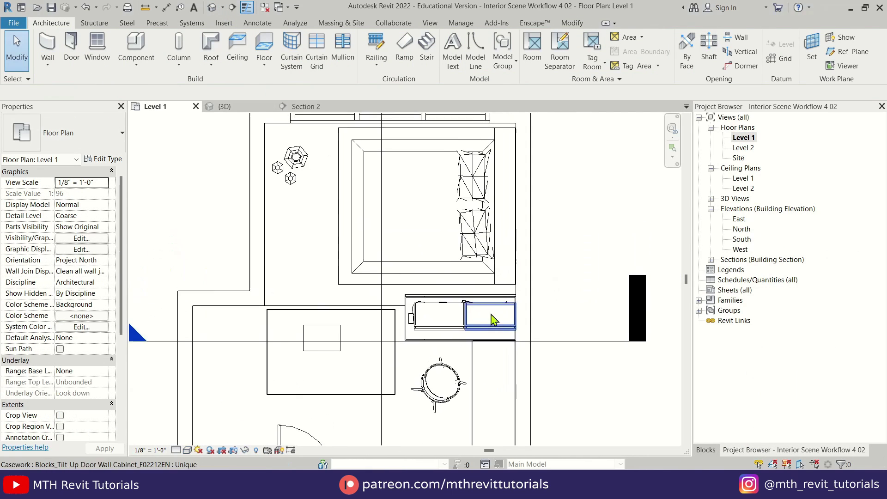
pyautogui.click(488, 337)
pyautogui.keyDown('ctrl'); pyautogui.click(451, 333); pyautogui.keyUp('ctrl')
pyautogui.rightClick(452, 334)
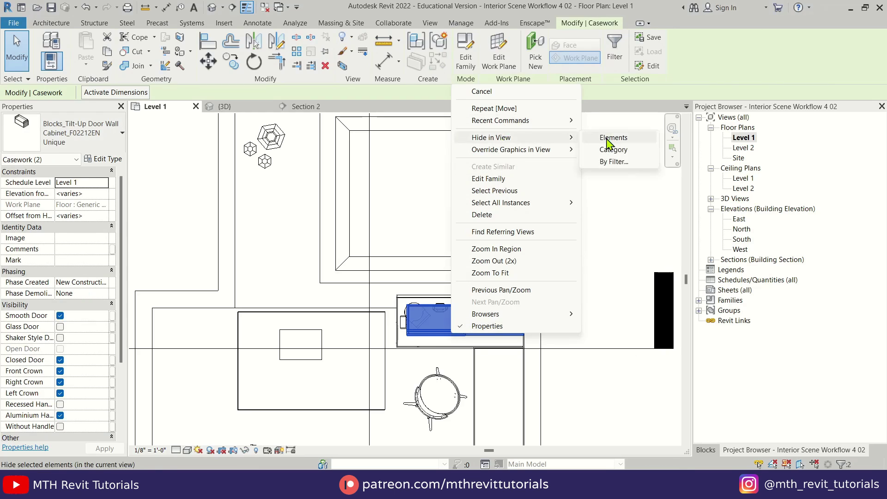
pyautogui.click(610, 138)
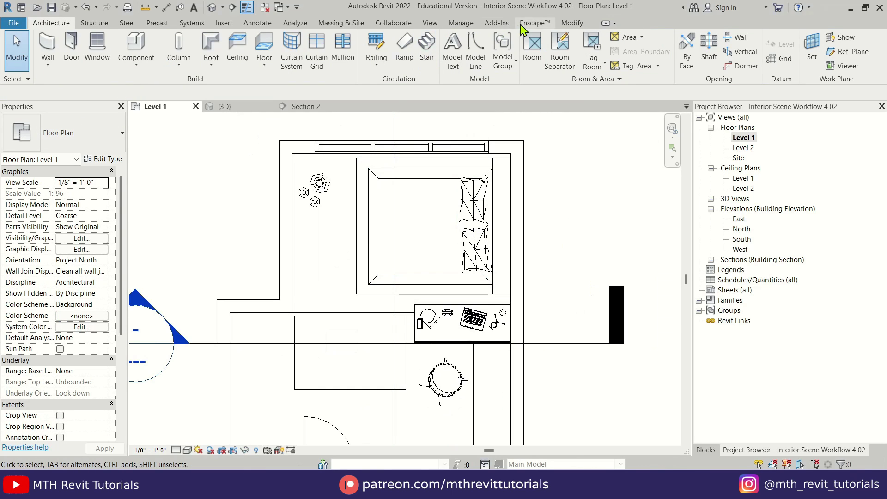
# Step: Search the Enscape assets for "shelf", choose Shelf 024 and place it on the floor beside the desk in the plan
pyautogui.click(522, 23)
pyautogui.click(279, 46)
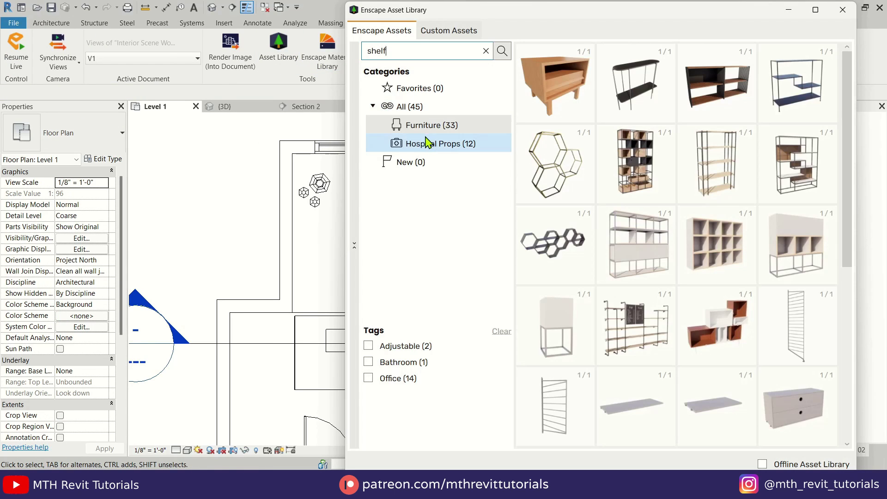
pyautogui.scroll(-5, 796, 302)
pyautogui.click(546, 245)
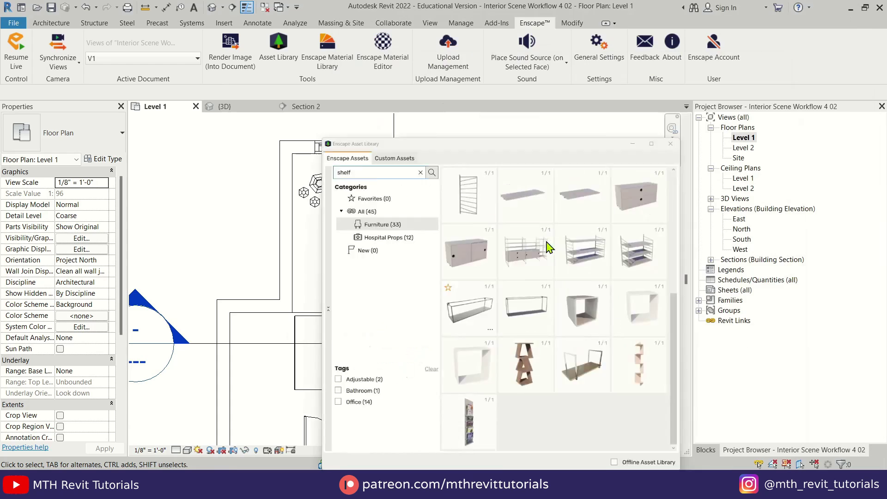
pyautogui.scroll(3, 376, 337)
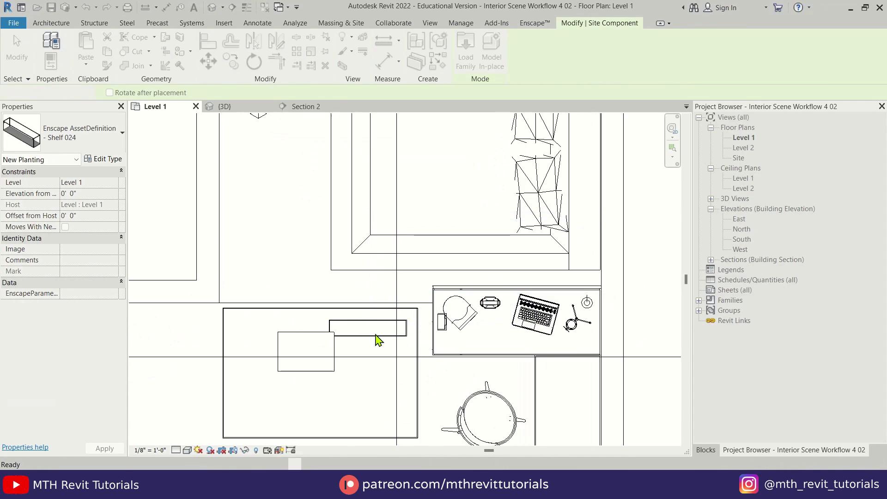
pyautogui.click(376, 336)
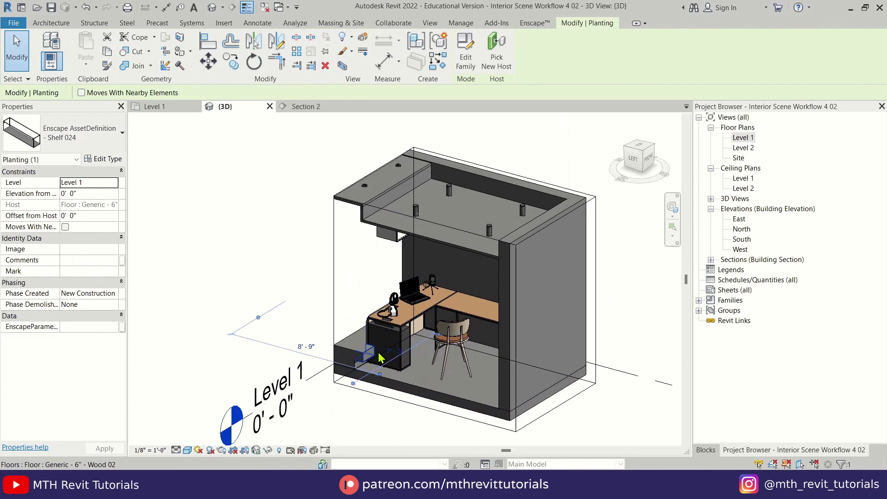
# Step: Change the Height in the Shelf 024 type properties to enlarge the shelf
pyautogui.click(154, 106)
pyautogui.click(102, 158)
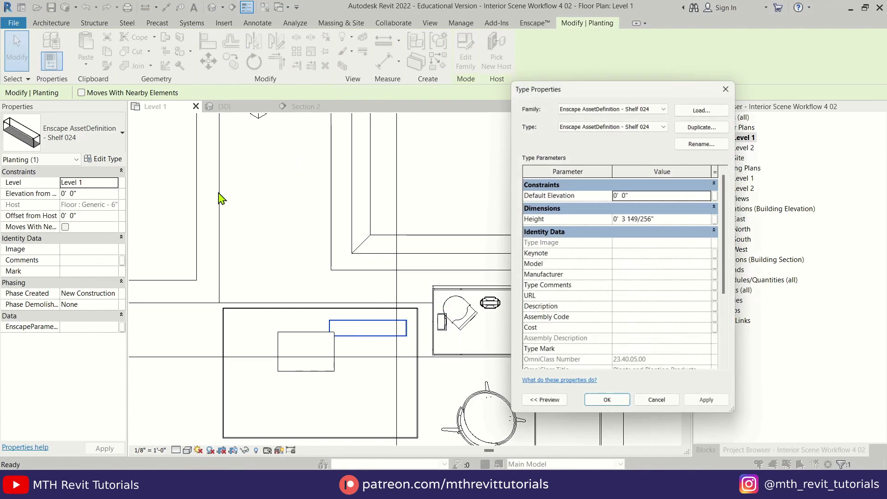
pyautogui.click(626, 218)
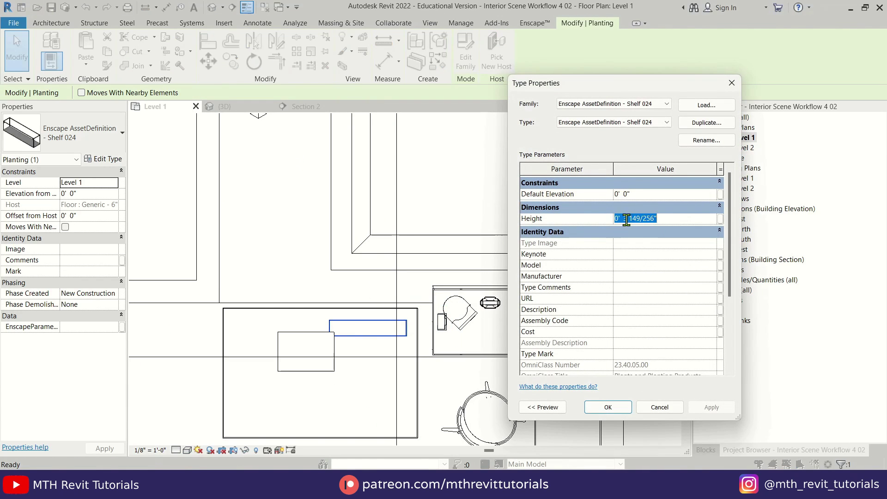
pyautogui.click(608, 408)
# Step: Select the shelf in the 3D view and set its elevation from level to 5' 0"
pyautogui.click(244, 107)
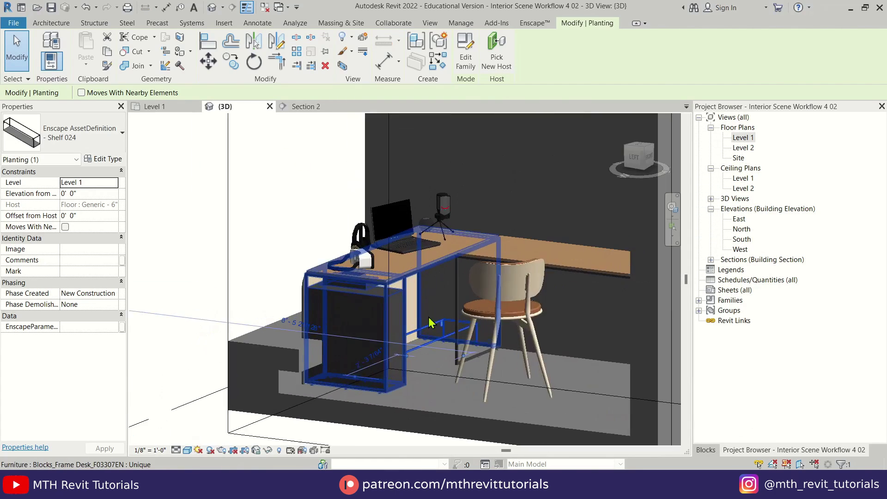
pyautogui.scroll(-2, 429, 369)
pyautogui.press('Escape')
pyautogui.click(431, 354)
pyautogui.click(89, 194)
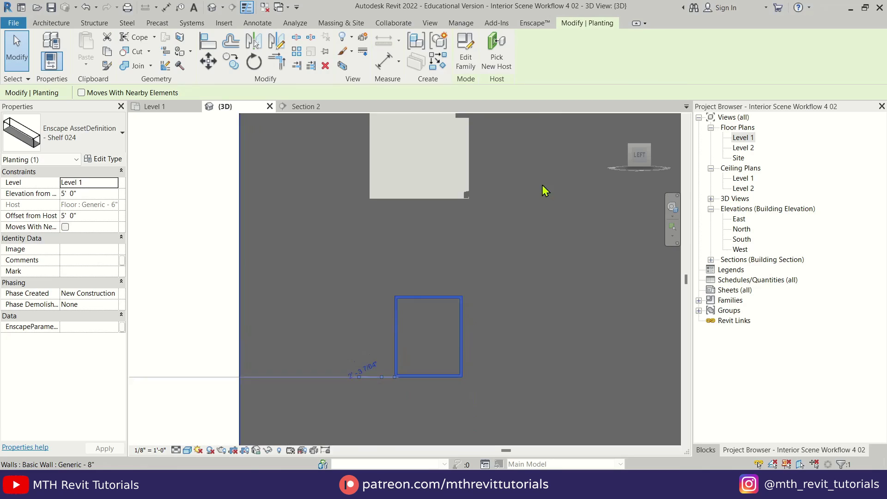
# Step: Move the shelf in the side view so its upper back corner meets the wall cabinet's lower back corner
pyautogui.press('m')
pyautogui.press('v')
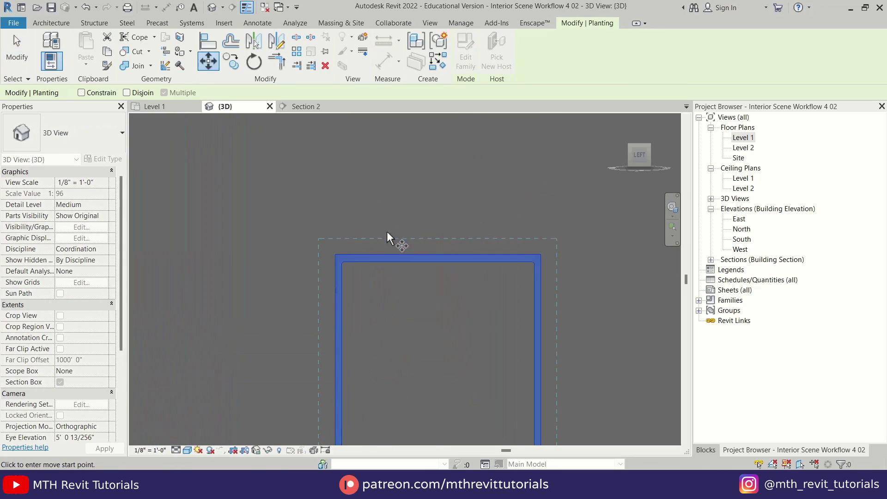
pyautogui.click(334, 234)
pyautogui.scroll(-6, 401, 267)
pyautogui.scroll(3, 373, 166)
pyautogui.click(359, 140)
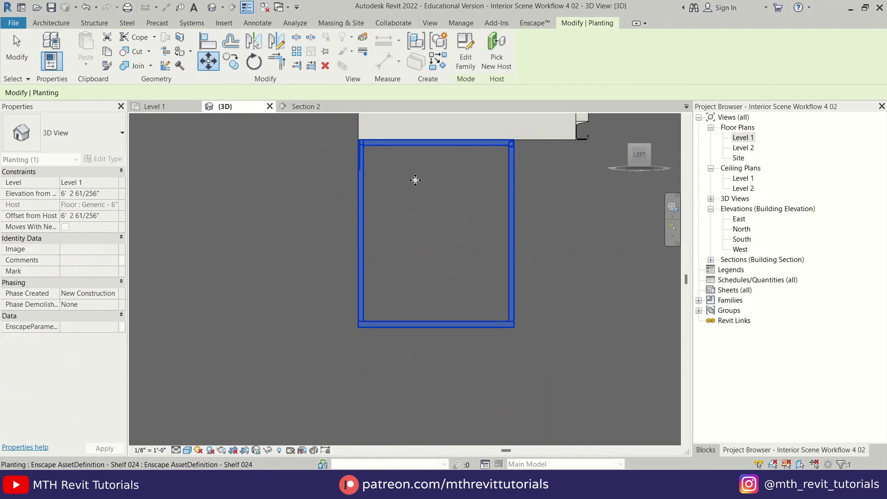
pyautogui.scroll(-1, 296, 231)
pyautogui.scroll(-2, 299, 236)
# Step: Change the Shelf 024 type Height so the shelf spans nearly the full width of both wall cabinets
pyautogui.keyDown('shift'); pyautogui.moveTo(299, 236); pyautogui.dragTo(324, 295, button='middle'); pyautogui.keyUp('shift')
pyautogui.click(104, 159)
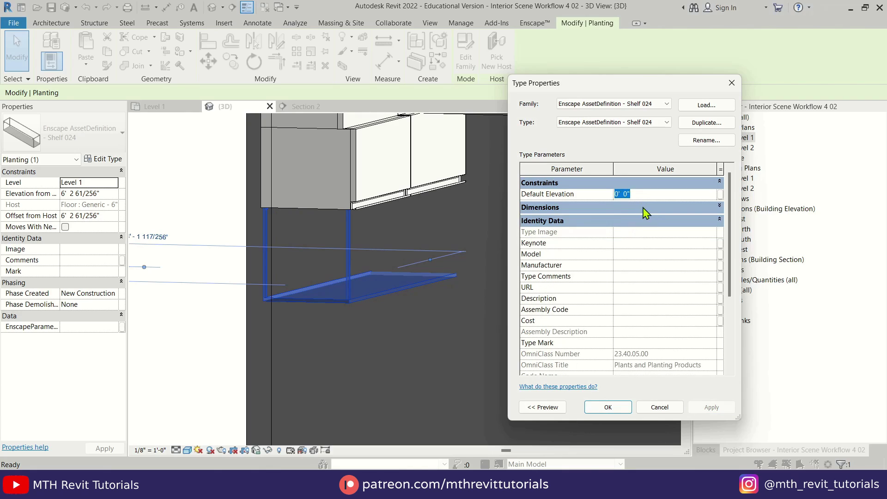
pyautogui.doubleClick(647, 219)
pyautogui.click(707, 409)
pyautogui.click(591, 406)
pyautogui.scroll(-3, 522, 355)
pyautogui.keyDown('shift'); pyautogui.moveTo(437, 346); pyautogui.dragTo(568, 342, button='middle'); pyautogui.keyUp('shift')
# Step: Nudge the shelf down in the back view until its top frame meets the underside of the wall cabinets
pyautogui.click(637, 158)
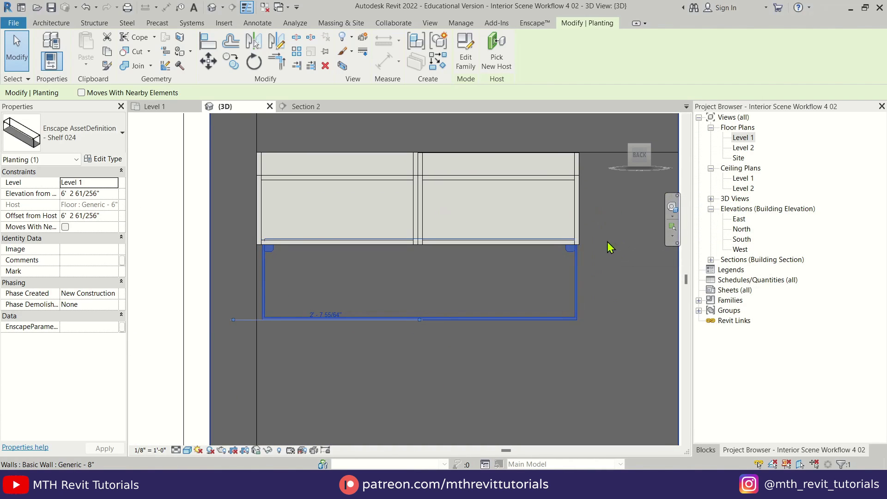
pyautogui.scroll(5, 592, 242)
pyautogui.press('Down')
pyautogui.press('Down')
pyautogui.press('Down')
pyautogui.press('Down')
pyautogui.press('Down')
pyautogui.press('Down')
pyautogui.press('Down')
pyautogui.press('Down')
pyautogui.press('Down')
pyautogui.press('Up')
pyautogui.scroll(-6, 571, 240)
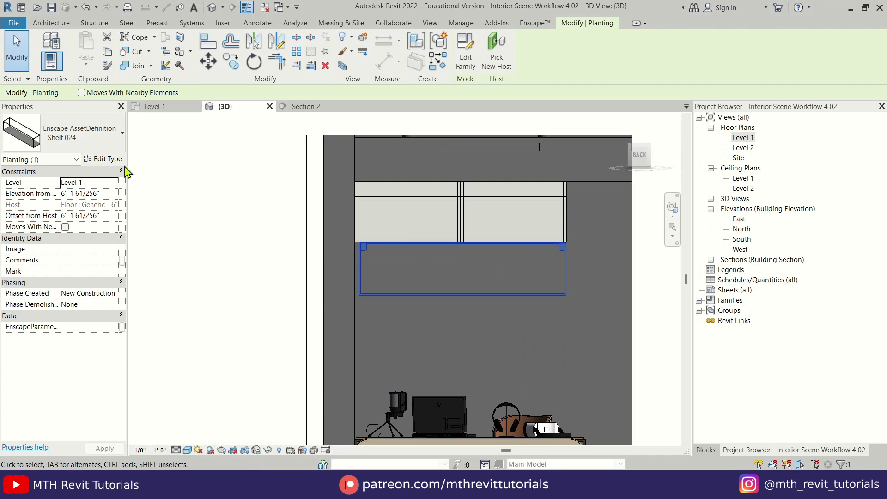
# Step: Fine-tune the Shelf 024 type Height to bring the shelf's width closer to that of the two wall cabinets
pyautogui.click(105, 159)
pyautogui.click(607, 407)
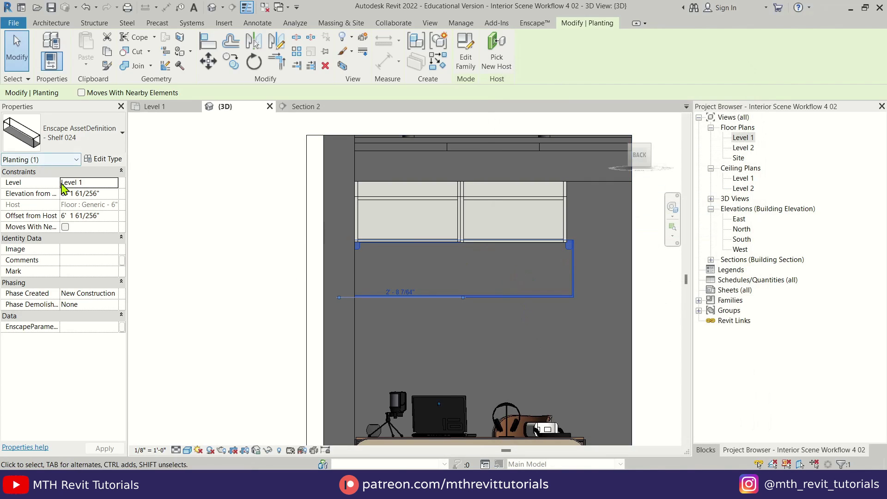
pyautogui.click(103, 159)
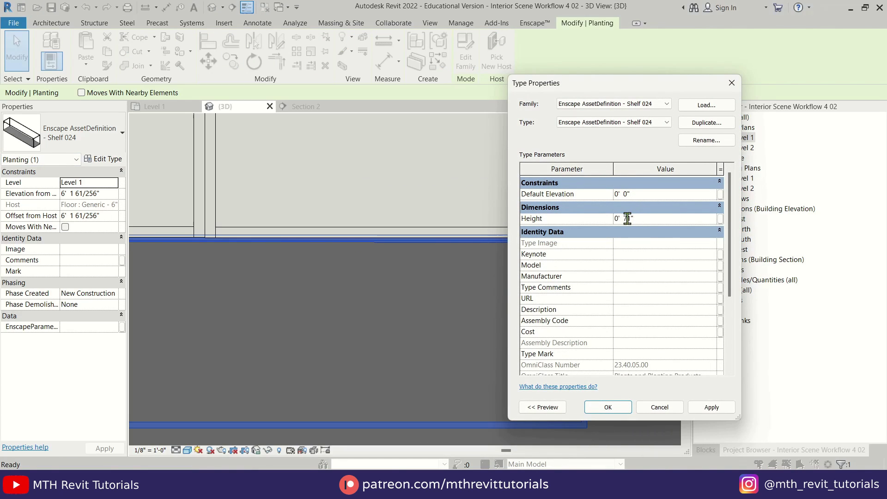
pyautogui.click(600, 406)
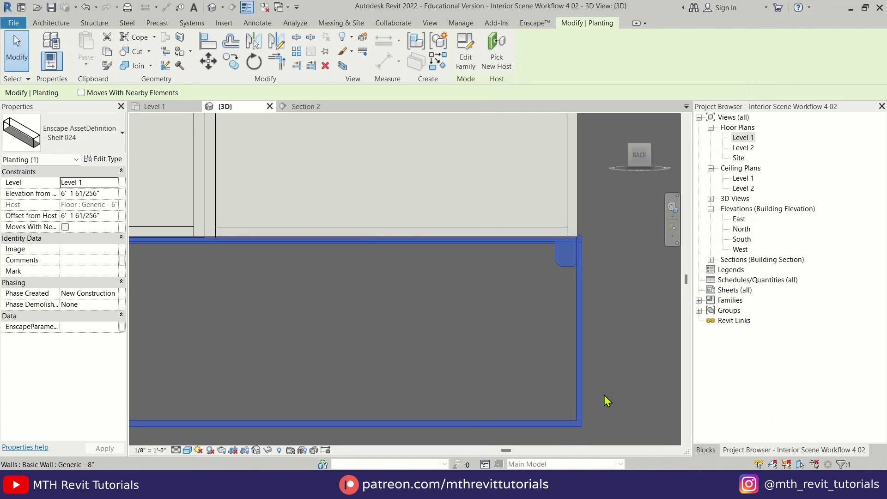
# Step: Nudge the shelf vertically to line it up beneath the wall cabinets and deselect it
pyautogui.scroll(3, 586, 230)
pyautogui.press('Down')
pyautogui.scroll(2, 586, 230)
pyautogui.press('Up')
pyautogui.scroll(-7, 586, 234)
pyautogui.press('Escape')
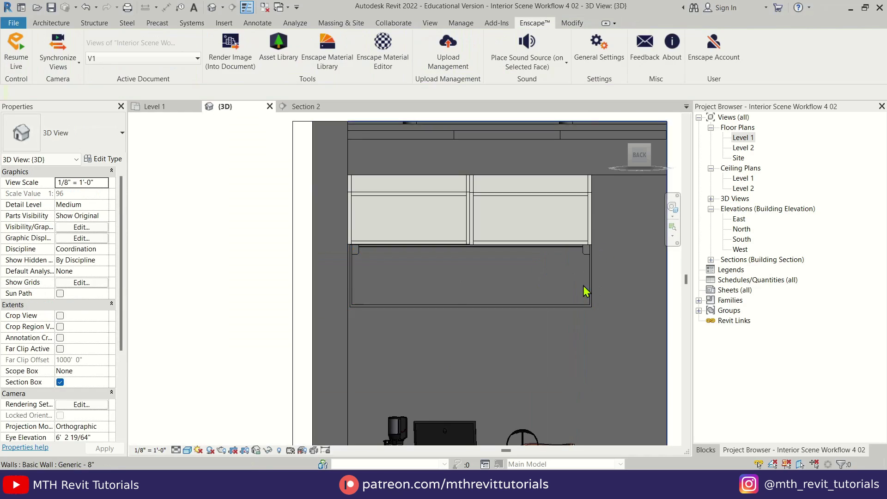
# Step: Examine the shelf and wall cabinets above the desk in 3D, and return to the Level 1 floor plan
pyautogui.keyDown('shift'); pyautogui.moveTo(585, 287); pyautogui.dragTo(354, 340, button='middle'); pyautogui.keyUp('shift')
pyautogui.scroll(-3, 451, 231)
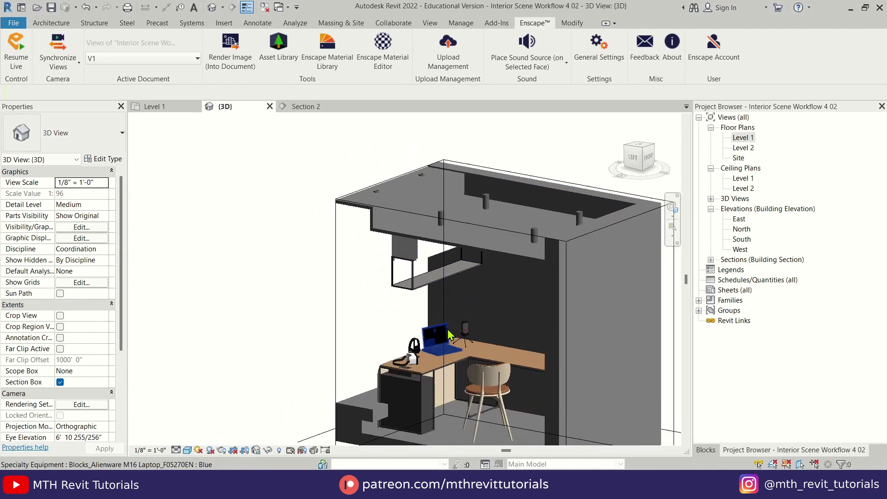
pyautogui.scroll(3, 478, 335)
pyautogui.doubleClick(753, 137)
pyautogui.scroll(-4, 528, 258)
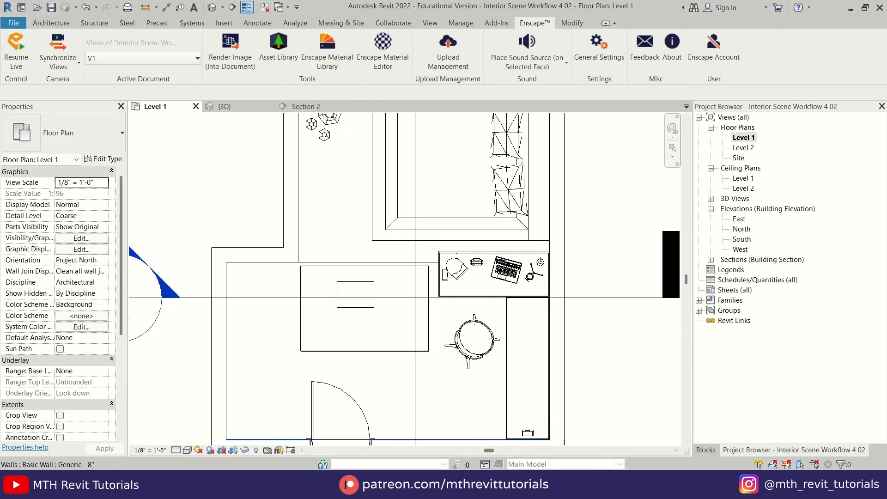
# Step: Browse the custom assets in the Enscape Asset Library for props to furnish the room
pyautogui.click(390, 421)
pyautogui.click(436, 35)
pyautogui.scroll(-20, 806, 354)
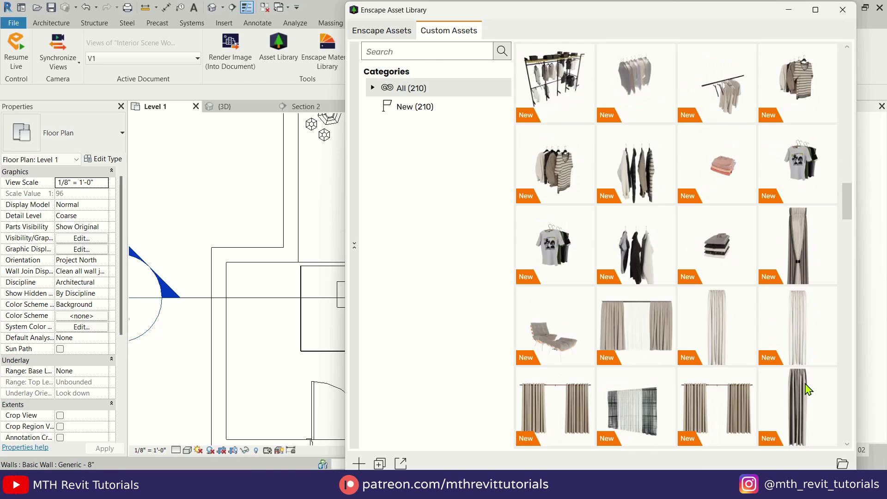
pyautogui.click(632, 86)
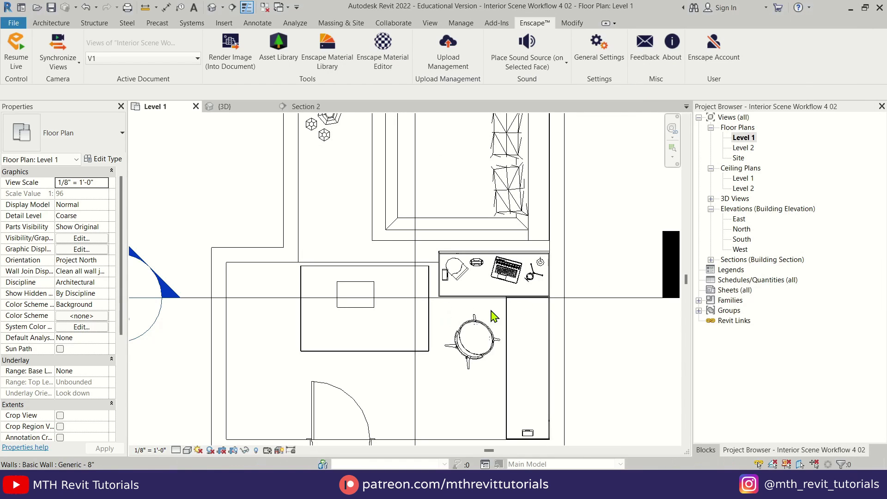
pyautogui.scroll(4, 493, 317)
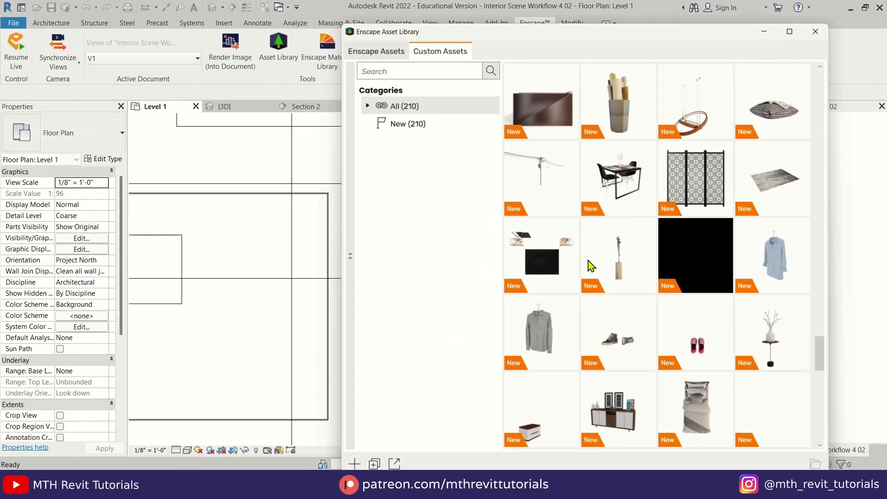
pyautogui.click(485, 339)
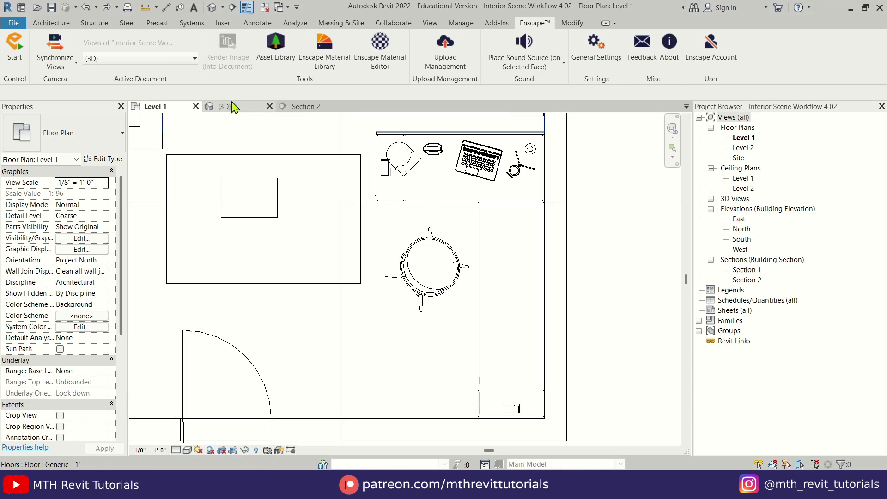
# Step: Load the Arch_Model family and place one on the face of the long desk, near its upper end
pyautogui.click(50, 22)
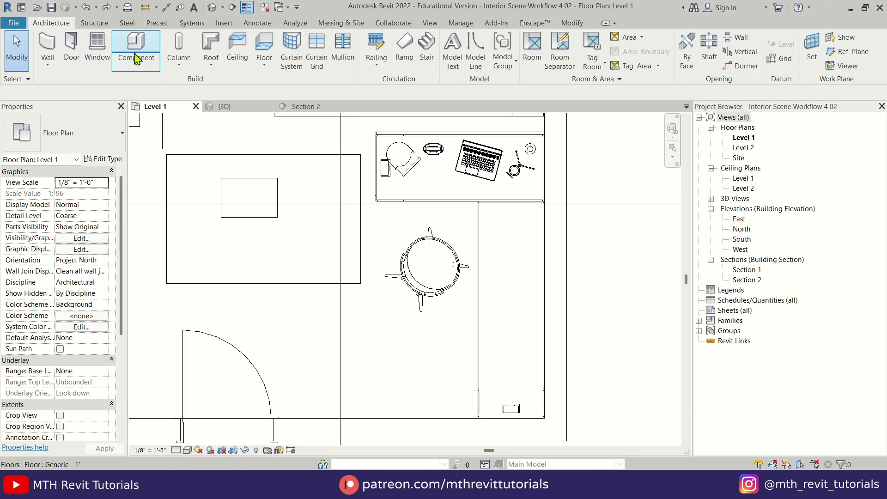
pyautogui.click(133, 42)
pyautogui.click(466, 58)
pyautogui.doubleClick(323, 175)
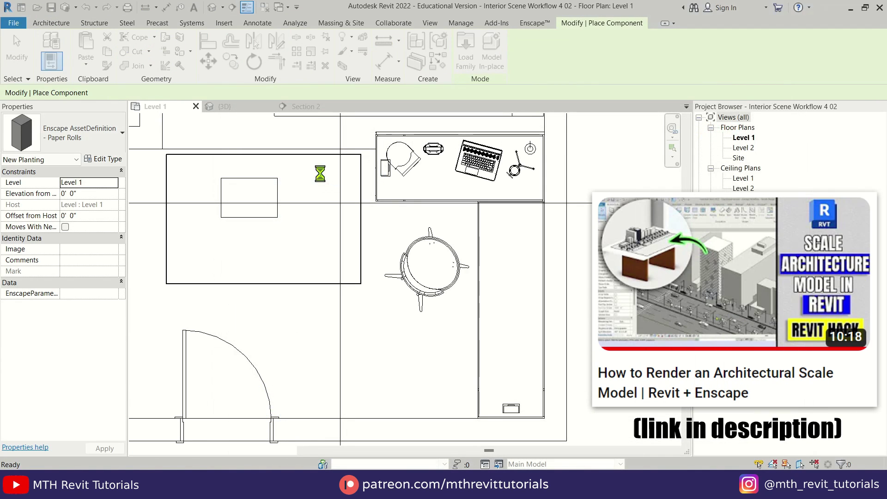
pyautogui.click(566, 67)
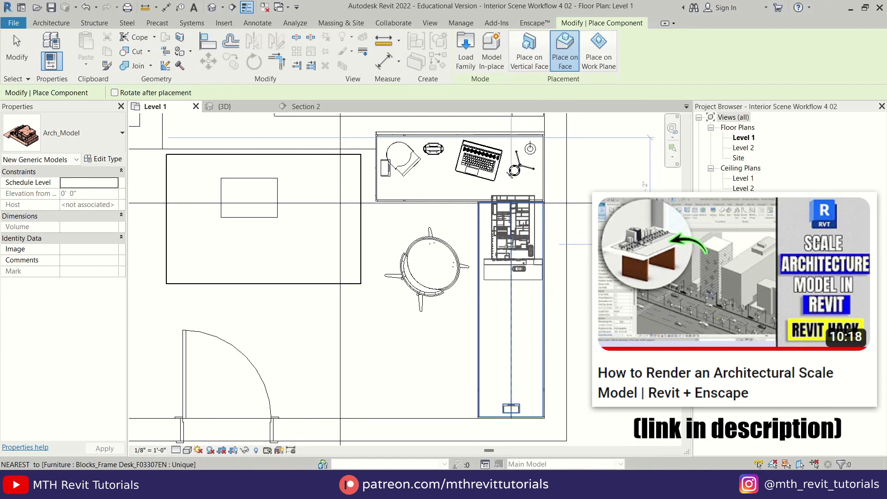
pyautogui.scroll(3, 486, 222)
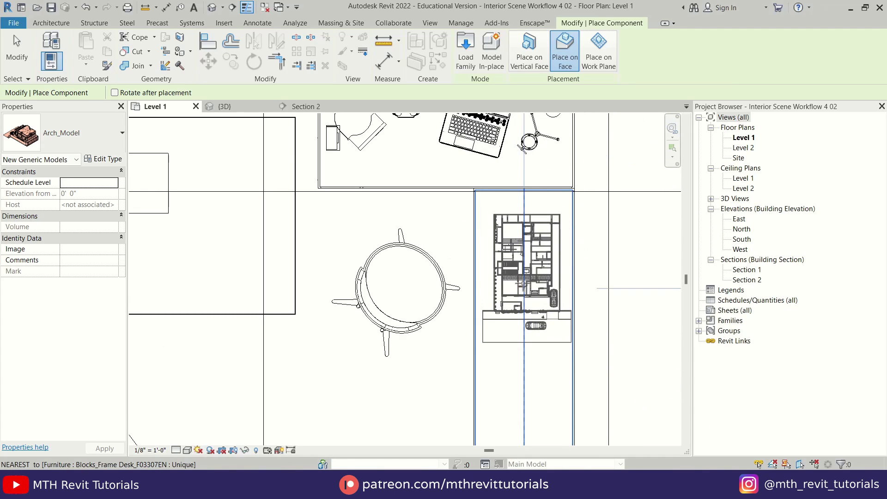
pyautogui.click(523, 287)
pyautogui.press('Escape')
# Step: Rotate the architectural scale model slightly clockwise and nudge it toward the wall side of the desk
pyautogui.click(540, 277)
pyautogui.scroll(-2, 495, 225)
pyautogui.click(257, 65)
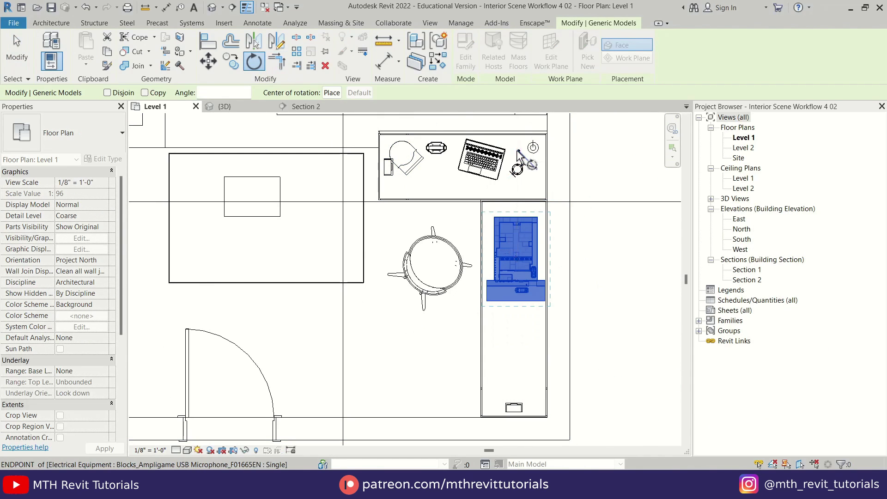
pyautogui.click(516, 164)
pyautogui.click(544, 152)
pyautogui.scroll(1, 522, 262)
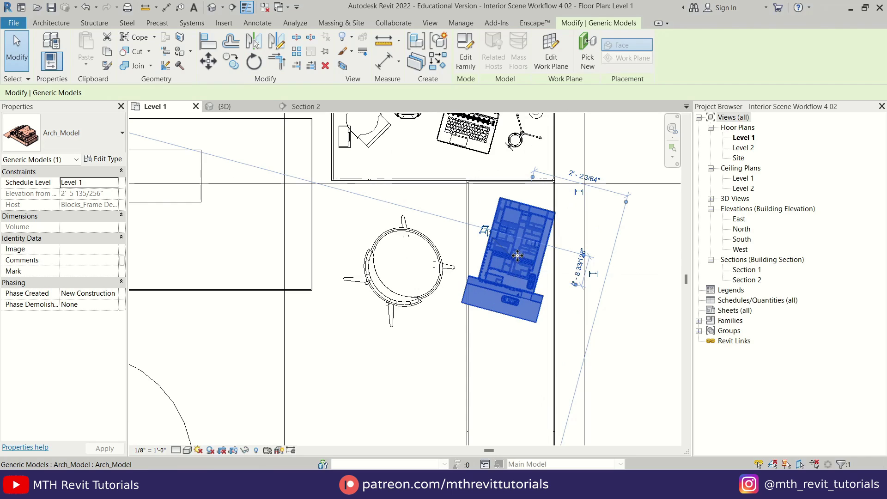
pyautogui.scroll(2, 525, 234)
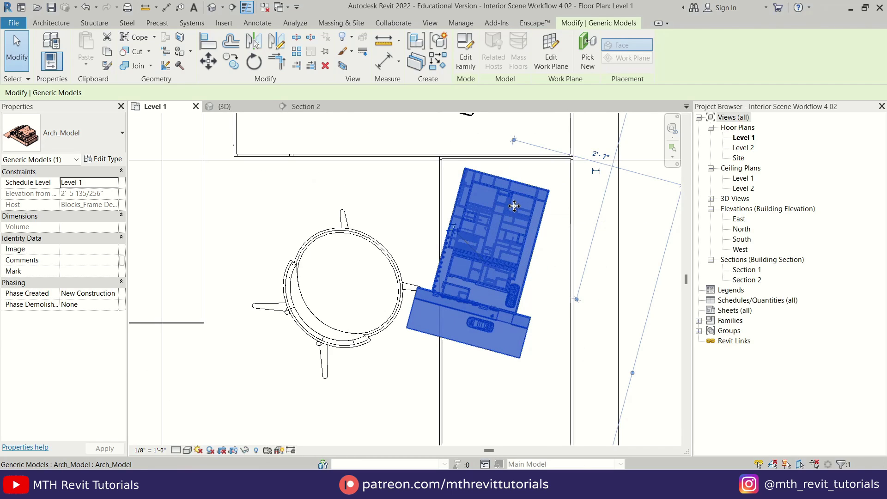
pyautogui.press('Right')
pyautogui.press('Right')
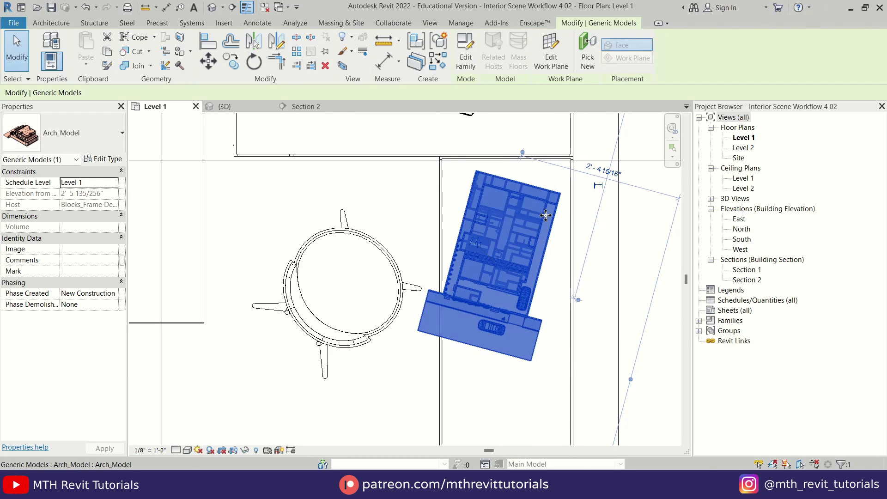
pyautogui.press('Escape')
# Step: Choose the Cutter from the custom Enscape assets for placement among the desk accessories
pyautogui.scroll(-5, 527, 191)
pyautogui.moveTo(531, 347)
pyautogui.mouseDown(button='middle')
pyautogui.moveTo(531, 334)
pyautogui.moveTo(524, 347)
pyautogui.mouseUp(button='middle')
pyautogui.scroll(2, 536, 326)
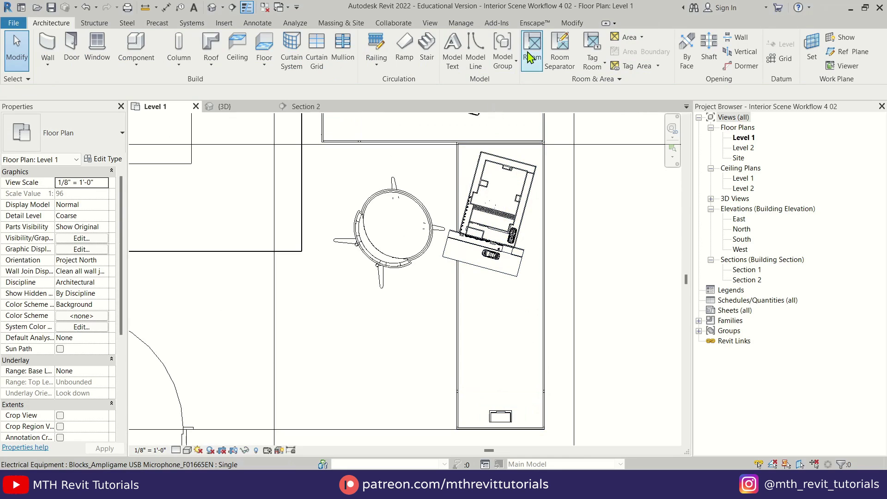
pyautogui.click(535, 22)
pyautogui.click(276, 49)
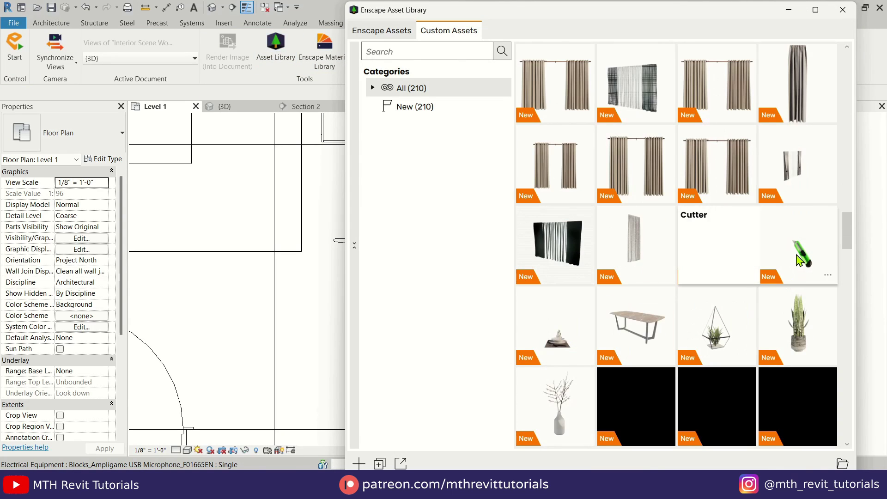
pyautogui.click(800, 261)
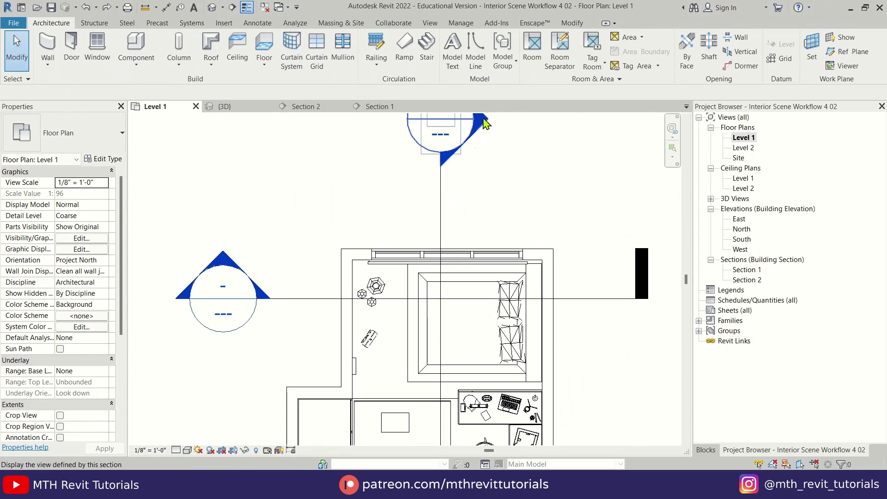
# Step: Search the Enscape assets for bamboo and place four Bamboo 001: Cane Group plants in a row outside the window
pyautogui.click(534, 23)
pyautogui.click(279, 68)
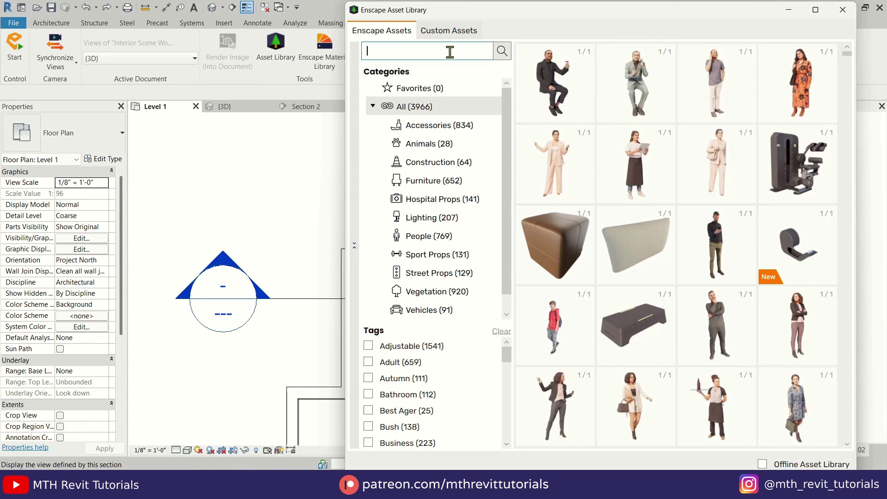
pyautogui.write('bamboo')
pyautogui.press('Return')
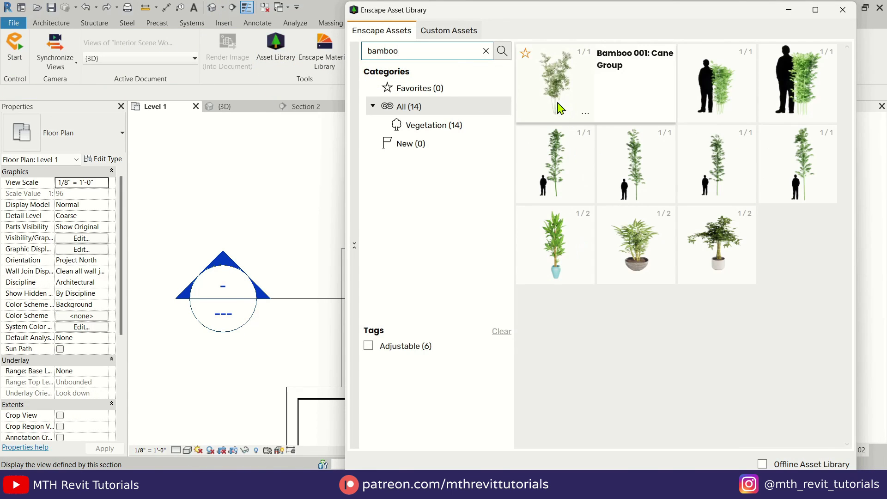
pyautogui.click(561, 108)
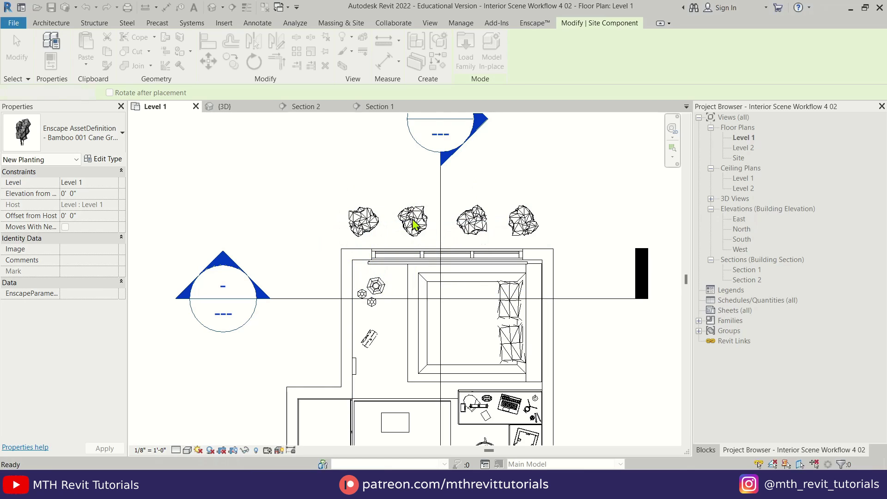
pyautogui.press('Escape')
pyautogui.click(842, 10)
# Step: Shift the second bamboo group slightly to even out the row's spacing and deselect it
pyautogui.scroll(1, 465, 202)
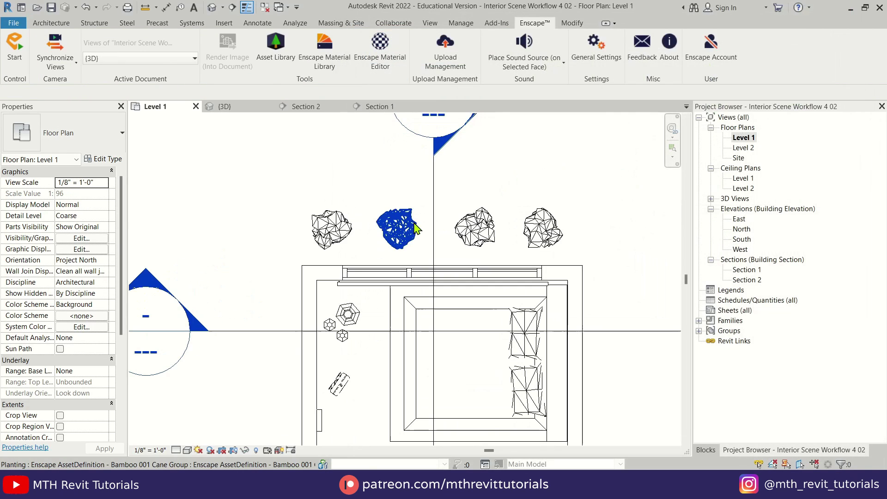
pyautogui.click(417, 231)
pyautogui.click(563, 169)
pyautogui.scroll(-2, 465, 201)
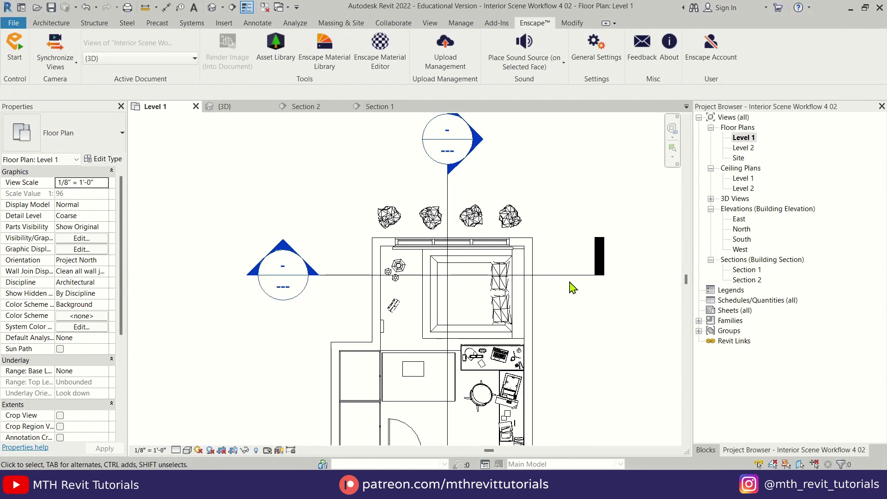
# Step: Draw a long horizontal Generic - 8" wall outside the building, beyond the row of bamboo
pyautogui.moveTo(514, 233); pyautogui.dragTo(499, 302, button='middle')
pyautogui.press('w')
pyautogui.press('a')
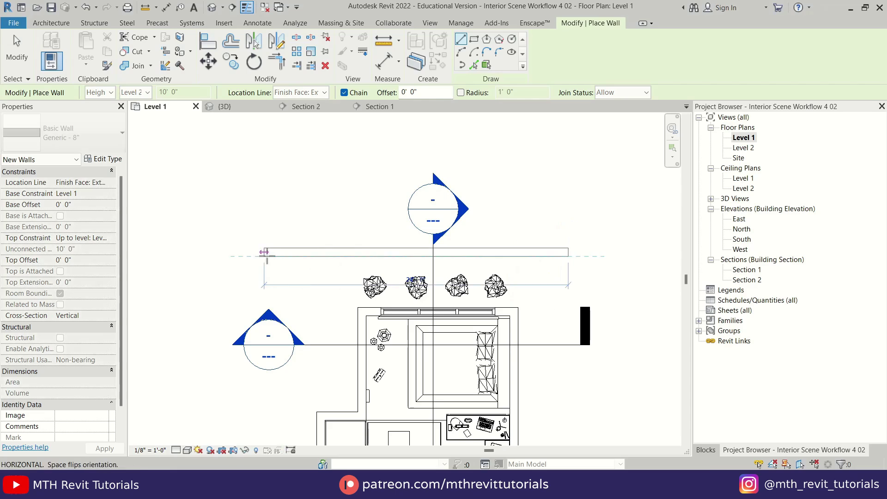
pyautogui.press('Escape')
pyautogui.press('Escape')
# Step: Increase the Height in the Bamboo 001 Cane Group type properties from the 3D view to make the plants taller
pyautogui.click(212, 7)
pyautogui.keyDown('shift'); pyautogui.moveTo(559, 289); pyautogui.dragTo(273, 340, button='middle'); pyautogui.keyUp('shift')
pyautogui.scroll(3, 311, 270)
pyautogui.doubleClick(274, 342)
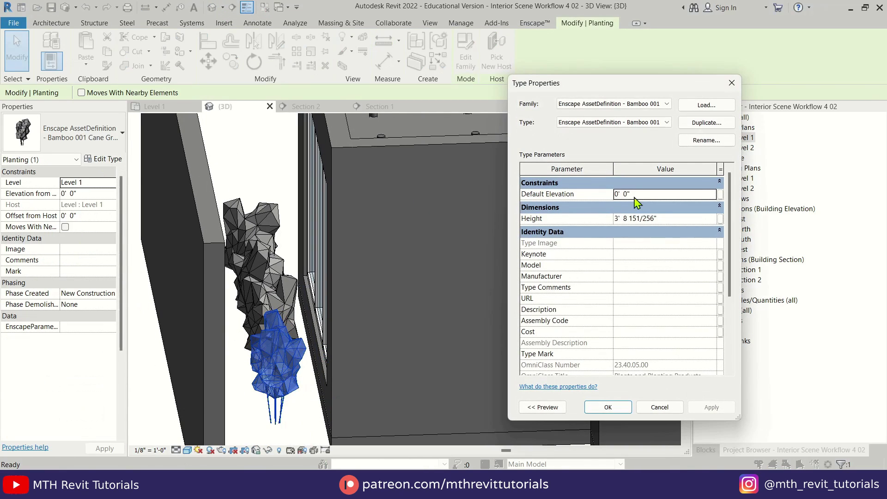
pyautogui.click(619, 408)
# Step: Check the bamboo and outer wall from another 3D angle and start Enscape
pyautogui.scroll(-3, 358, 361)
pyautogui.keyDown('shift'); pyautogui.moveTo(359, 361); pyautogui.dragTo(305, 370, button='middle'); pyautogui.keyUp('shift')
pyautogui.scroll(1, 589, 354)
pyautogui.click(534, 23)
pyautogui.click(16, 42)
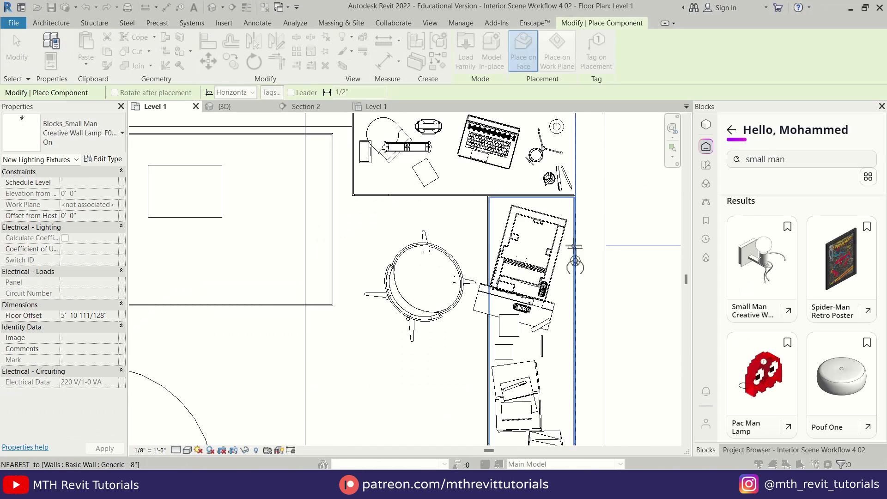
# Step: Place Small Man Creative Wall Lamps, two on the wall behind the long desk and two on the door wall
pyautogui.scroll(-2, 573, 245)
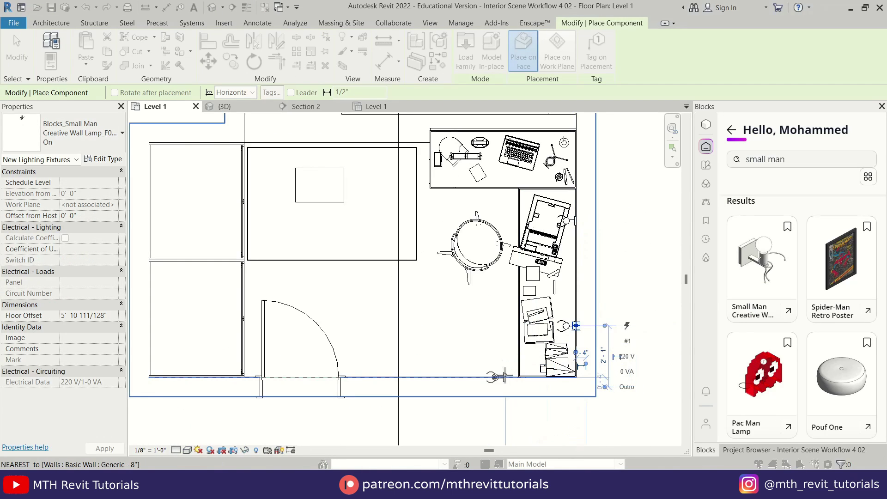
pyautogui.click(505, 376)
pyautogui.click(393, 376)
pyautogui.press('Escape')
pyautogui.press('Escape')
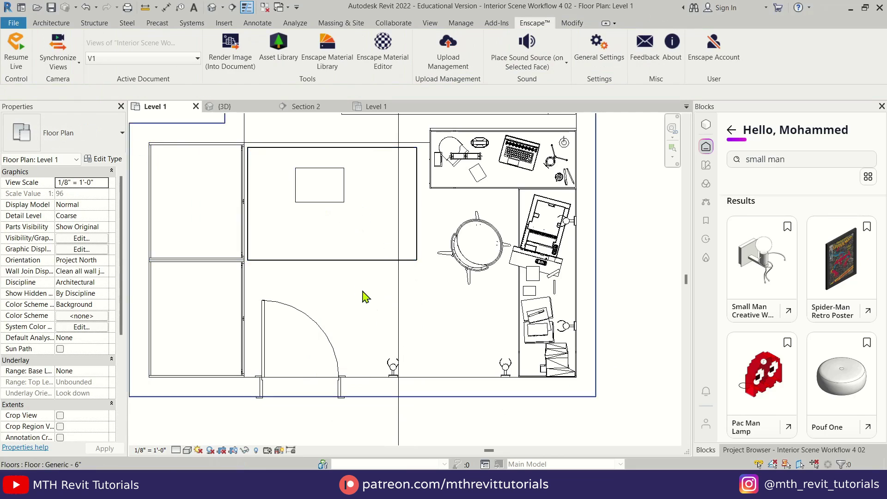
# Step: Open Section 1, move the two lamps on the desk wall down from above the ceiling, and deselect them
pyautogui.scroll(-4, 365, 287)
pyautogui.doubleClick(380, 245)
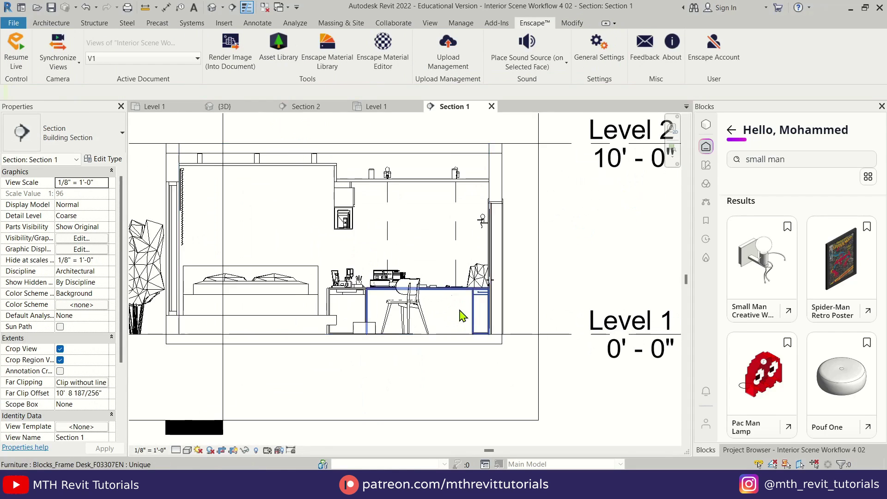
pyautogui.scroll(3, 450, 168)
pyautogui.click(323, 171)
pyautogui.keyDown('ctrl'); pyautogui.click(460, 171); pyautogui.keyUp('ctrl')
pyautogui.moveTo(466, 169); pyautogui.dragTo(465, 267)
pyautogui.scroll(2, 462, 296)
pyautogui.click(494, 301)
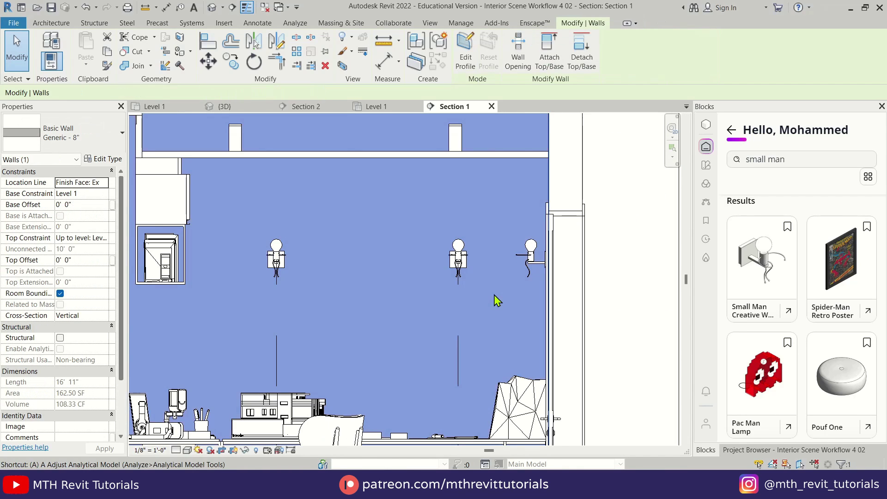
pyautogui.click(624, 273)
# Step: Align the two desk-wall lamps vertically with the height of the lamp on the door wall
pyautogui.click(459, 258)
pyautogui.press('l')
pyautogui.scroll(2, 541, 277)
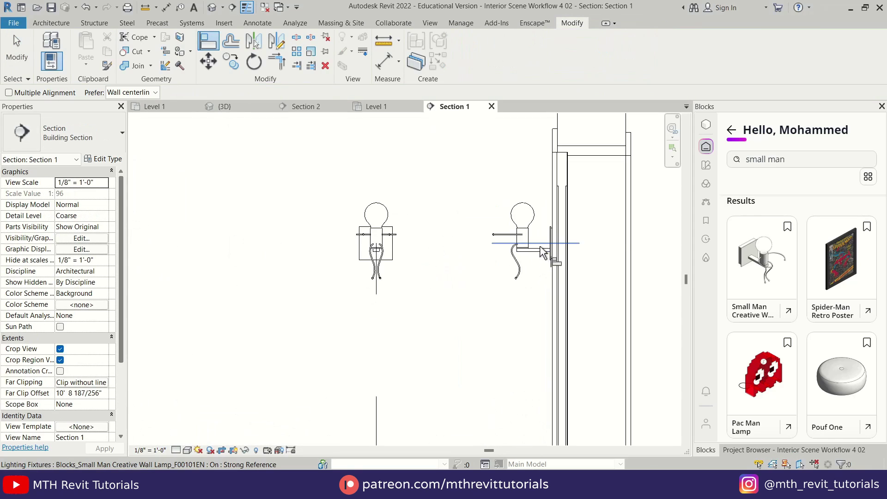
pyautogui.click(543, 244)
pyautogui.click(386, 244)
pyautogui.scroll(-2, 501, 251)
pyautogui.scroll(2, 208, 258)
pyautogui.click(308, 241)
pyautogui.press('Escape')
pyautogui.press('Escape')
# Step: Resume Enscape live updates, examine the ceiling downlights in the Enscape window, and return to Revit
pyautogui.scroll(-4, 346, 253)
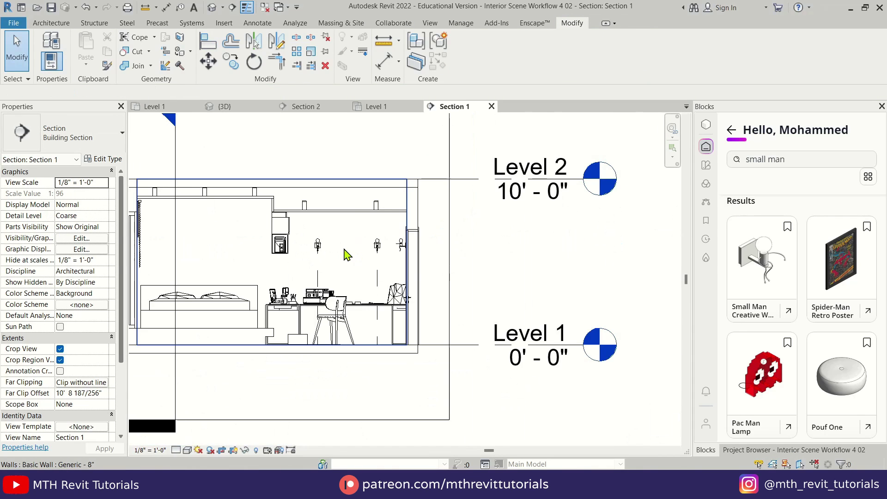
pyautogui.scroll(4, 361, 177)
pyautogui.click(534, 23)
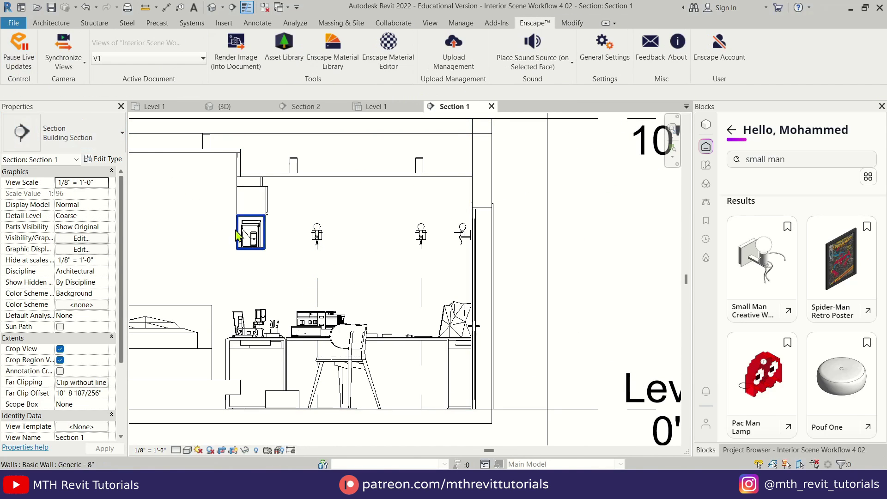
pyautogui.moveTo(319, 460)
pyautogui.click(333, 435)
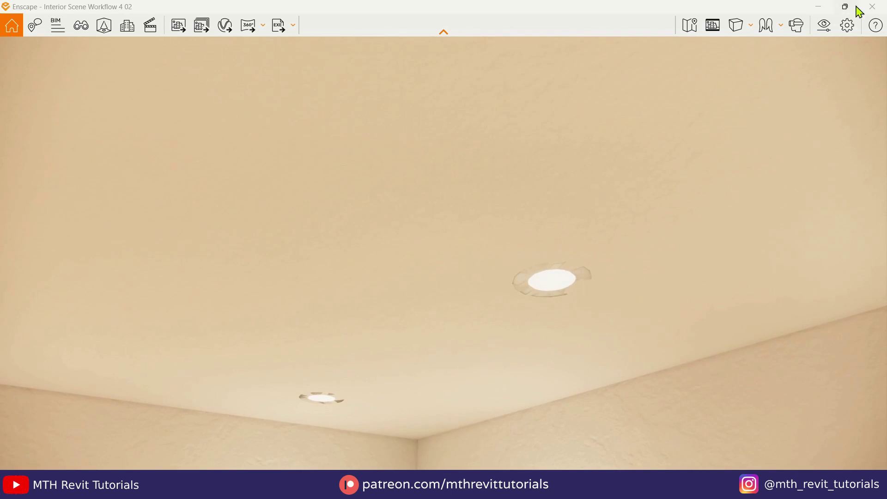
pyautogui.click(818, 7)
pyautogui.scroll(2, 420, 159)
pyautogui.click(422, 164)
pyautogui.rightClick(431, 169)
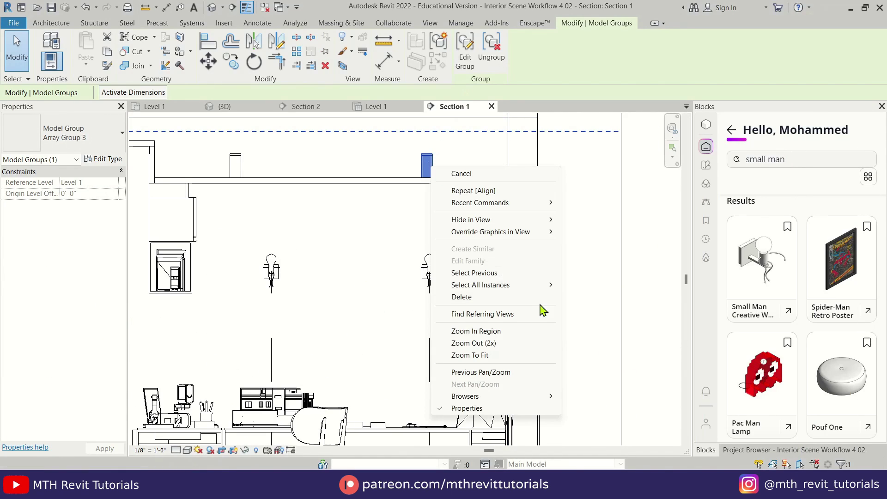
pyautogui.click(586, 284)
# Step: Open the Downlight - Recessed Can family for editing from the fixture above the desk and show its 3D view
pyautogui.doubleClick(427, 166)
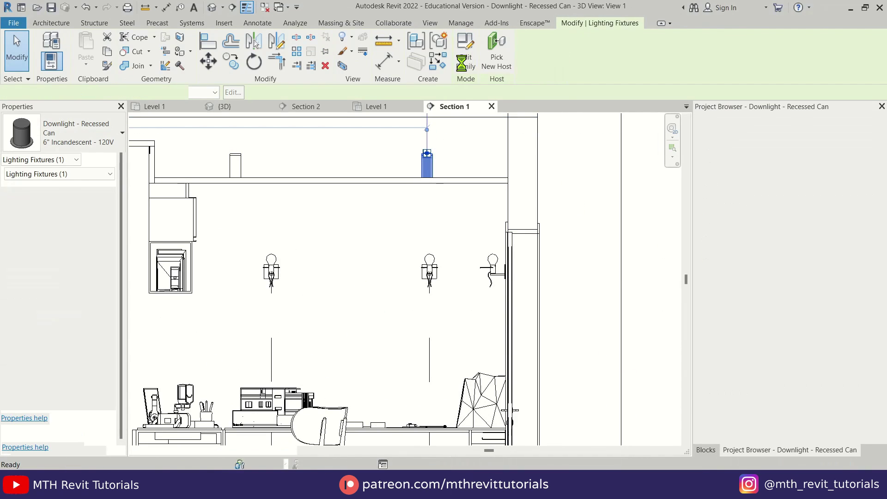
pyautogui.scroll(-5, 337, 362)
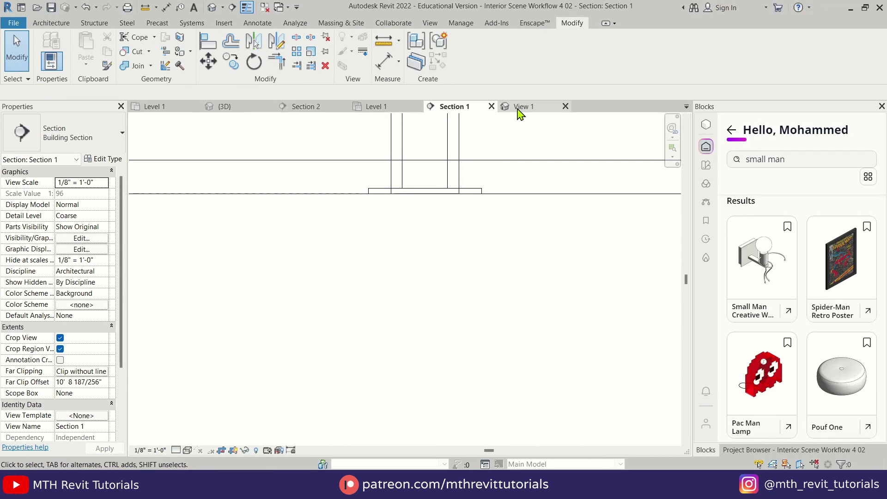
pyautogui.click(518, 110)
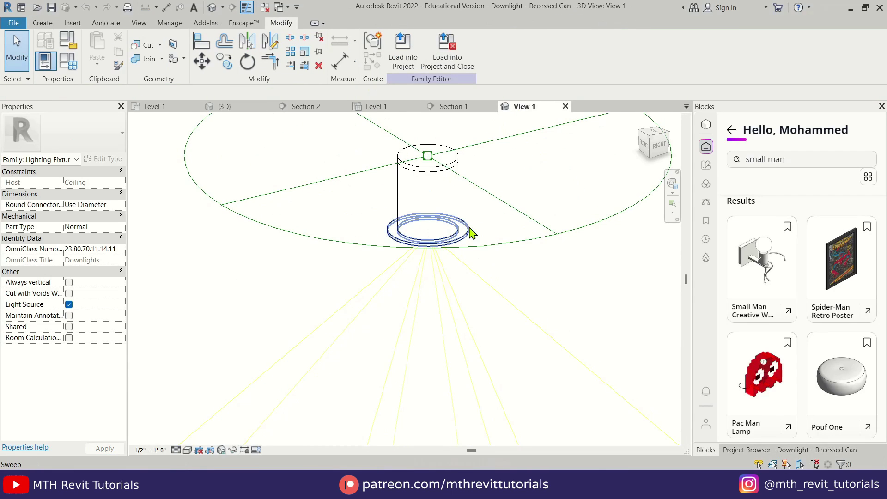
# Step: Edit the sweep profile of the downlight's trim ring, finish the sweep, and load the family back into the Interior Scene Workflow project
pyautogui.doubleClick(471, 232)
pyautogui.doubleClick(400, 240)
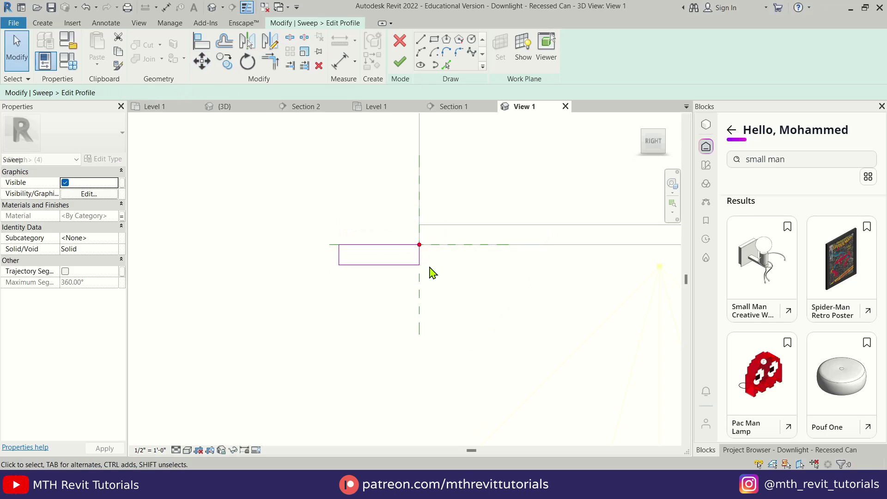
pyautogui.click(400, 62)
pyautogui.click(401, 62)
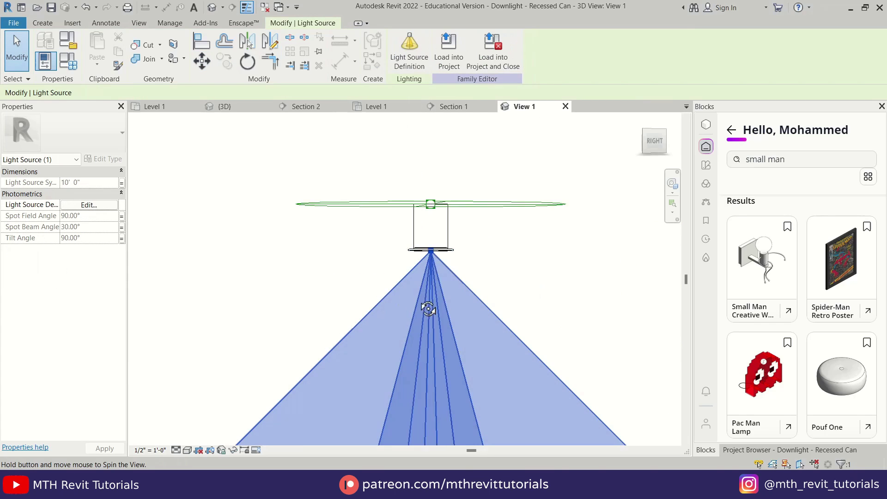
pyautogui.click(450, 58)
pyautogui.click(416, 242)
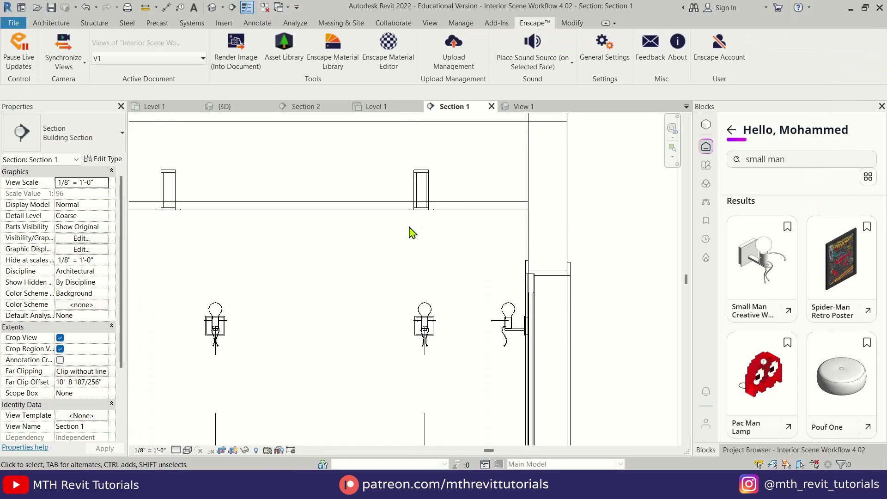
# Step: Give the Aluminum frame material of the 6" Incandescent - 120V recessed can downlight an RGB 80 80 80 appearance tint
pyautogui.click(421, 182)
pyautogui.click(103, 158)
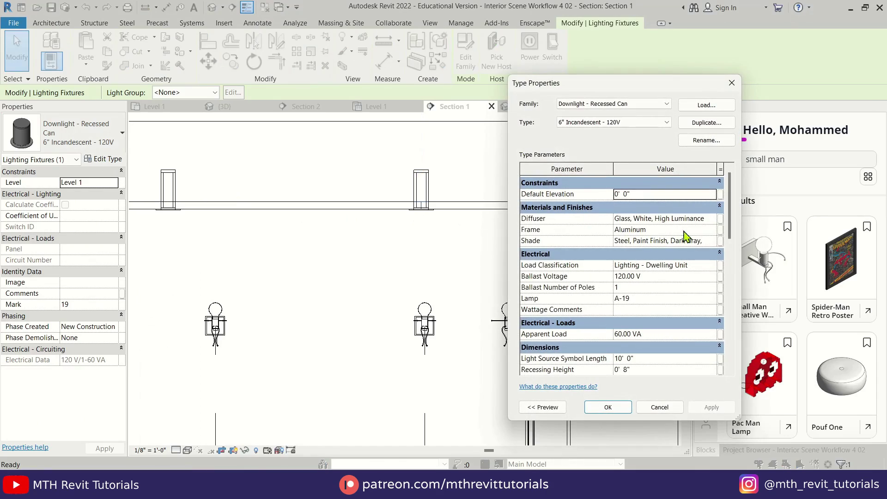
pyautogui.click(665, 230)
pyautogui.click(712, 229)
pyautogui.click(450, 134)
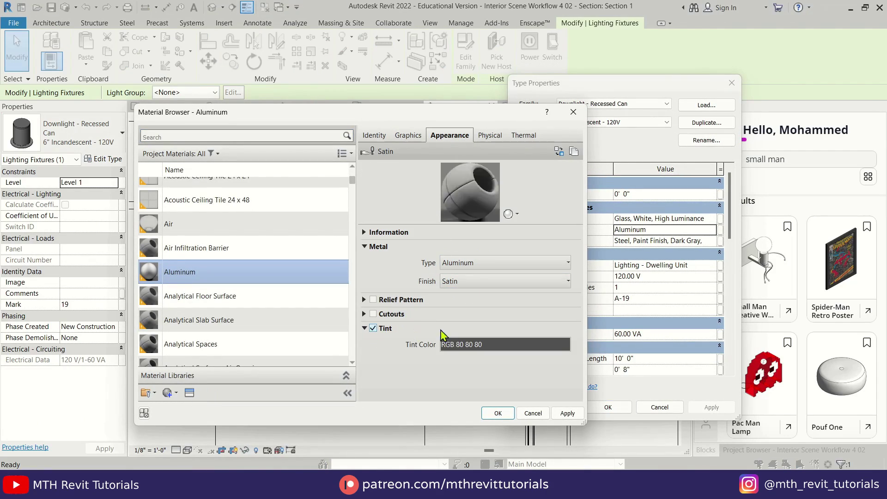
pyautogui.click(498, 413)
pyautogui.click(608, 407)
# Step: Switch to Enscape, examine the ceiling downlight frames and the walls below, and return to Revit
pyautogui.click(337, 421)
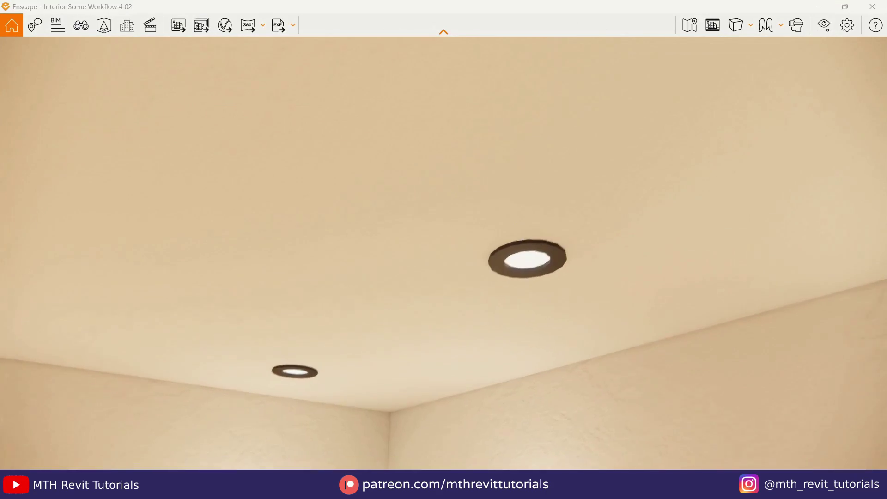
pyautogui.moveTo(528, 152); pyautogui.dragTo(446, 313)
pyautogui.scroll(-3, 470, 240)
pyautogui.scroll(-2, 445, 313)
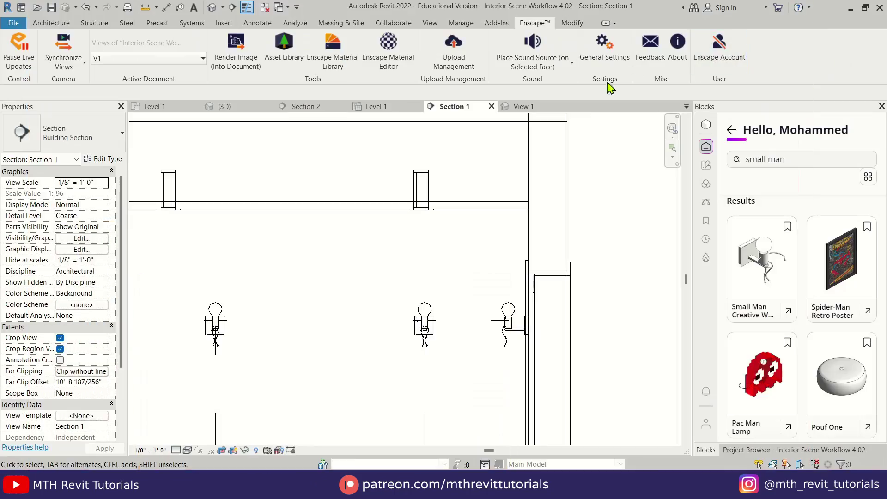
# Step: Select all Small Man Creative Wall Lamp instances, set their Floor Offset to 5' 0", and deselect them
pyautogui.click(424, 326)
pyautogui.rightClick(430, 326)
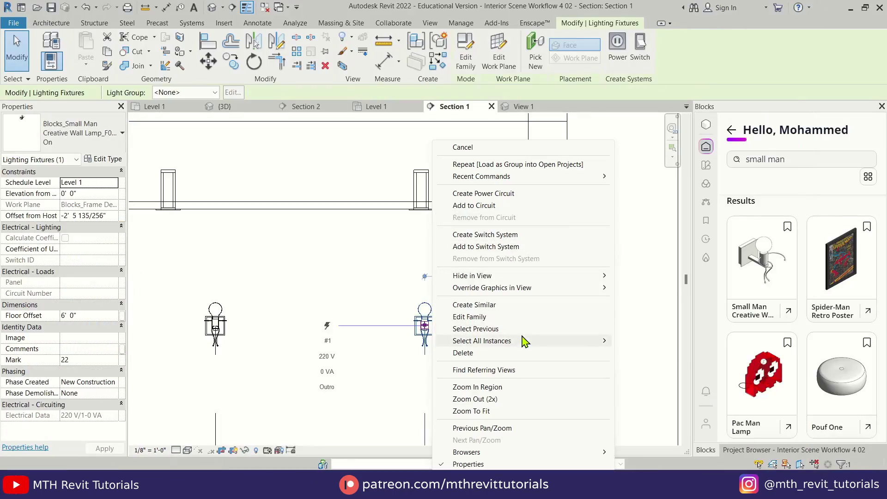
pyautogui.click(656, 341)
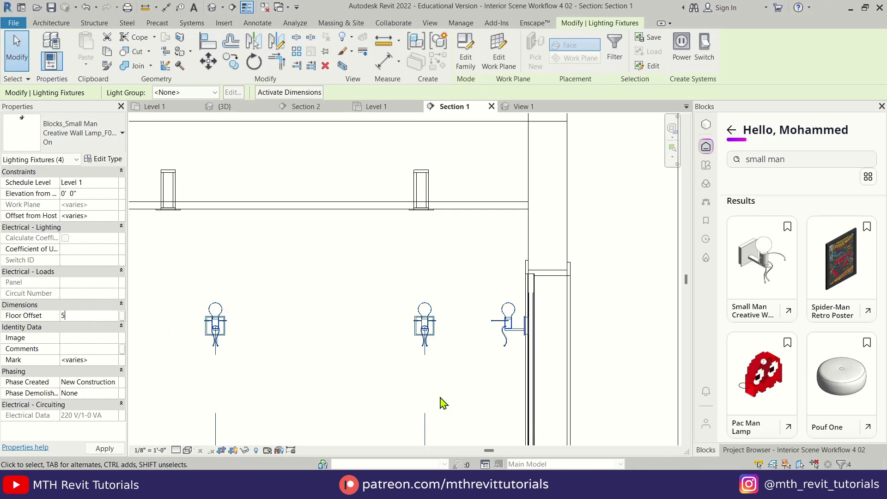
pyautogui.press('Return')
pyautogui.scroll(-3, 443, 403)
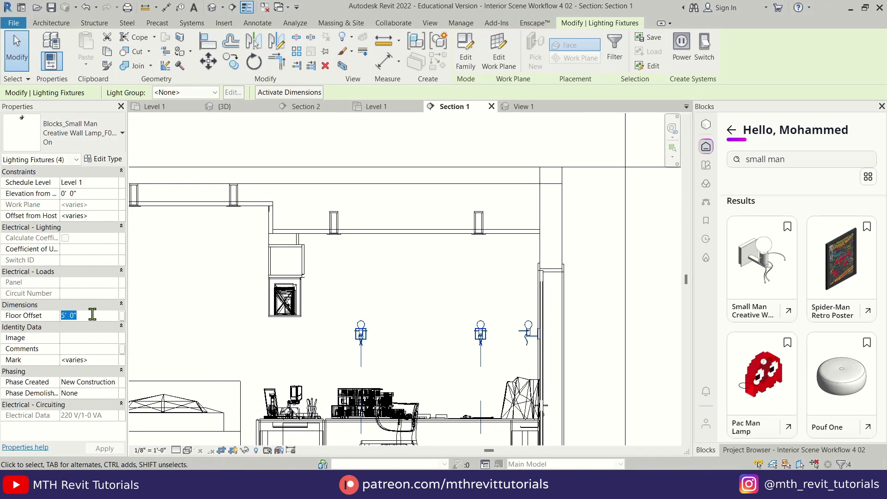
pyautogui.click(250, 335)
pyautogui.moveTo(468, 405); pyautogui.dragTo(542, 342, button='middle')
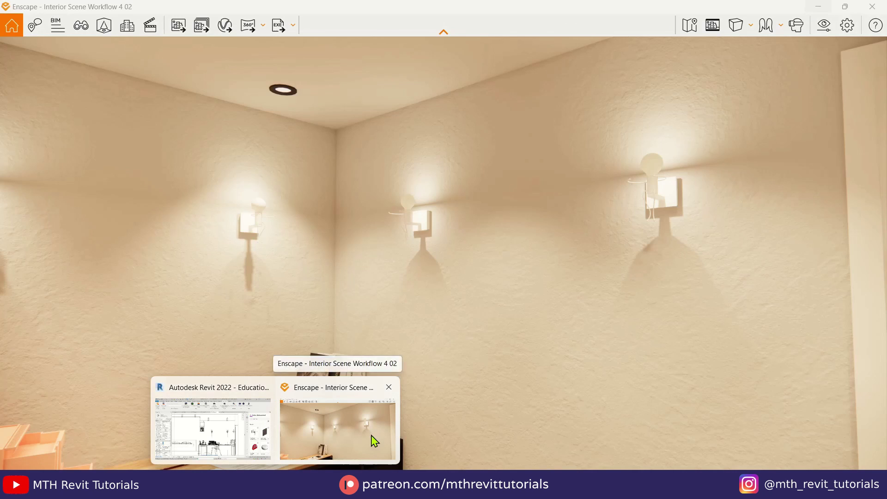
# Step: Reselect all Small Man wall lamps in Revit and examine their height and light on the walls in Enscape
pyautogui.scroll(2, 493, 271)
pyautogui.click(241, 423)
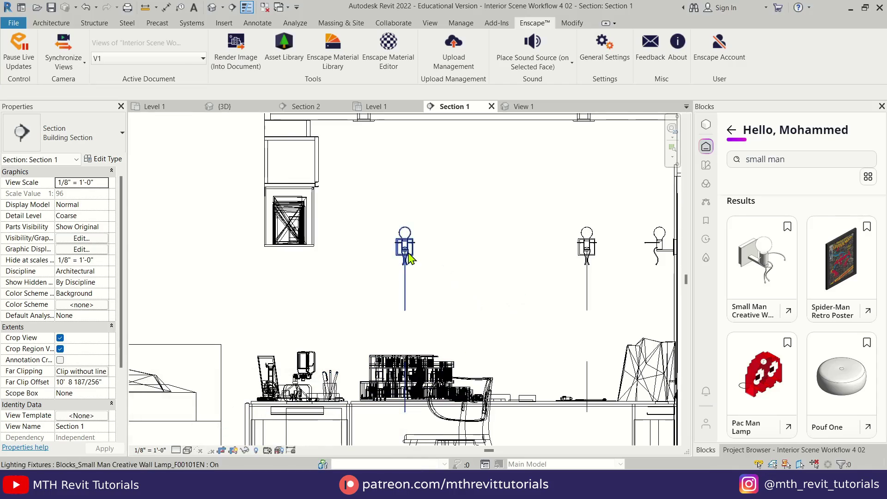
pyautogui.rightClick(410, 254)
pyautogui.moveTo(470, 339)
pyautogui.click(612, 355)
pyautogui.moveTo(562, 295); pyautogui.dragTo(454, 300, button='middle')
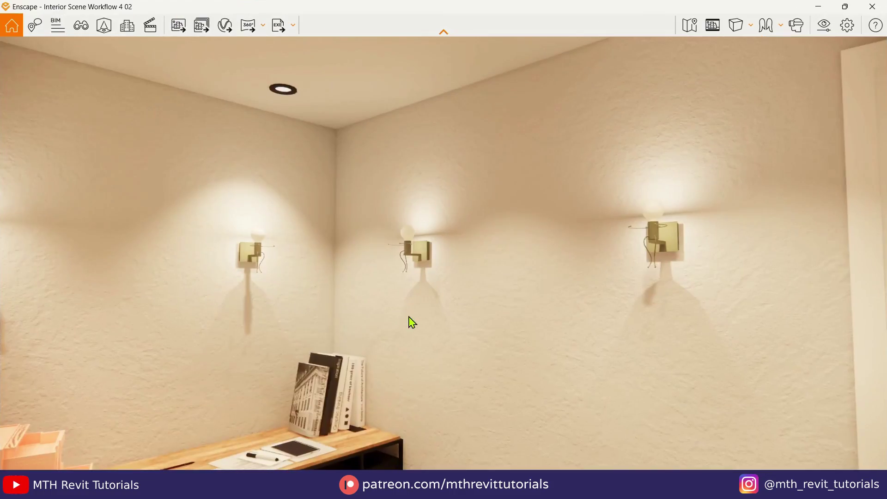
pyautogui.moveTo(408, 320)
pyautogui.mouseDown()
pyautogui.moveTo(323, 321)
pyautogui.moveTo(370, 321)
pyautogui.moveTo(392, 305)
pyautogui.moveTo(410, 321)
pyautogui.mouseUp()
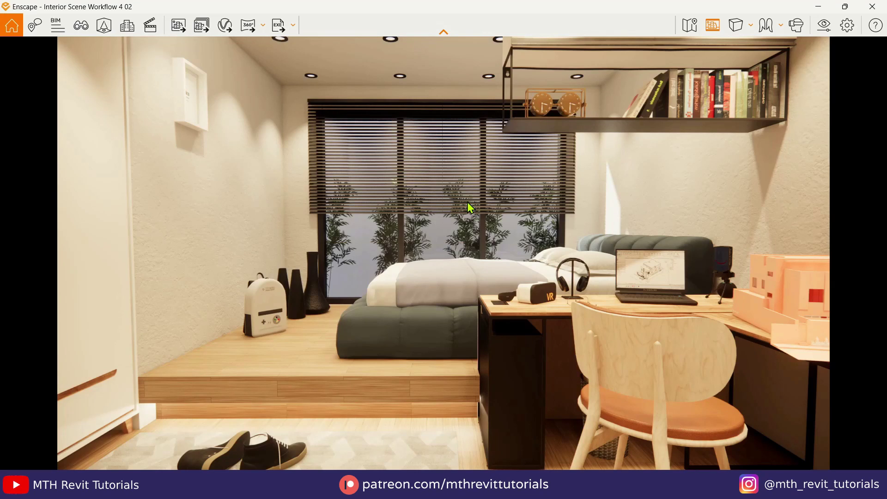
# Step: Open the visual settings of V1, set the horizon source to Skybox, and load syferfontein_0d_clear_2k.hdr
pyautogui.click(825, 29)
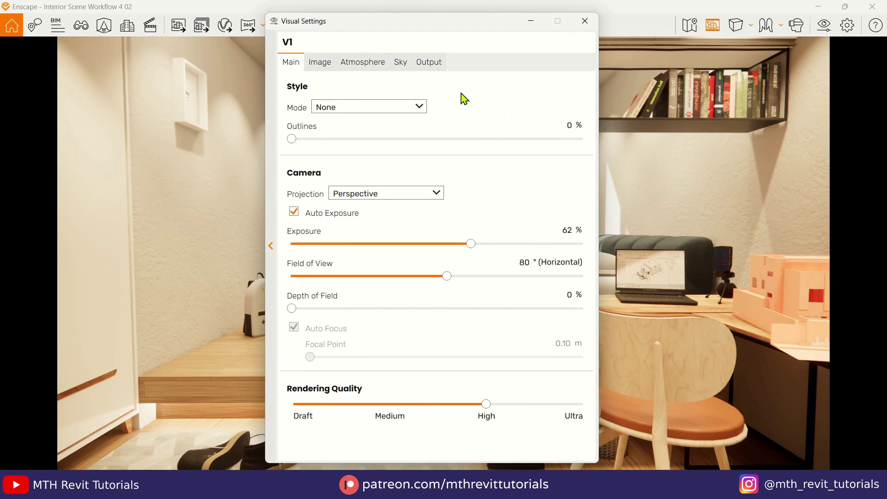
pyautogui.click(401, 64)
pyautogui.click(390, 132)
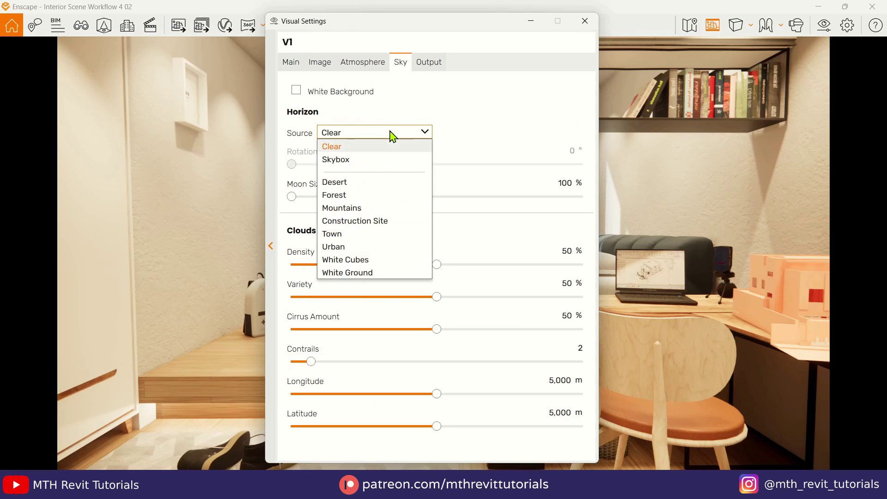
pyautogui.click(378, 162)
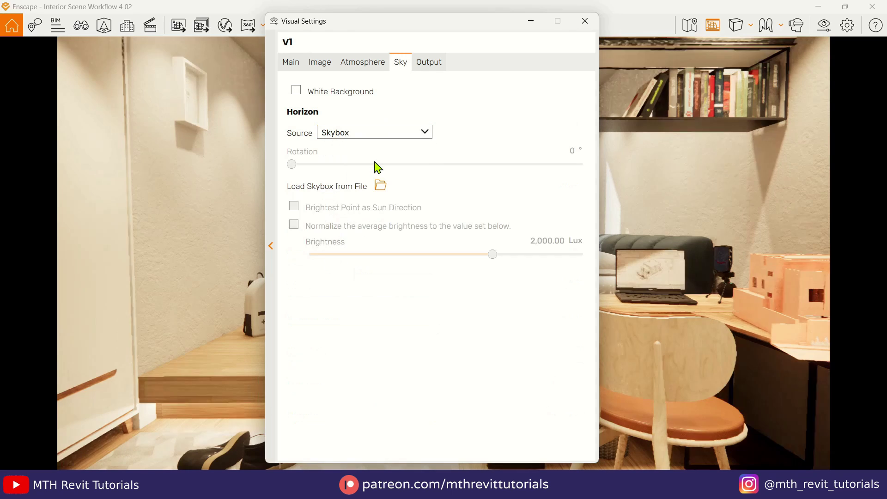
pyautogui.click(381, 186)
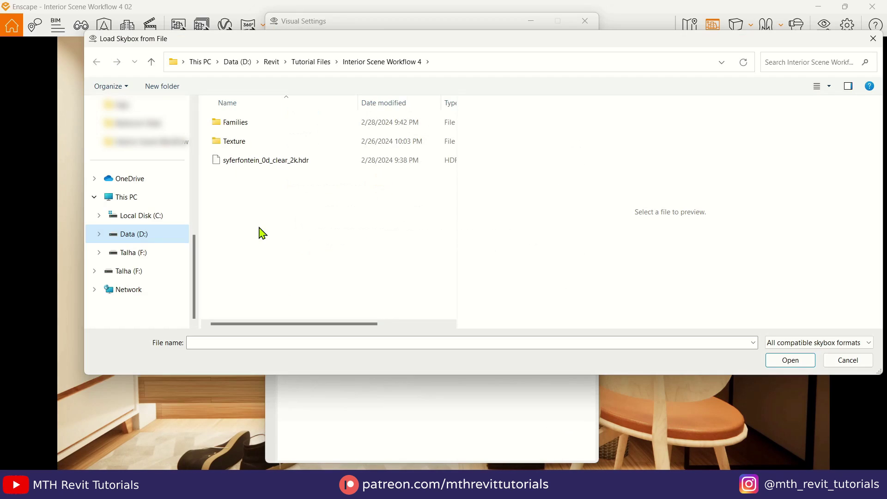
pyautogui.doubleClick(283, 163)
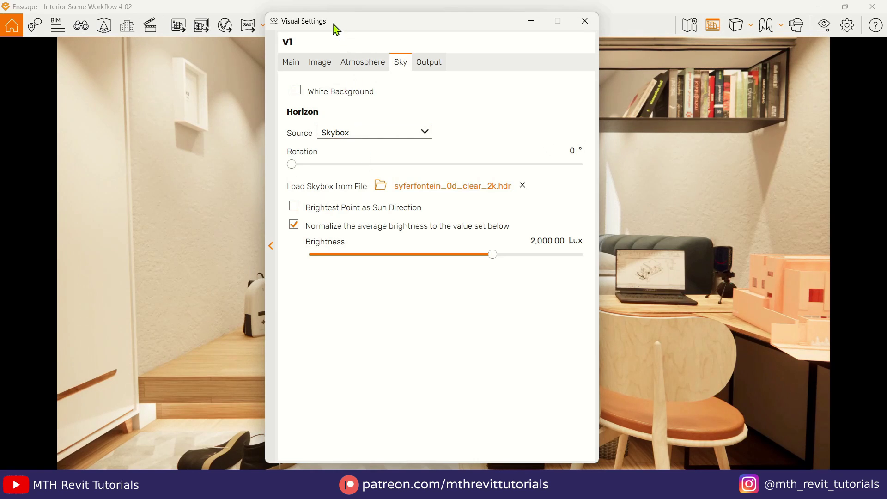
# Step: Use the skybox's brightest point as sun direction, with a rotation of 300° and a brightness of about 26,409 Lux
pyautogui.moveTo(336, 29); pyautogui.dragTo(618, 26)
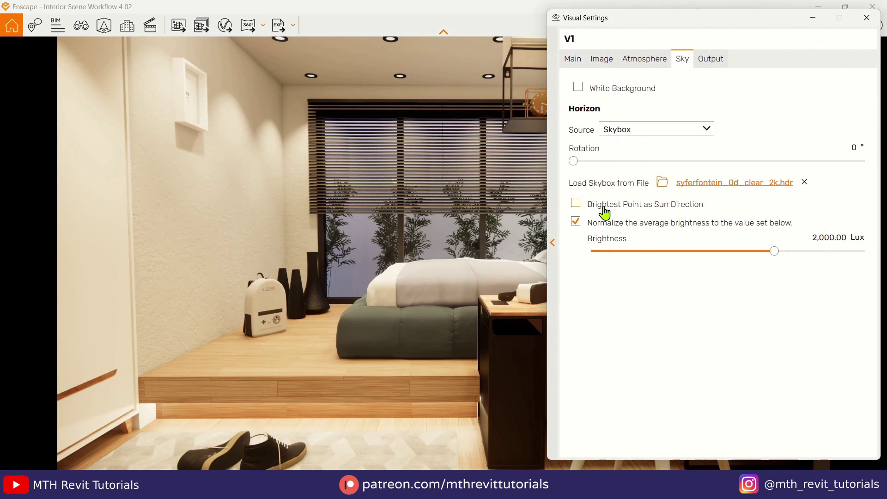
pyautogui.click(576, 204)
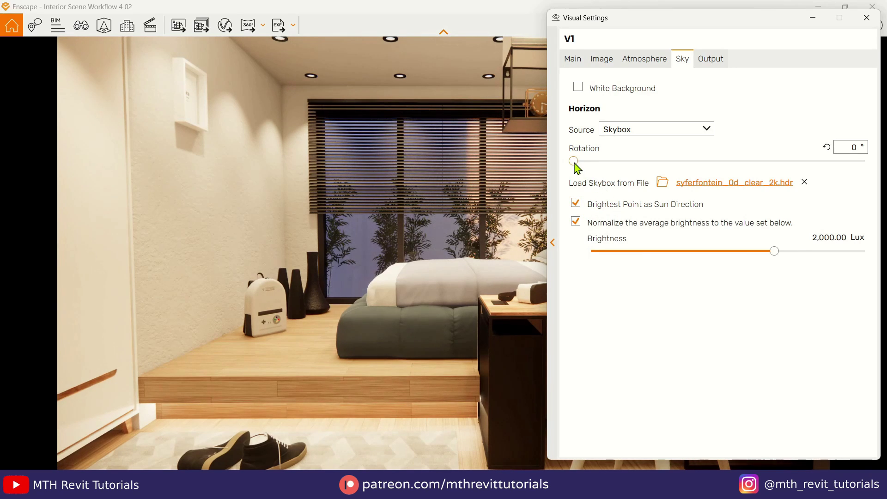
pyautogui.moveTo(575, 163); pyautogui.dragTo(815, 176)
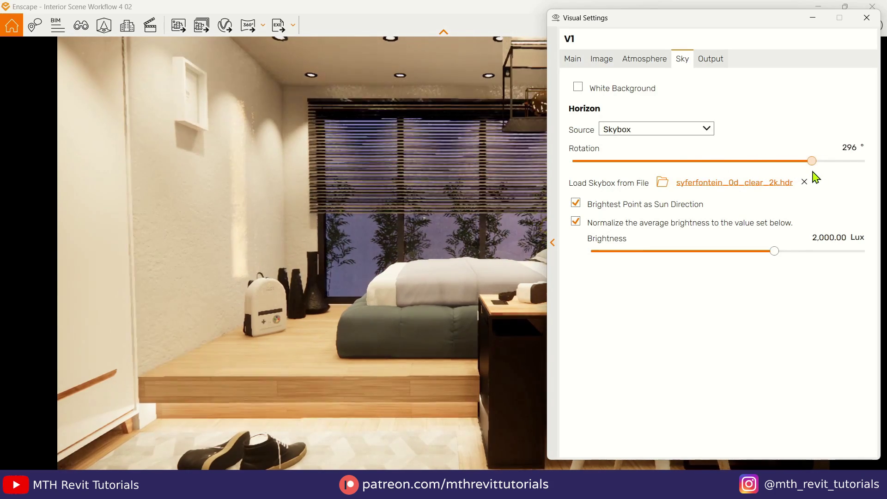
pyautogui.moveTo(815, 172); pyautogui.dragTo(816, 171)
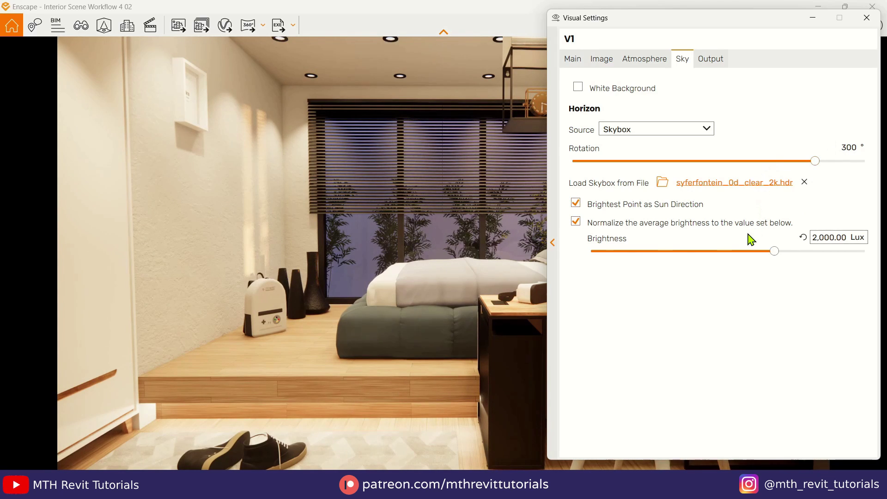
pyautogui.moveTo(775, 252); pyautogui.dragTo(826, 255)
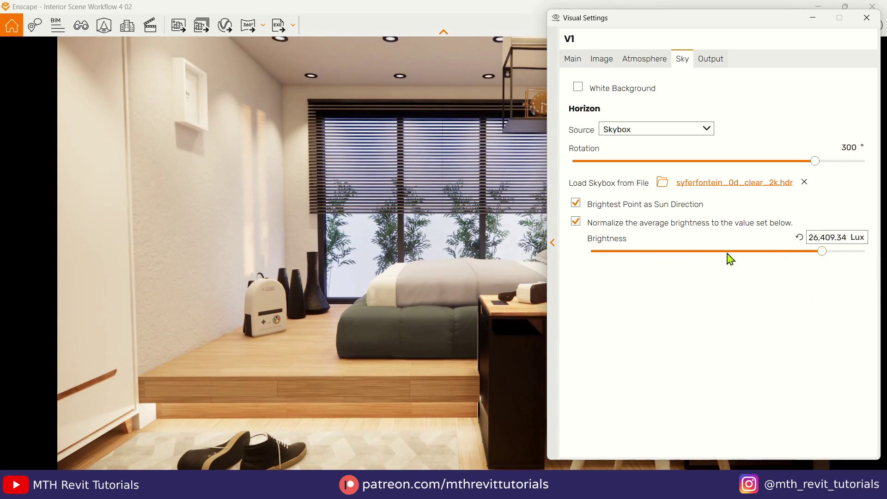
# Step: Set the V1 outlines to 5% and the camera exposure to 64%
pyautogui.click(575, 61)
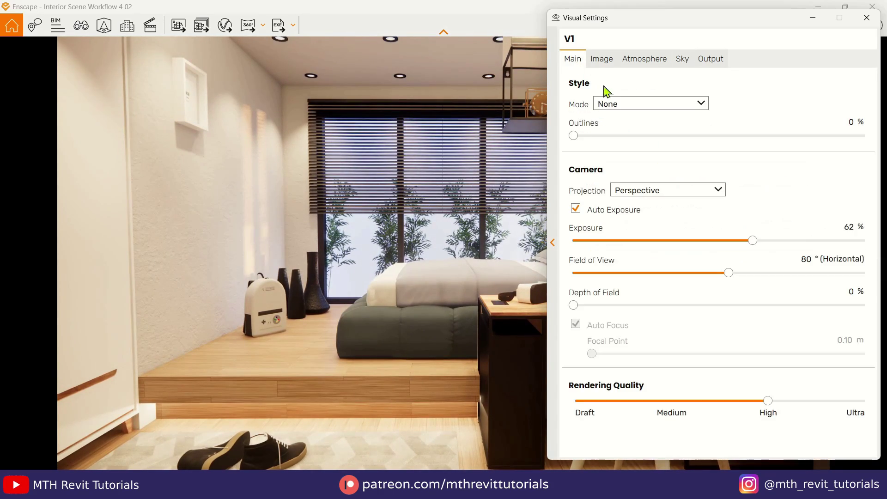
pyautogui.click(851, 122)
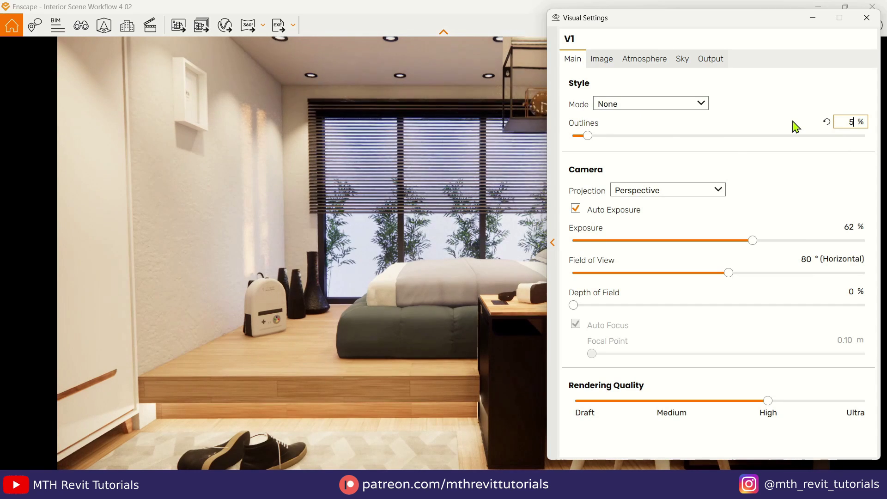
pyautogui.moveTo(755, 243); pyautogui.dragTo(756, 243)
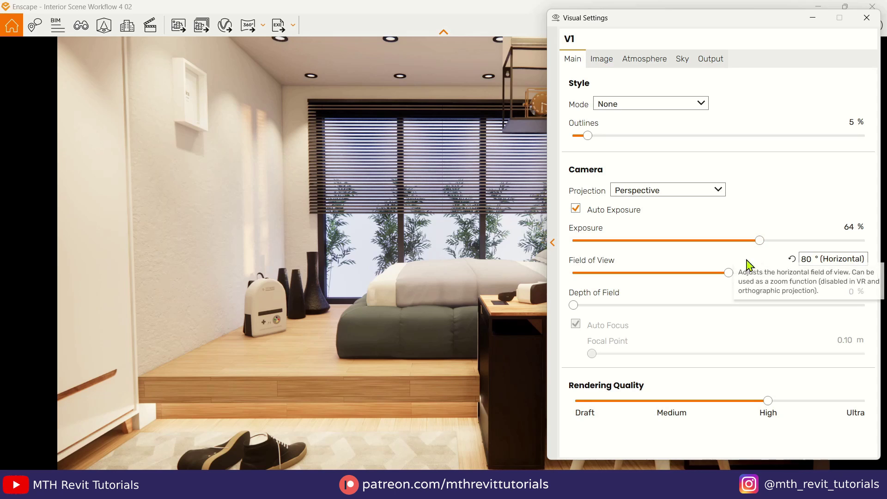
# Step: Set the image corrections to highlights -10%, shadows -45%, saturation 93% and color temperature 10,190 K
pyautogui.click(602, 59)
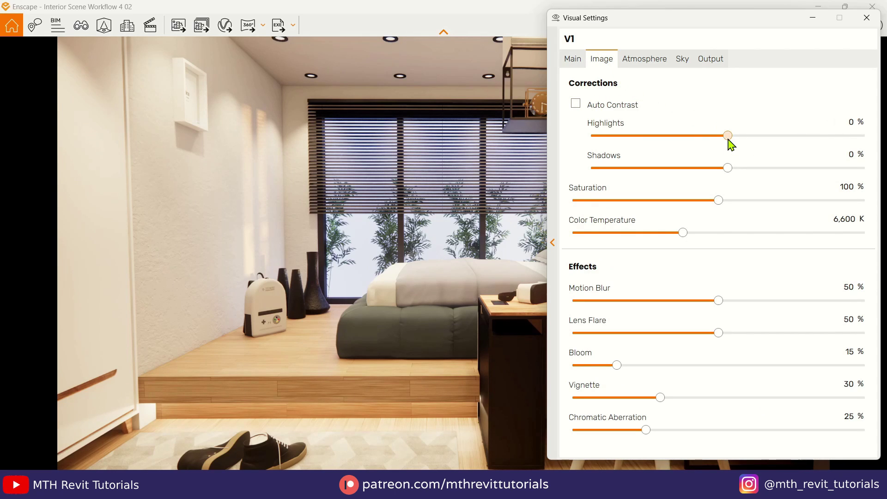
pyautogui.moveTo(729, 139); pyautogui.dragTo(708, 138)
pyautogui.moveTo(728, 168); pyautogui.dragTo(669, 180)
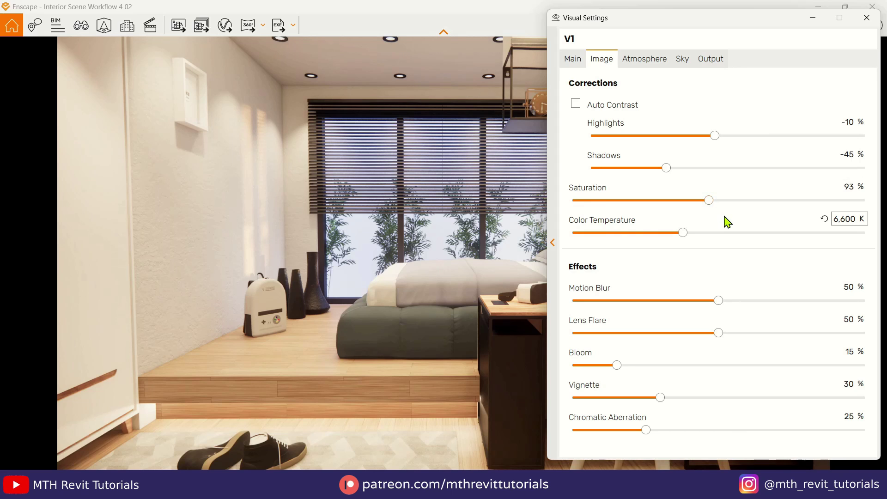
pyautogui.moveTo(683, 234); pyautogui.dragTo(764, 240)
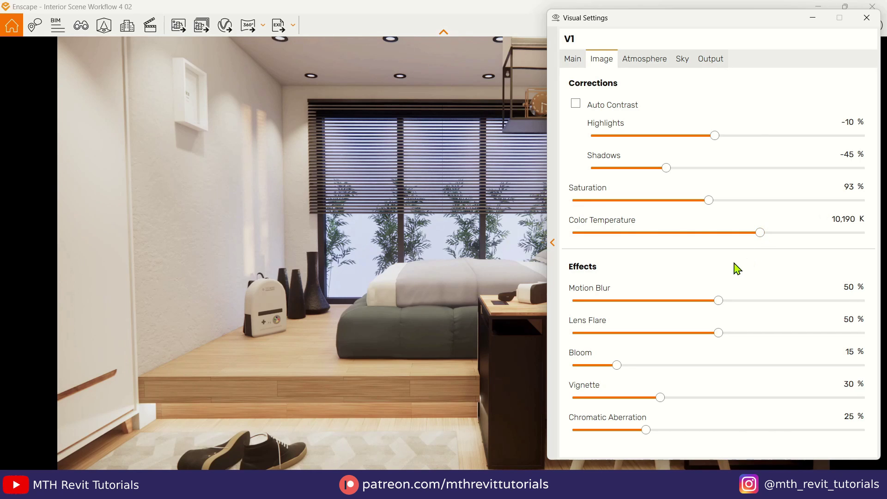
# Step: Set motion blur, lens flare, vignette and chromatic aberration to 0%, and bloom to 6%
pyautogui.moveTo(719, 300); pyautogui.dragTo(569, 302)
pyautogui.moveTo(719, 332); pyautogui.dragTo(570, 334)
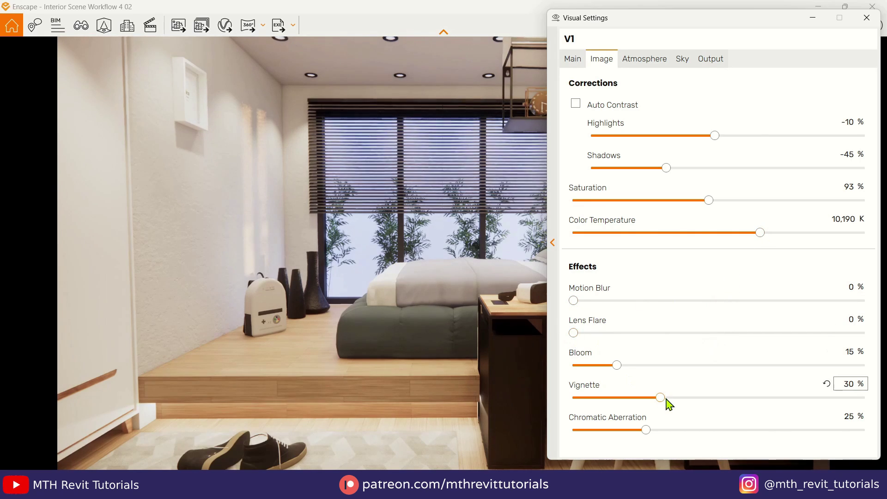
pyautogui.moveTo(660, 398); pyautogui.dragTo(569, 399)
pyautogui.moveTo(646, 430); pyautogui.dragTo(573, 430)
pyautogui.moveTo(617, 365); pyautogui.dragTo(588, 368)
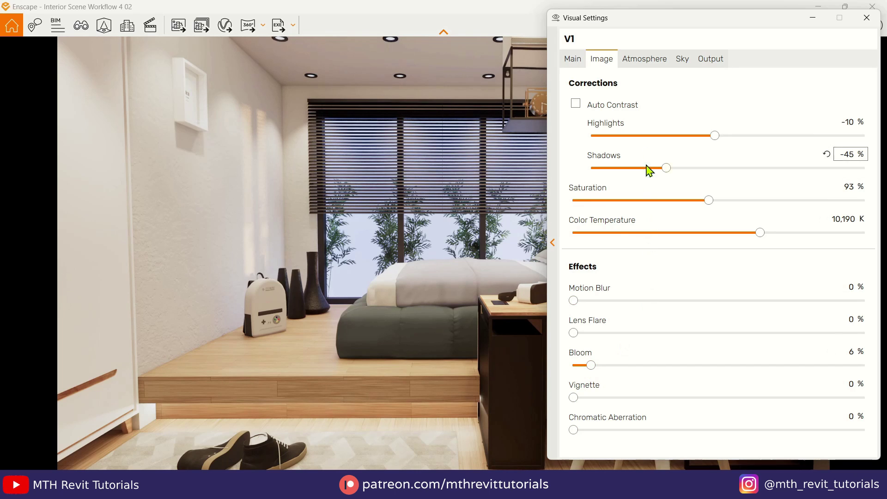
# Step: Set the atmosphere's fog intensity to 0%, sun brightness to 105%, artificial light brightness to 129% and ambient brightness to 100%
pyautogui.click(646, 59)
pyautogui.moveTo(603, 117); pyautogui.dragTo(572, 130)
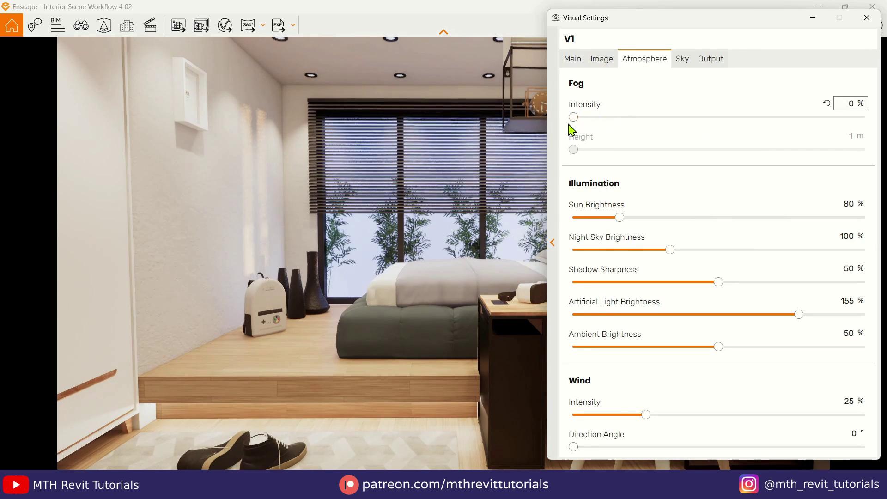
pyautogui.moveTo(622, 224); pyautogui.dragTo(637, 224)
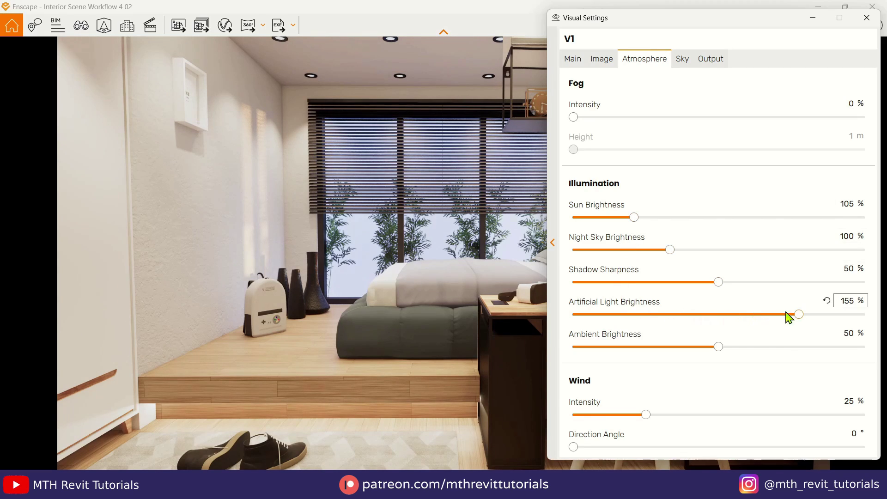
pyautogui.moveTo(798, 316); pyautogui.dragTo(761, 323)
pyautogui.moveTo(725, 352); pyautogui.dragTo(871, 365)
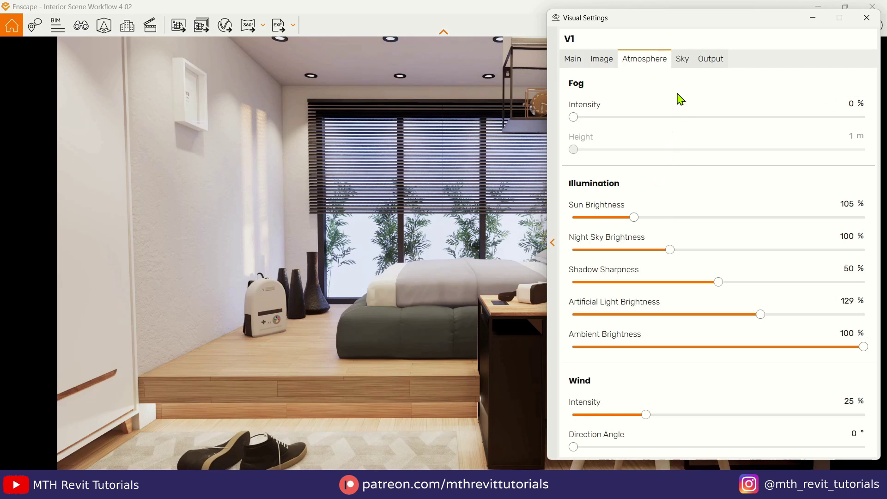
# Step: Set the V1 output resolution to Ultra HD and the image file format to JPEG, and close the visual settings
pyautogui.click(573, 59)
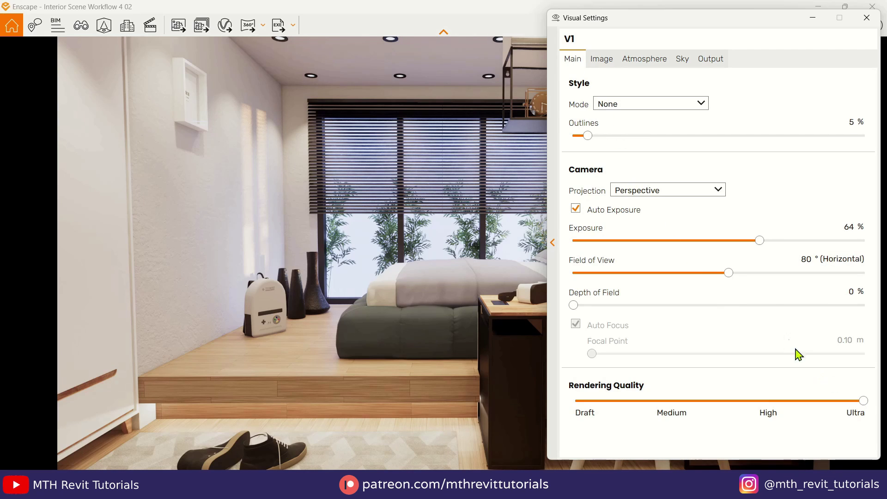
pyautogui.click(710, 59)
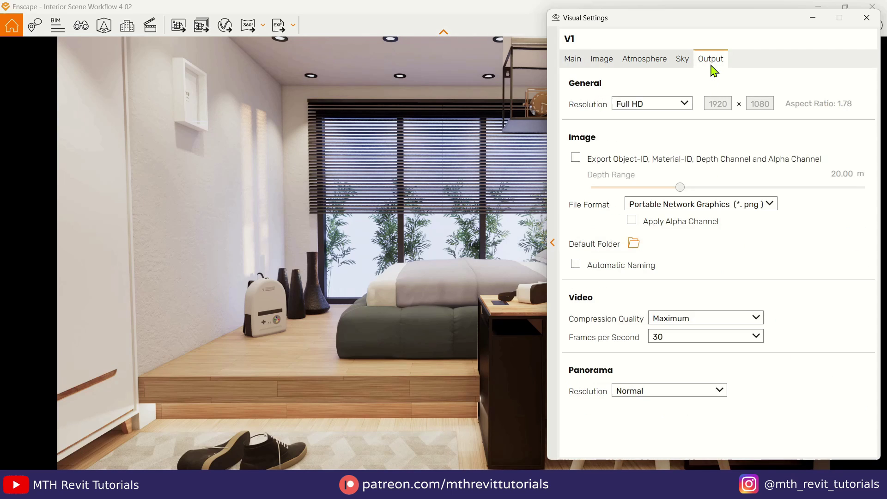
pyautogui.click(684, 103)
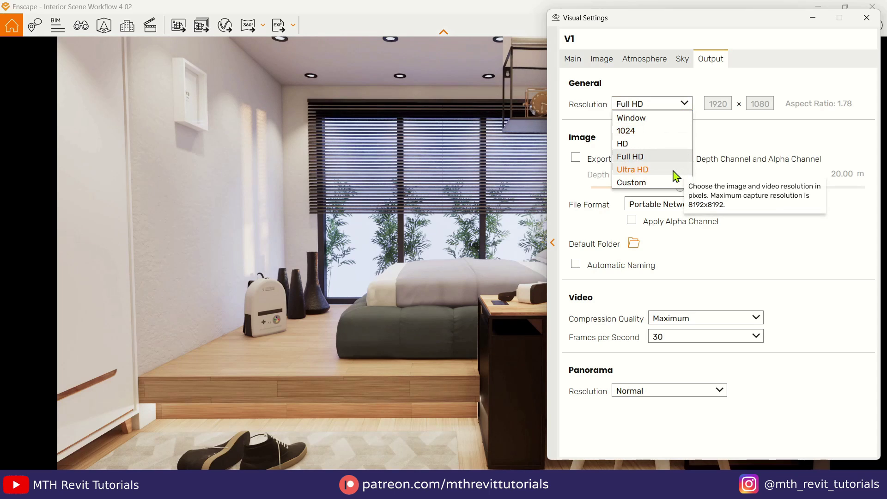
pyautogui.click(675, 172)
pyautogui.click(771, 205)
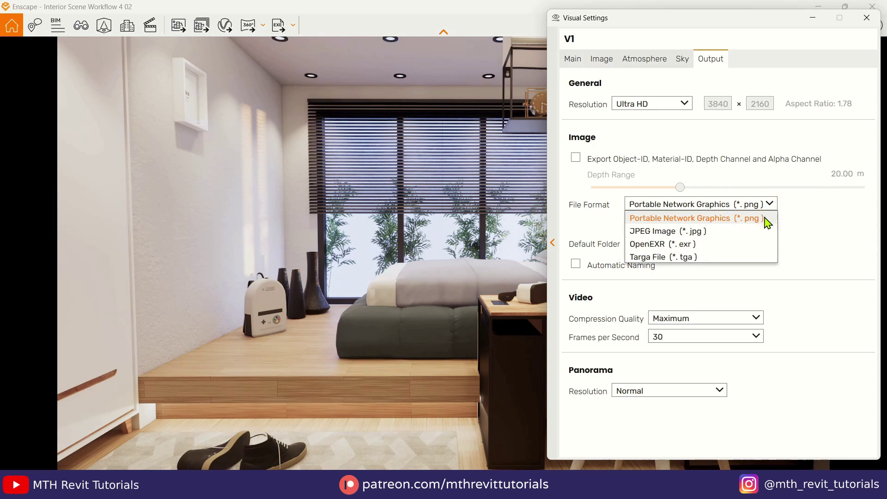
pyautogui.click(770, 231)
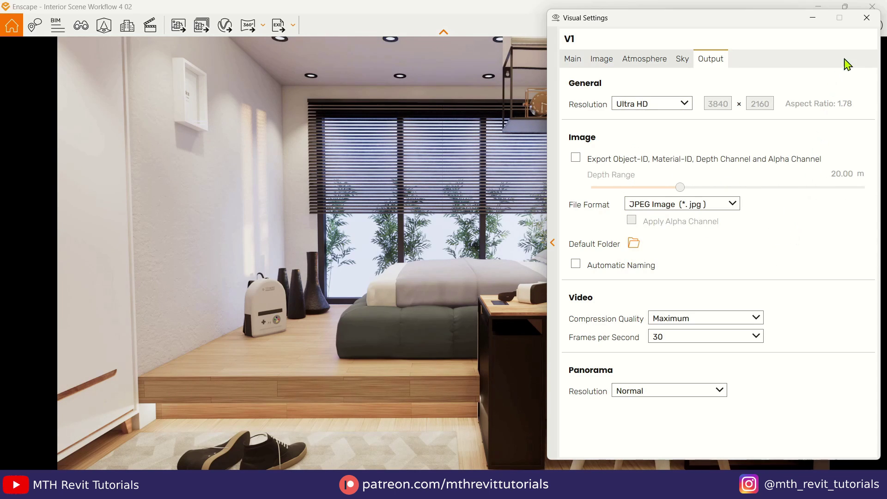
pyautogui.click(867, 18)
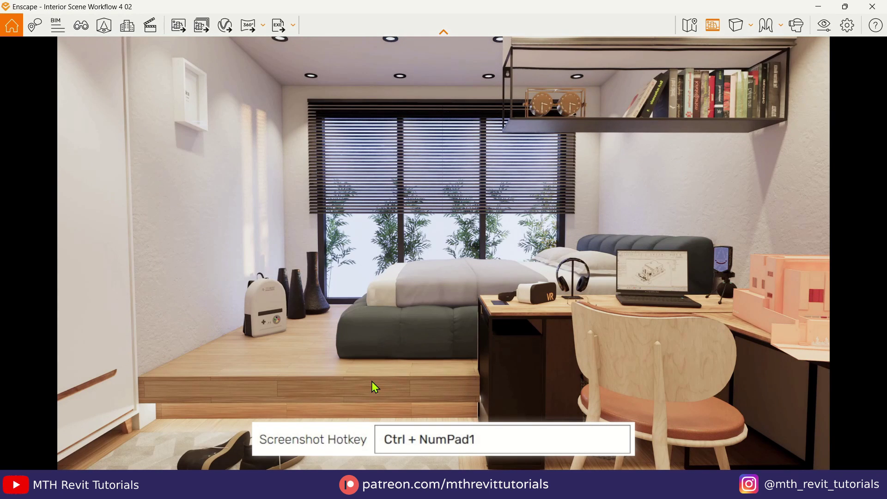
# Step: Export a screenshot of the current bedroom view as a JPEG named V1 in the Interior Scene Workflow 4 folder
pyautogui.press('ctrl+KP_1')
pyautogui.write('V1')
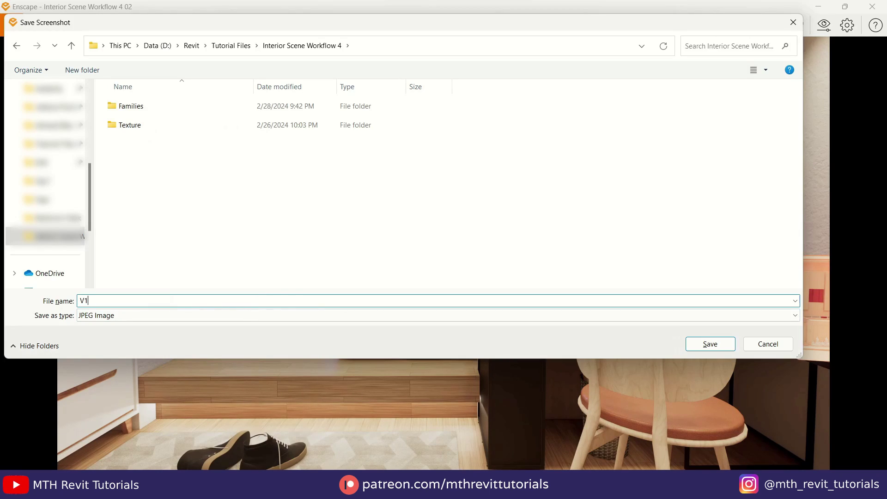
pyautogui.press('Return')
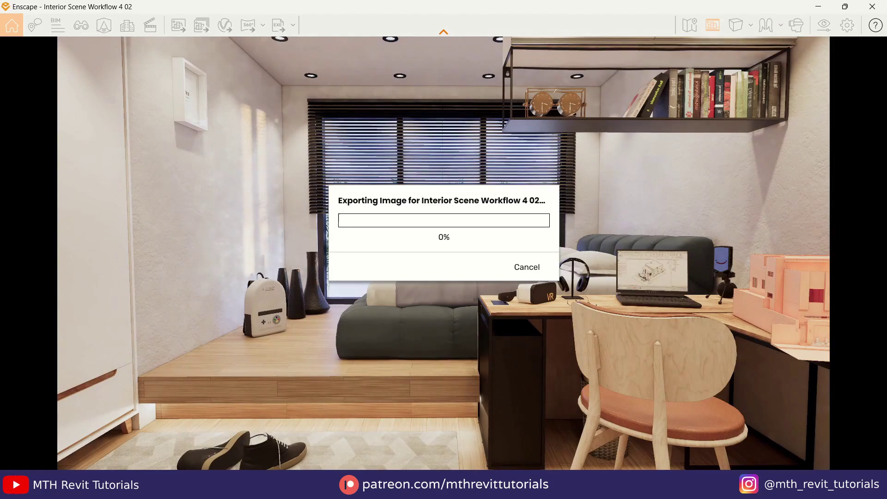